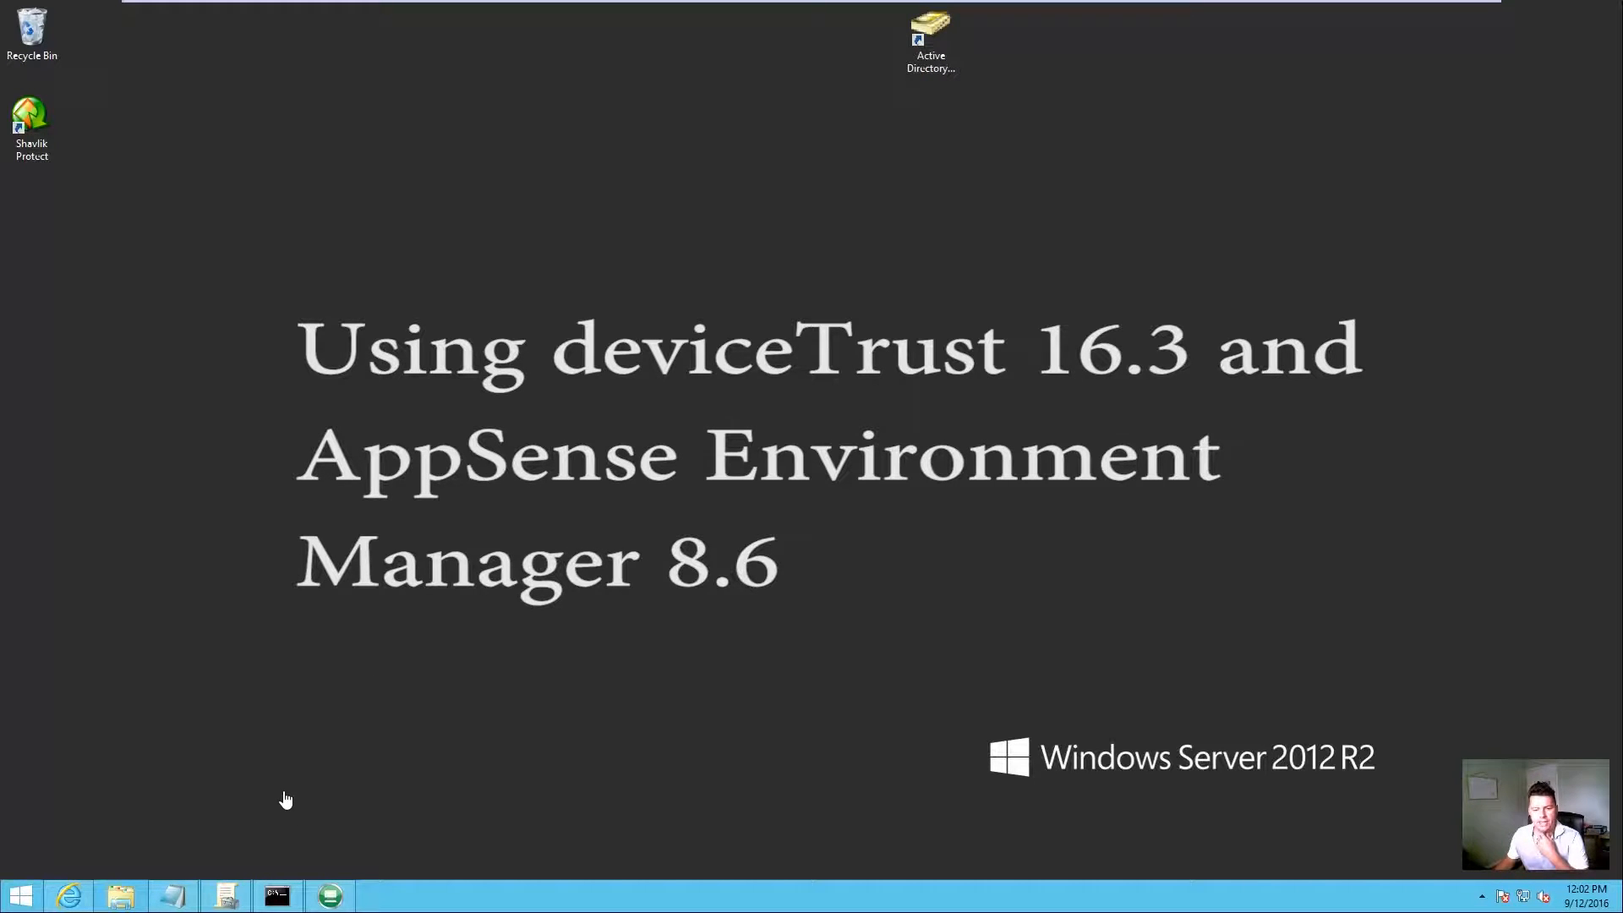
Step: Open Control Panel by searching 'control' from the Start screen
mouse_move(502, 7)
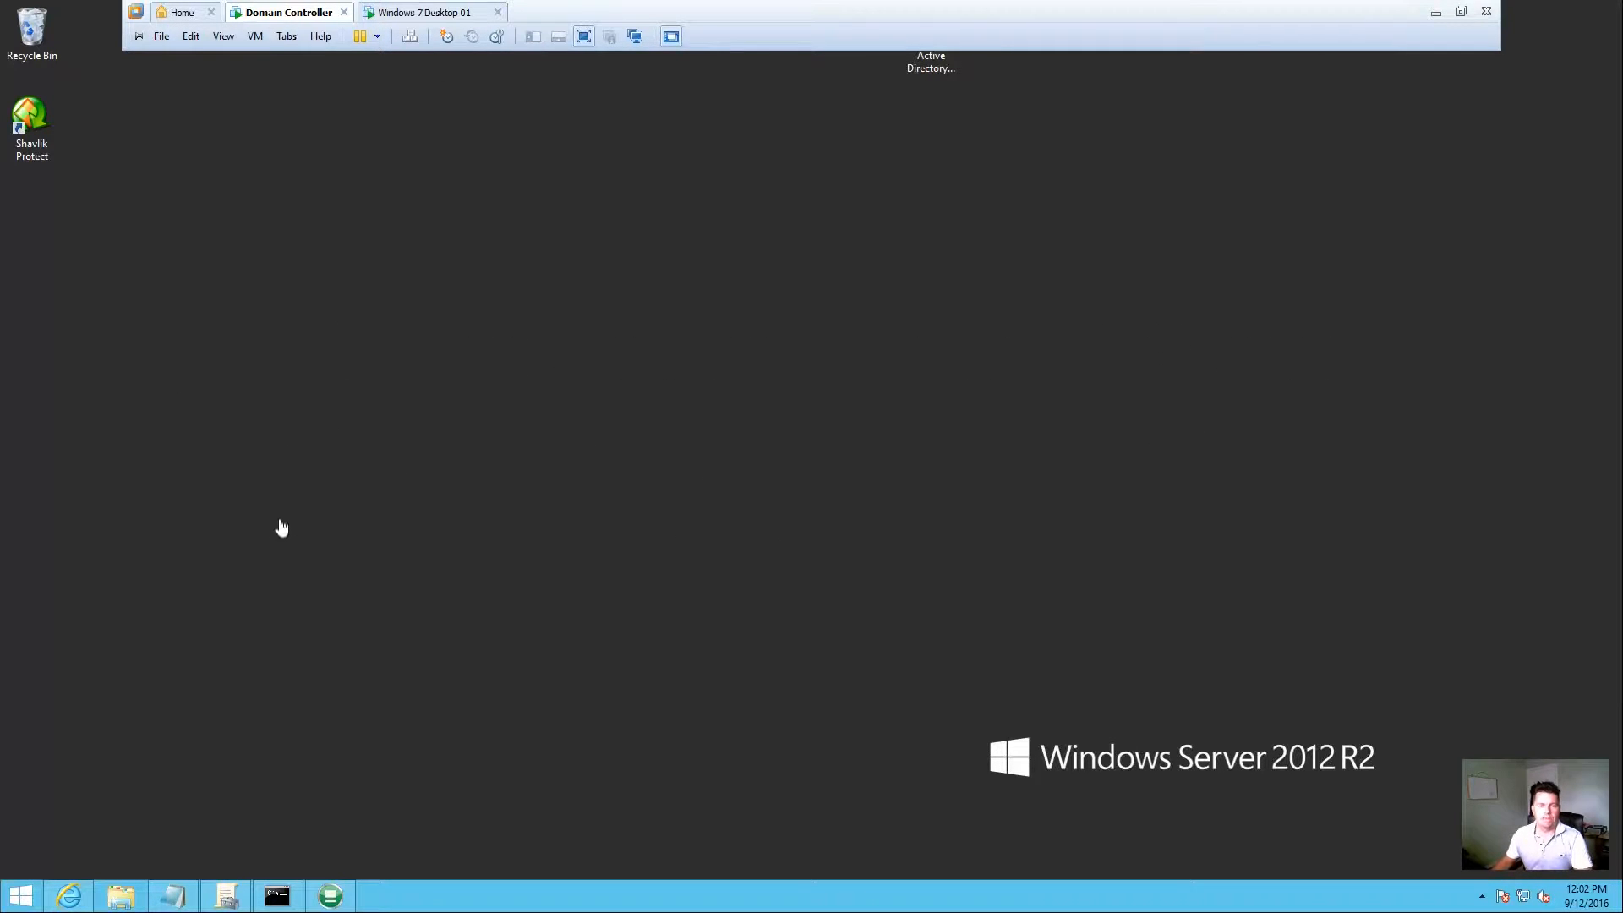
click(22, 894)
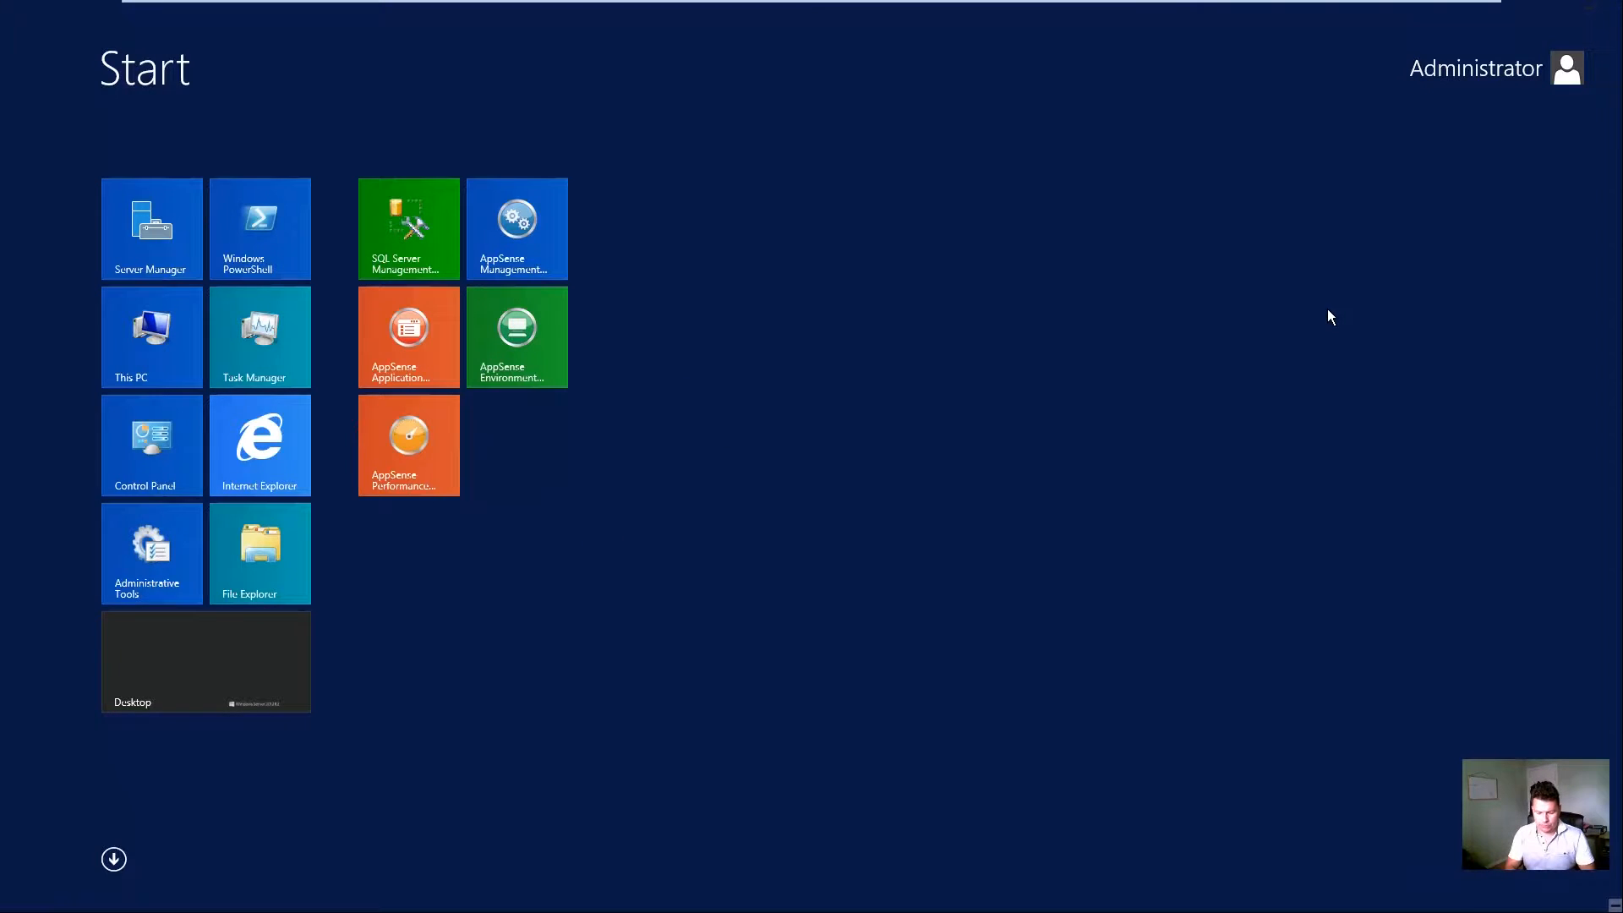
text(control Panel)
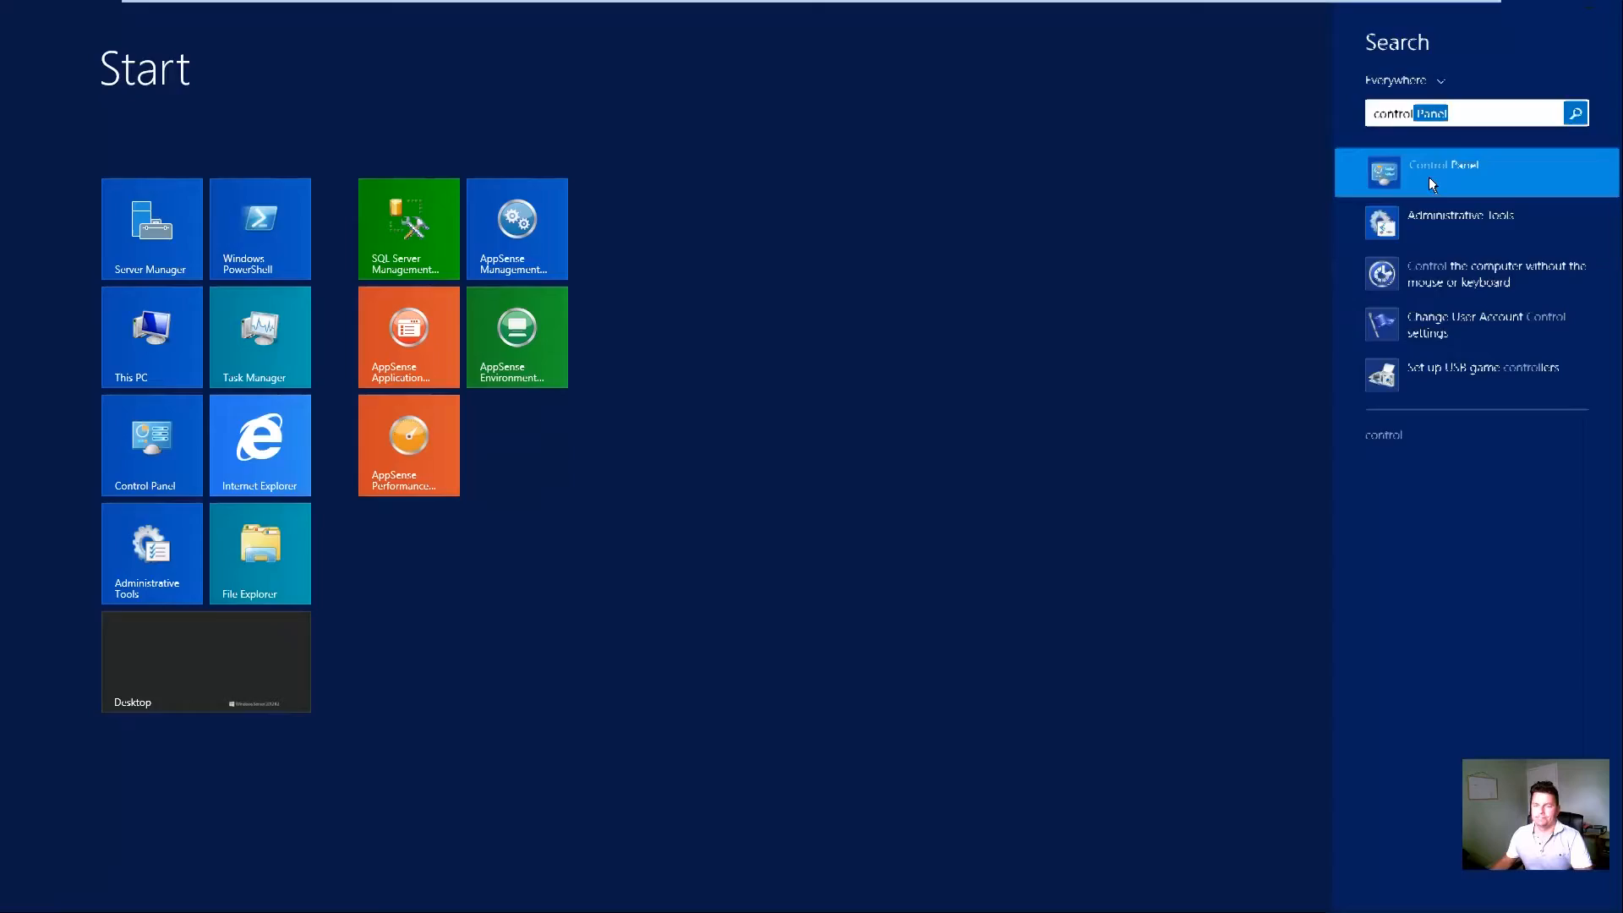
click(1428, 173)
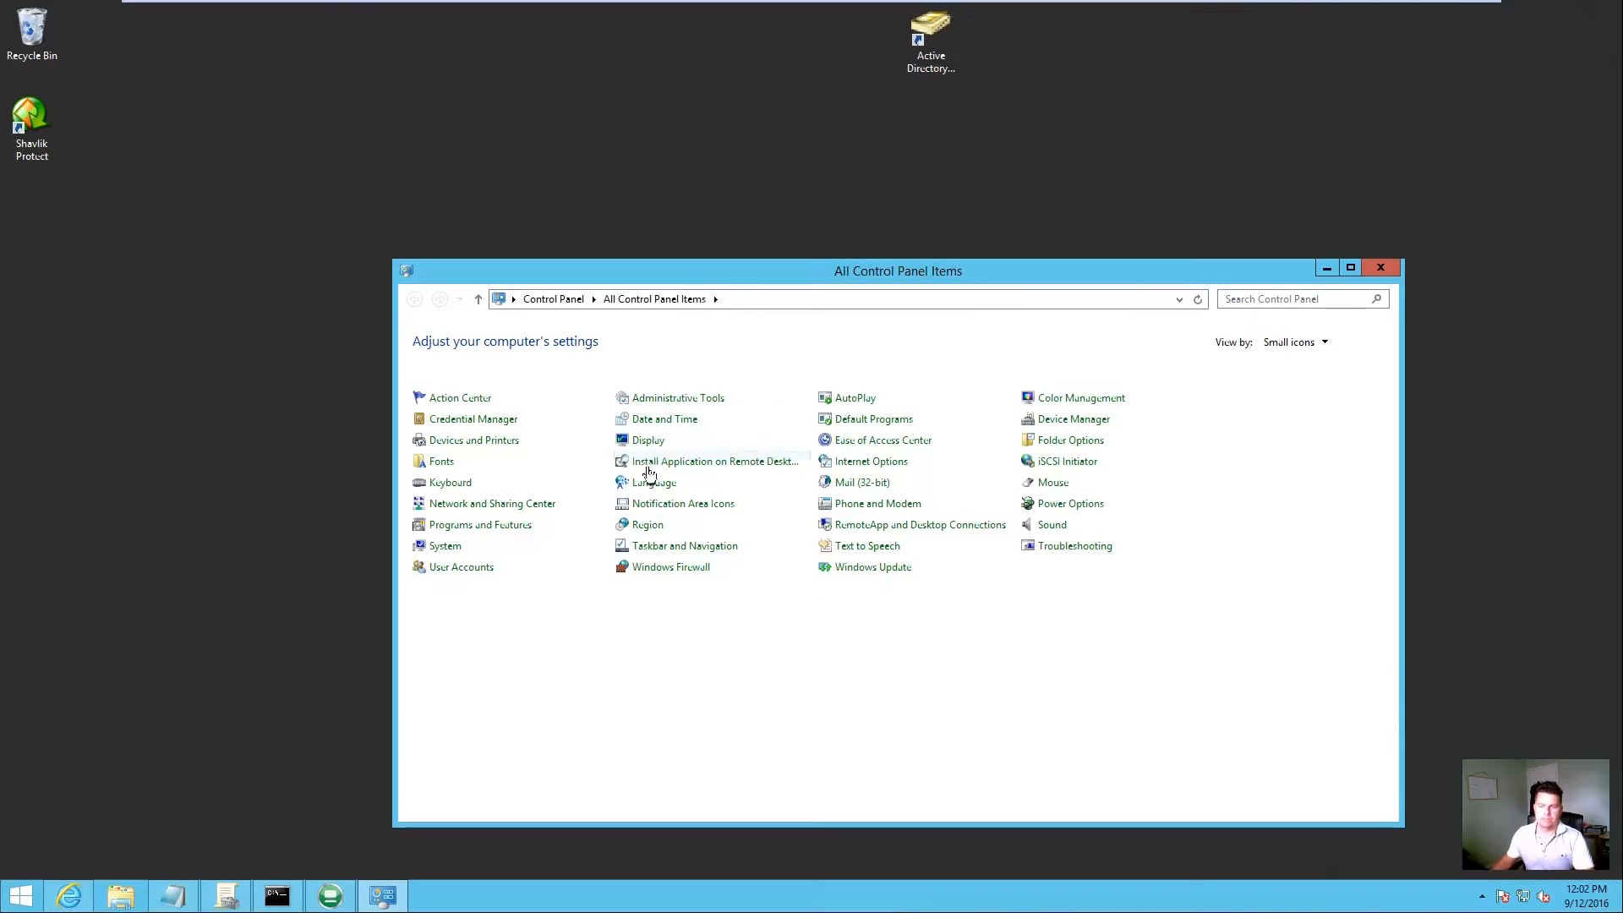
Step: Confirm deviceTRUST Host v16.3 x64 is installed, then switch to the Windows 7 Desktop 01 machine
click(541, 522)
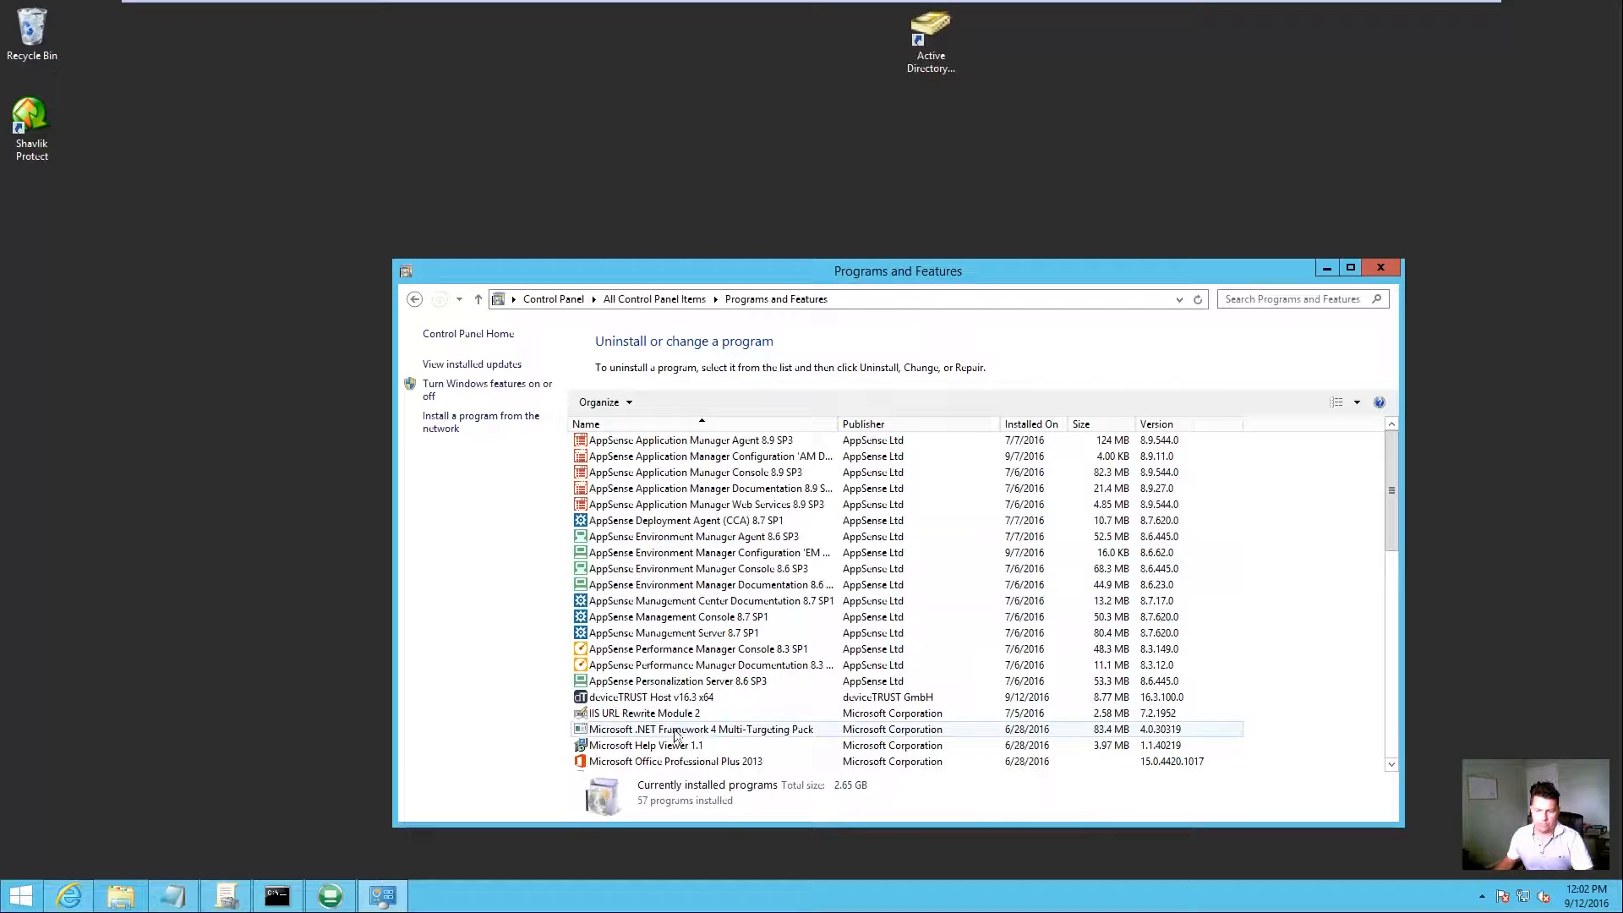
click(723, 696)
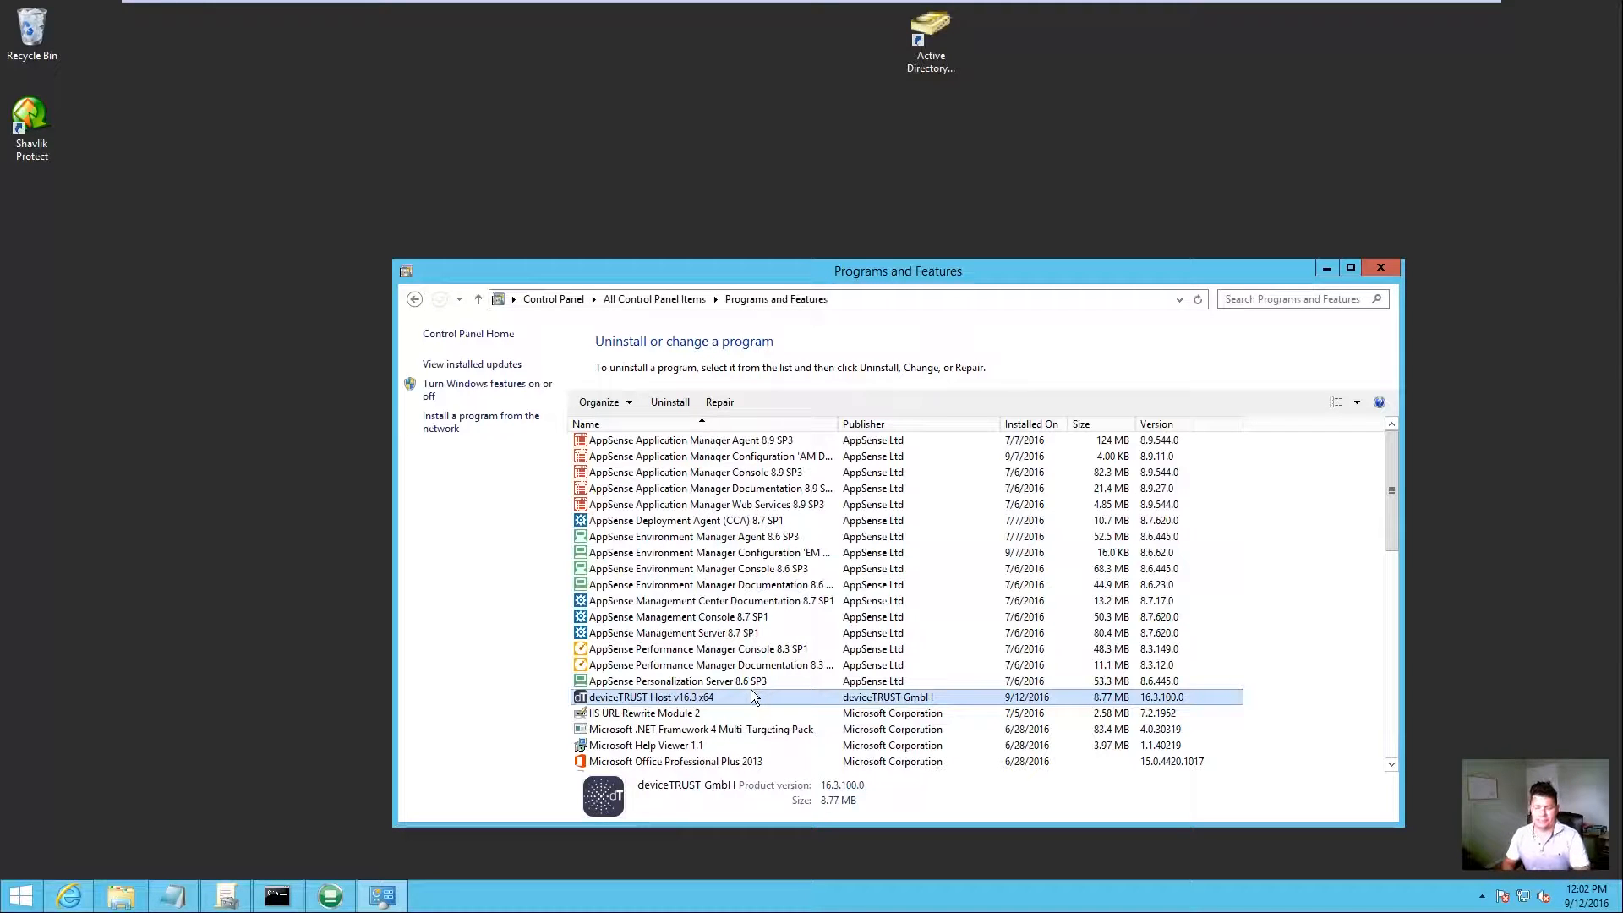
click(436, 17)
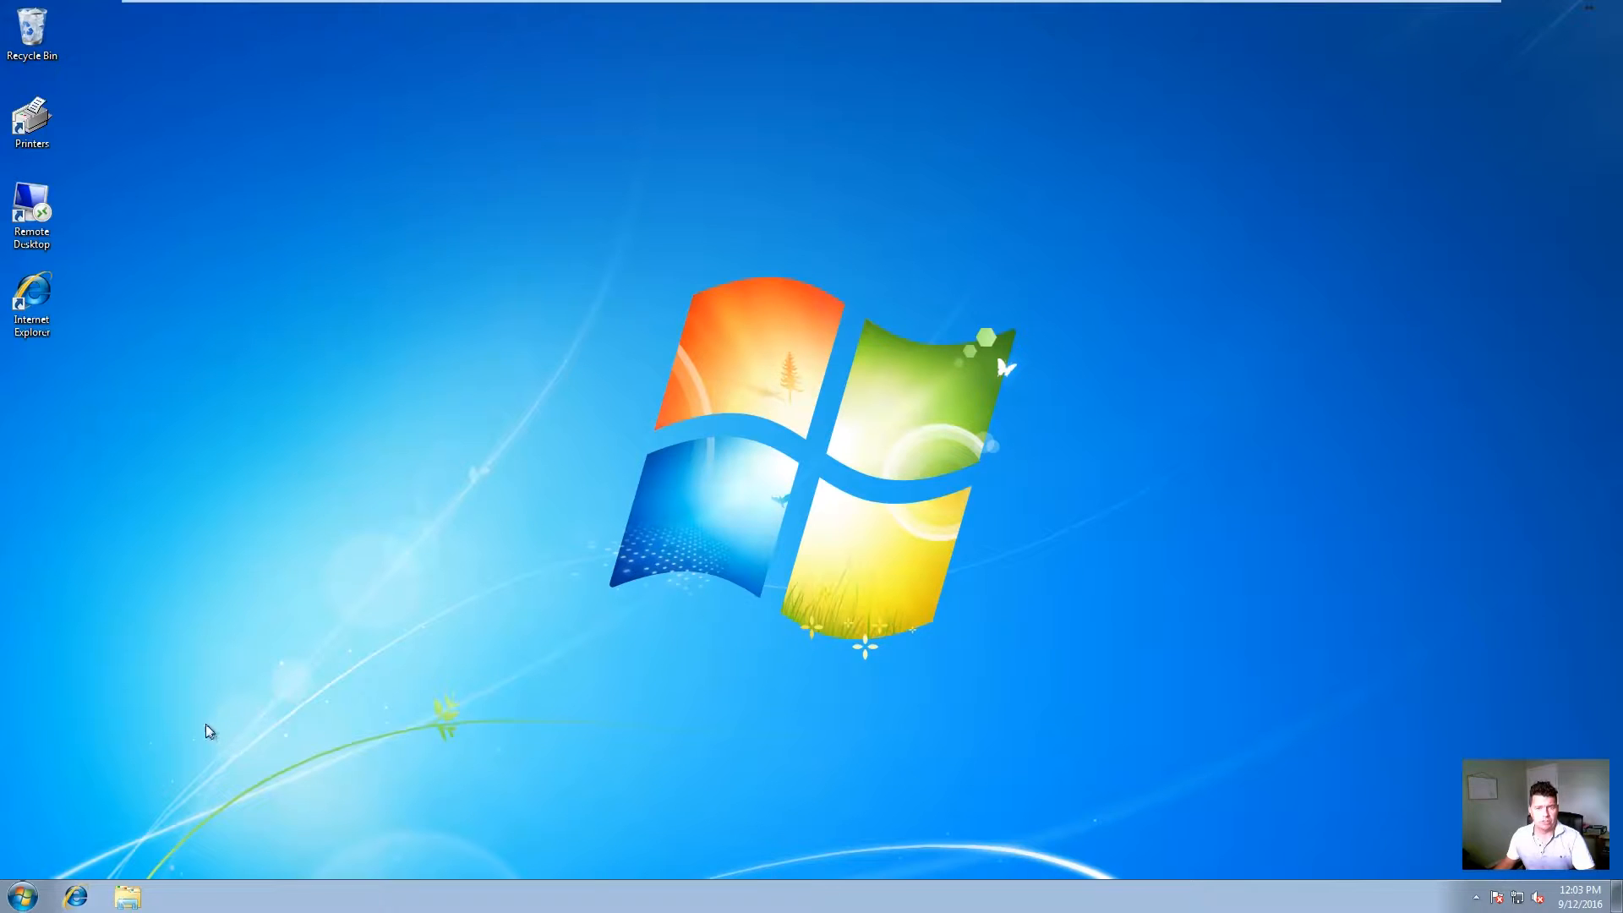
Step: Start a Remote Desktop session from Windows 7 to the domain controller with the account password
double_click(31, 120)
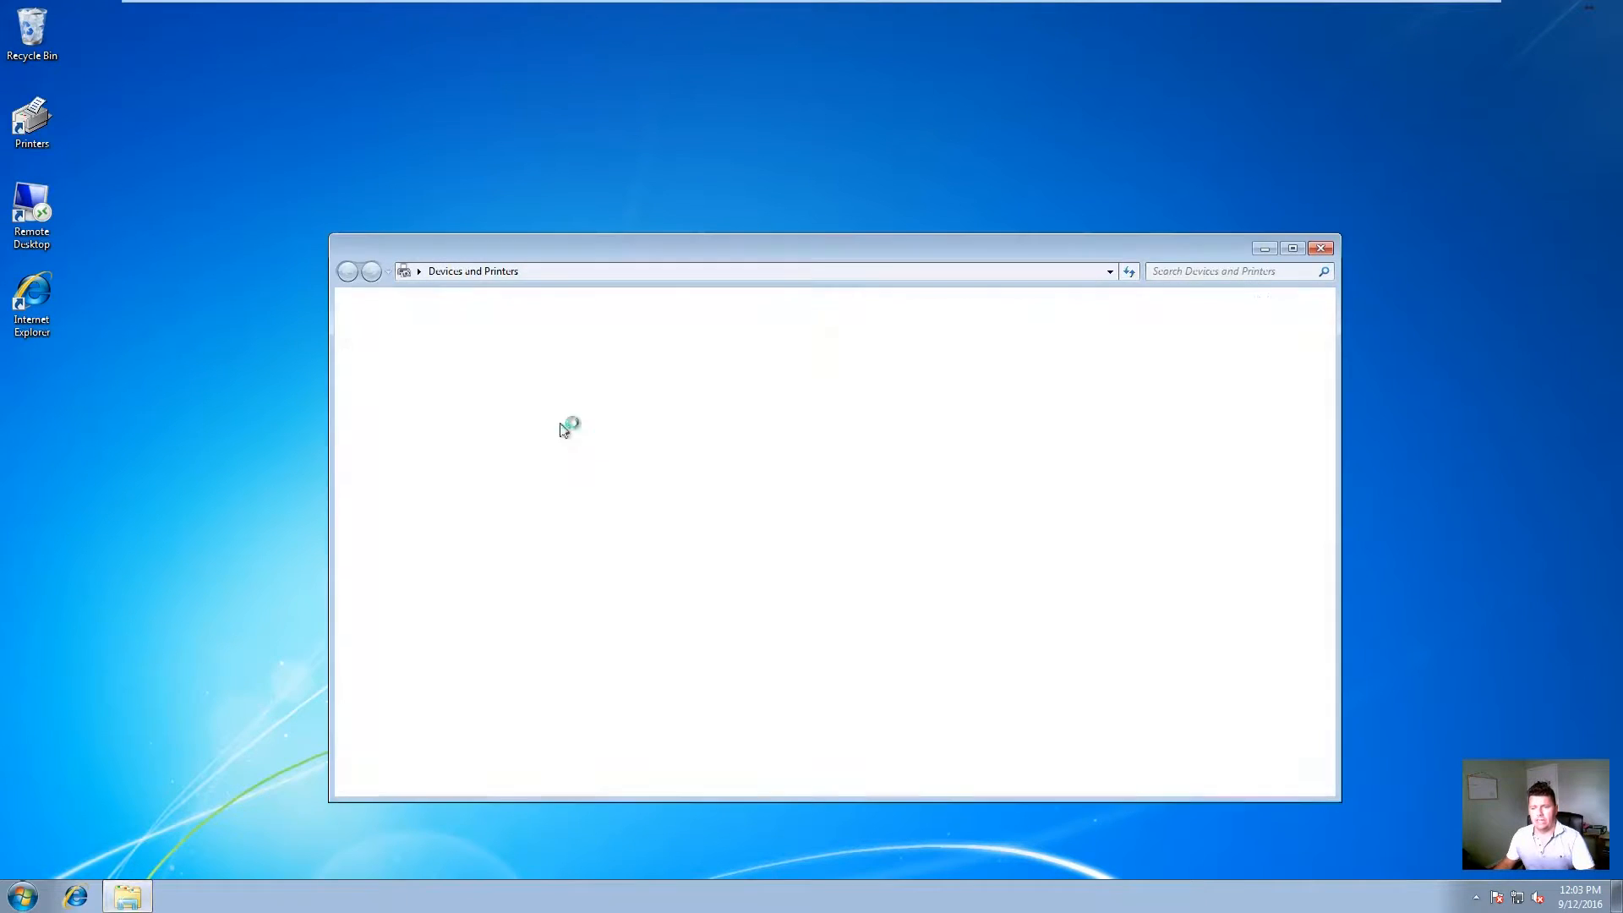
click(1321, 248)
double_click(31, 207)
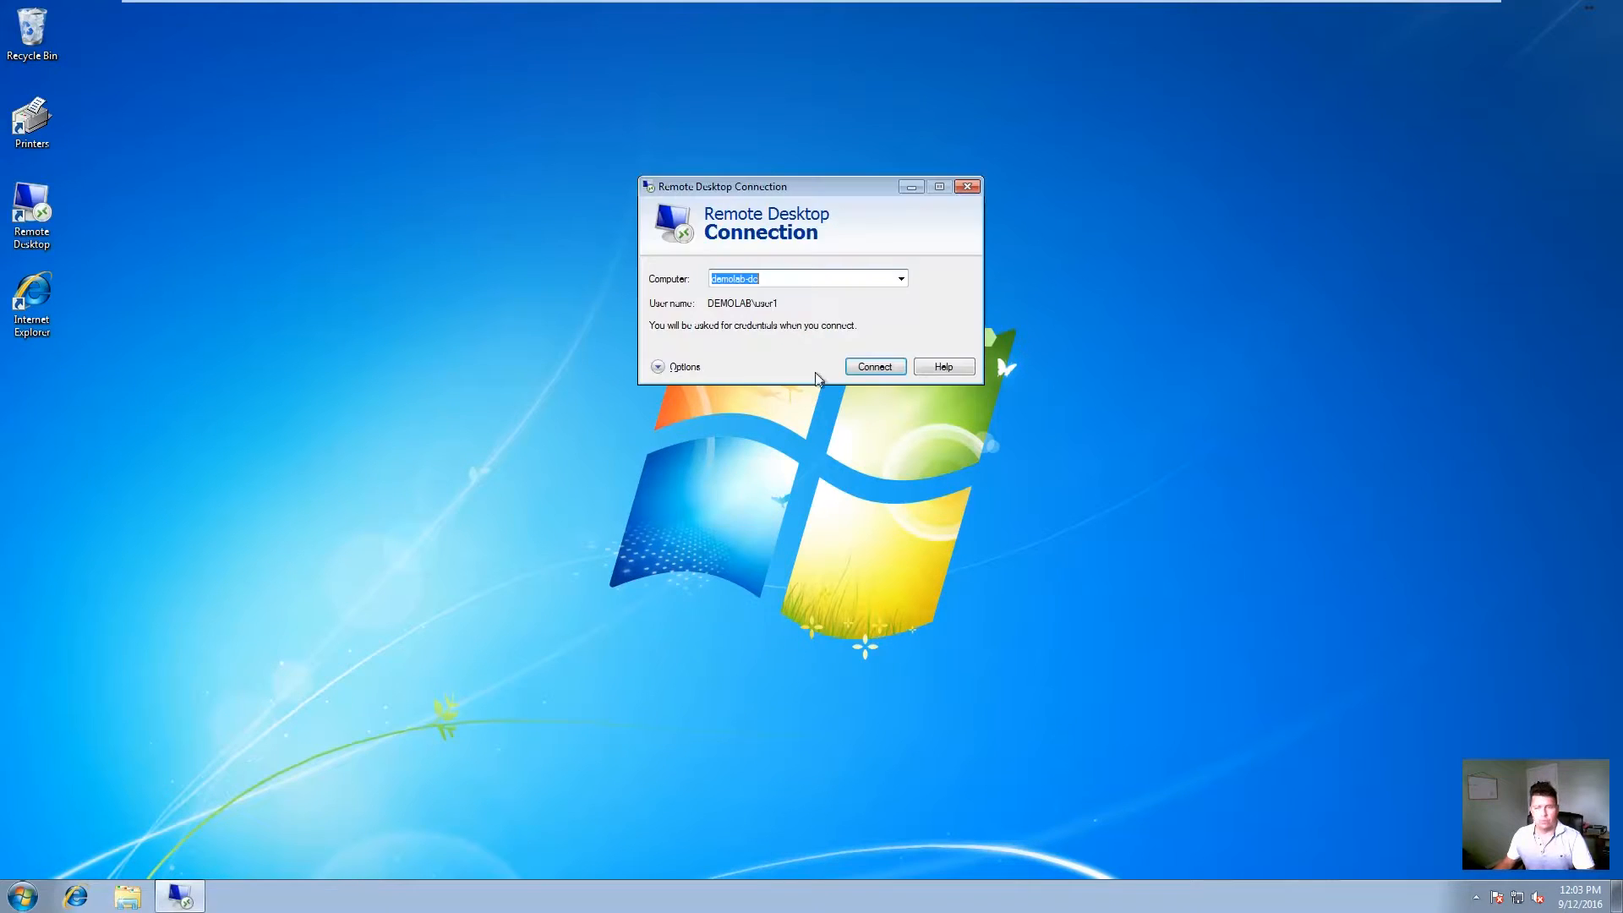
click(888, 367)
text(•••••)
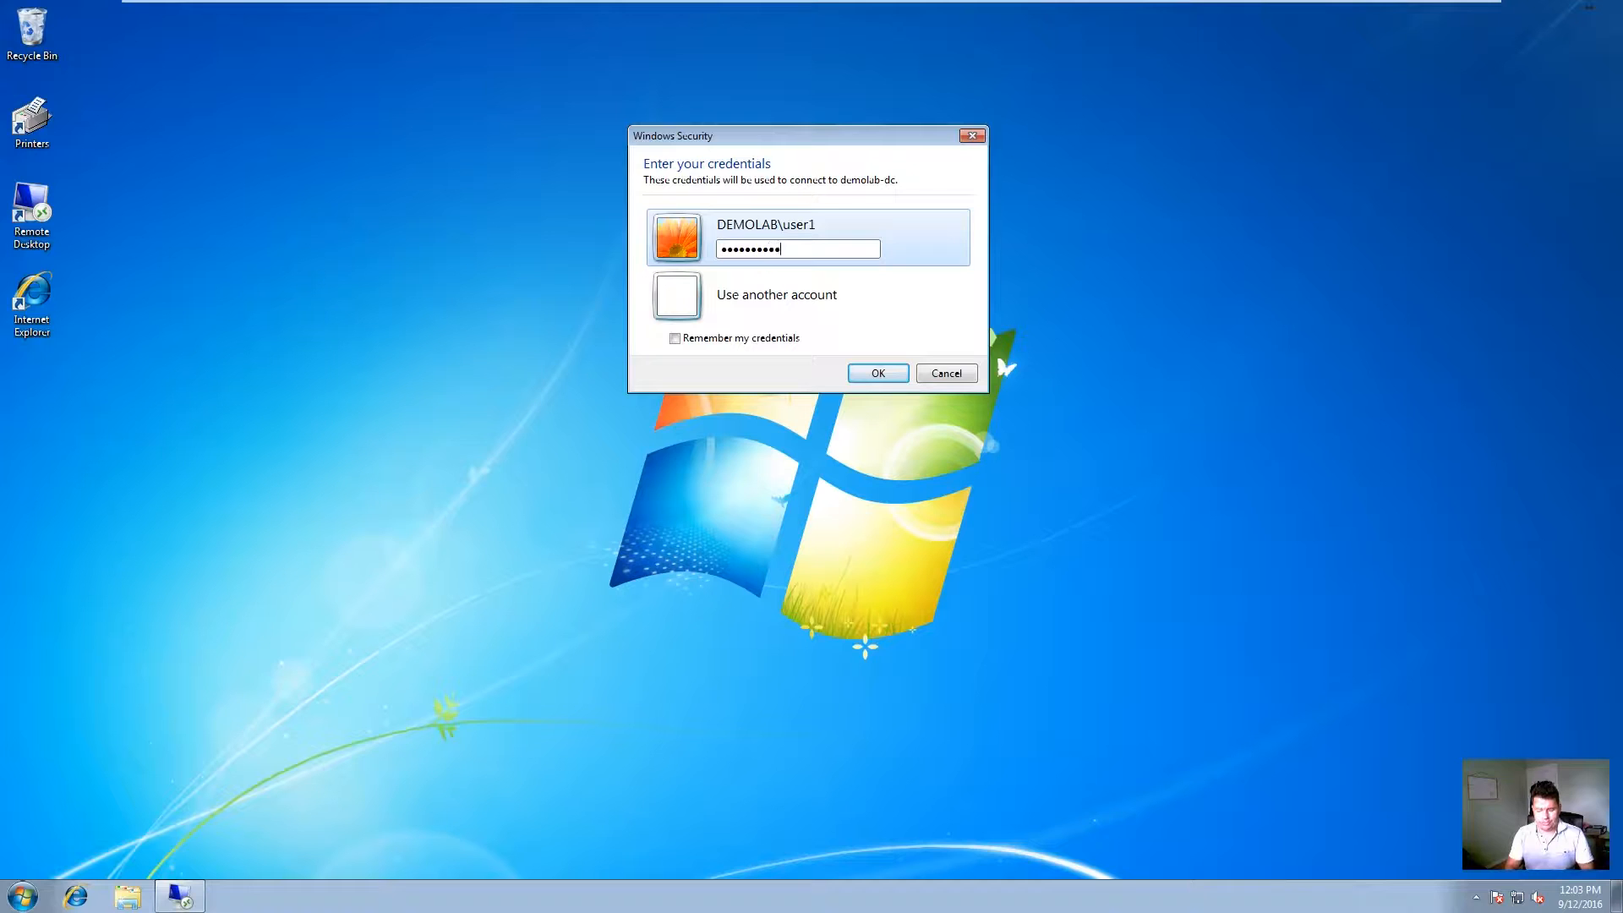
key(Return)
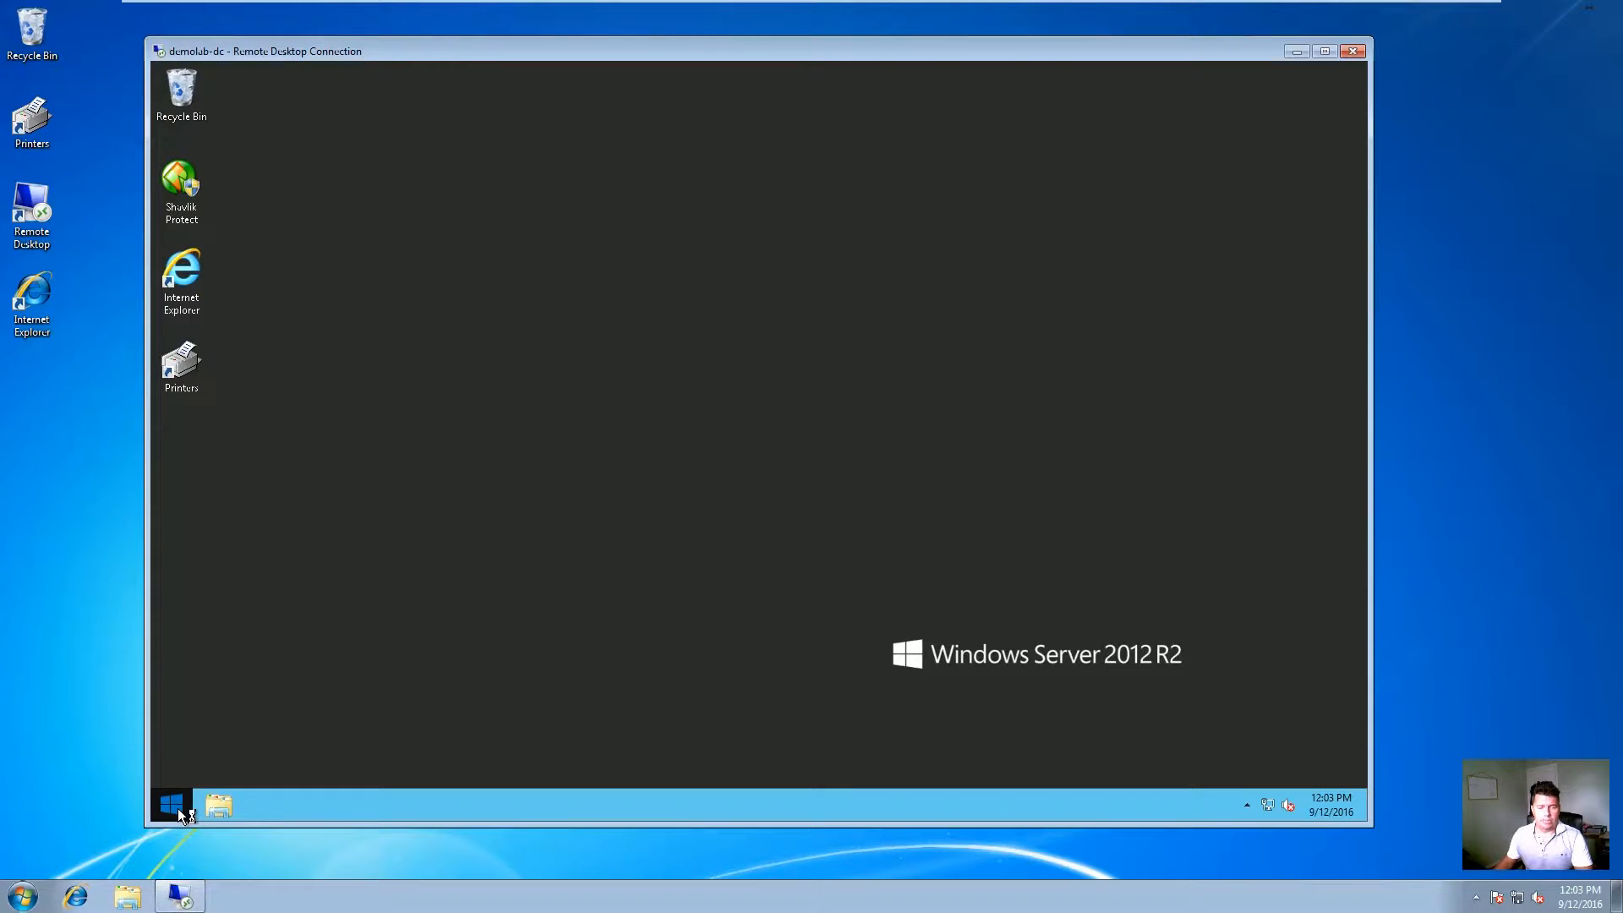
Step: Check Devices and Printers in the remote session, sign out, and return to the Domain Controller
double_click(181, 361)
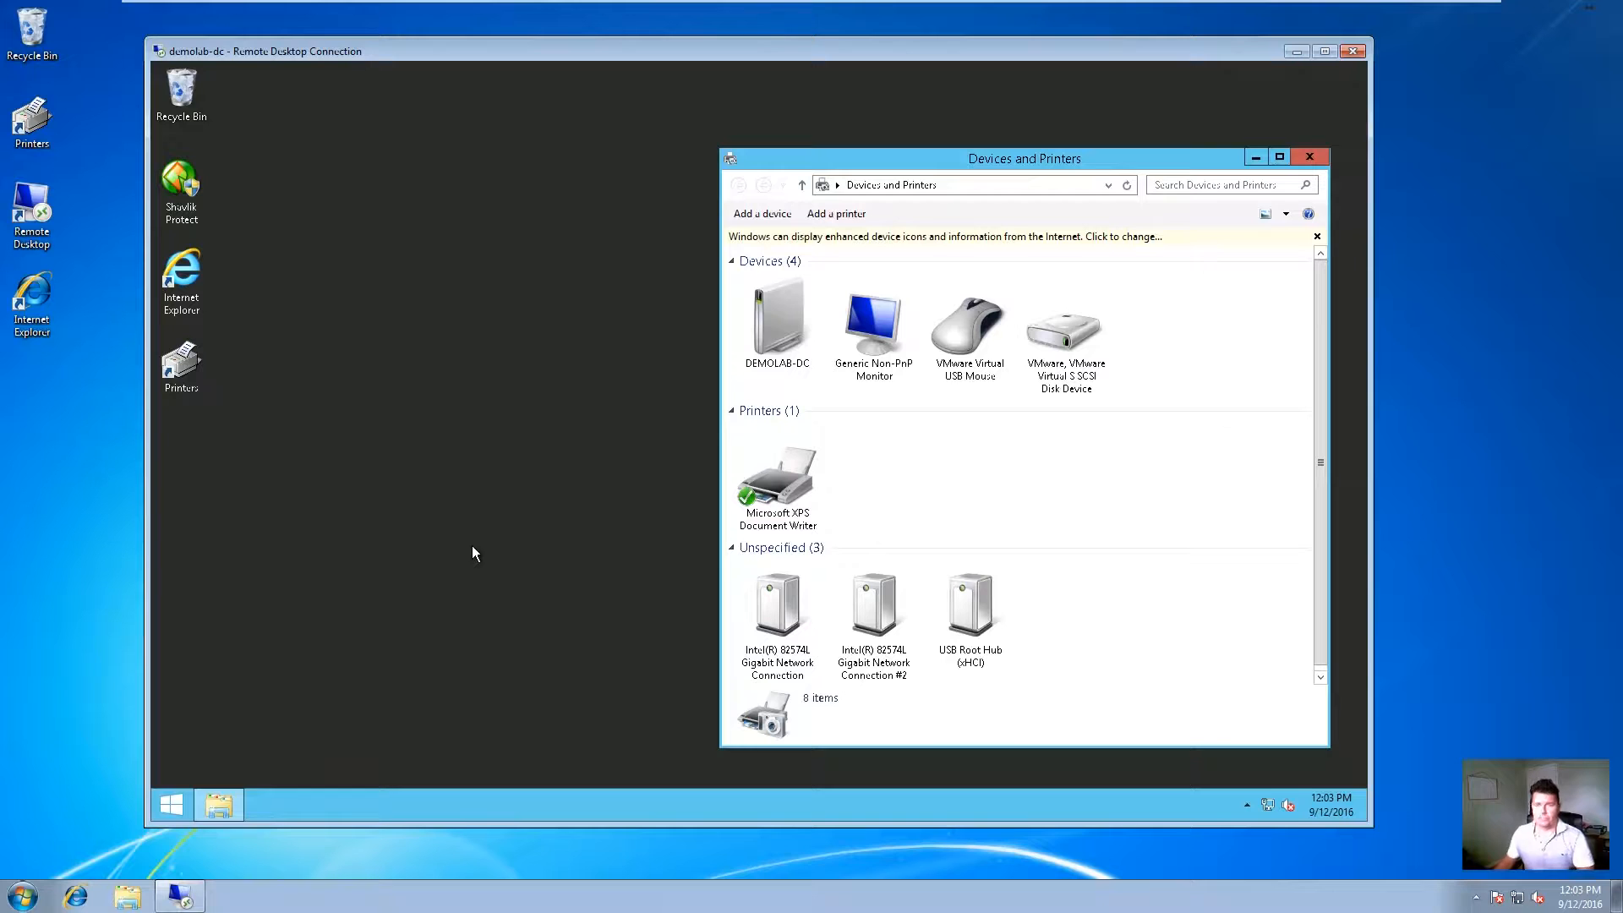
click(1309, 156)
click(173, 805)
click(1259, 132)
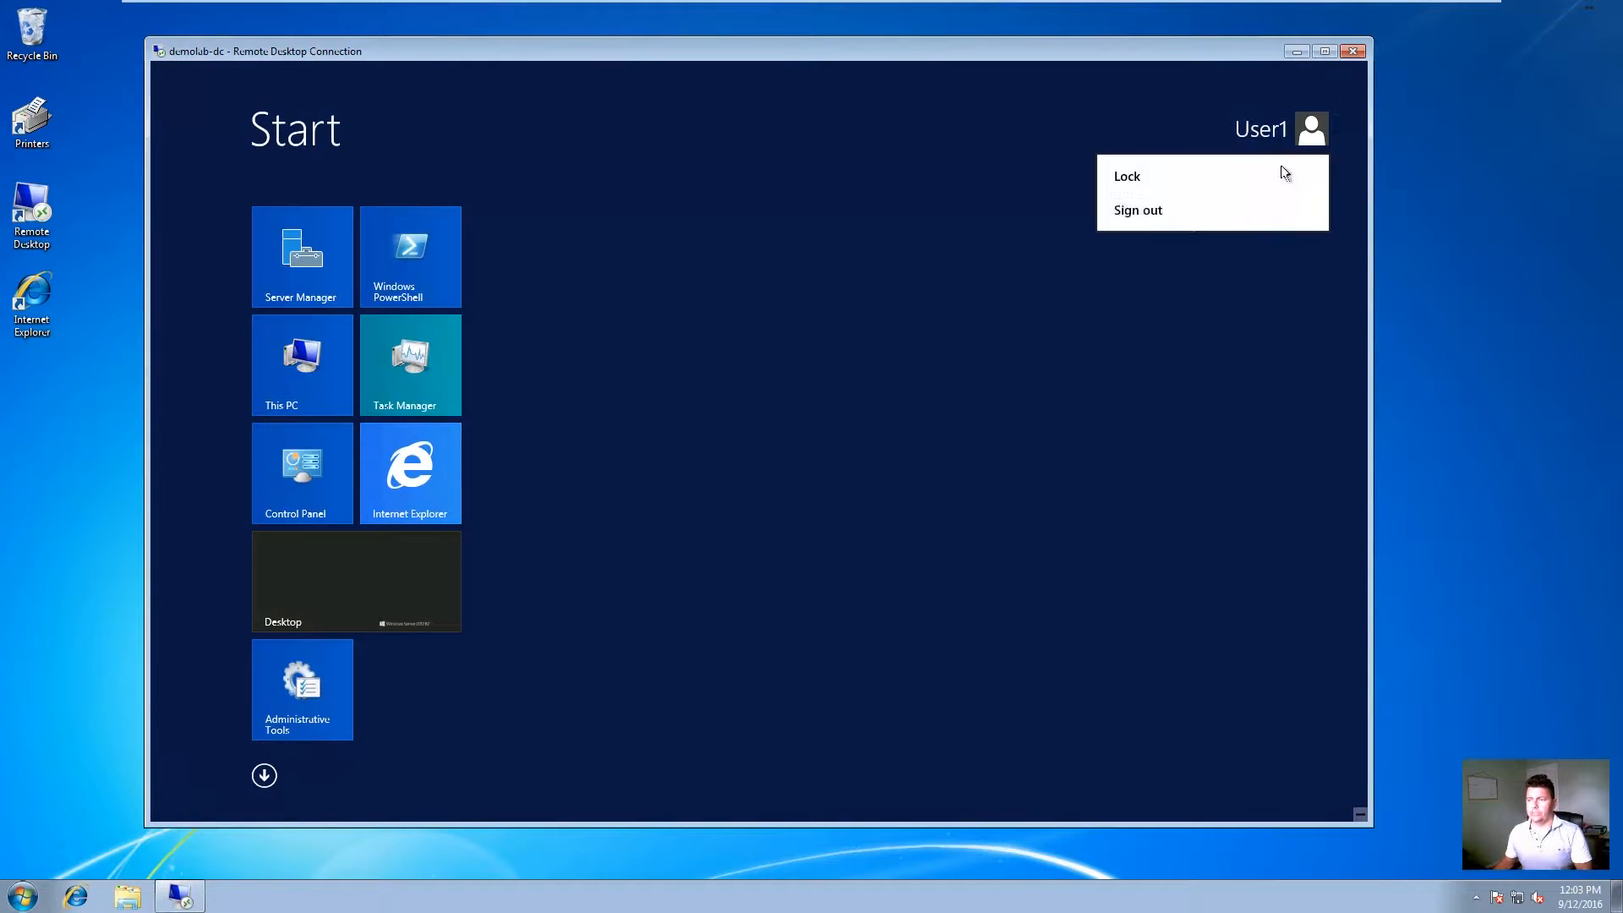
click(1147, 216)
click(358, 35)
click(281, 11)
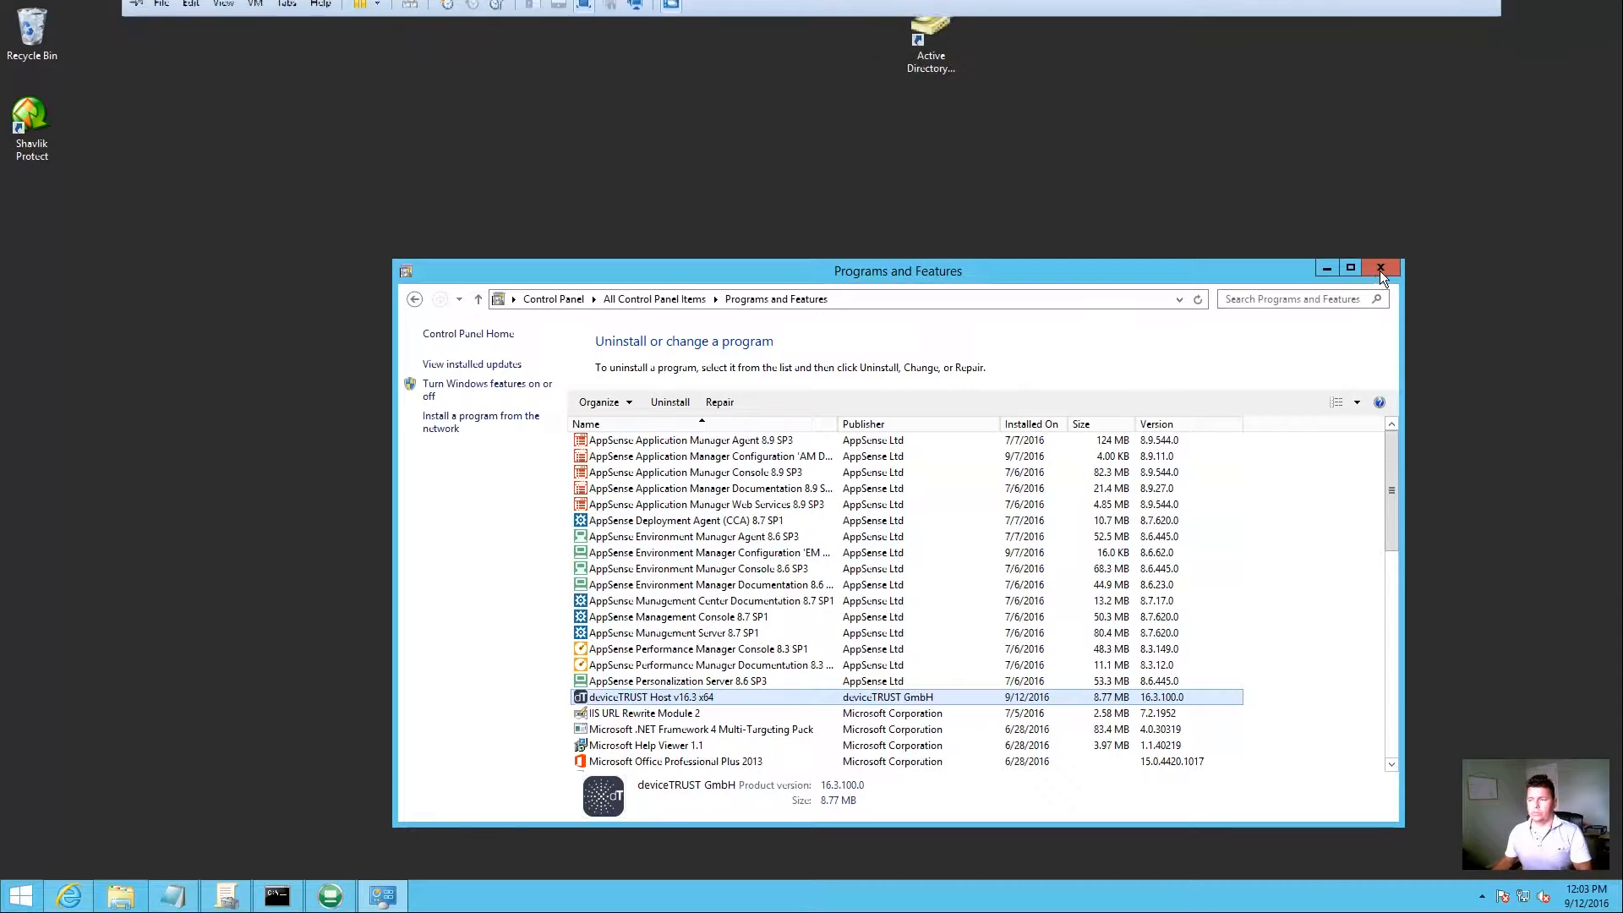
Step: Close Programs and Features and select Default Domain Controllers Policy under Domain Controllers
click(1381, 269)
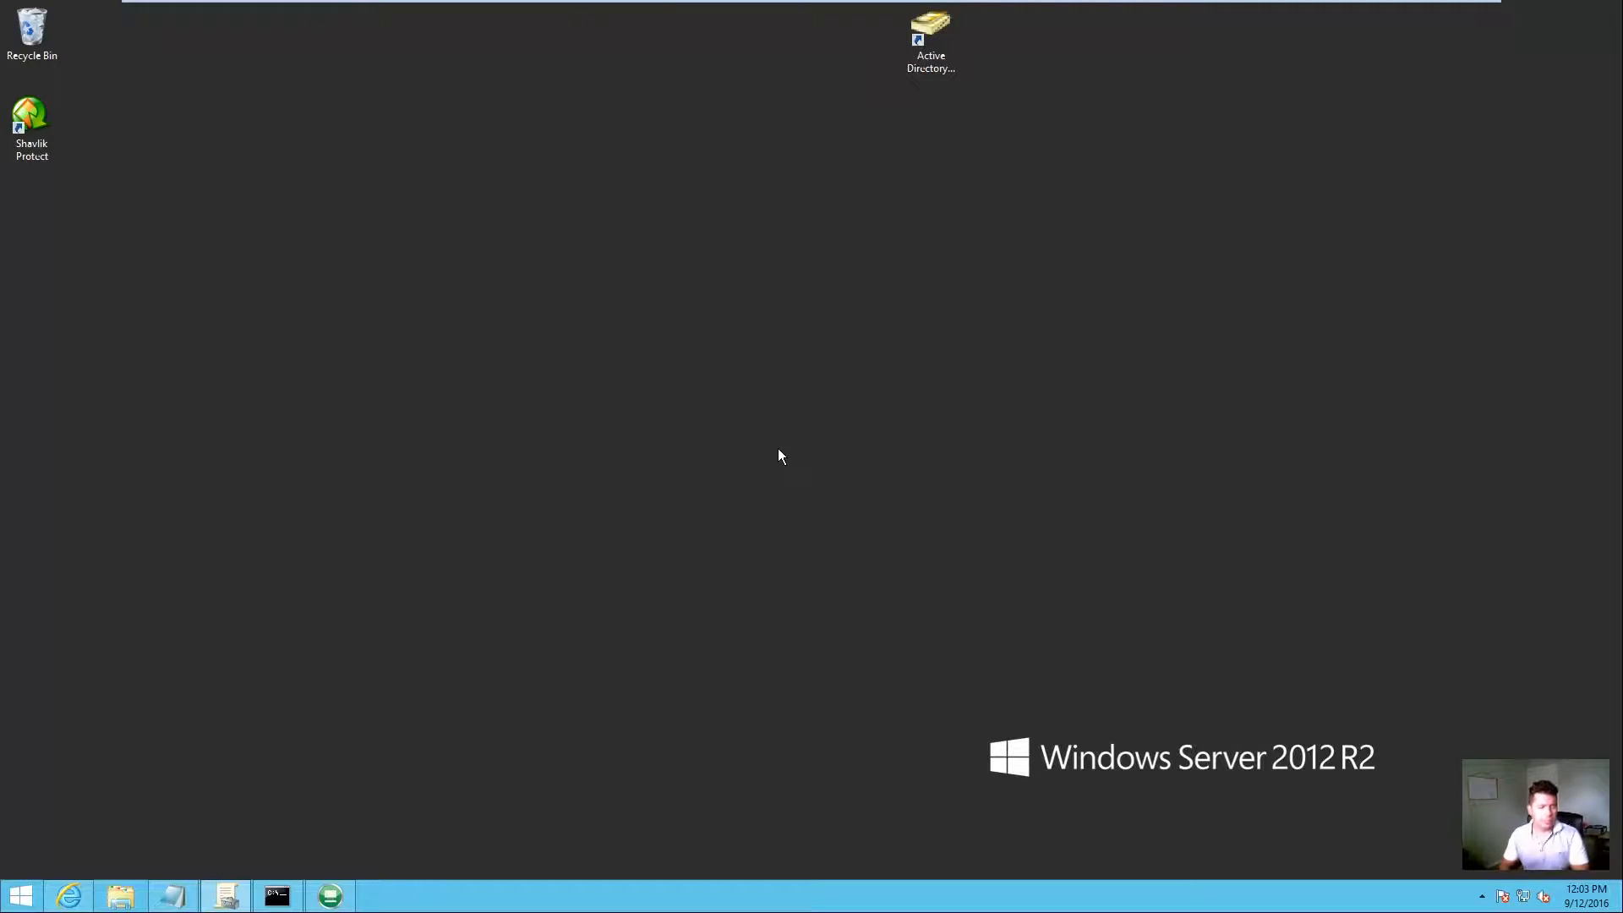
click(227, 896)
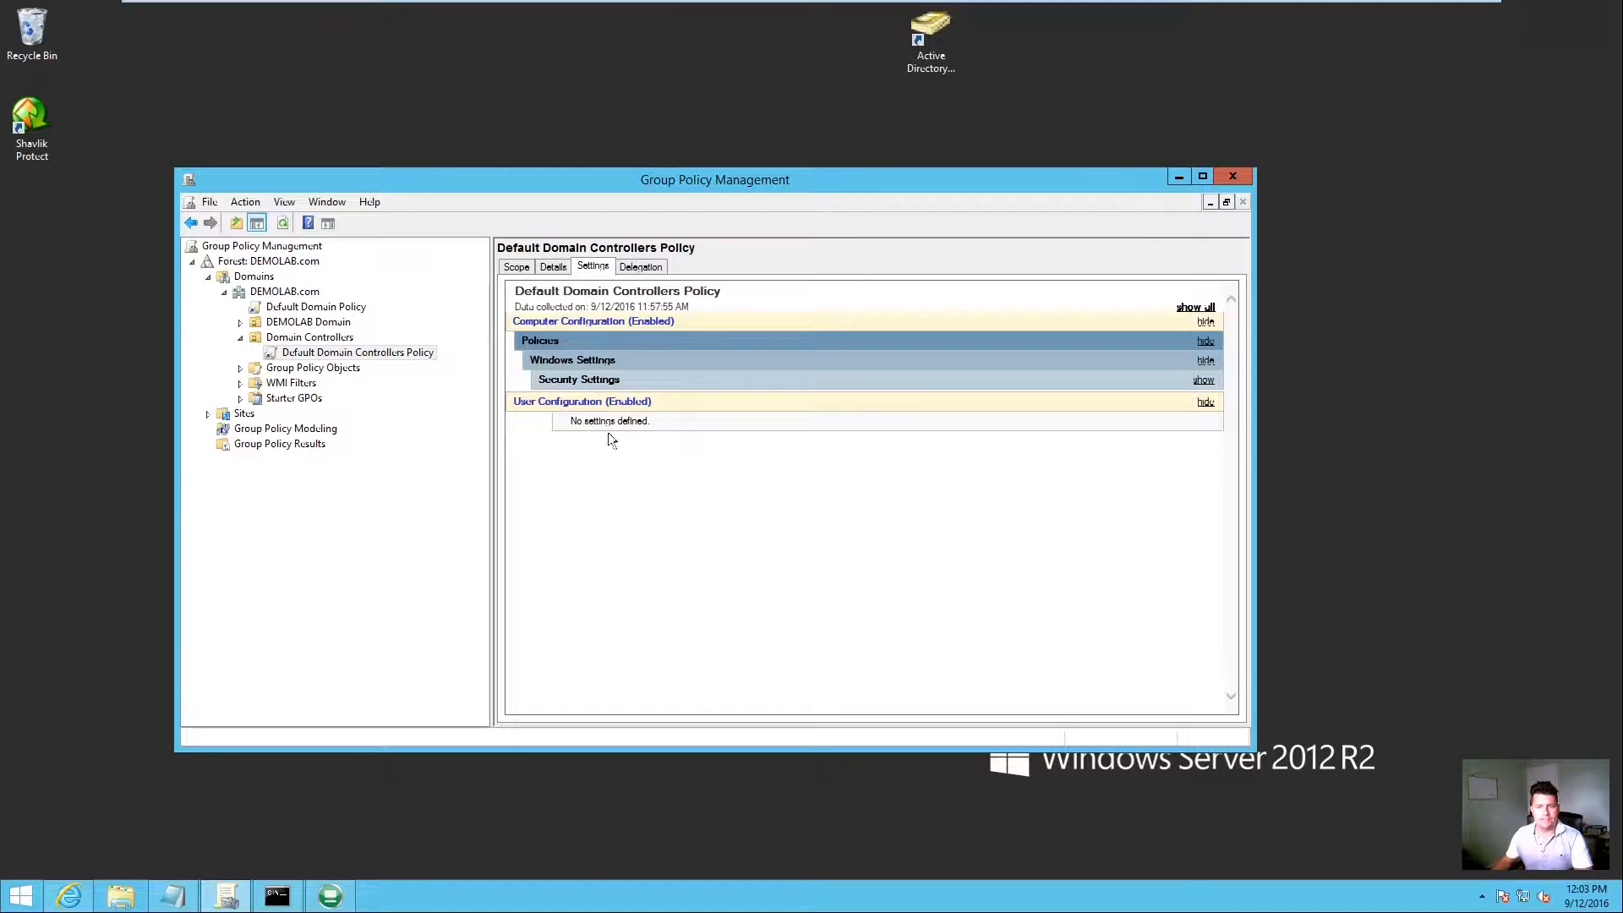
click(313, 338)
click(357, 353)
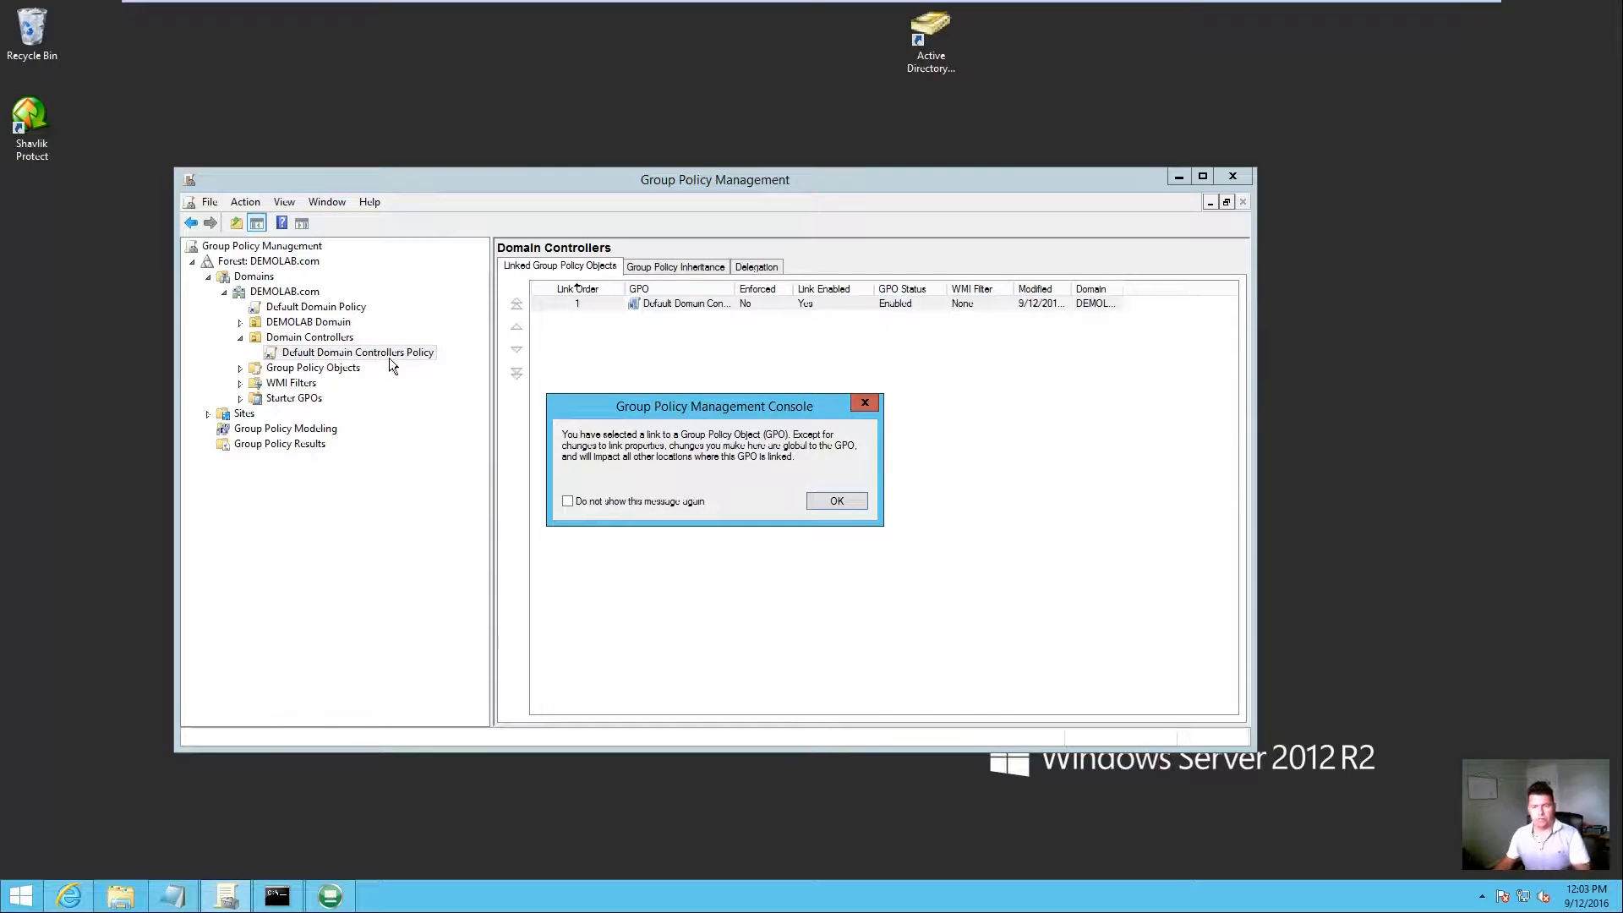
click(836, 501)
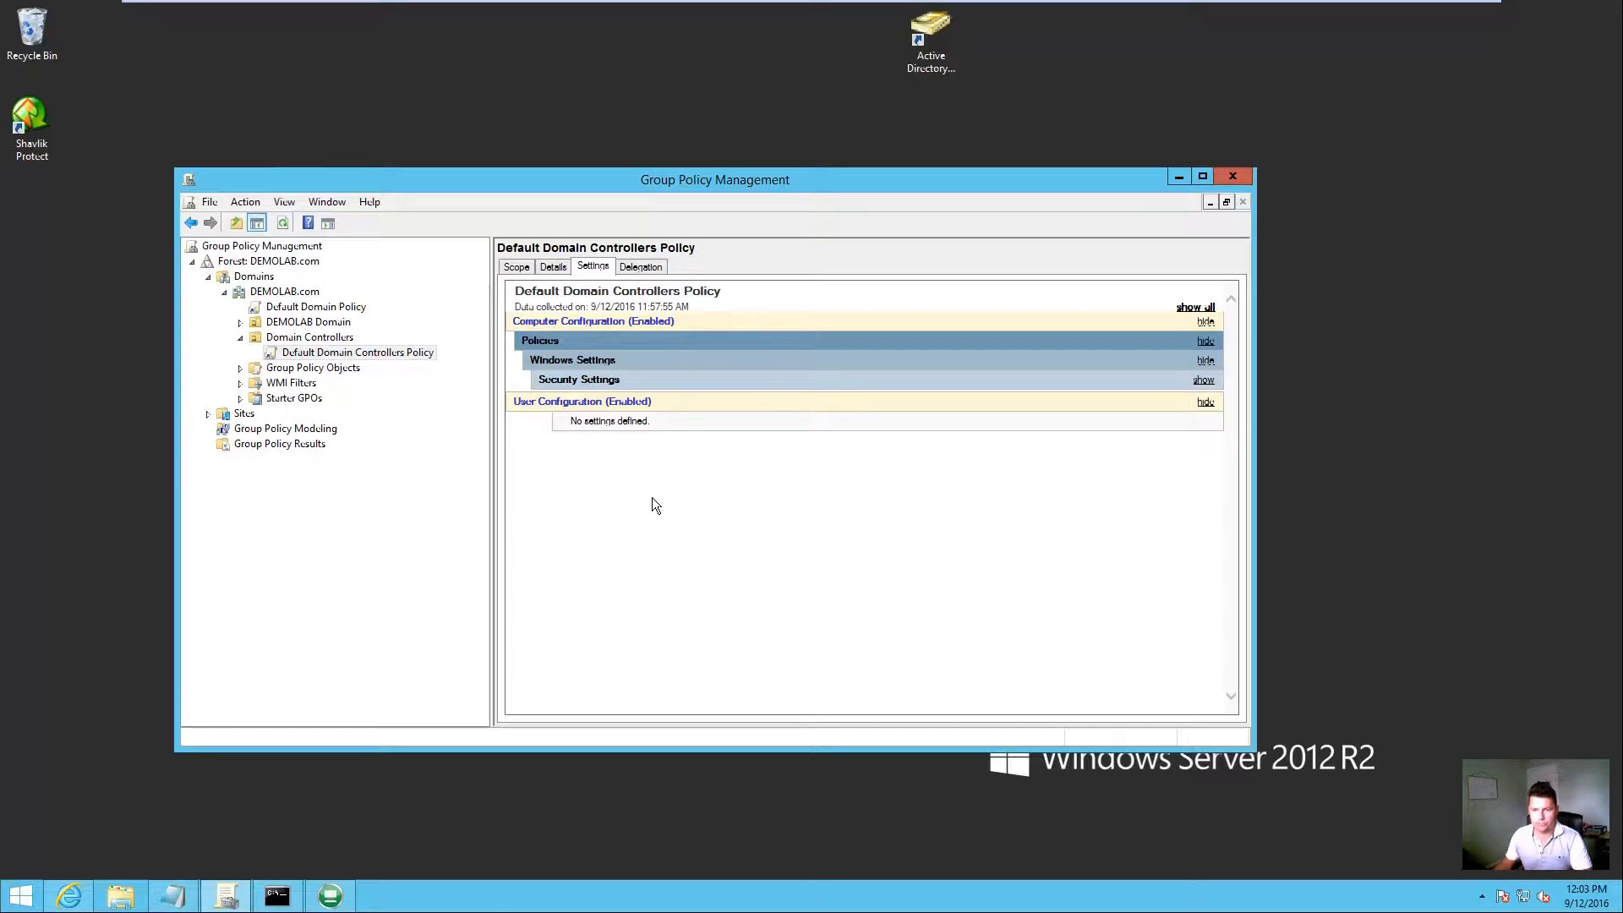
right_click(343, 351)
Step: Edit the policy and open Enable deviceTRUST under Computer Configuration > Administrative Templates > deviceTRUST
click(382, 358)
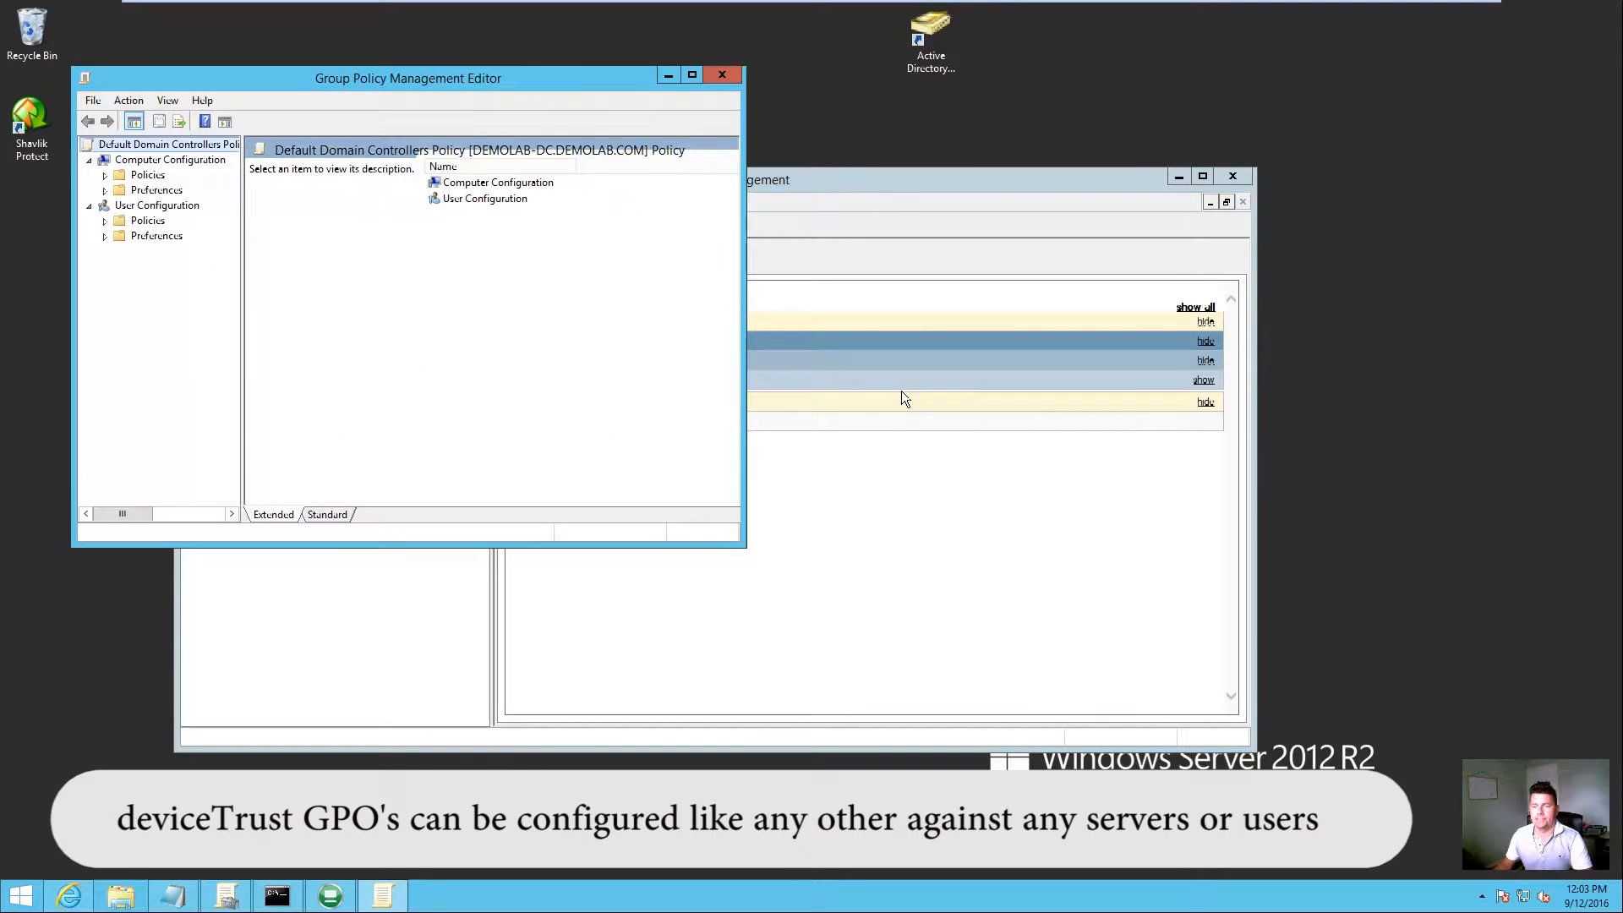
click(105, 190)
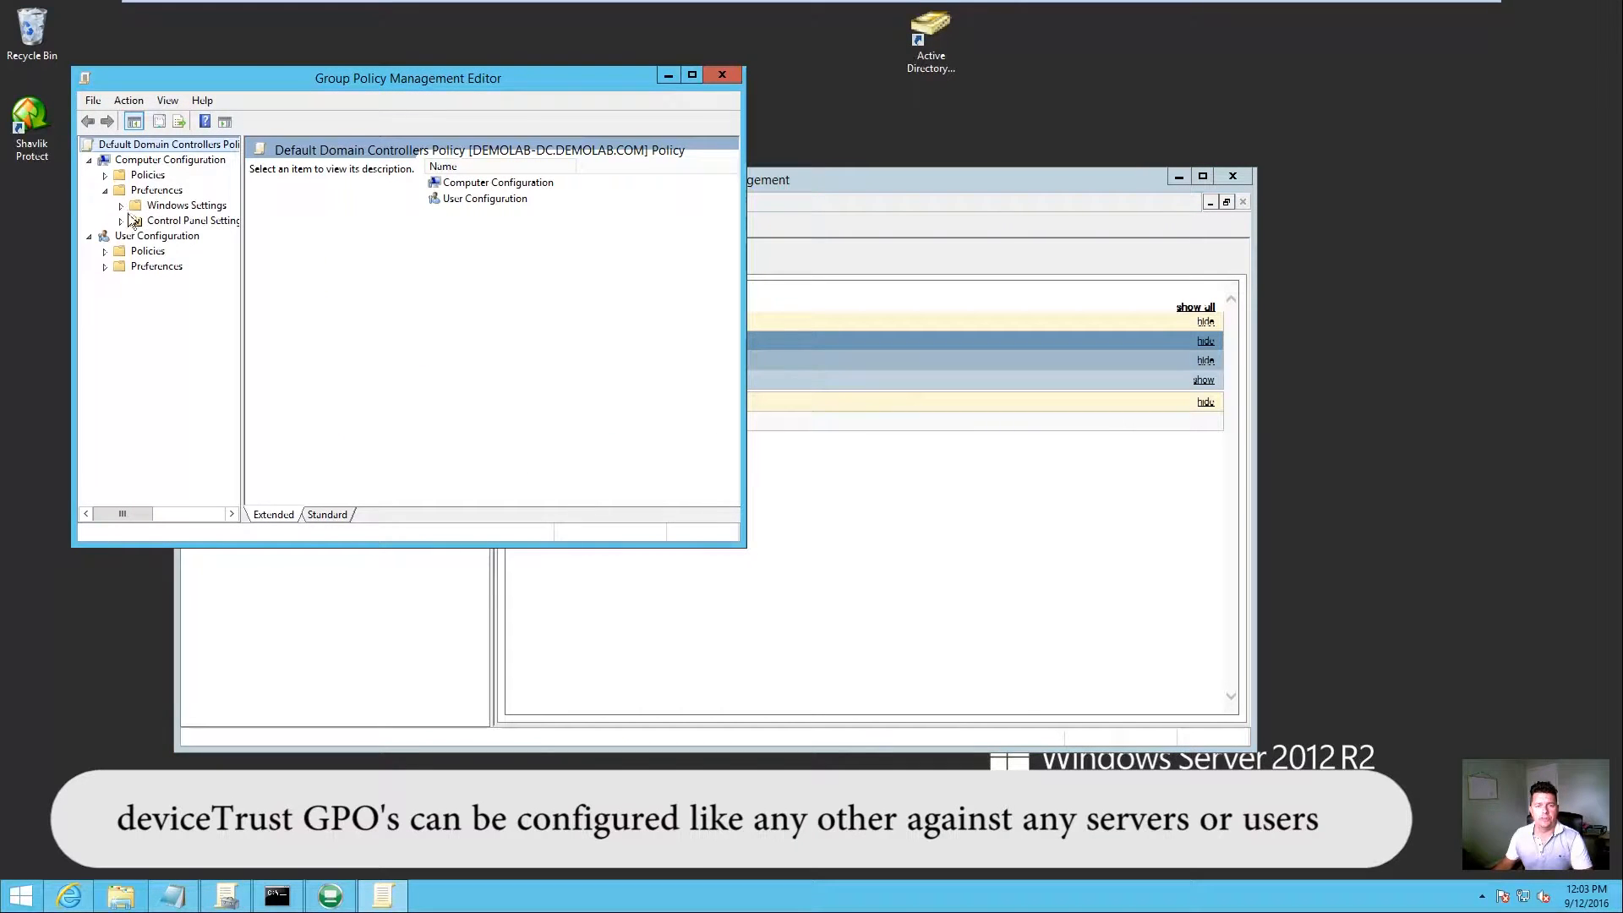
click(104, 190)
click(104, 175)
click(121, 220)
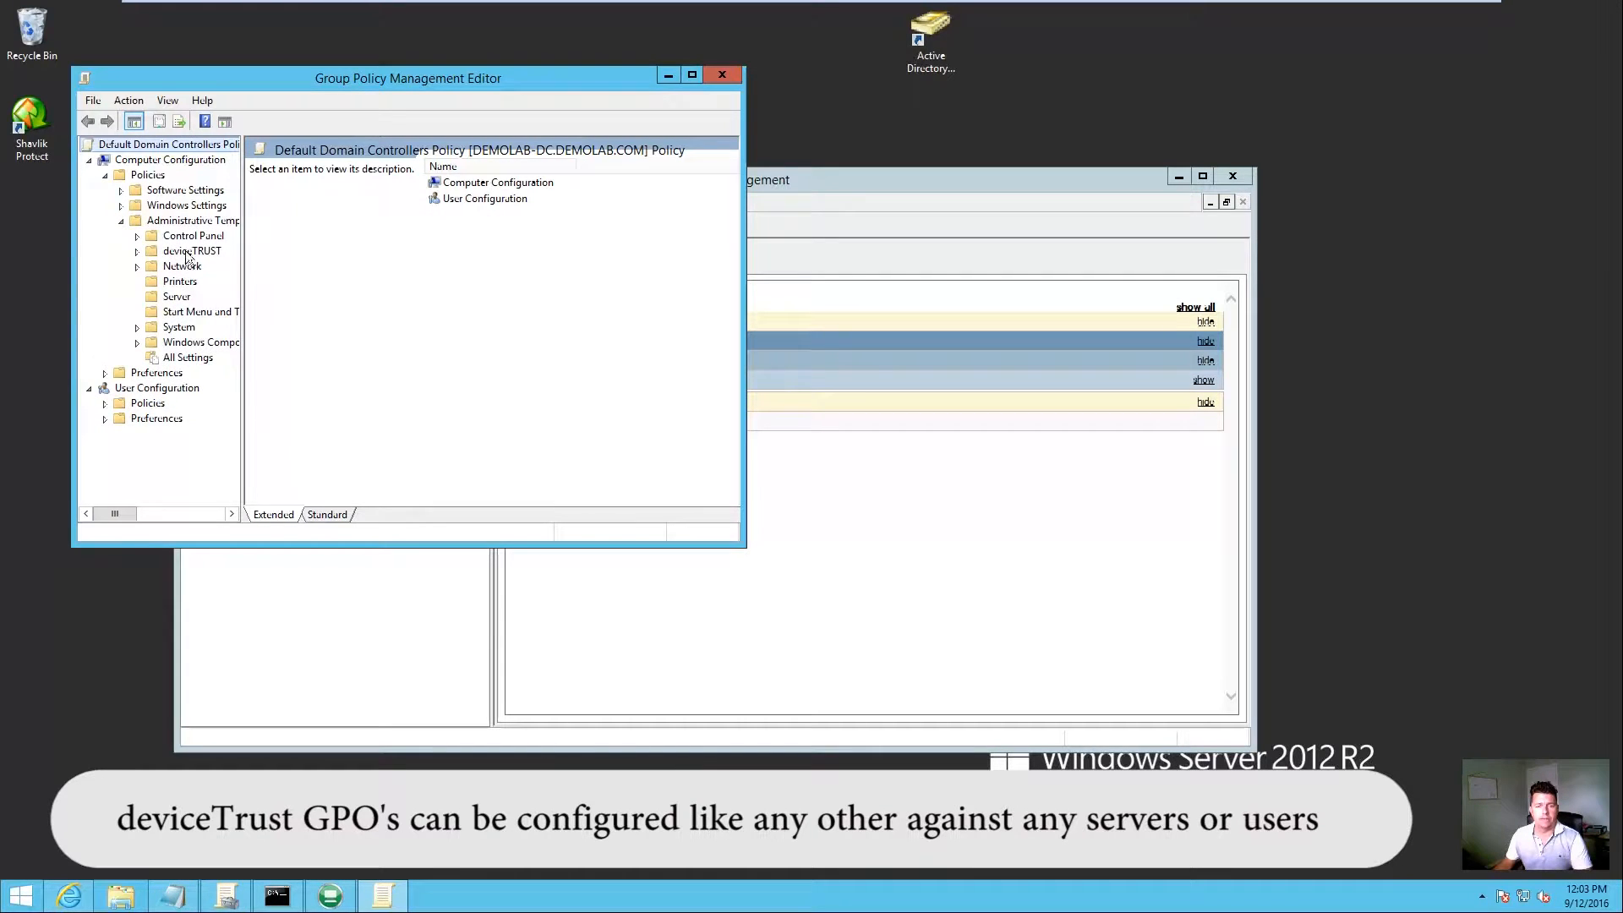
click(190, 251)
drag(745, 341, 1170, 340)
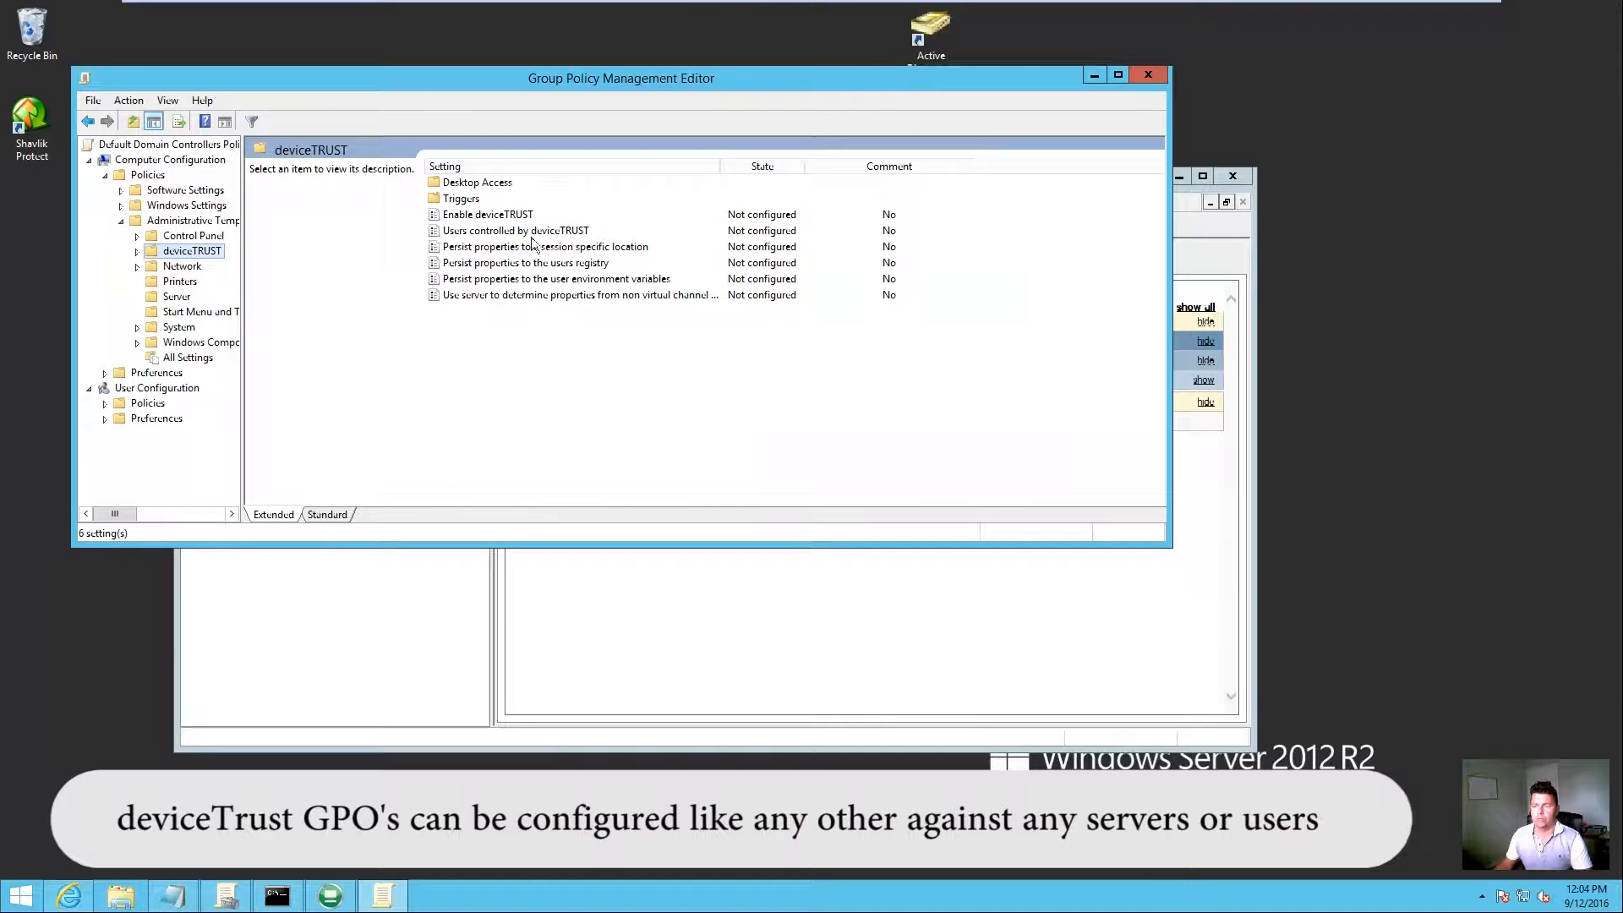
double_click(490, 216)
Step: Set Enable deviceTRUST to Enabled with the licence key copied from License Key 16.3.txt, and apply
click(85, 152)
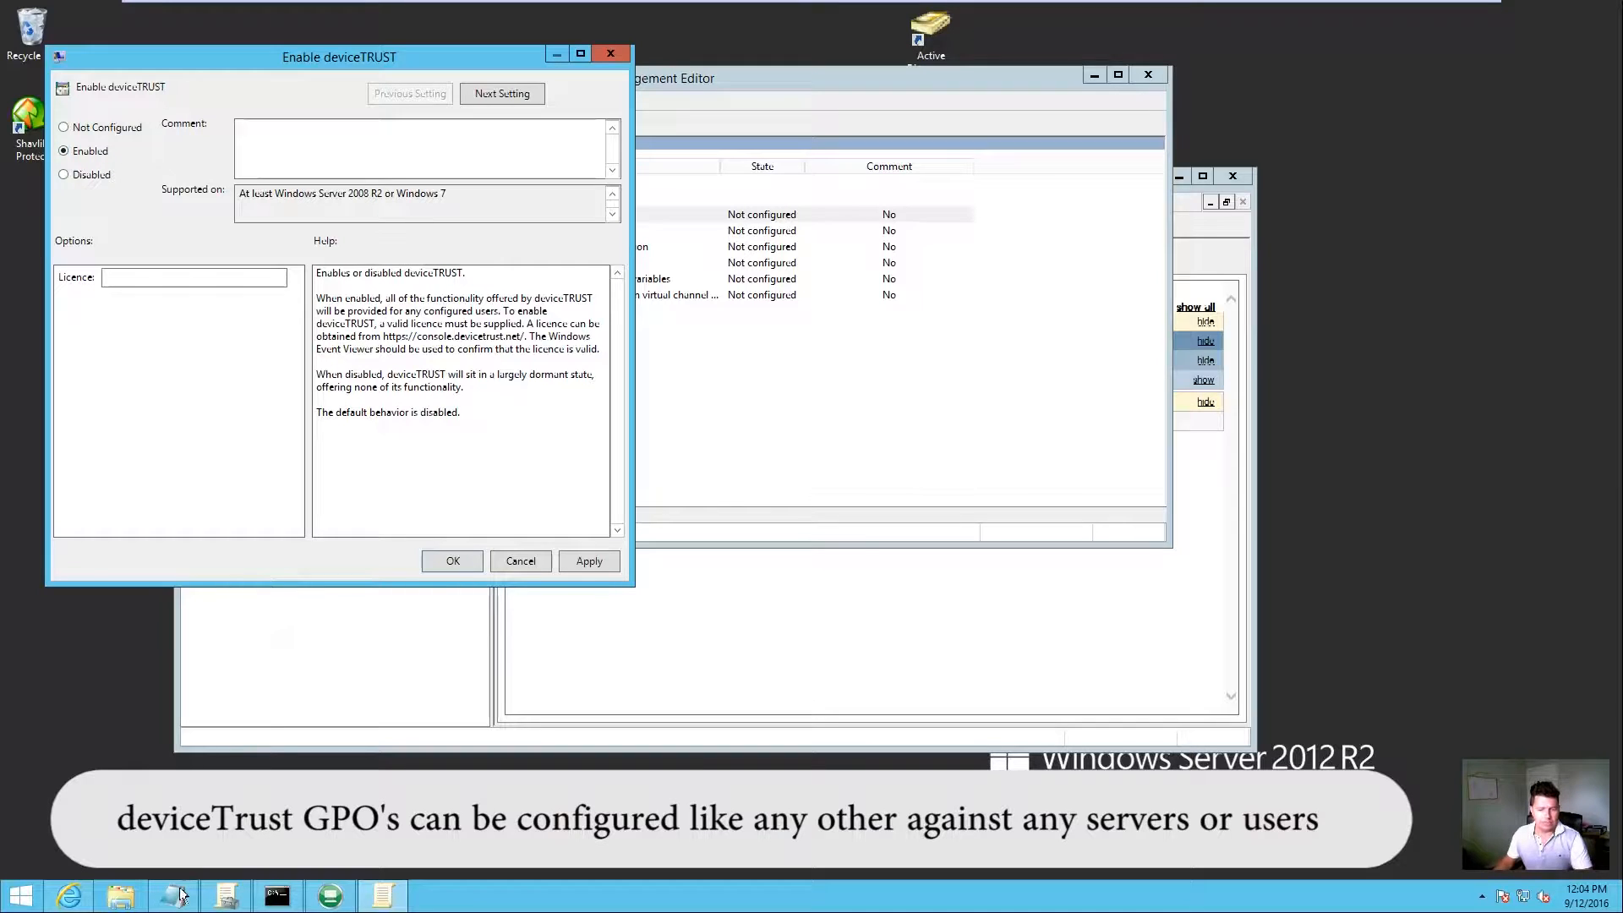
click(383, 896)
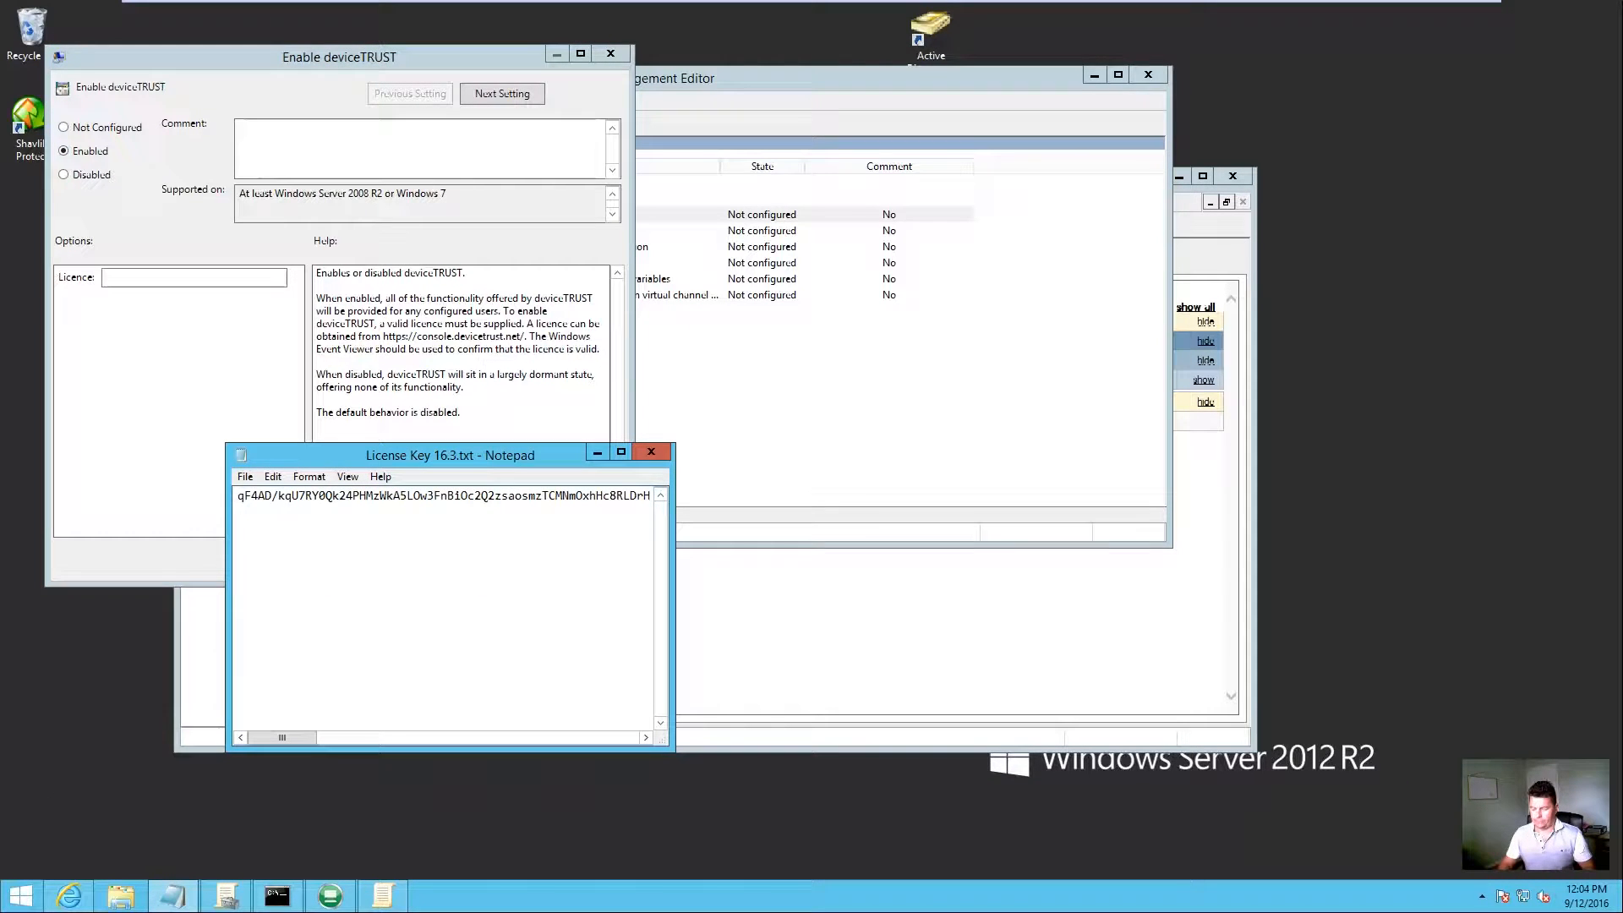
key(shift+Home)
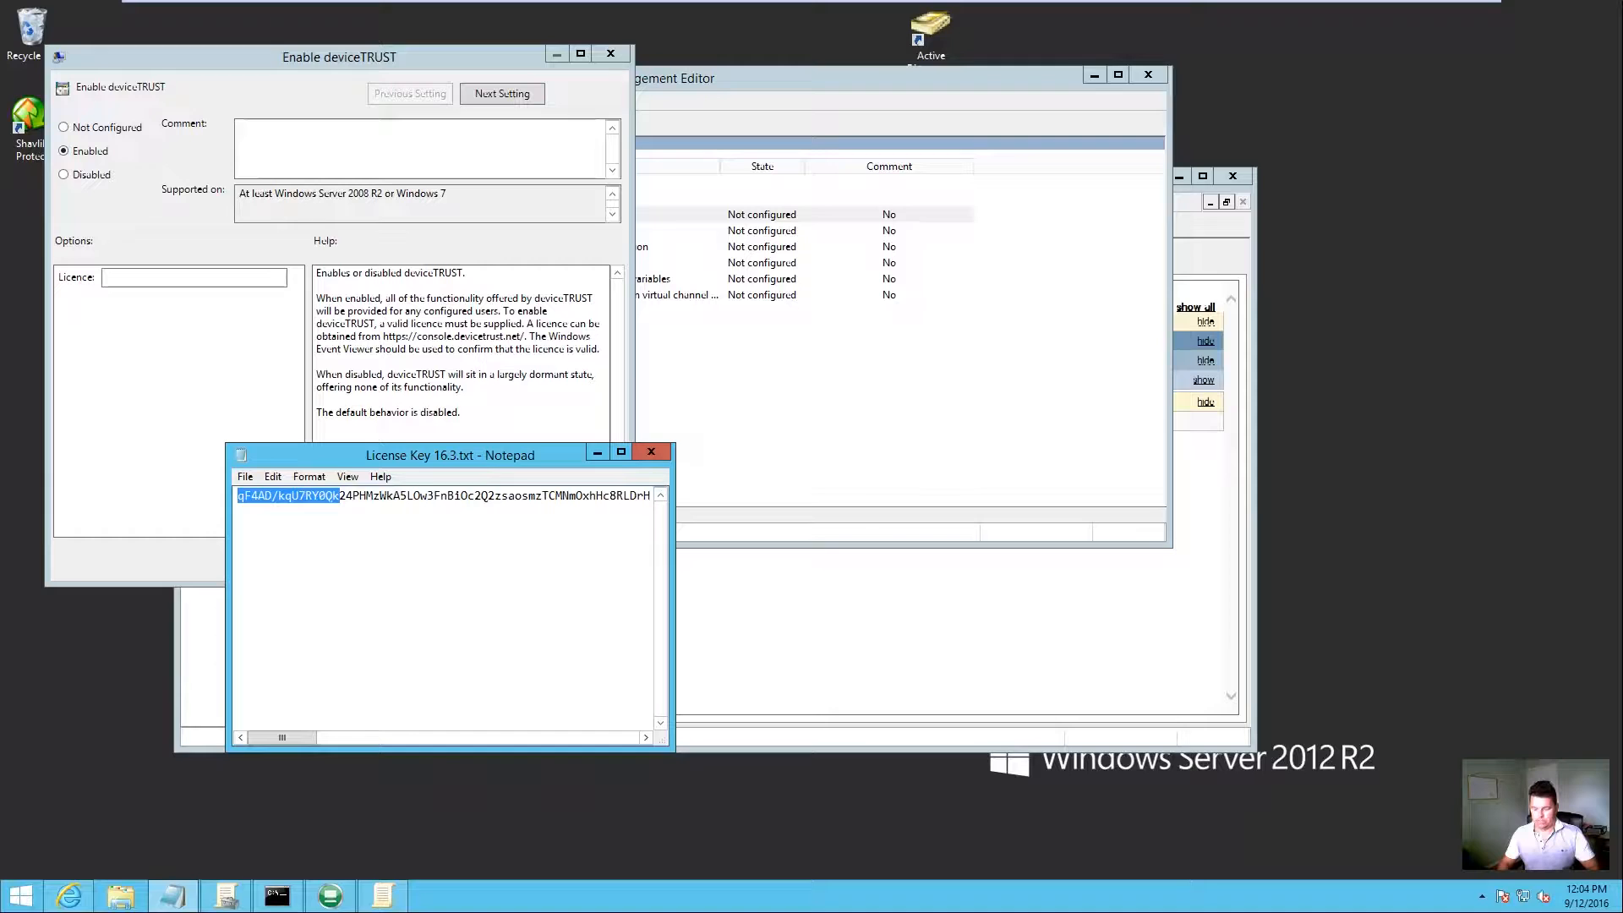
key(ctrl+a)
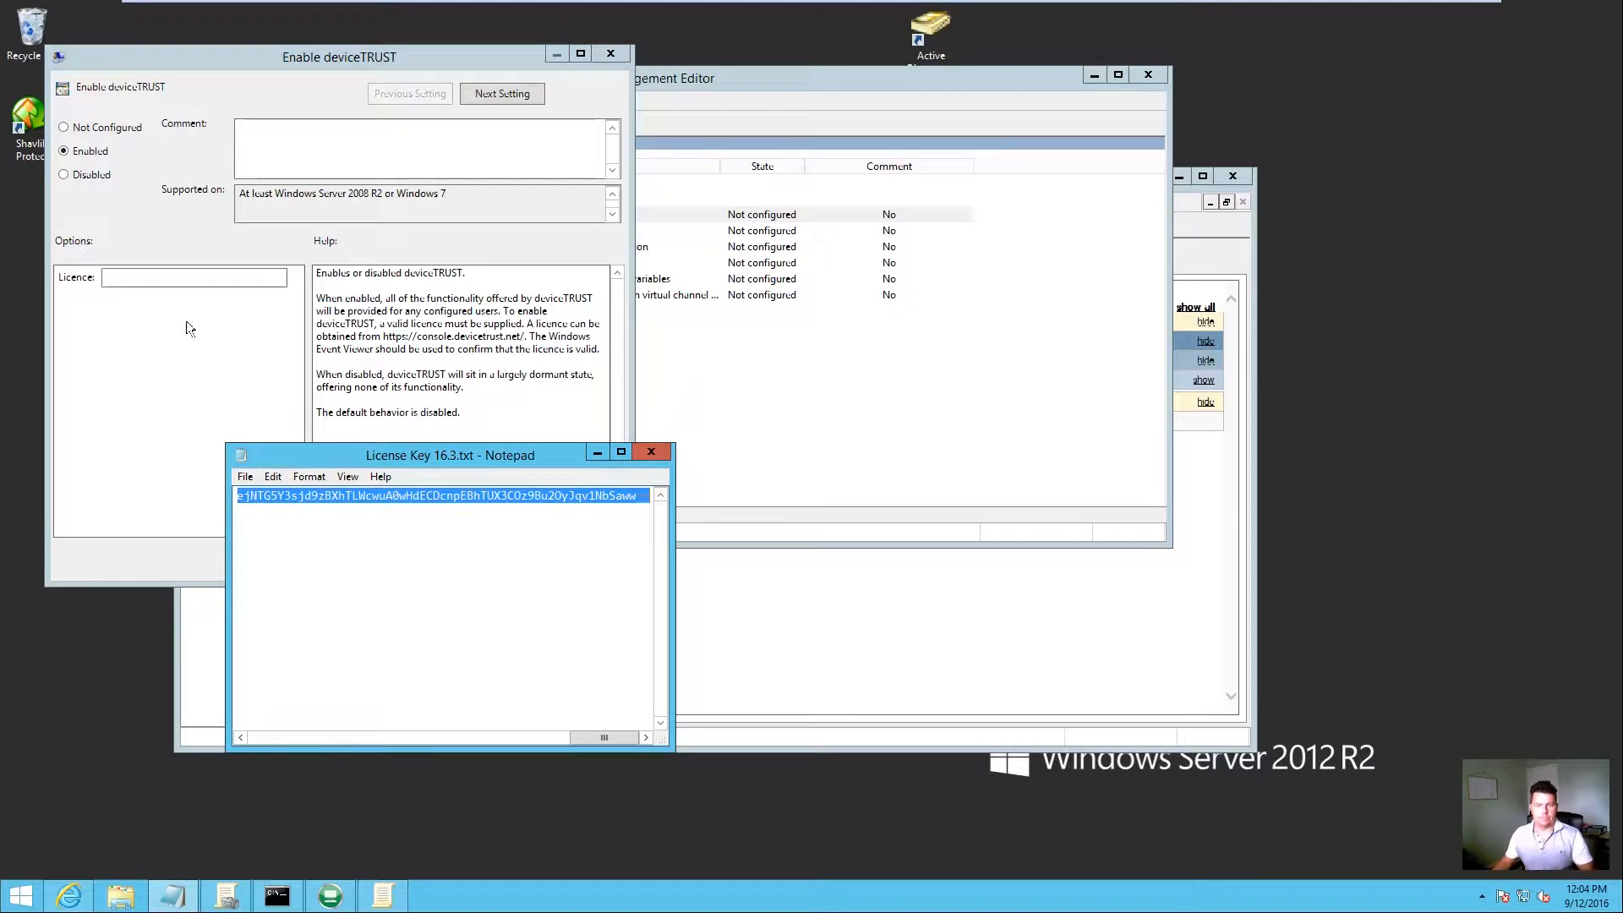
click(193, 278)
key(ctrl+v)
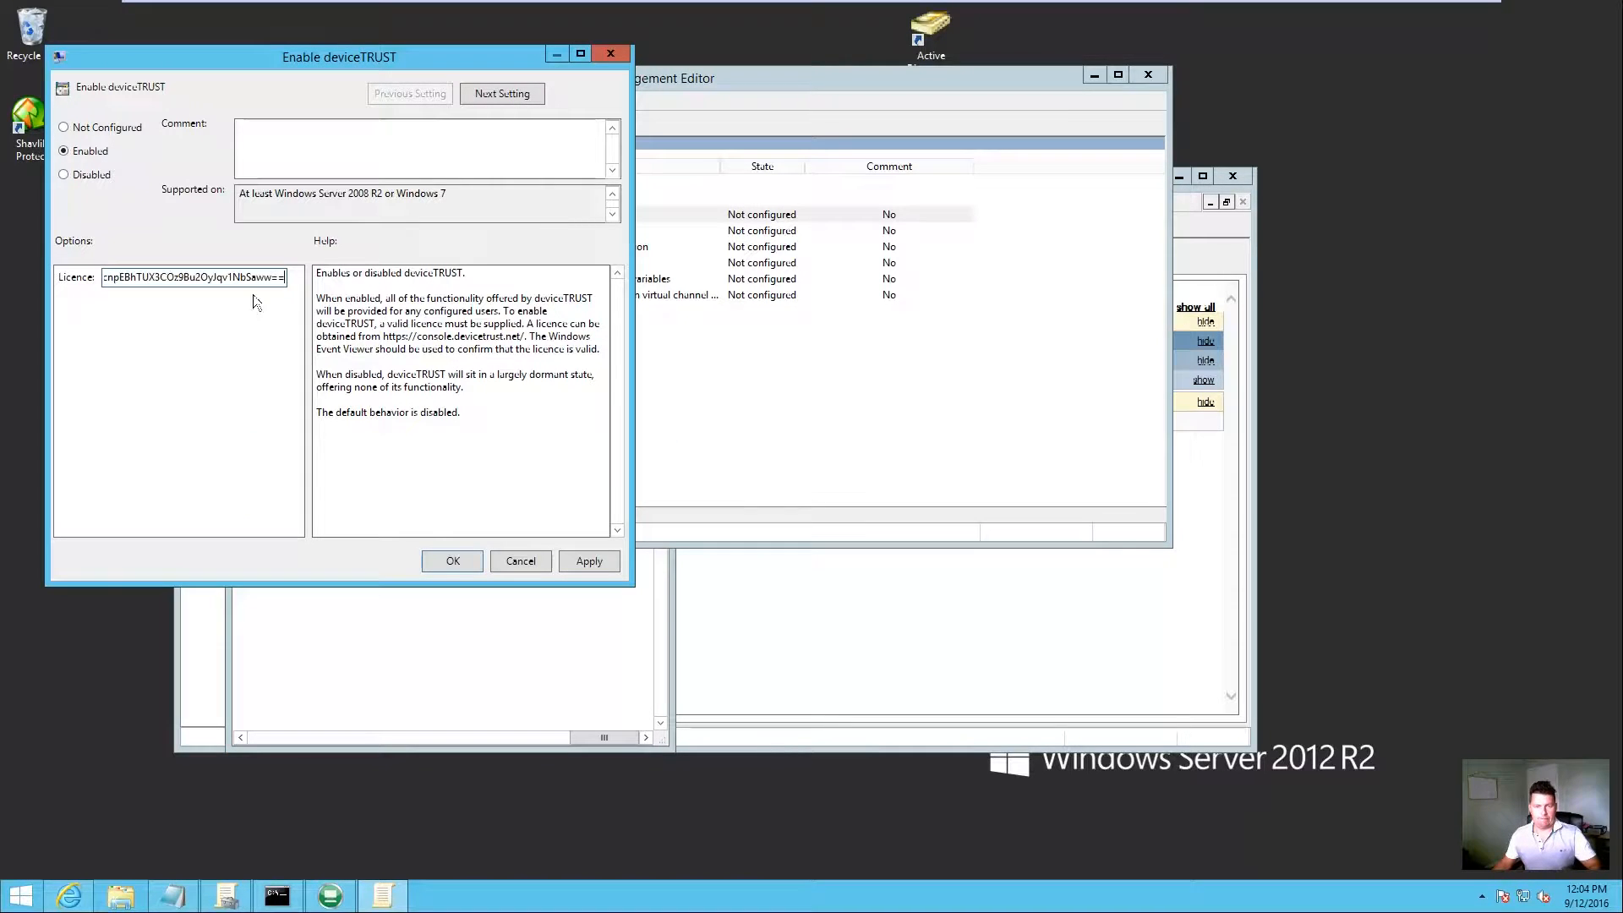
click(589, 561)
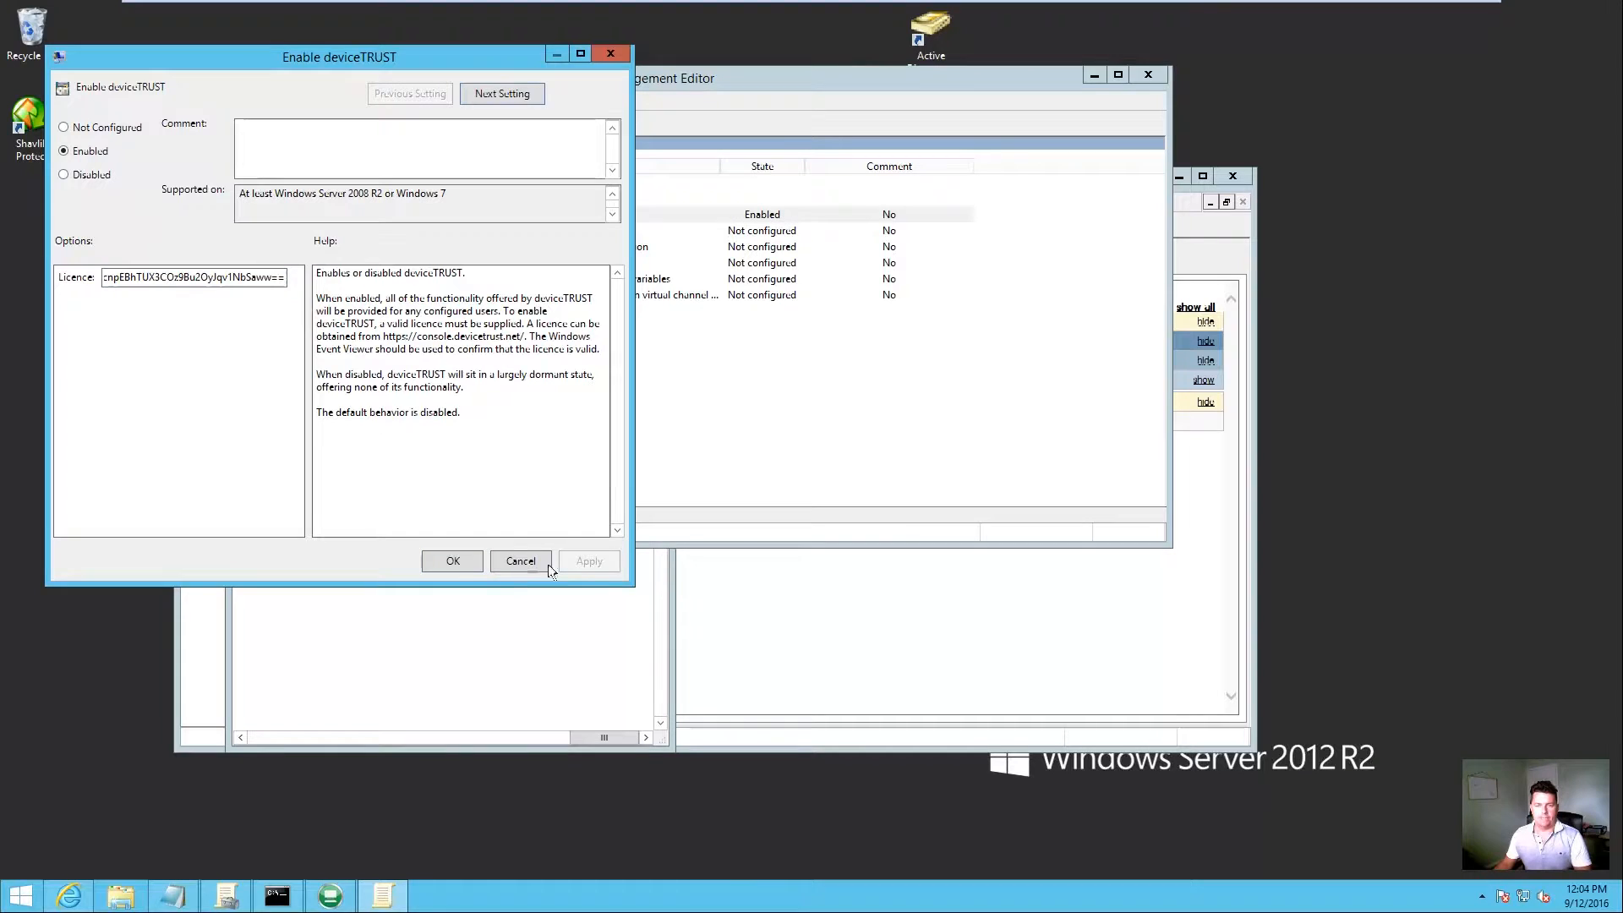
click(447, 561)
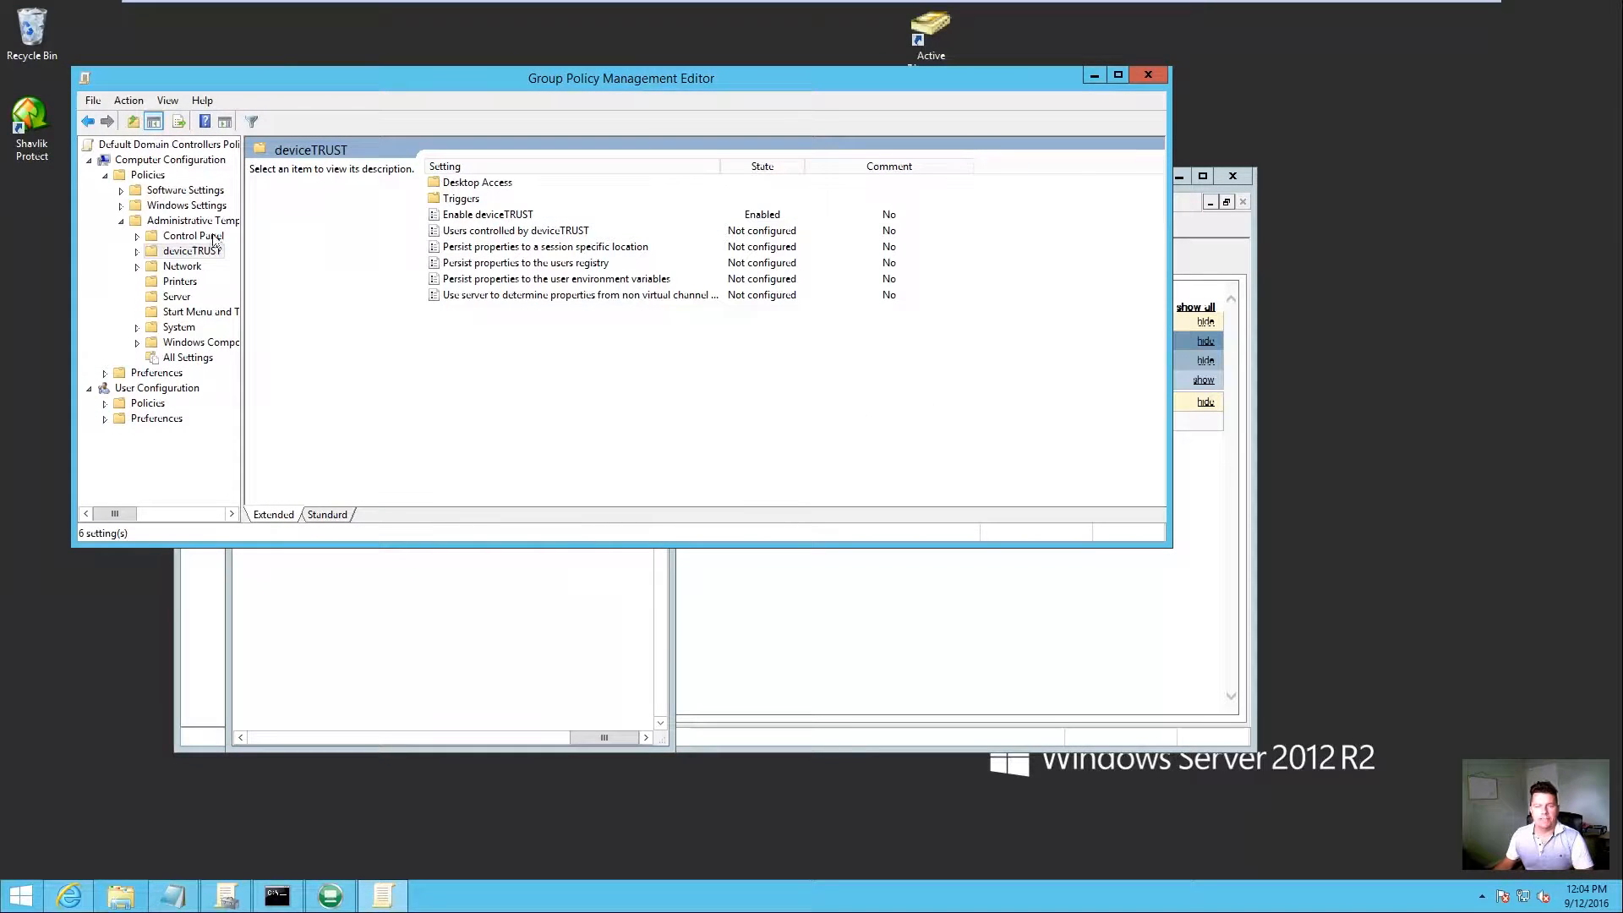
Step: Show the deviceTRUST > Desktop Access settings with wider panes to read full names
click(137, 251)
drag(239, 251, 327, 253)
click(214, 266)
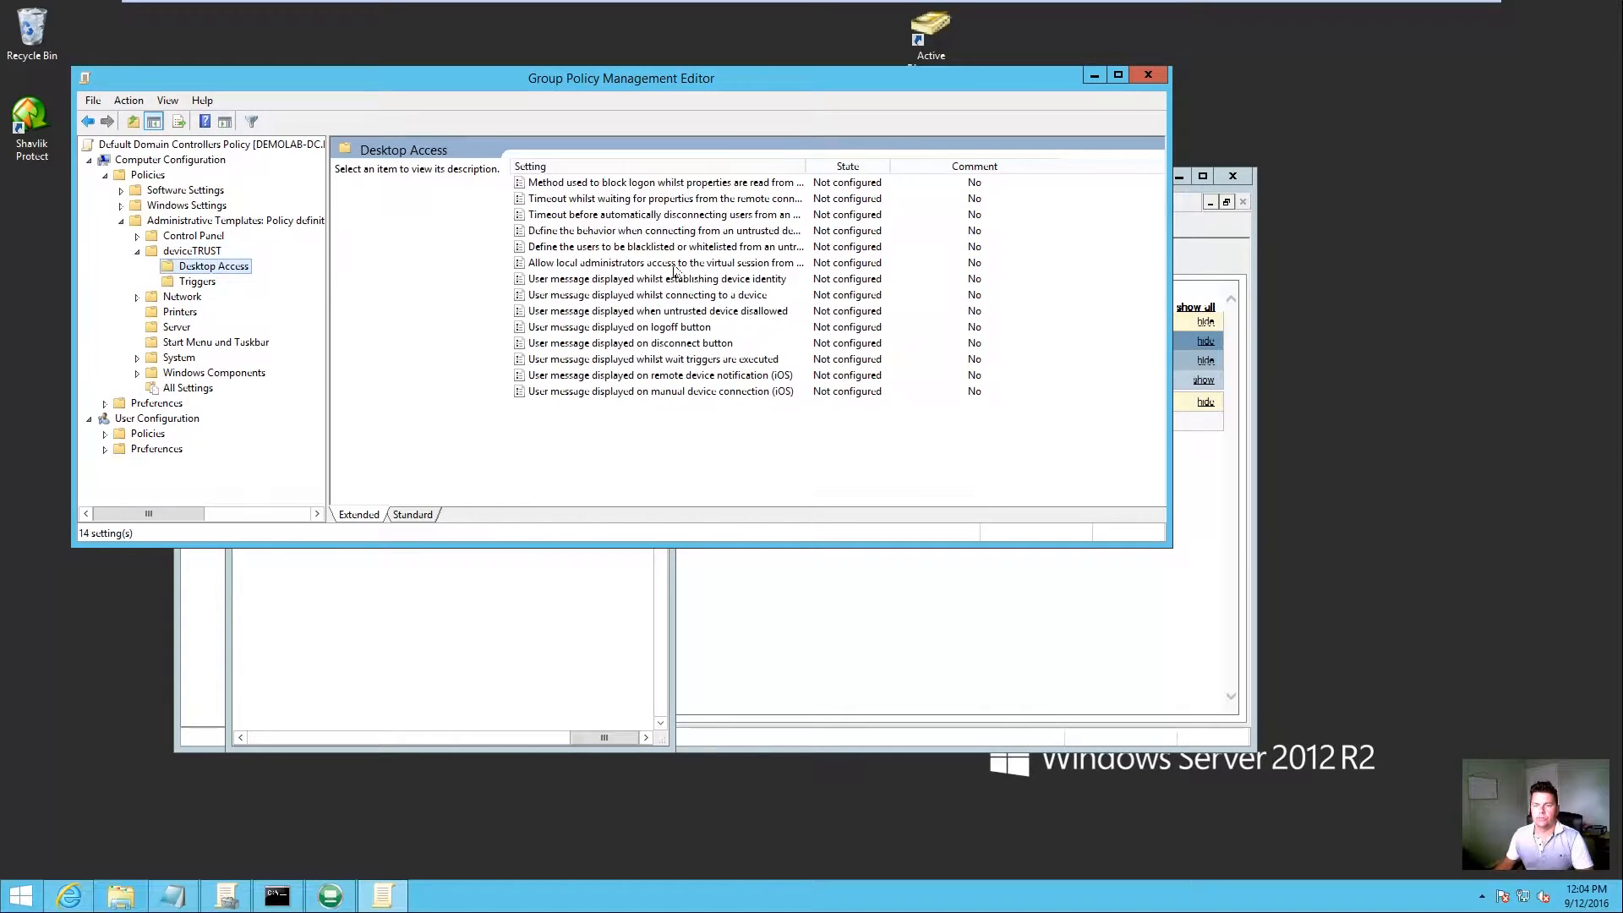
drag(807, 166, 903, 174)
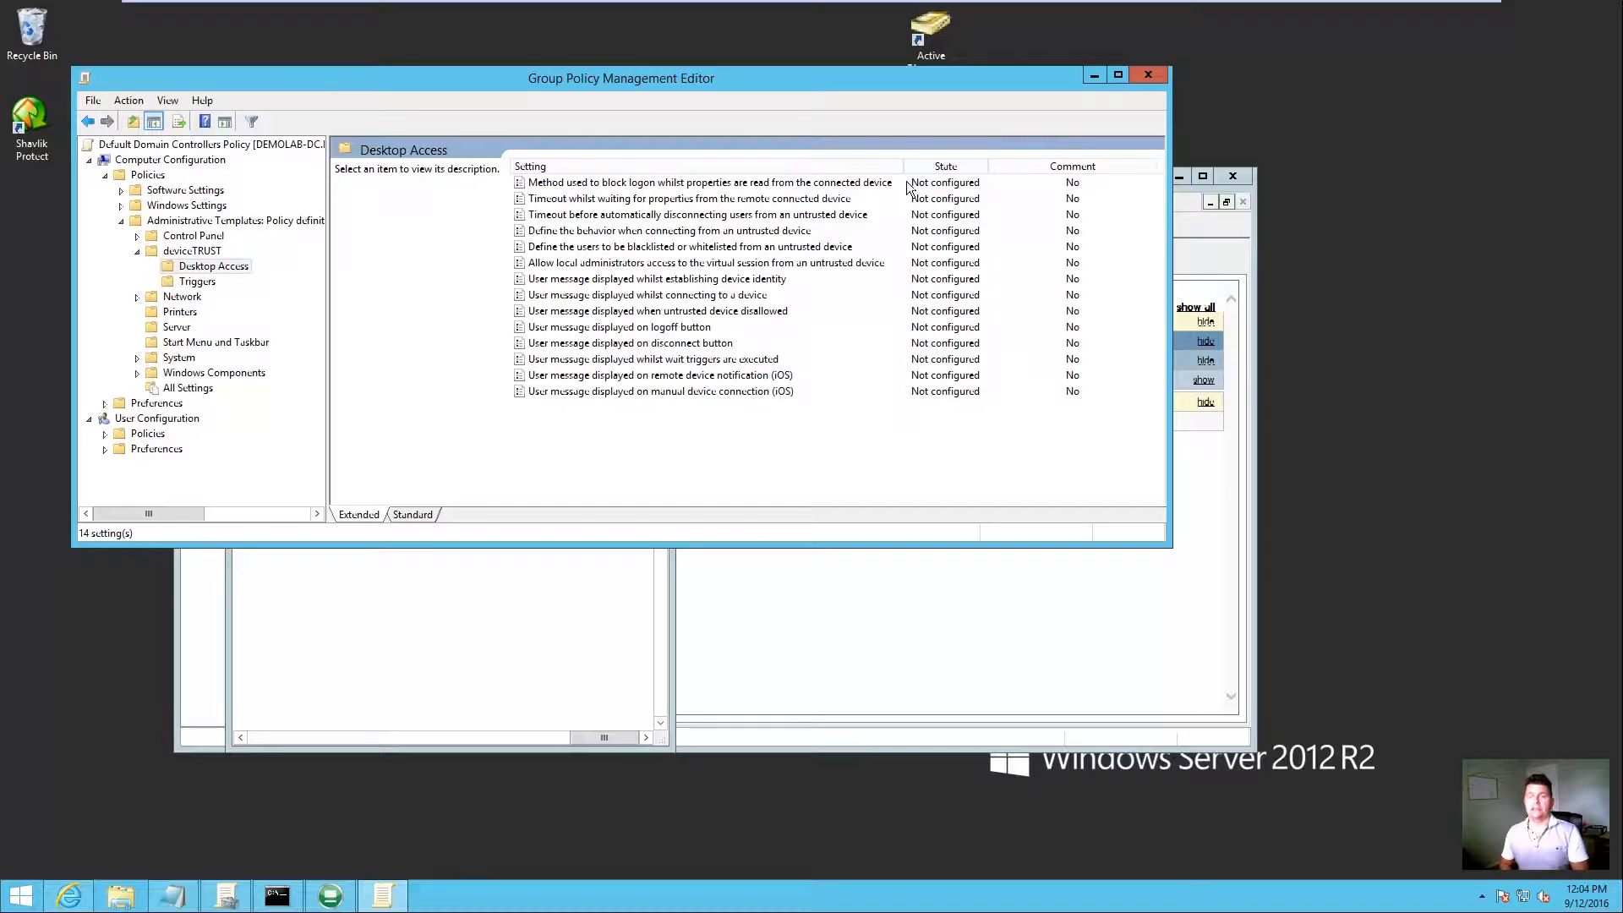
Step: Enable 'Define the behavior when connecting from an untrusted device' with Mode set to Whitelist
double_click(644, 234)
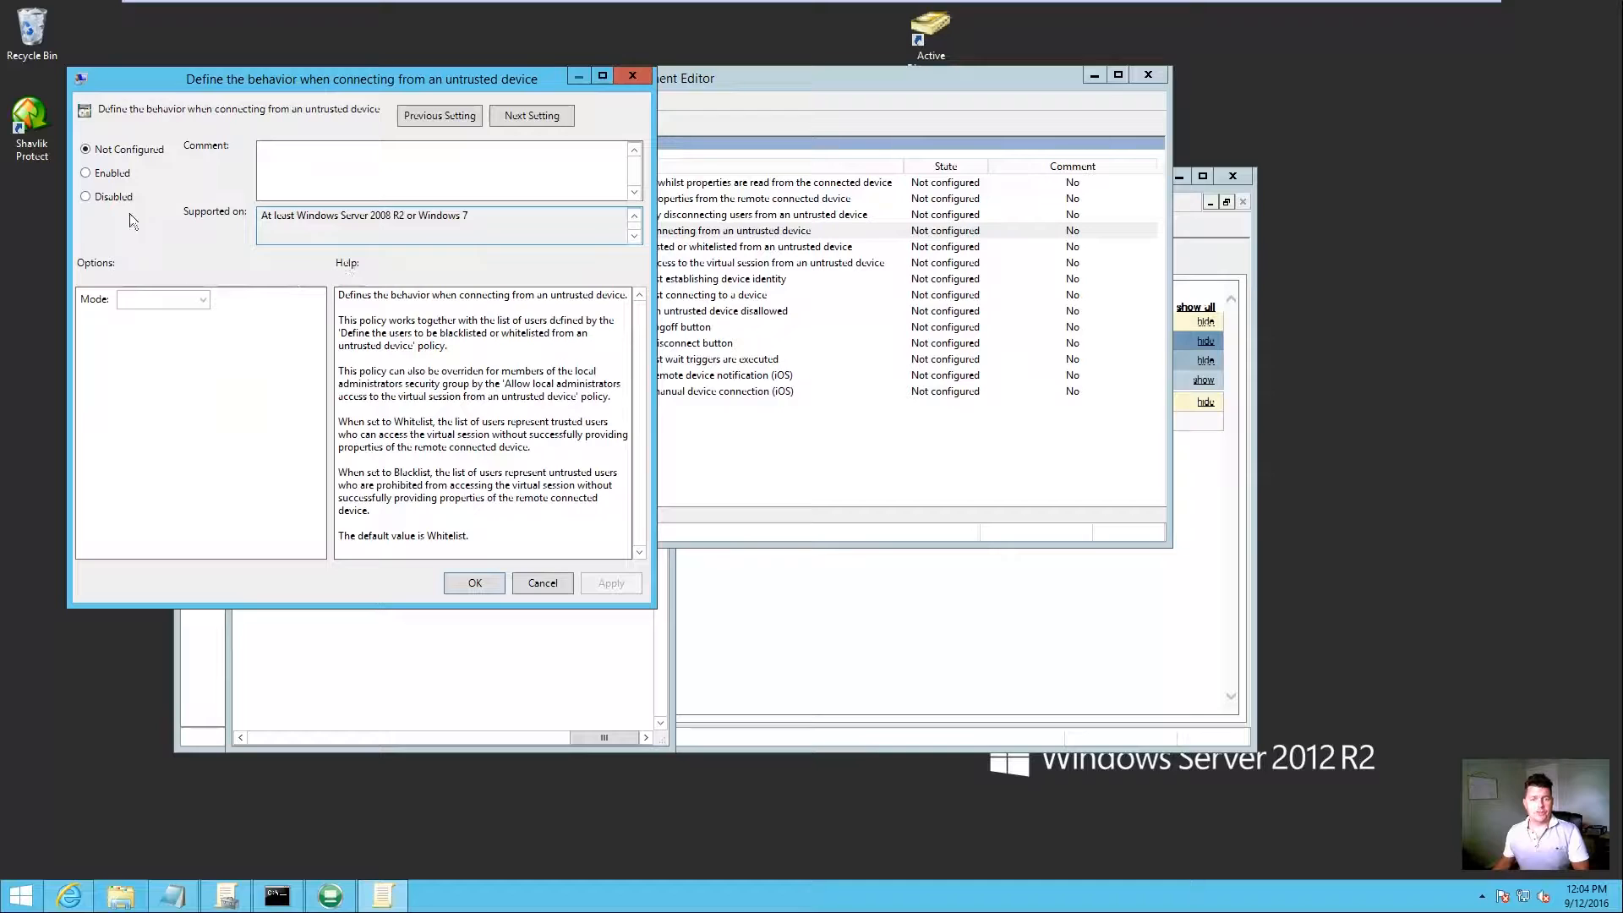
click(114, 175)
click(206, 299)
click(205, 297)
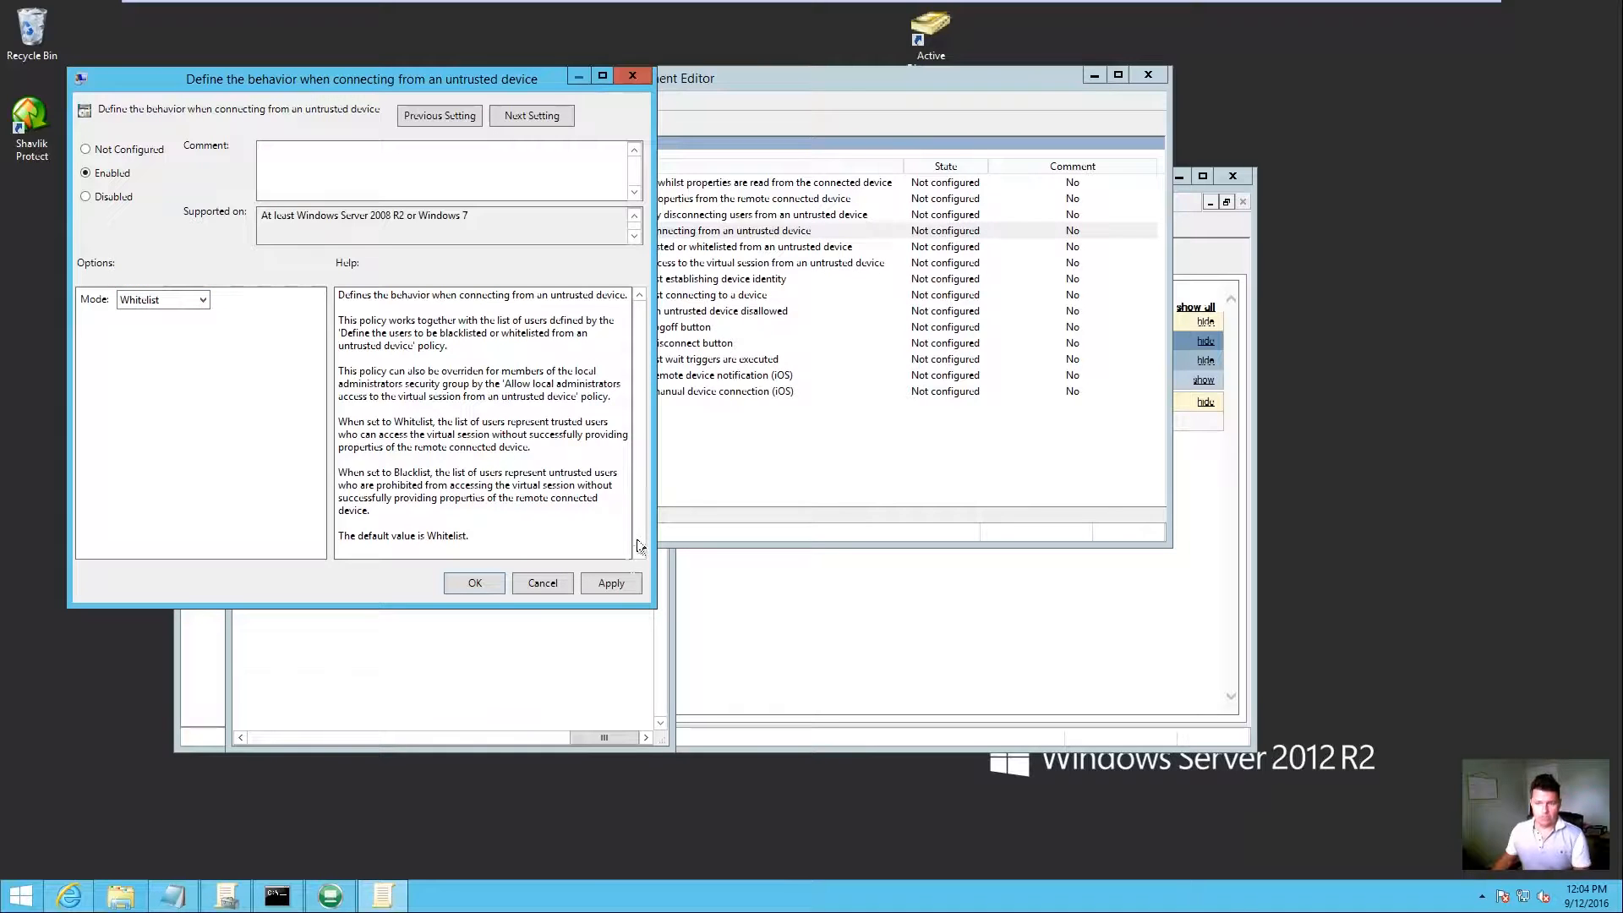
click(618, 586)
click(470, 581)
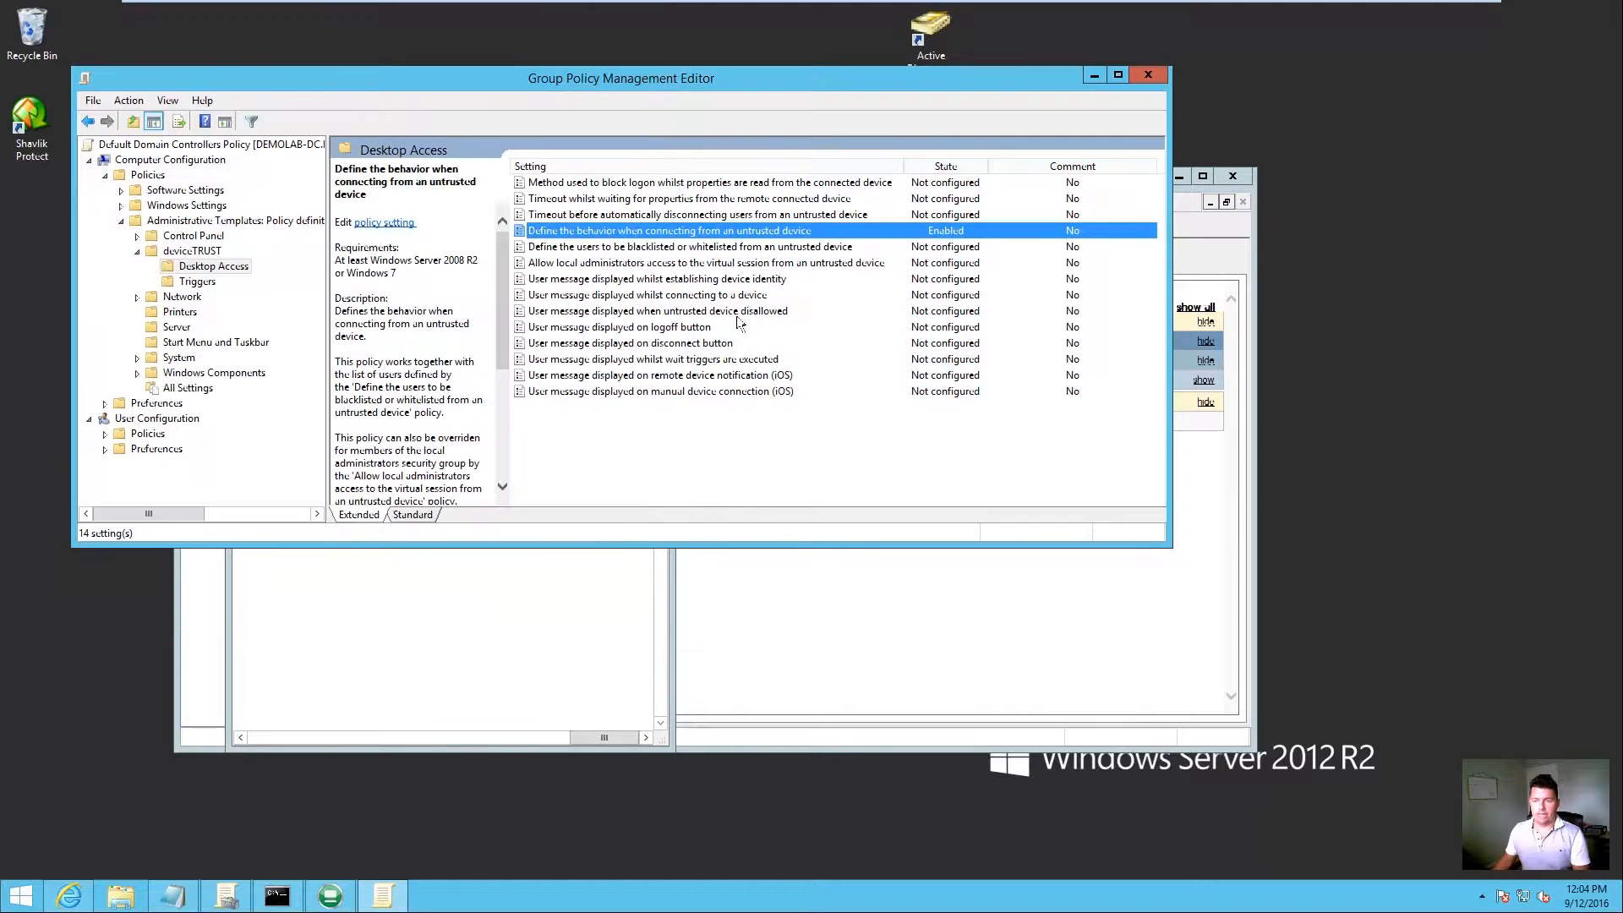
Step: Leave the blacklisted or whitelisted users policy unchanged and close the editor
double_click(654, 252)
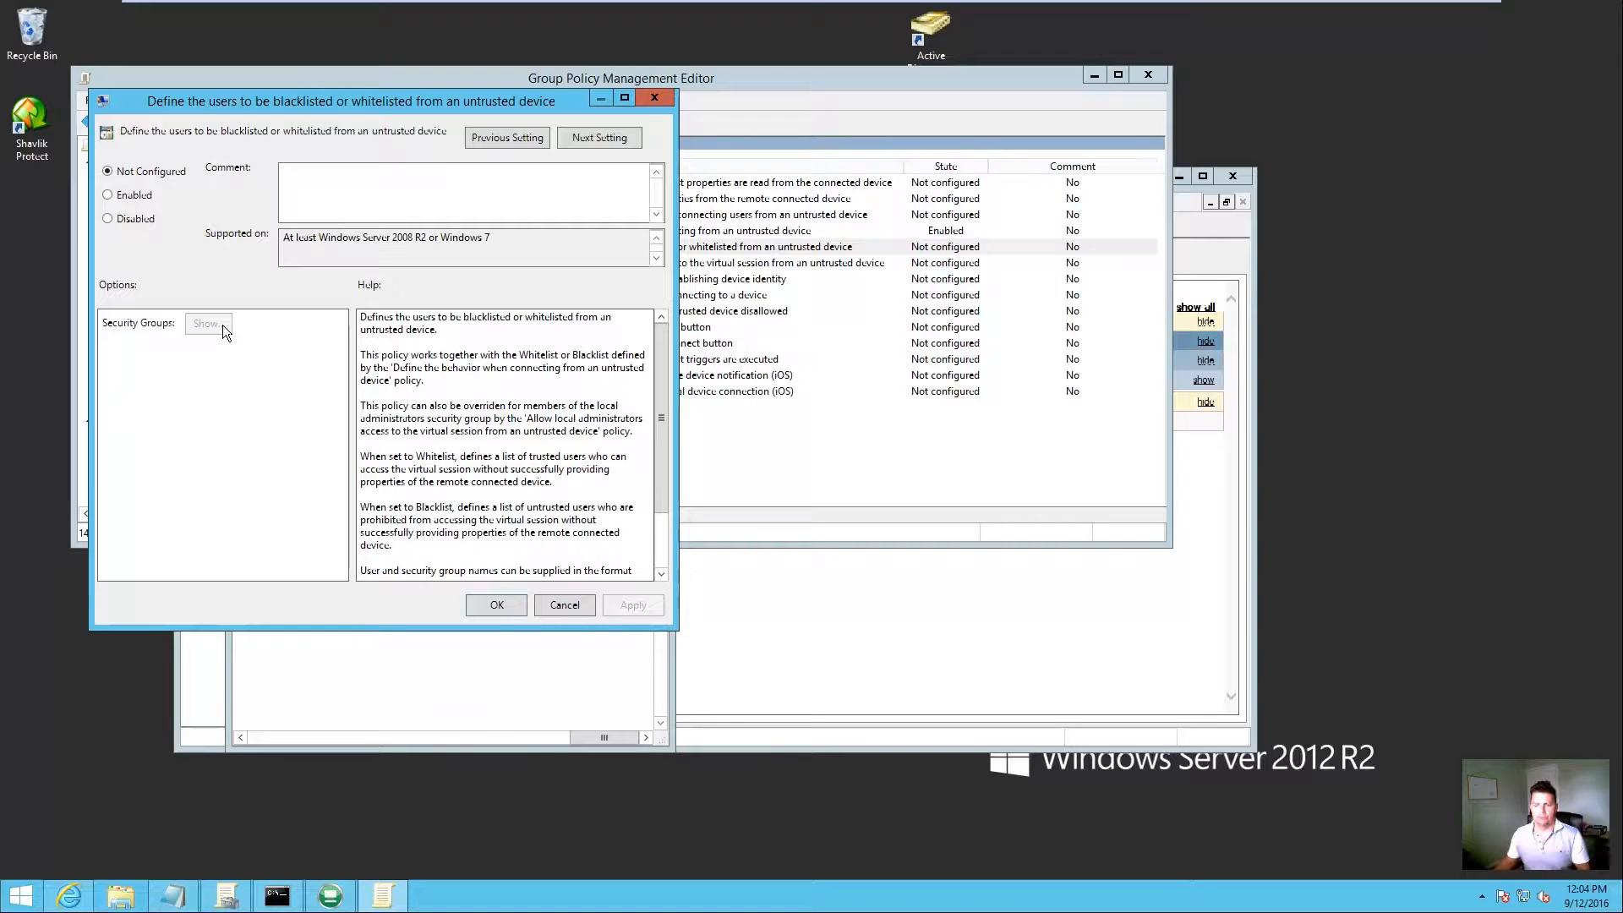
click(497, 605)
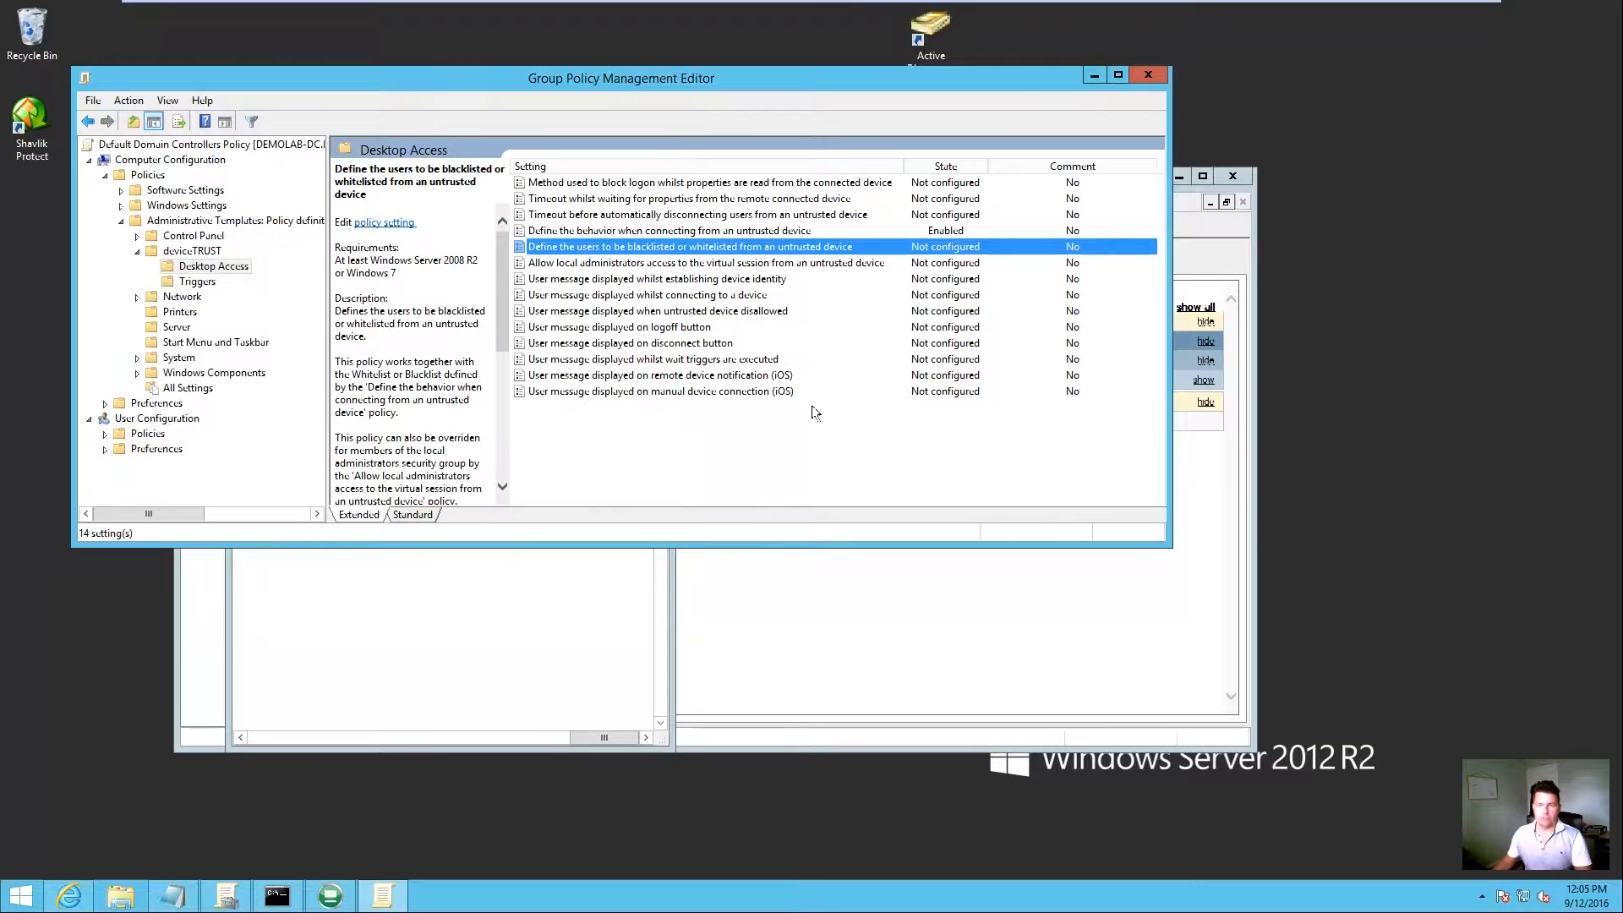
drag(614, 96, 921, 69)
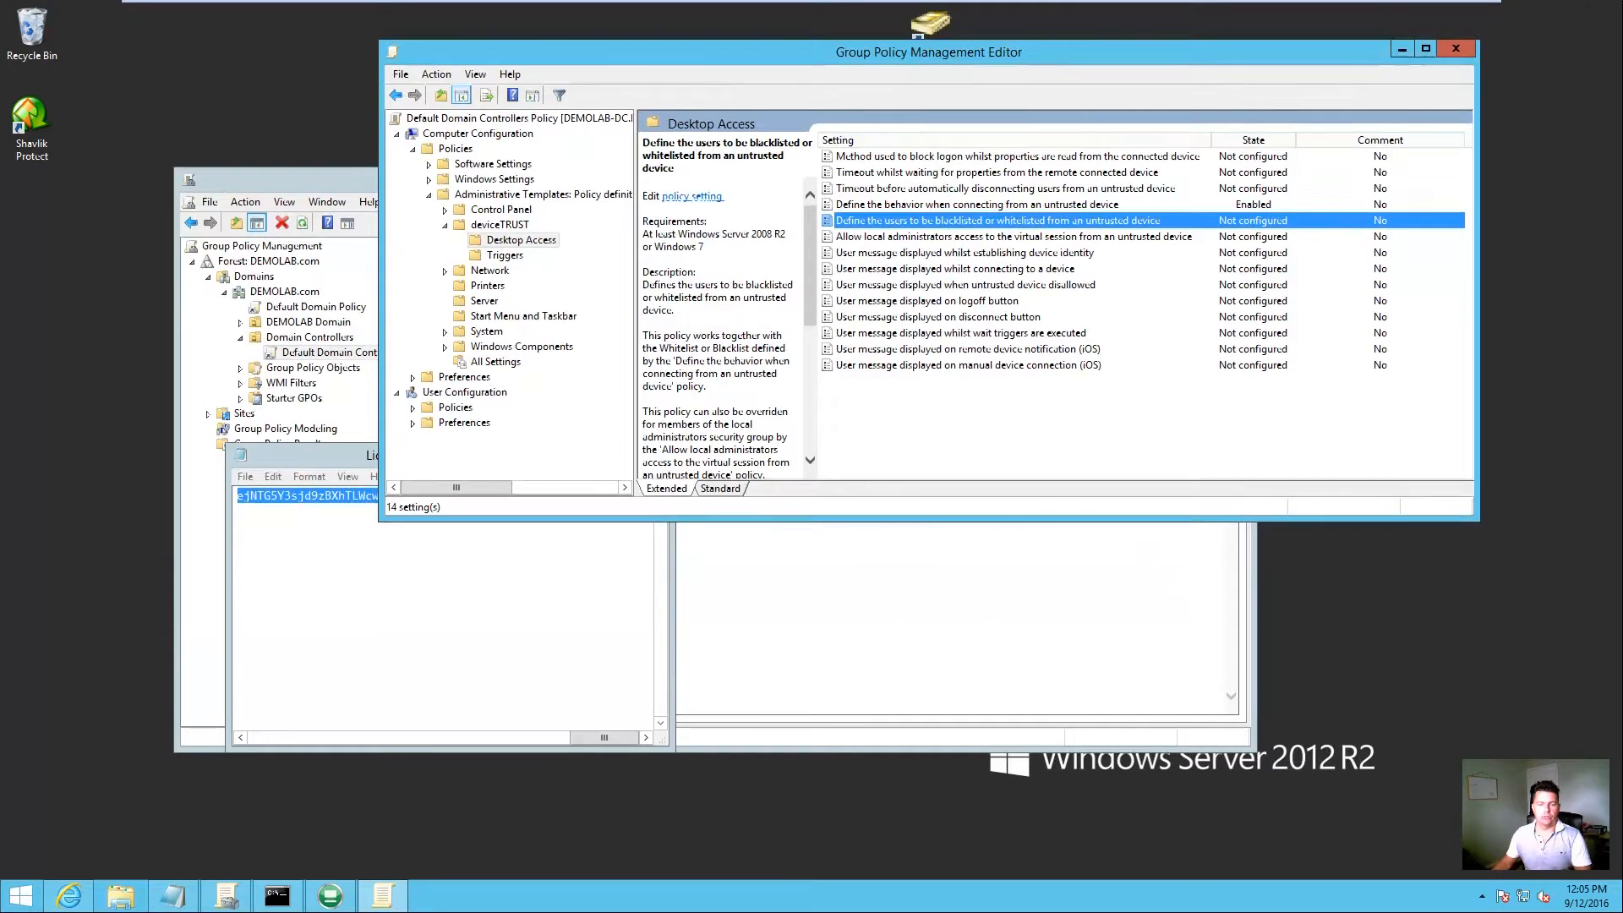
click(1456, 49)
Step: Close Notepad and rerun gpupdate /force in the Command Prompt
click(651, 453)
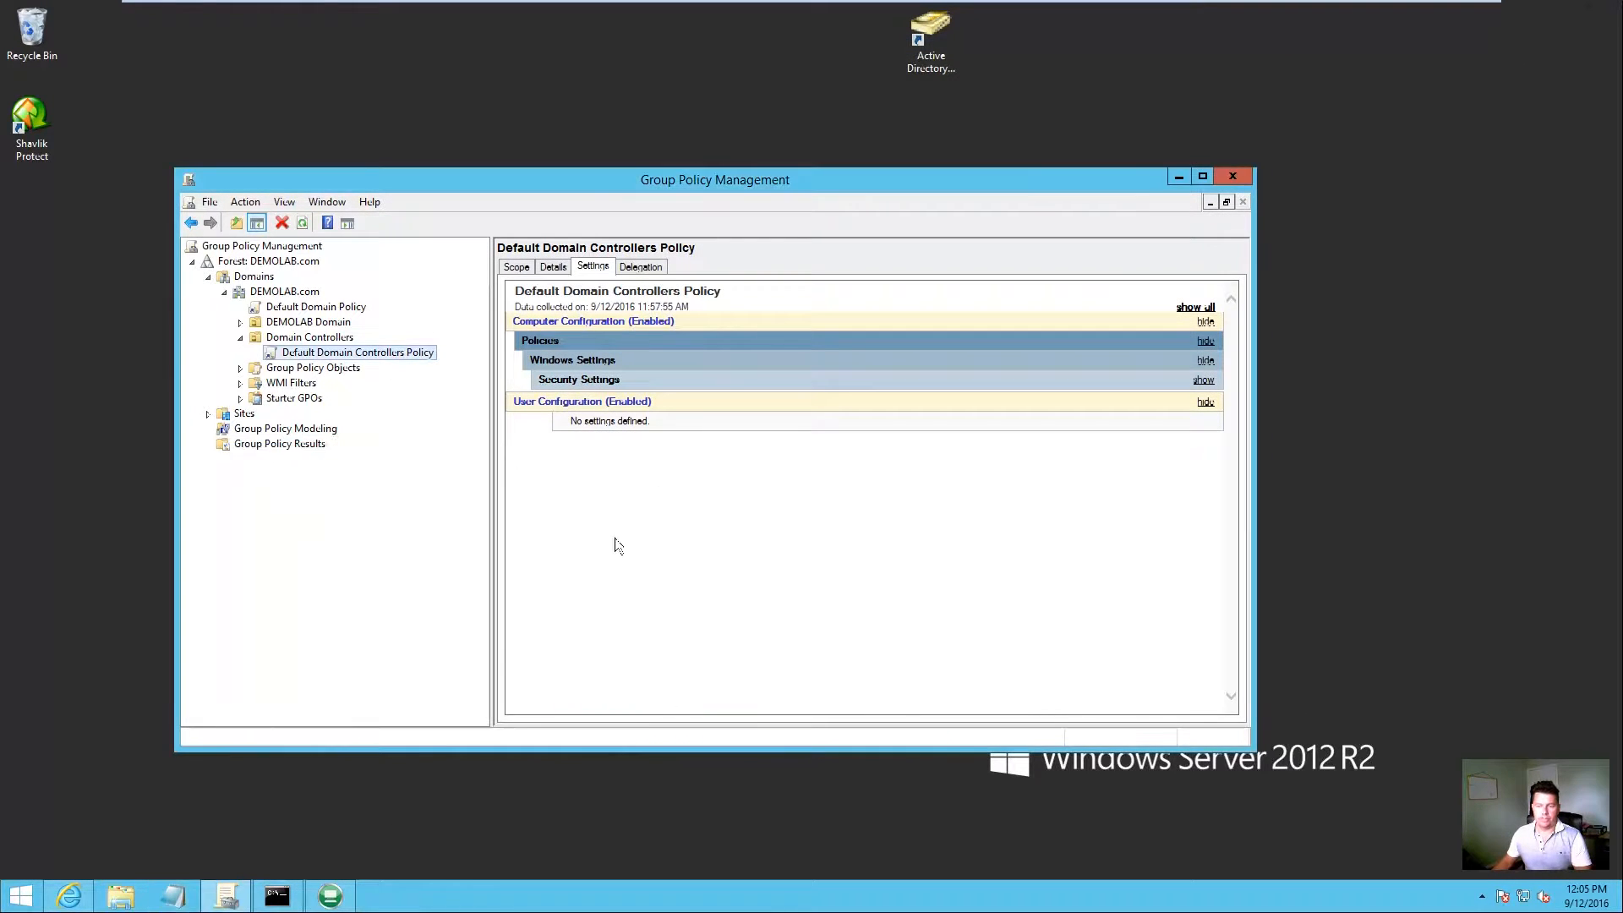
click(282, 893)
key(Up)
key(Return)
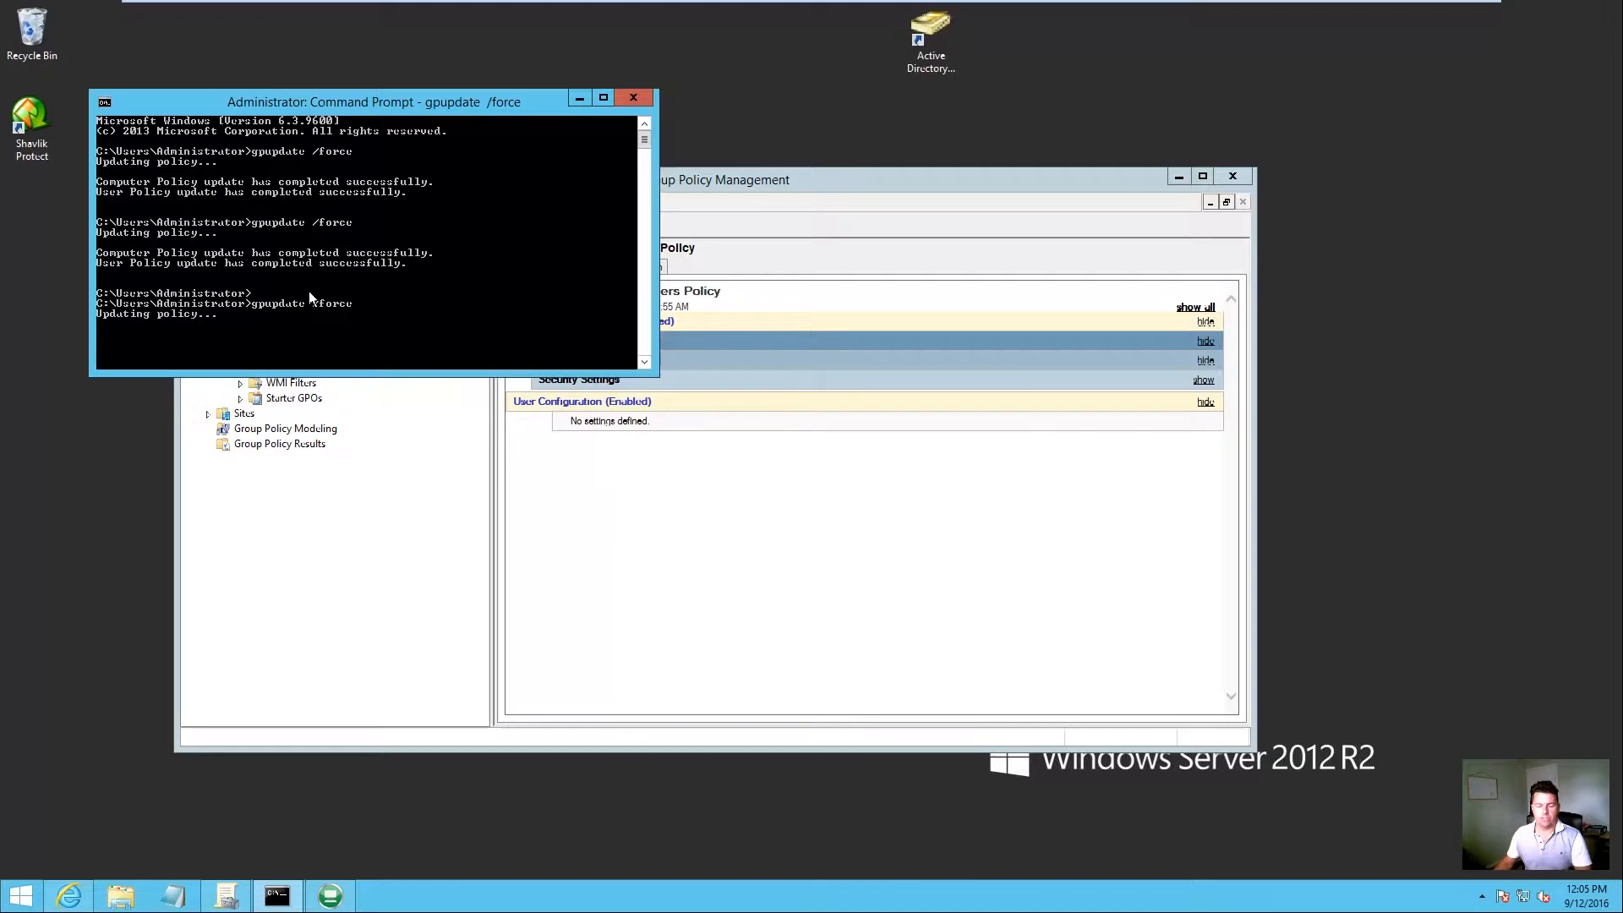
drag(285, 96, 355, 70)
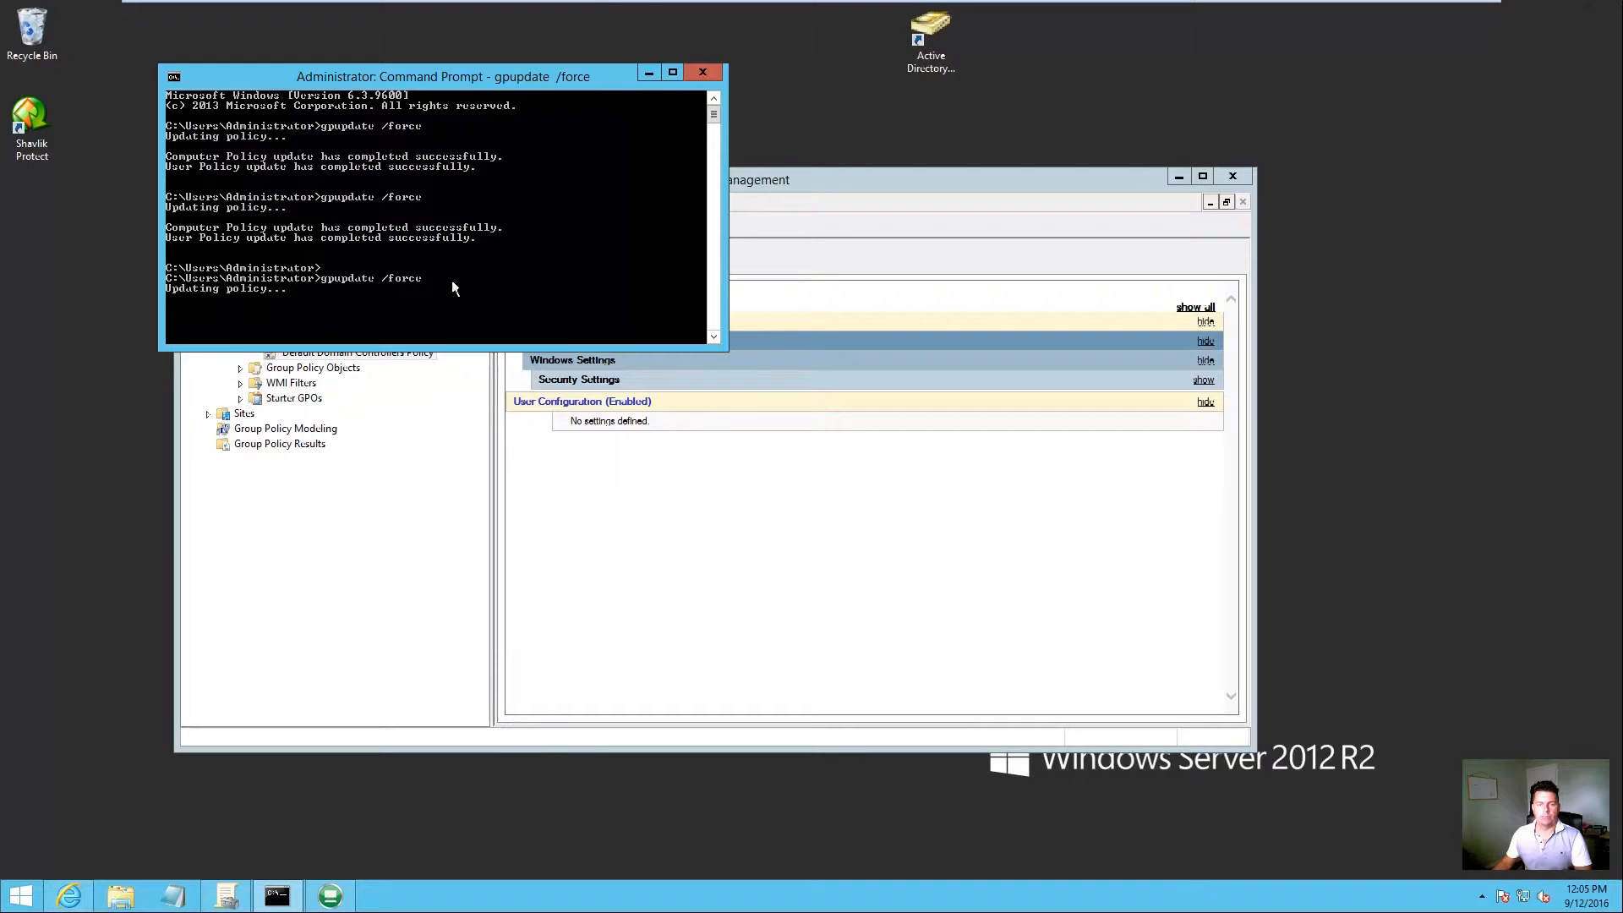
click(597, 564)
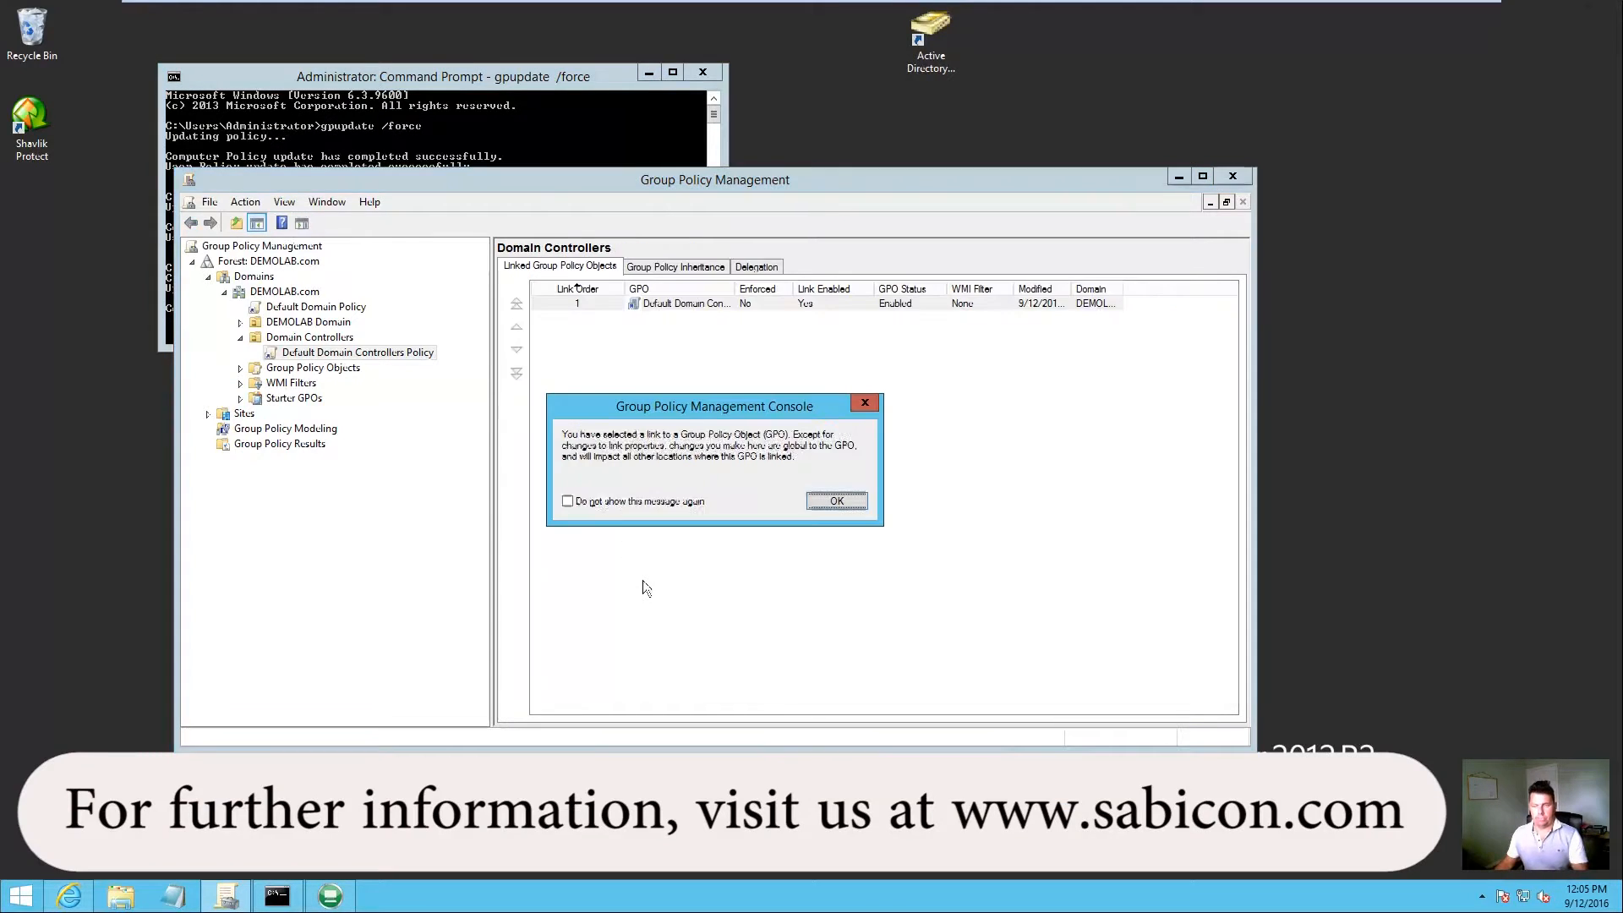
Step: Expand the report's Administrative Templates and deviceTRUST/Desktop Access sections, then switch to Windows 7 Desktop 01
click(835, 503)
click(557, 401)
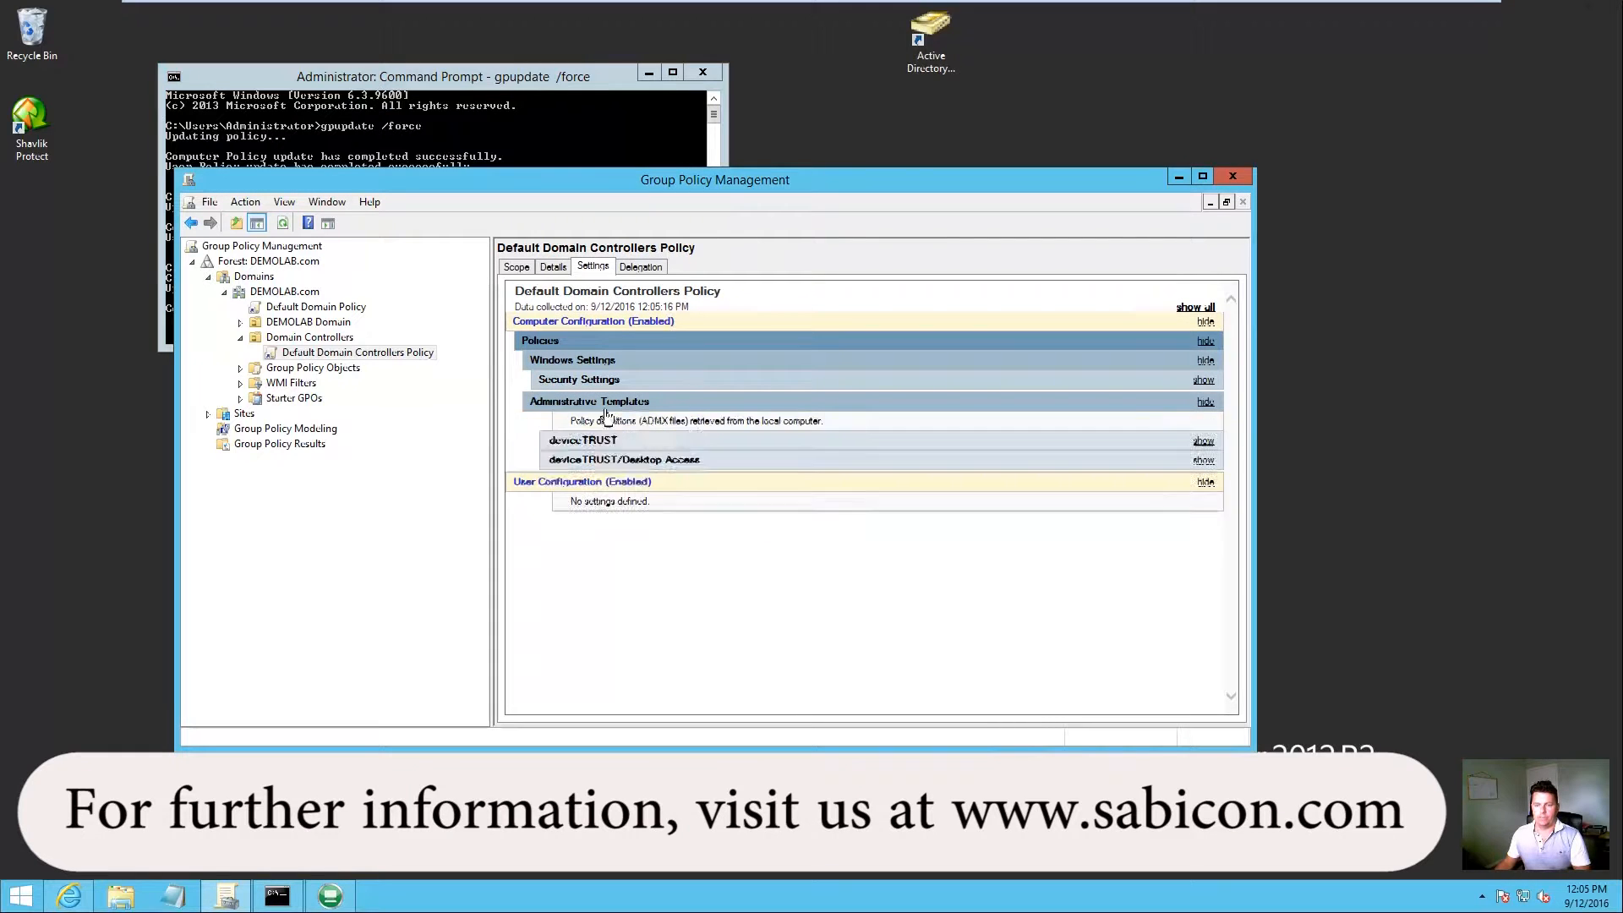
click(589, 463)
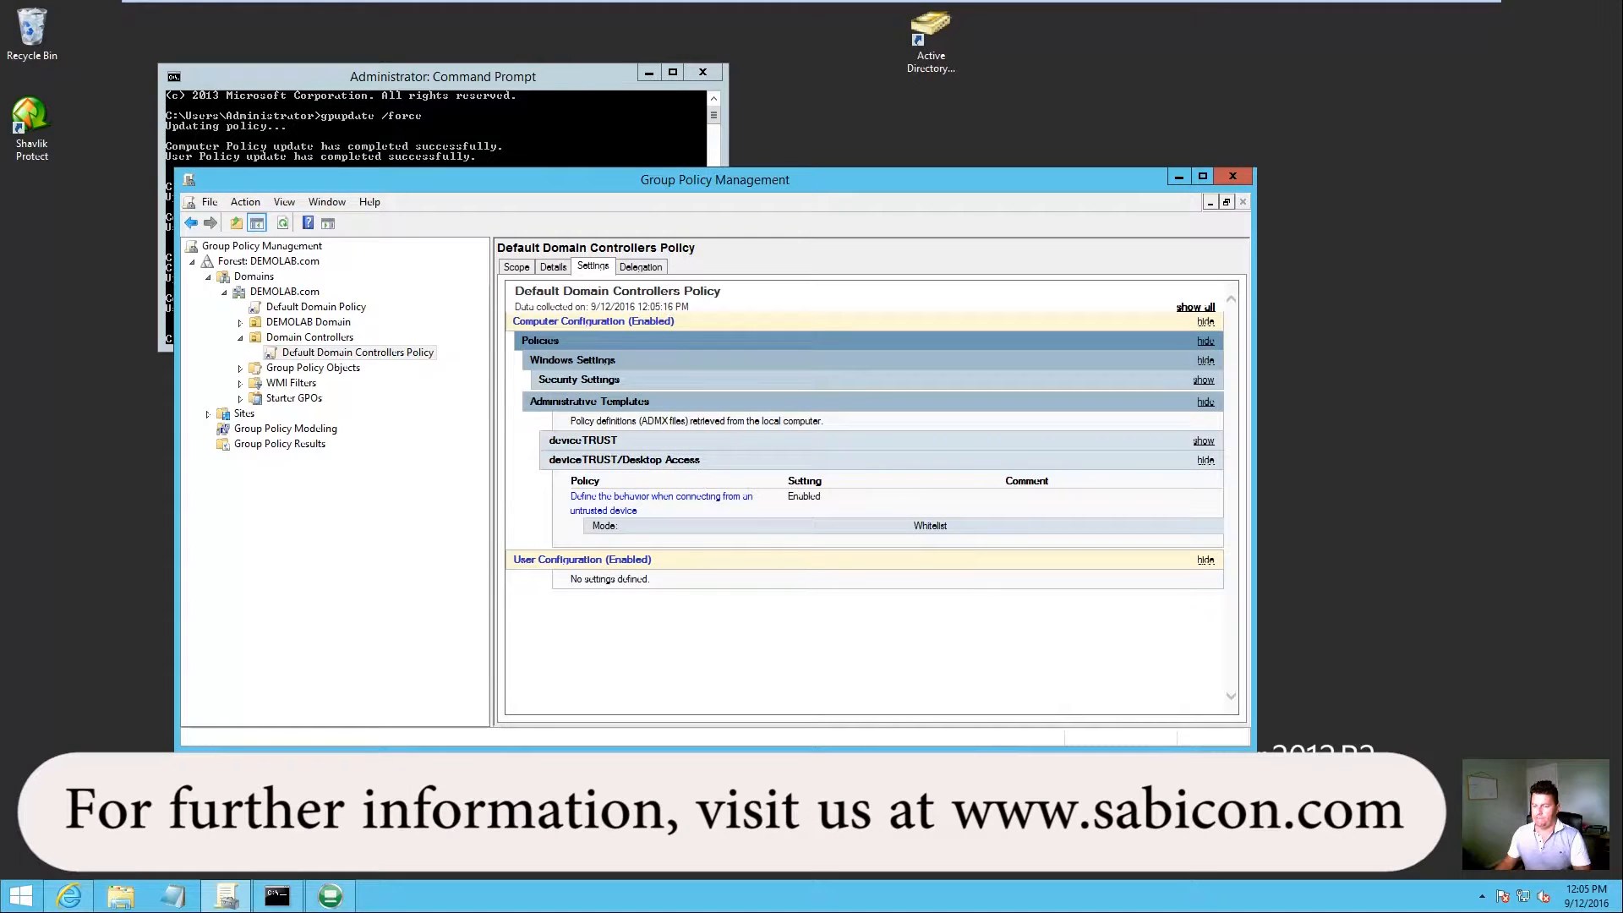
mouse_move(667, 5)
click(427, 12)
Step: Attempt a Remote Desktop logon to demolab-dc, then log off the refused session
double_click(34, 218)
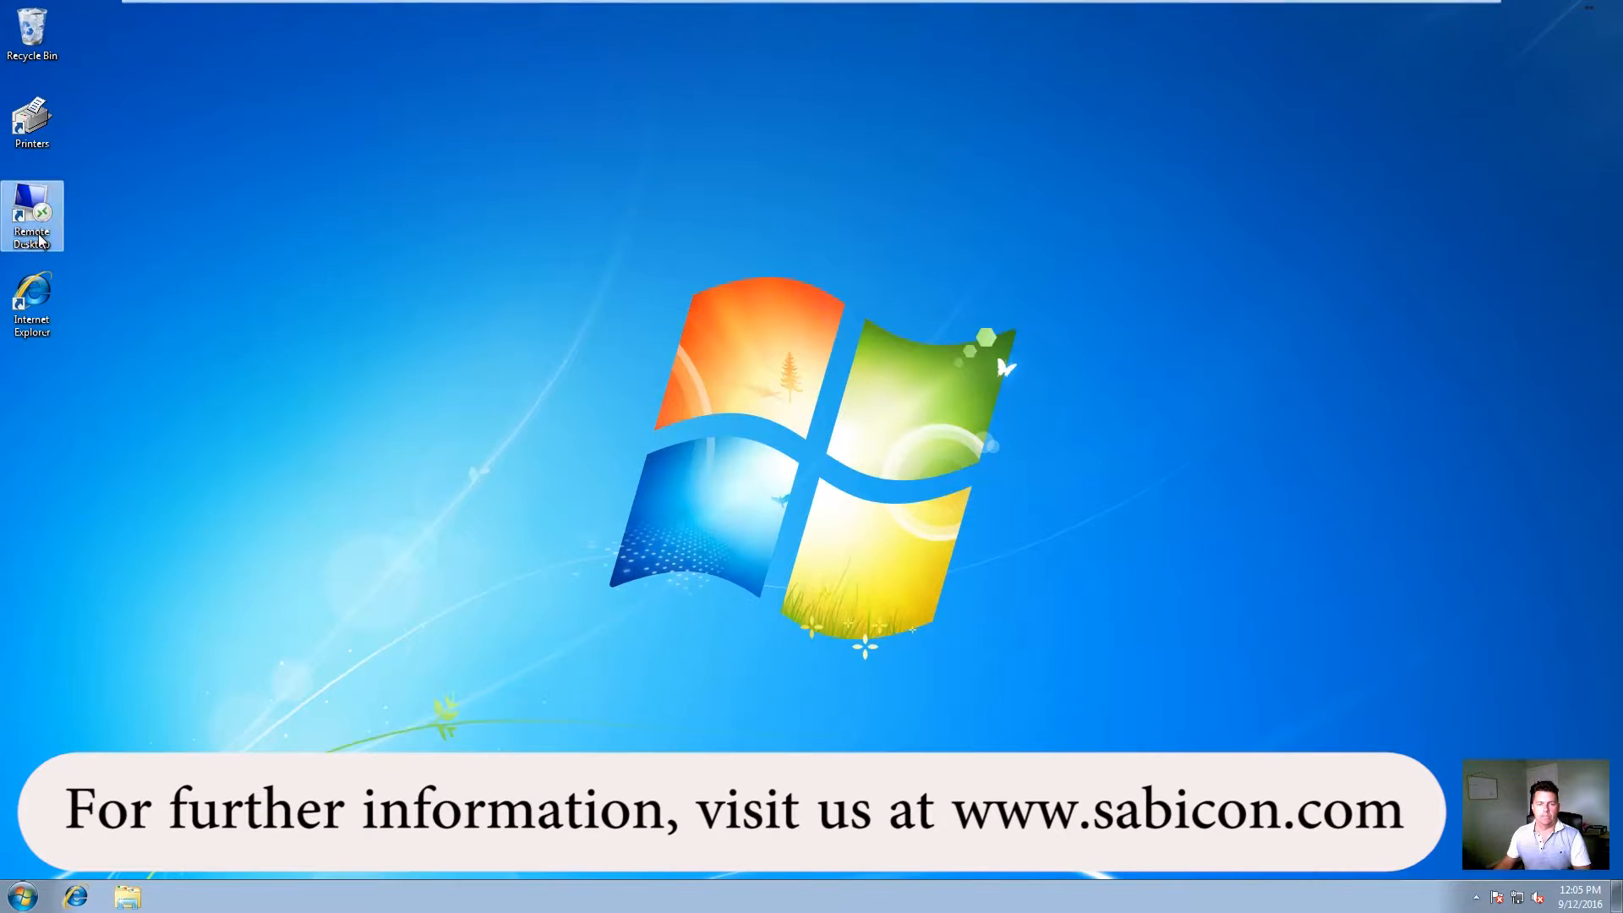
click(872, 369)
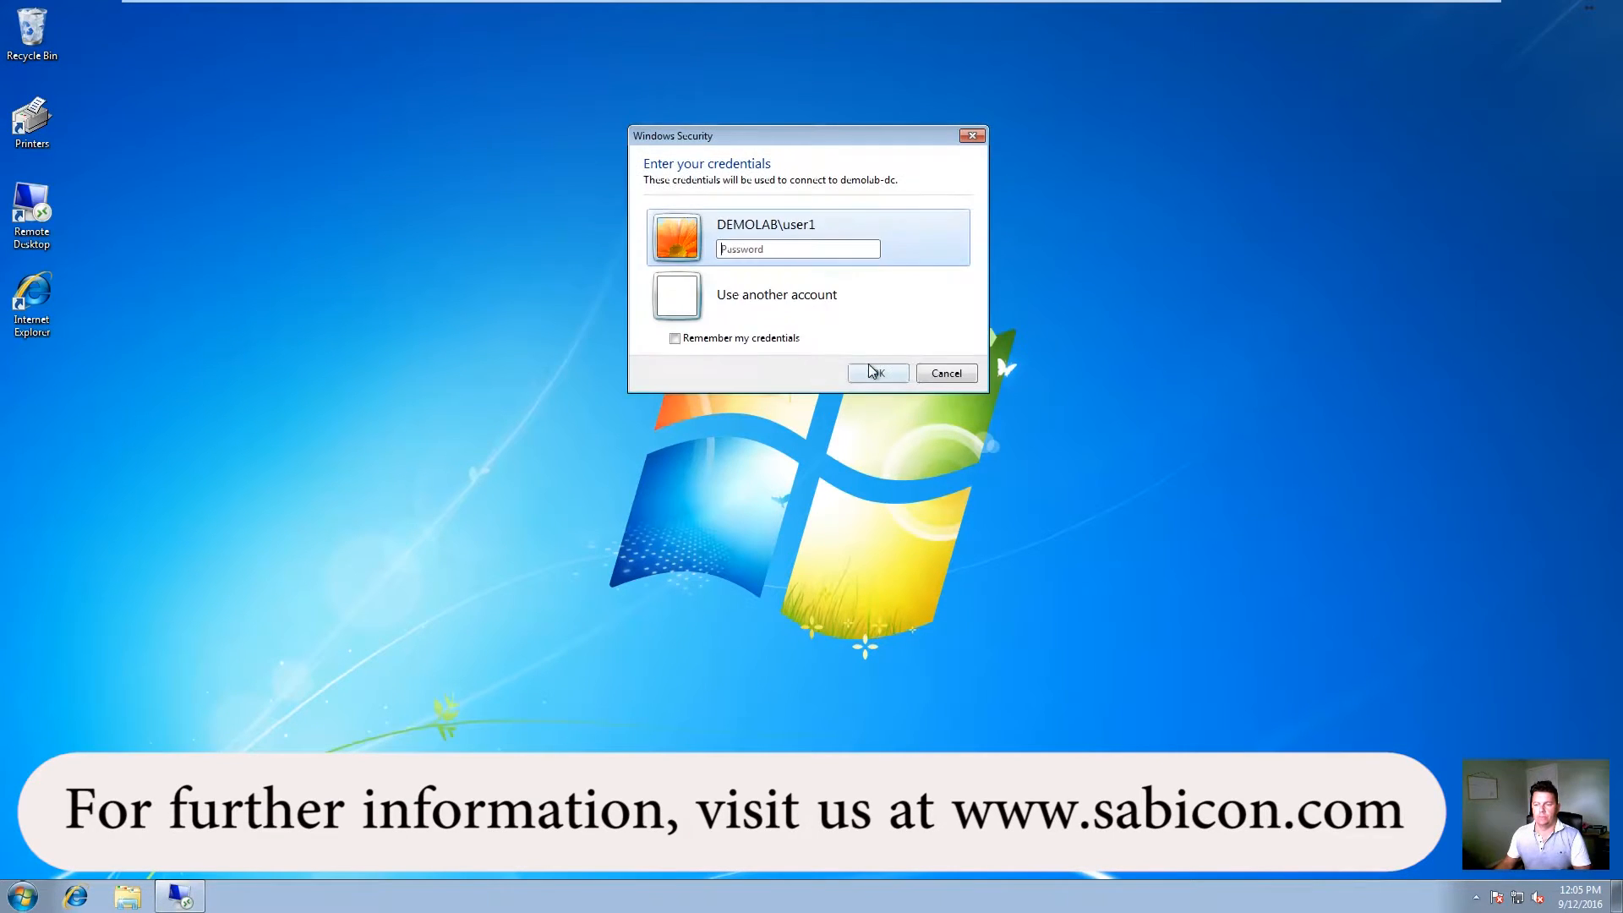
text(pa)
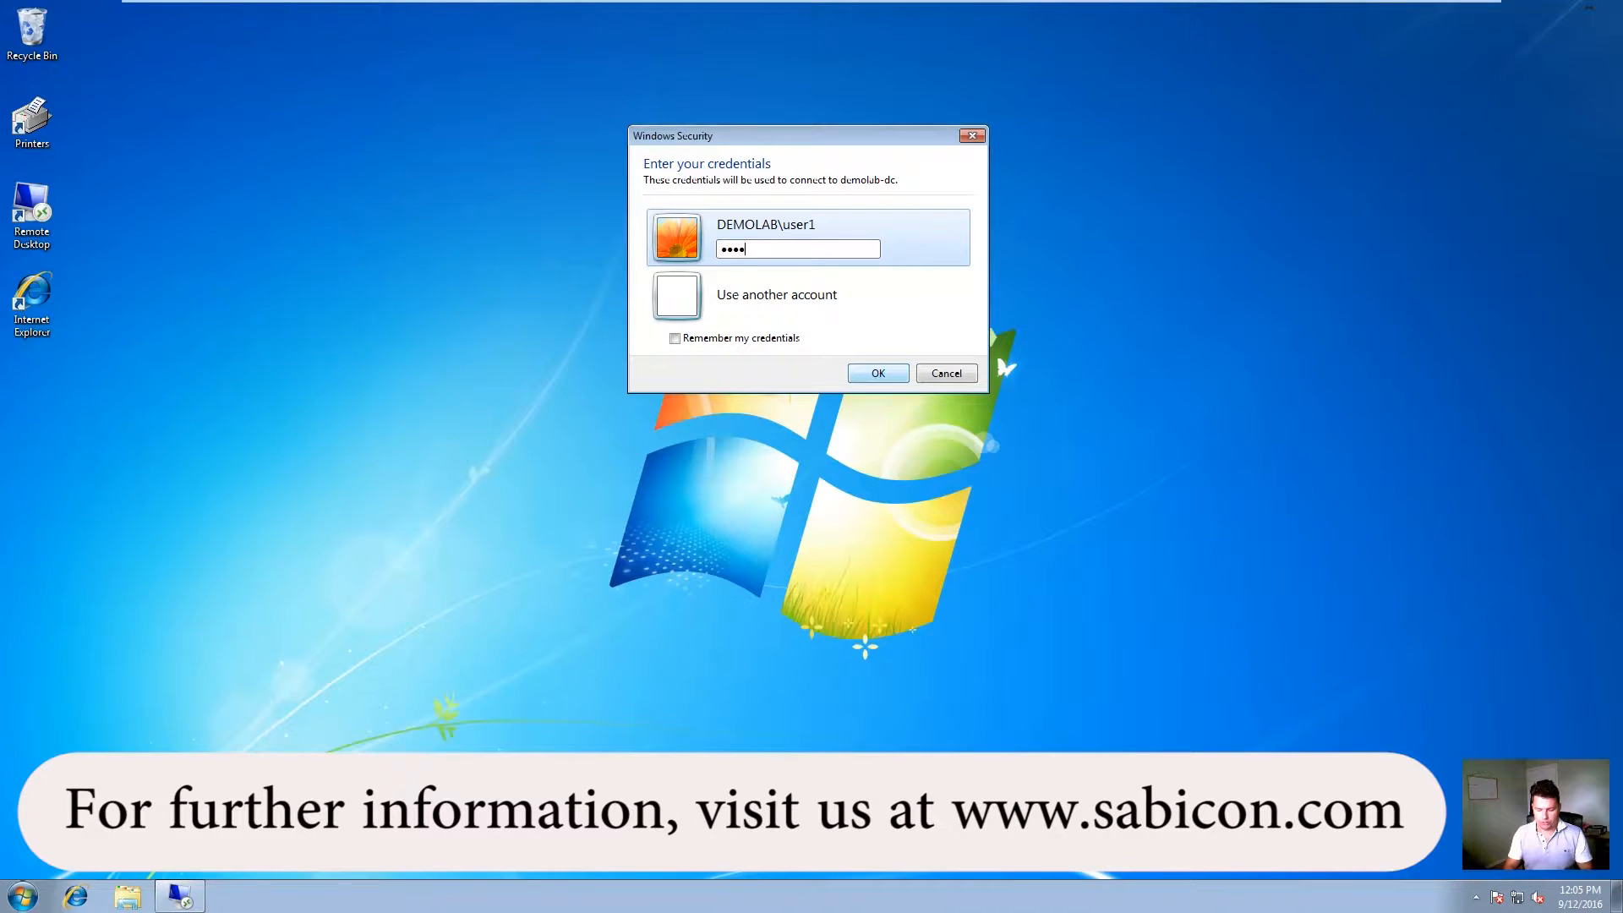
key(Return)
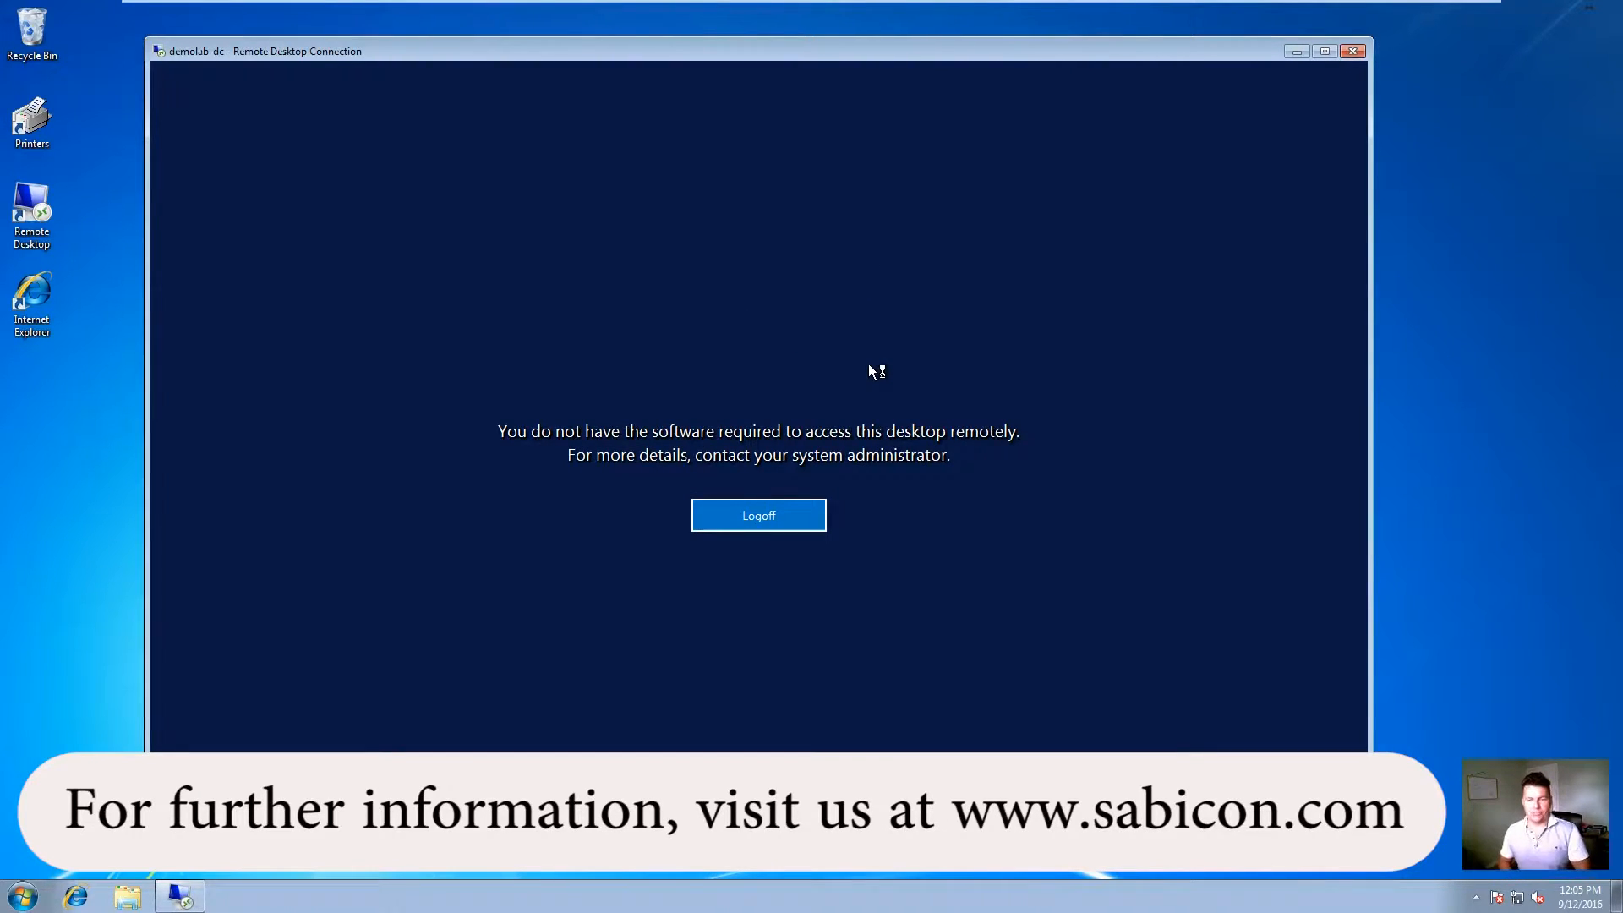
click(754, 518)
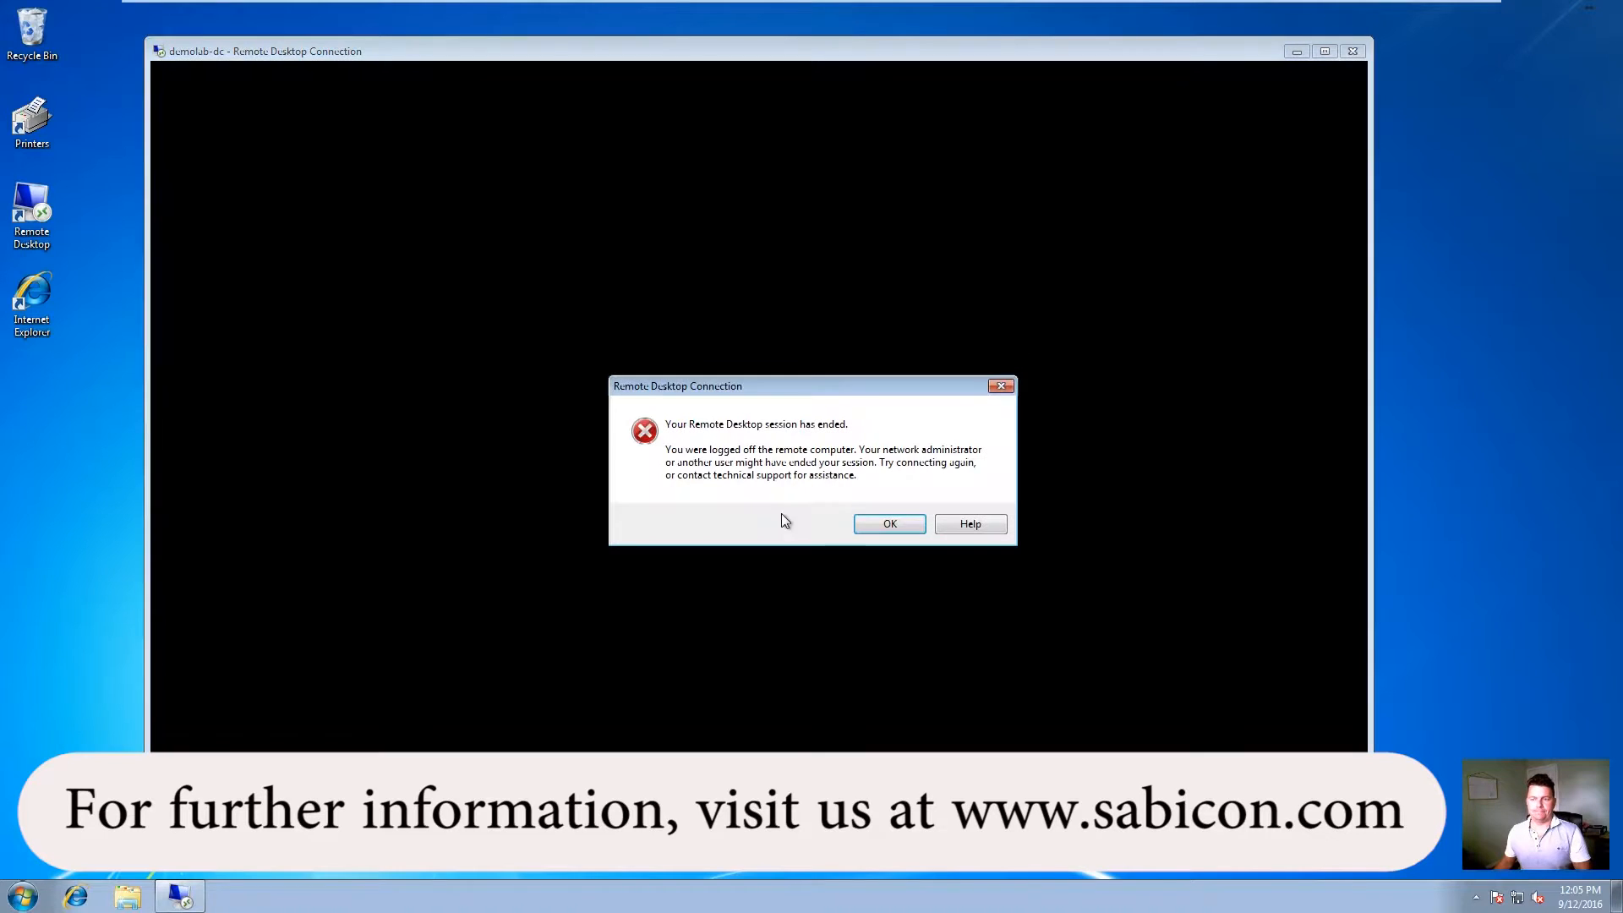
click(889, 522)
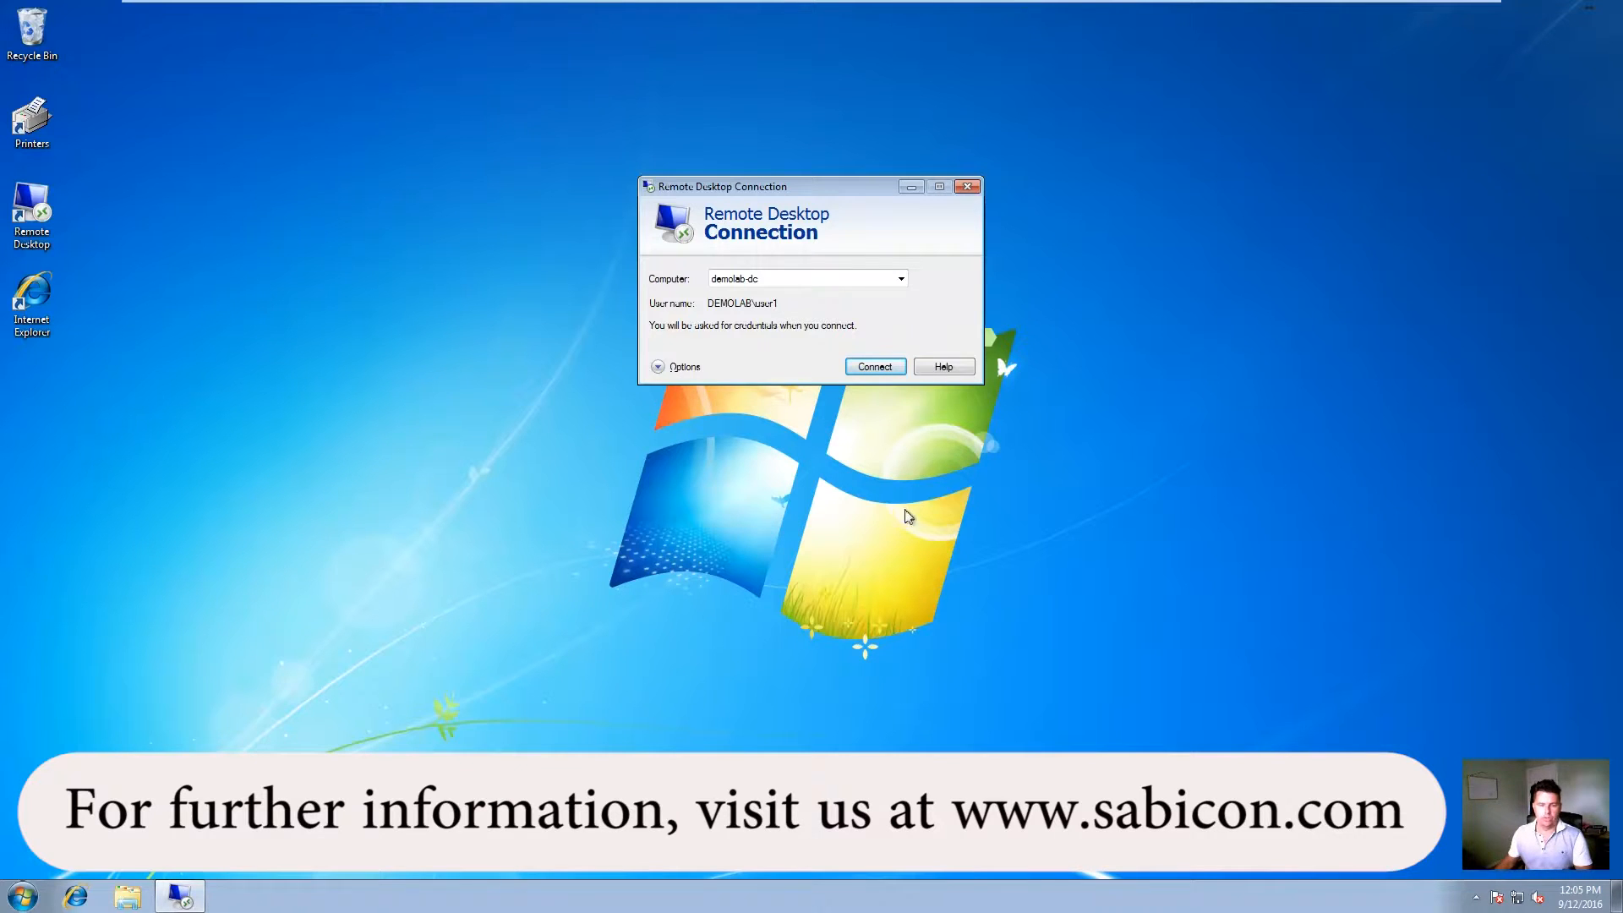
Step: Close Remote Desktop Connection and launch dtclient-user-release-16.3.100.0 from C:\Temp
click(970, 187)
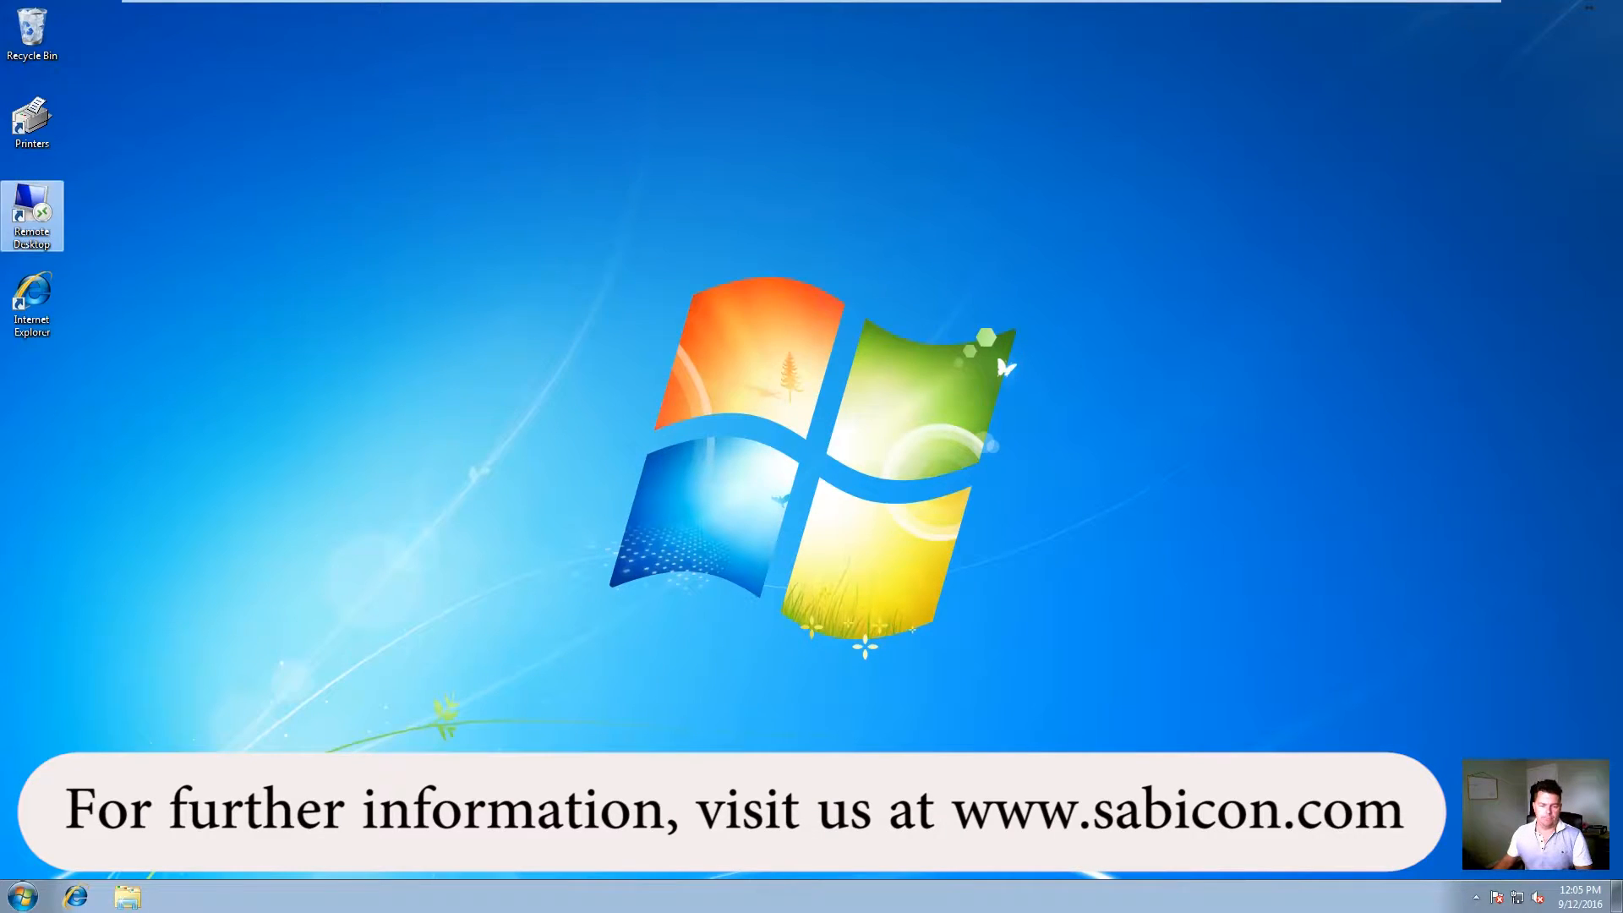
click(127, 896)
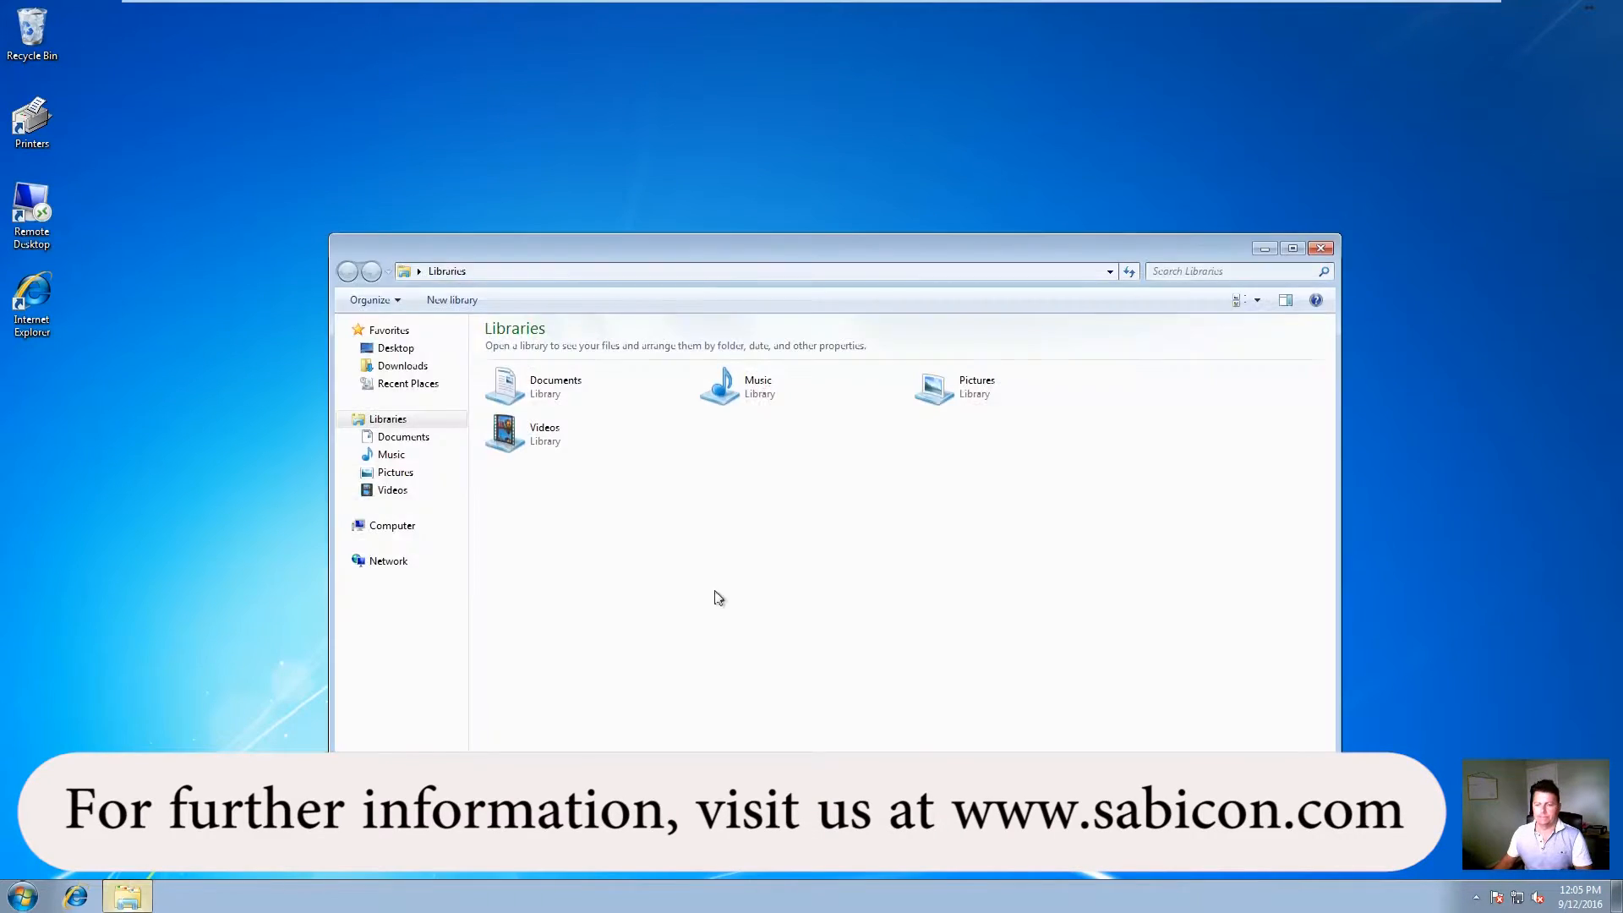
click(398, 524)
double_click(583, 367)
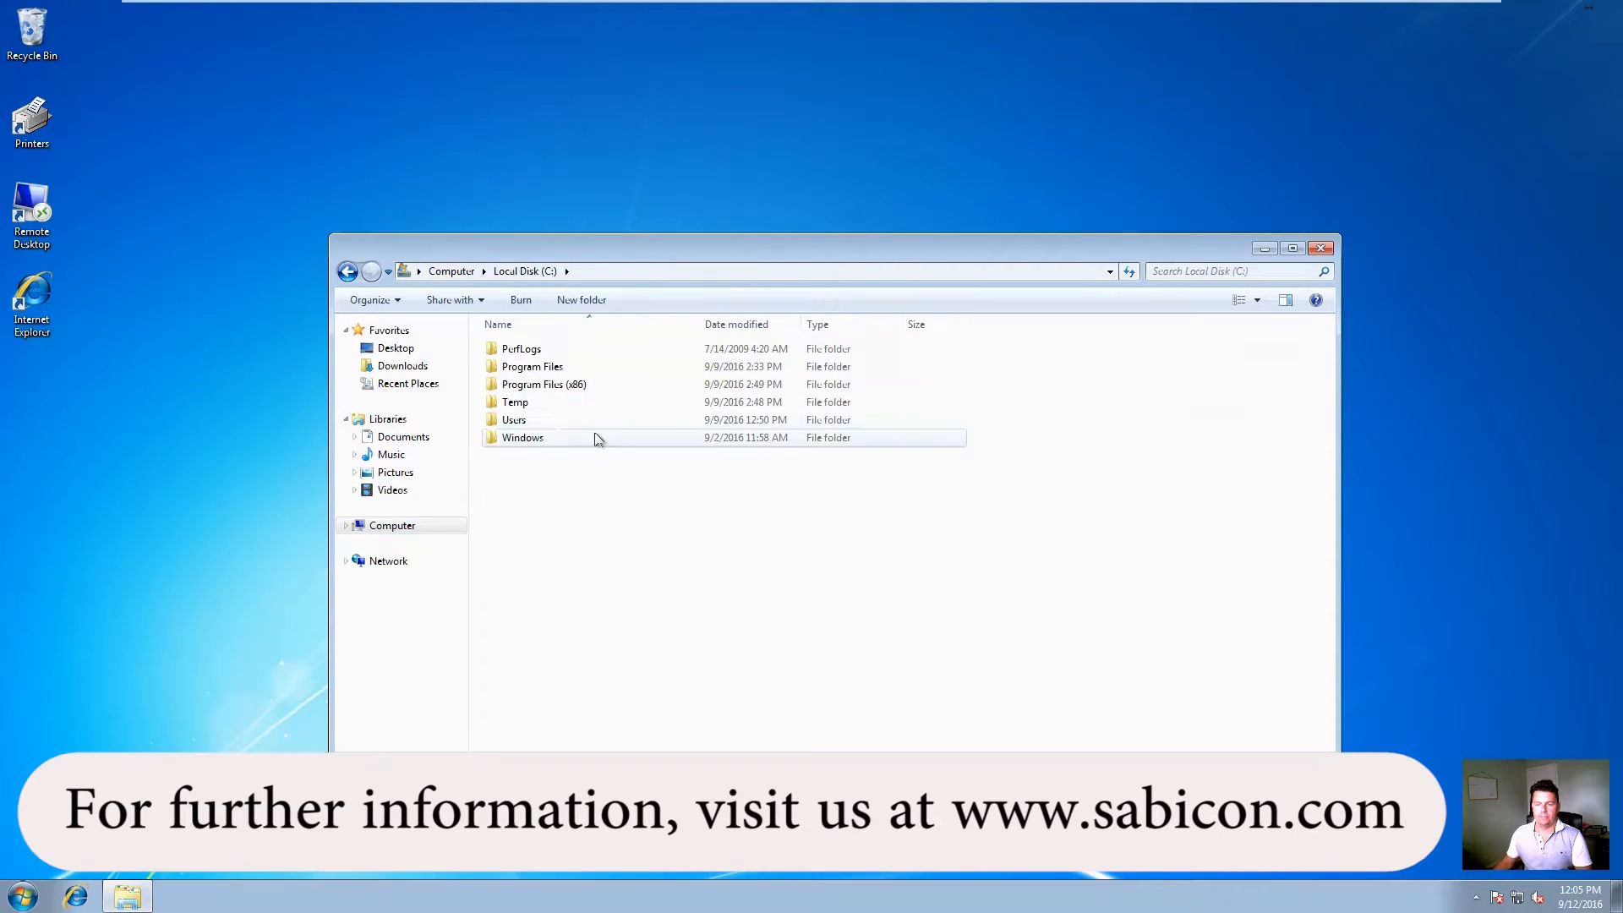
double_click(517, 403)
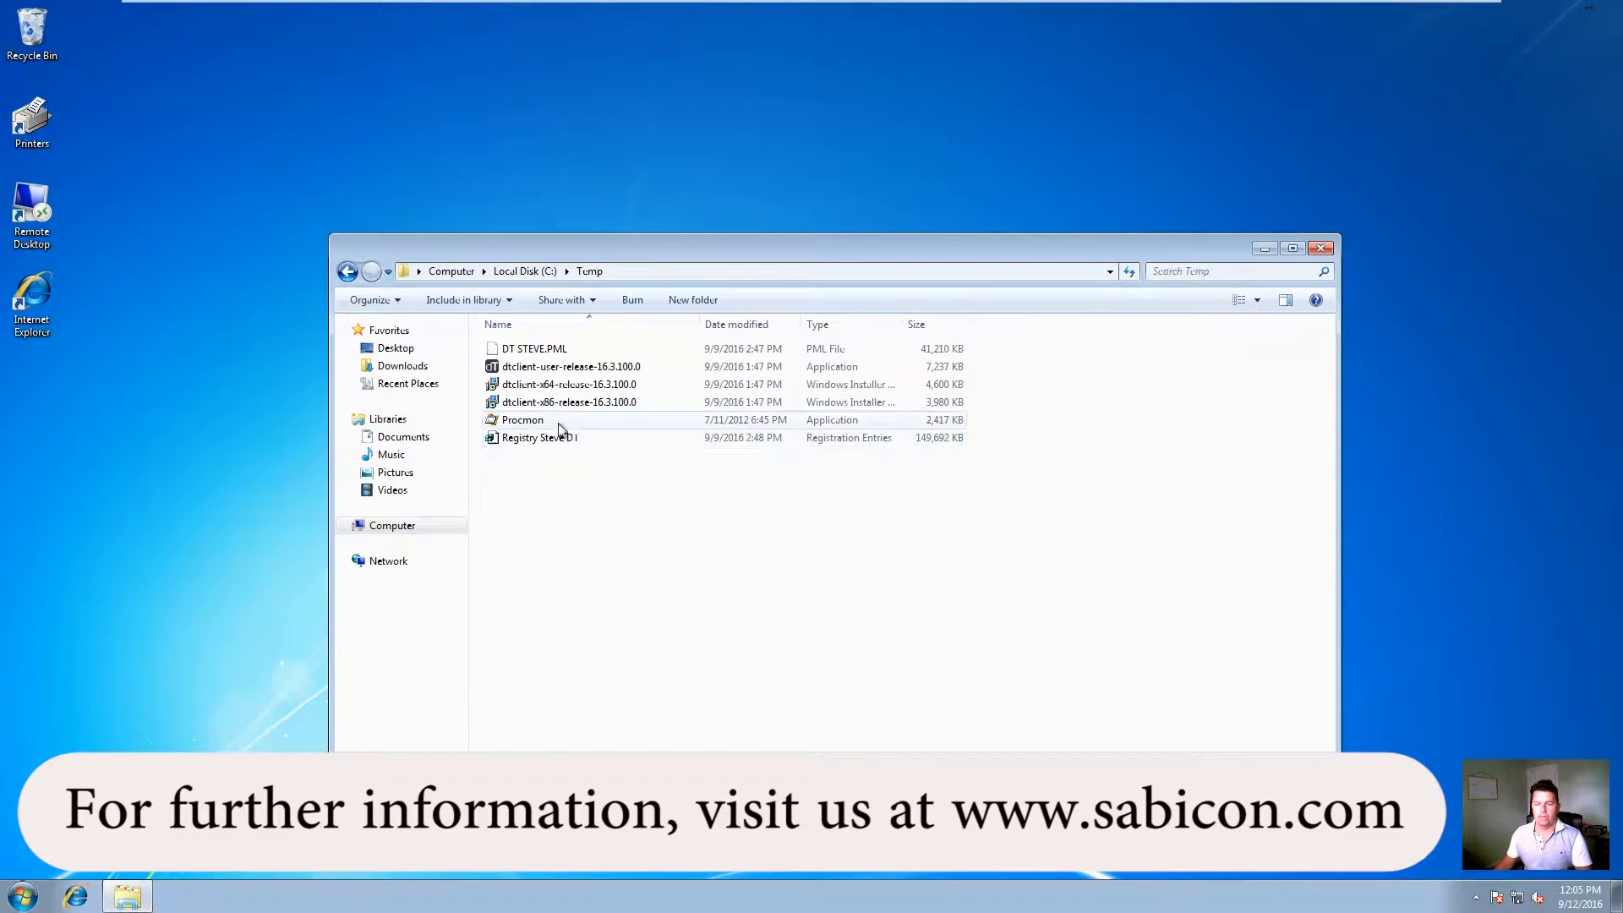
click(571, 369)
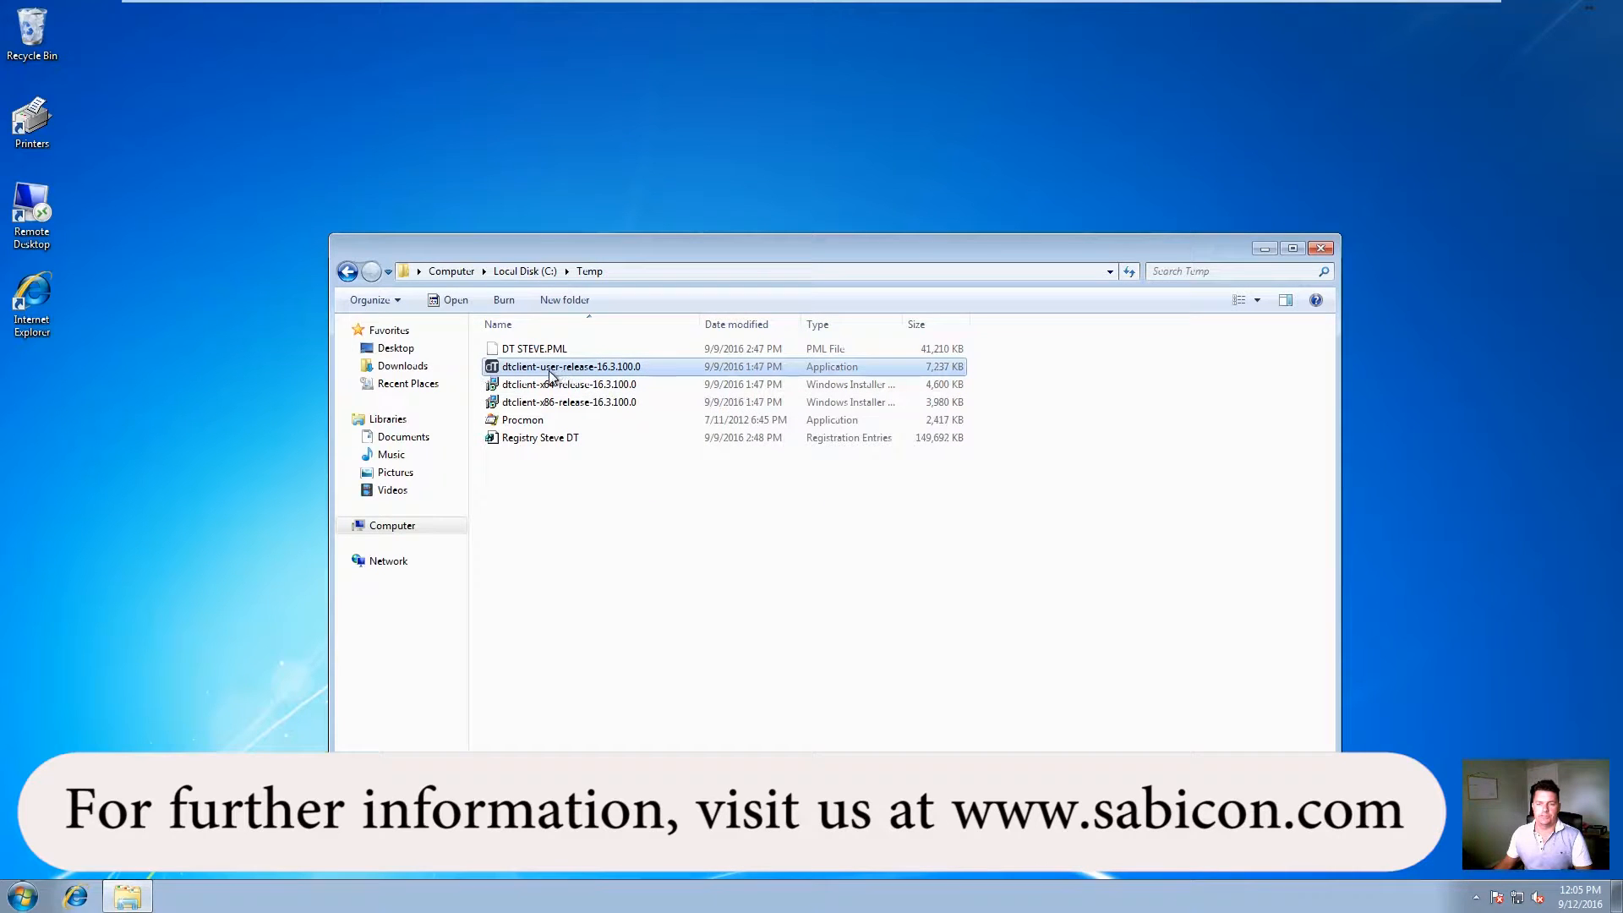
double_click(566, 375)
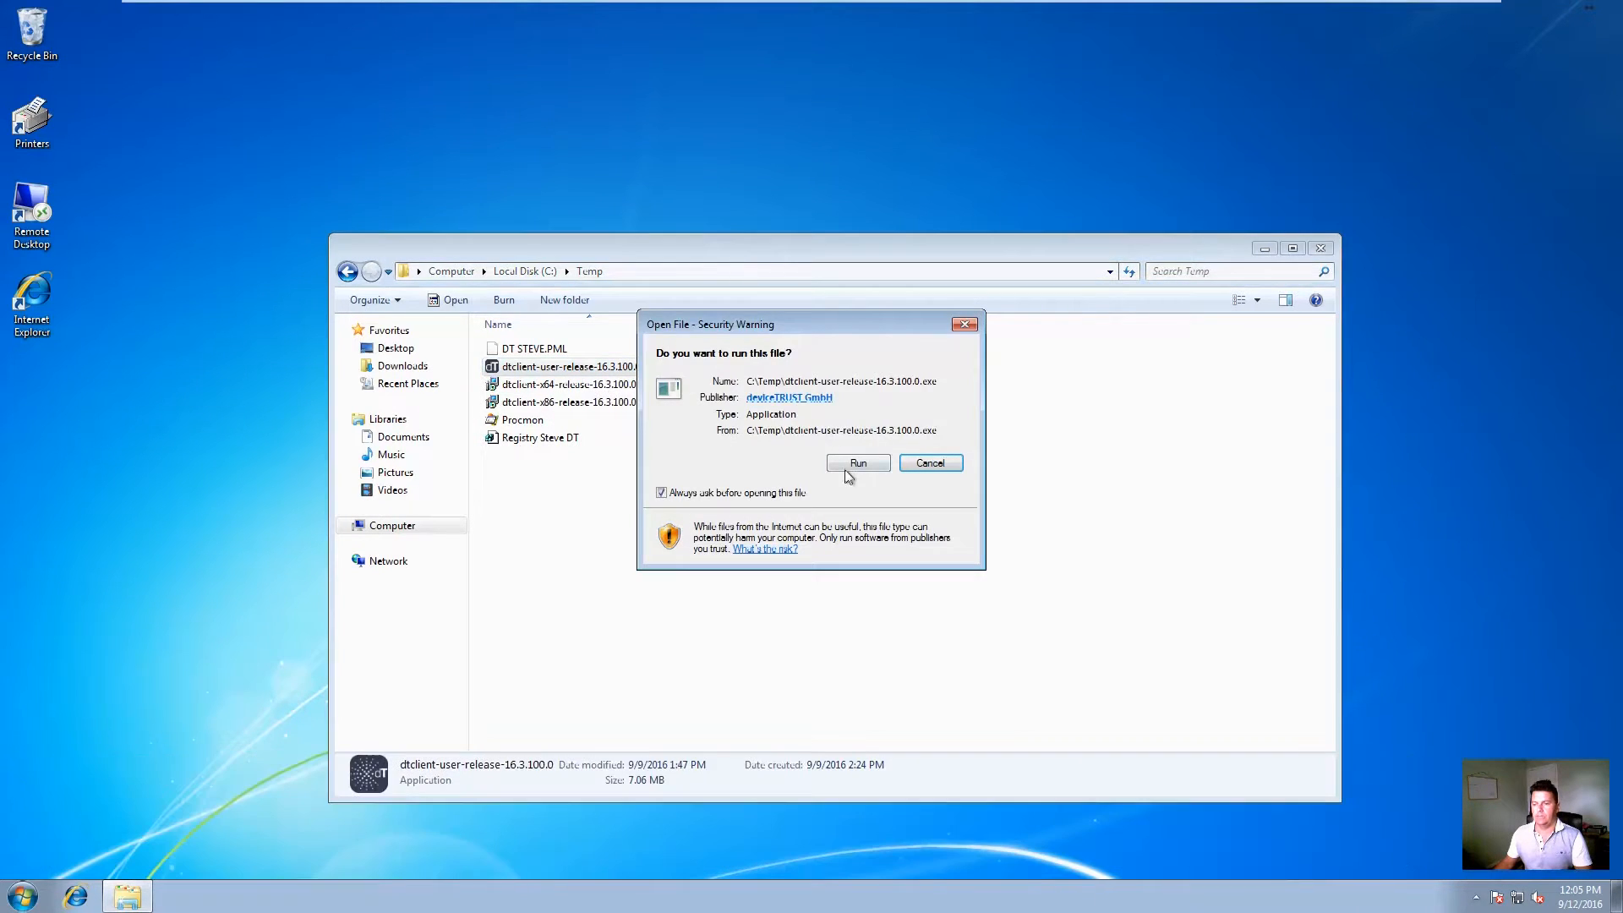
Step: Accept the licence, install deviceTRUST Client v16.3, and close the Temp folder
click(852, 466)
click(748, 518)
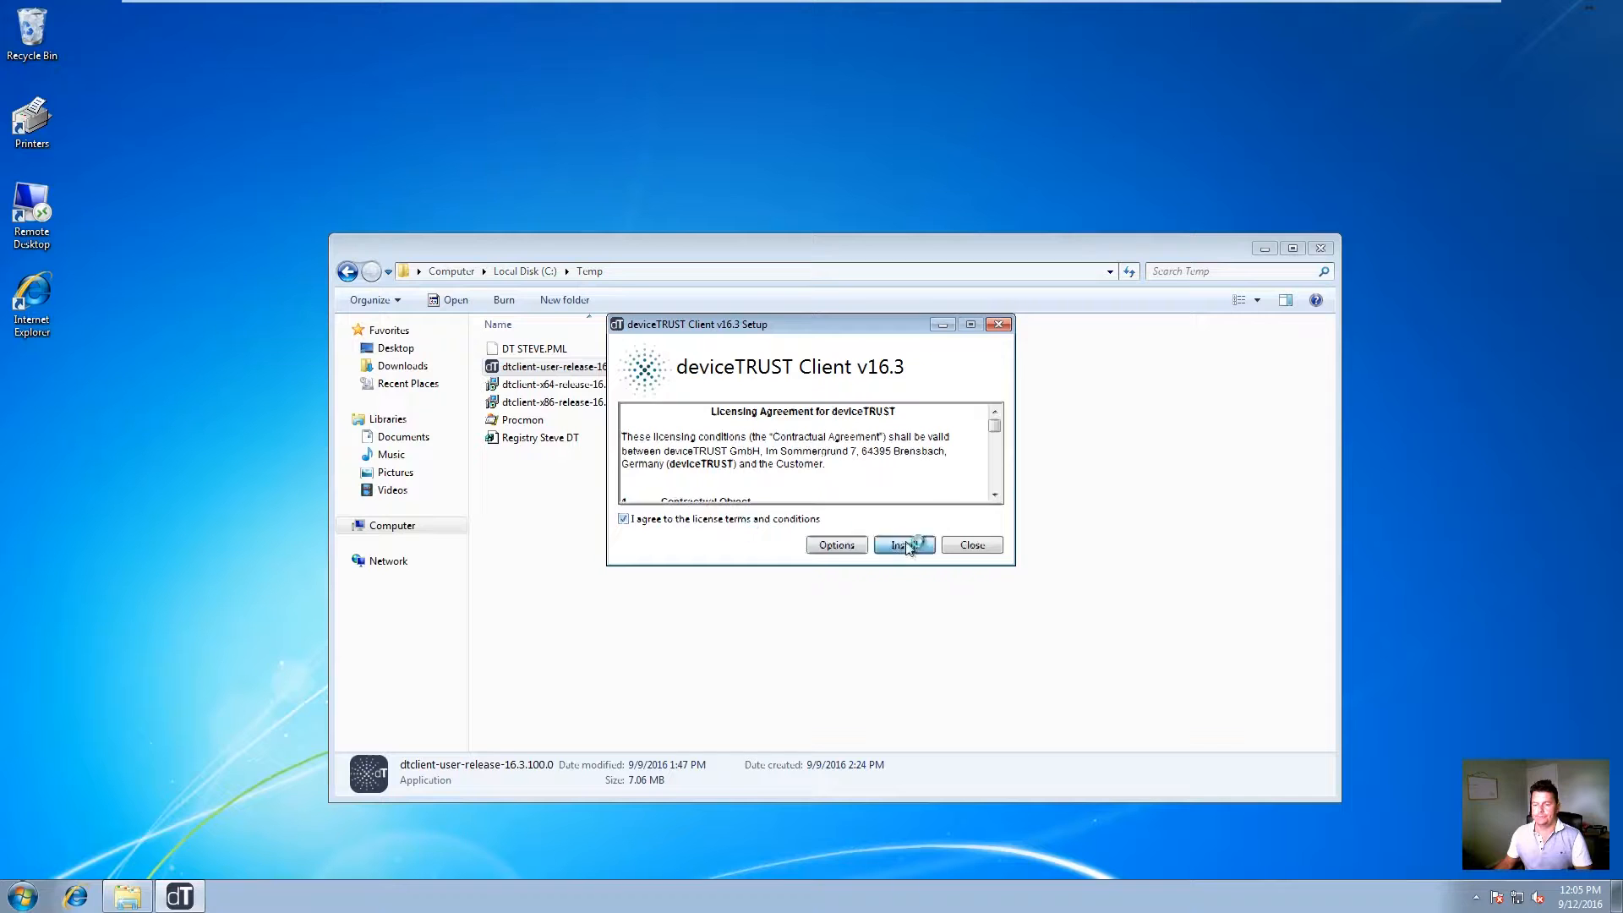
click(901, 544)
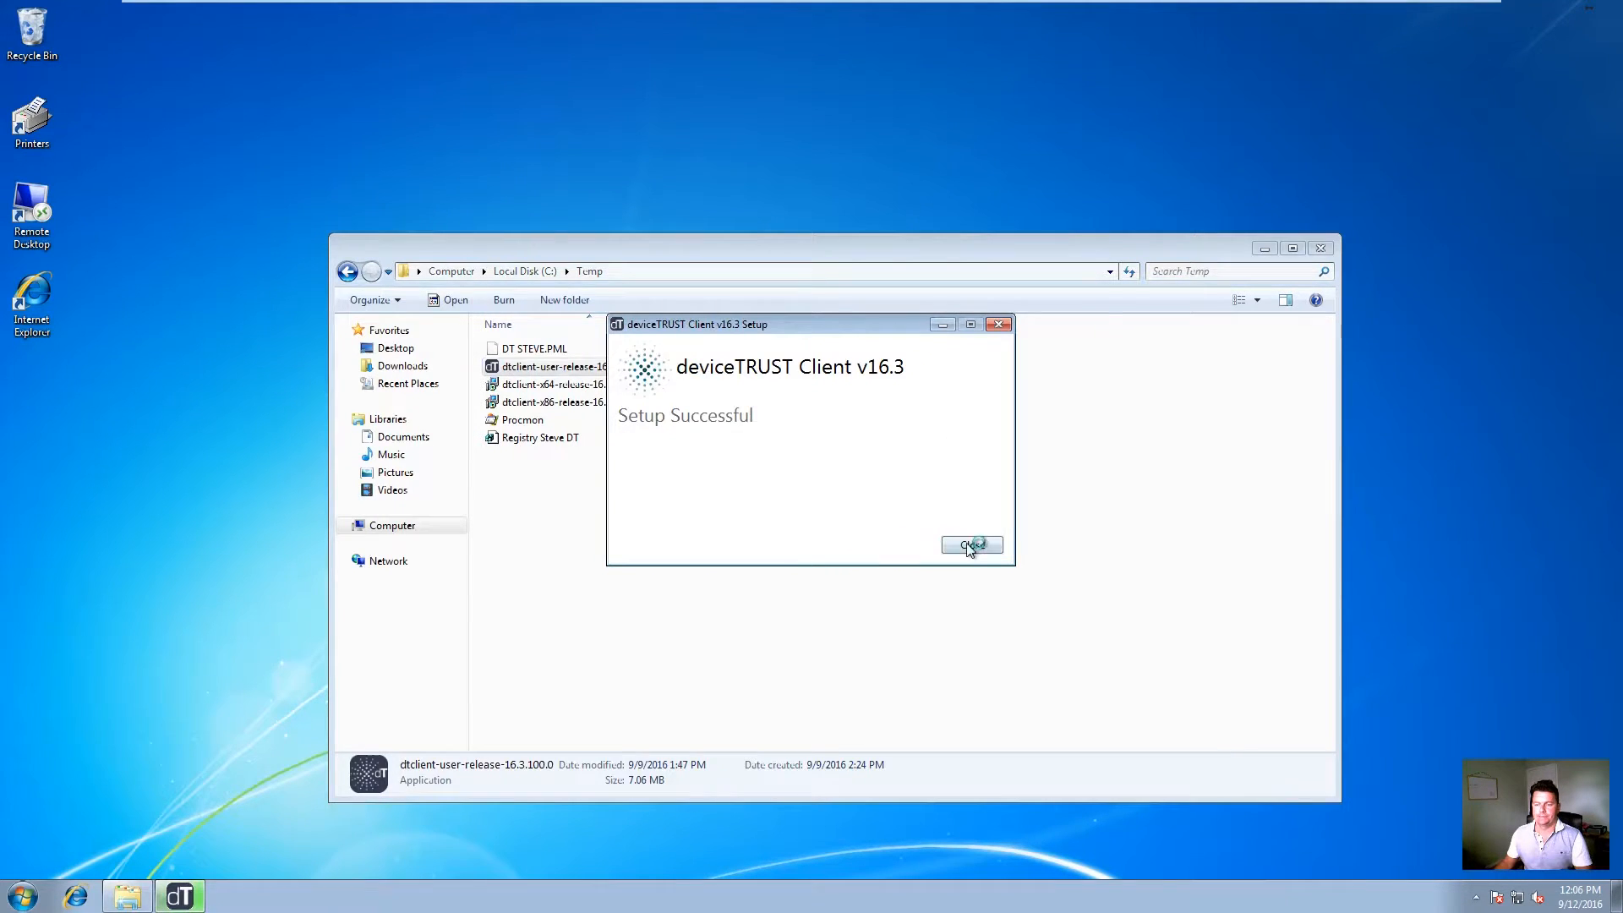
click(971, 544)
click(1320, 251)
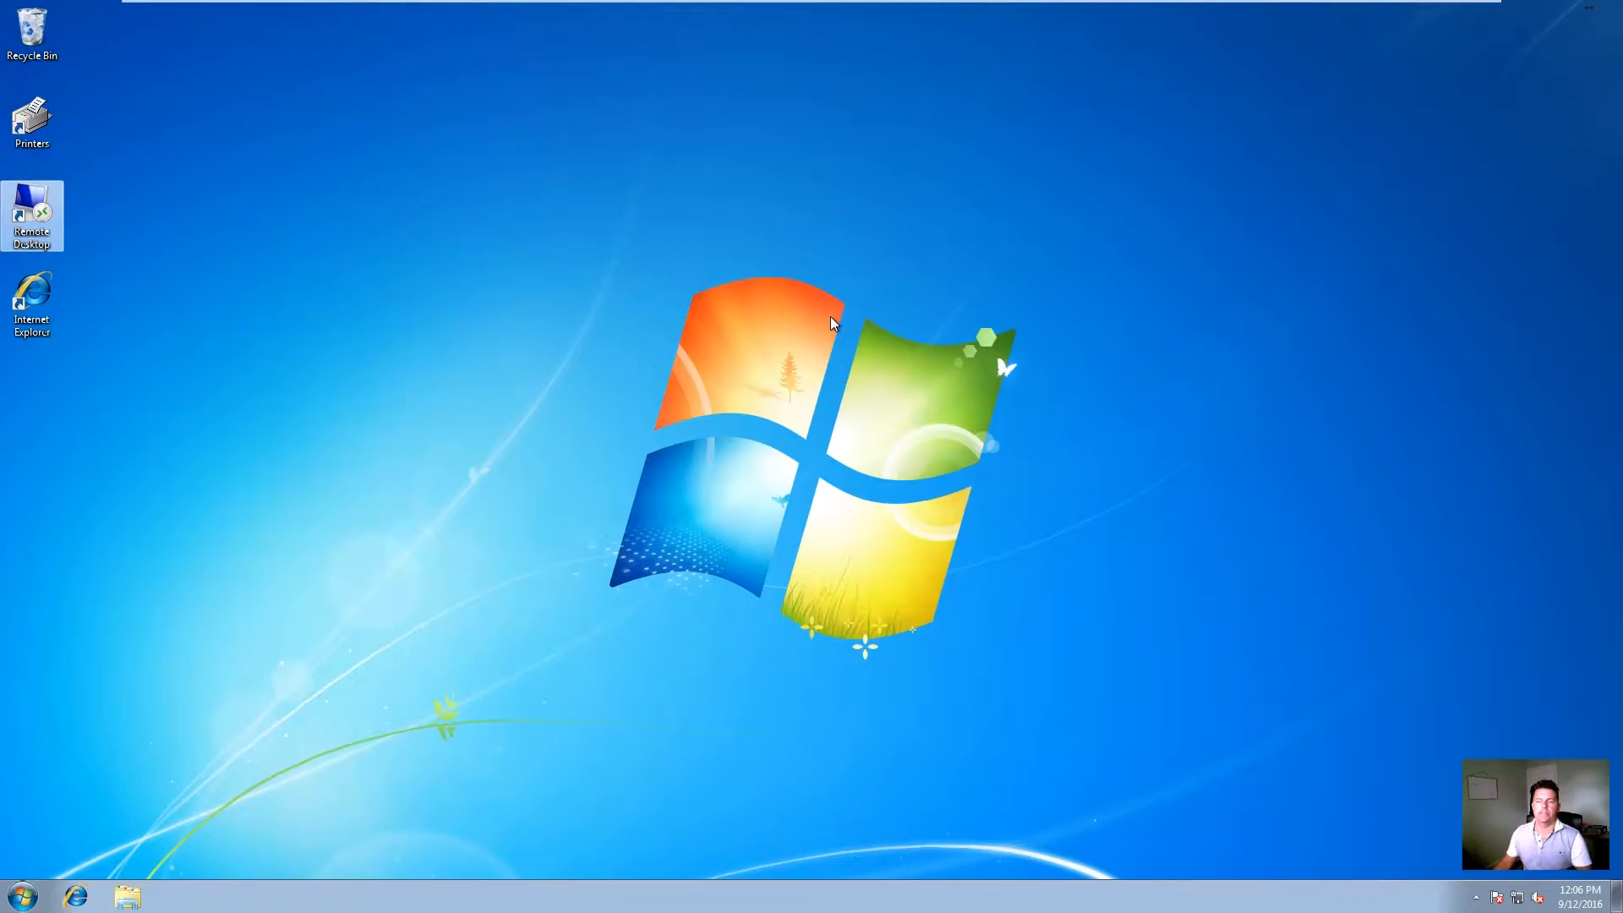
Step: Switch to the Domain Controller VM and bring forward the deviceTrust–AppSense diagram in Internet Explorer
mouse_move(715, 5)
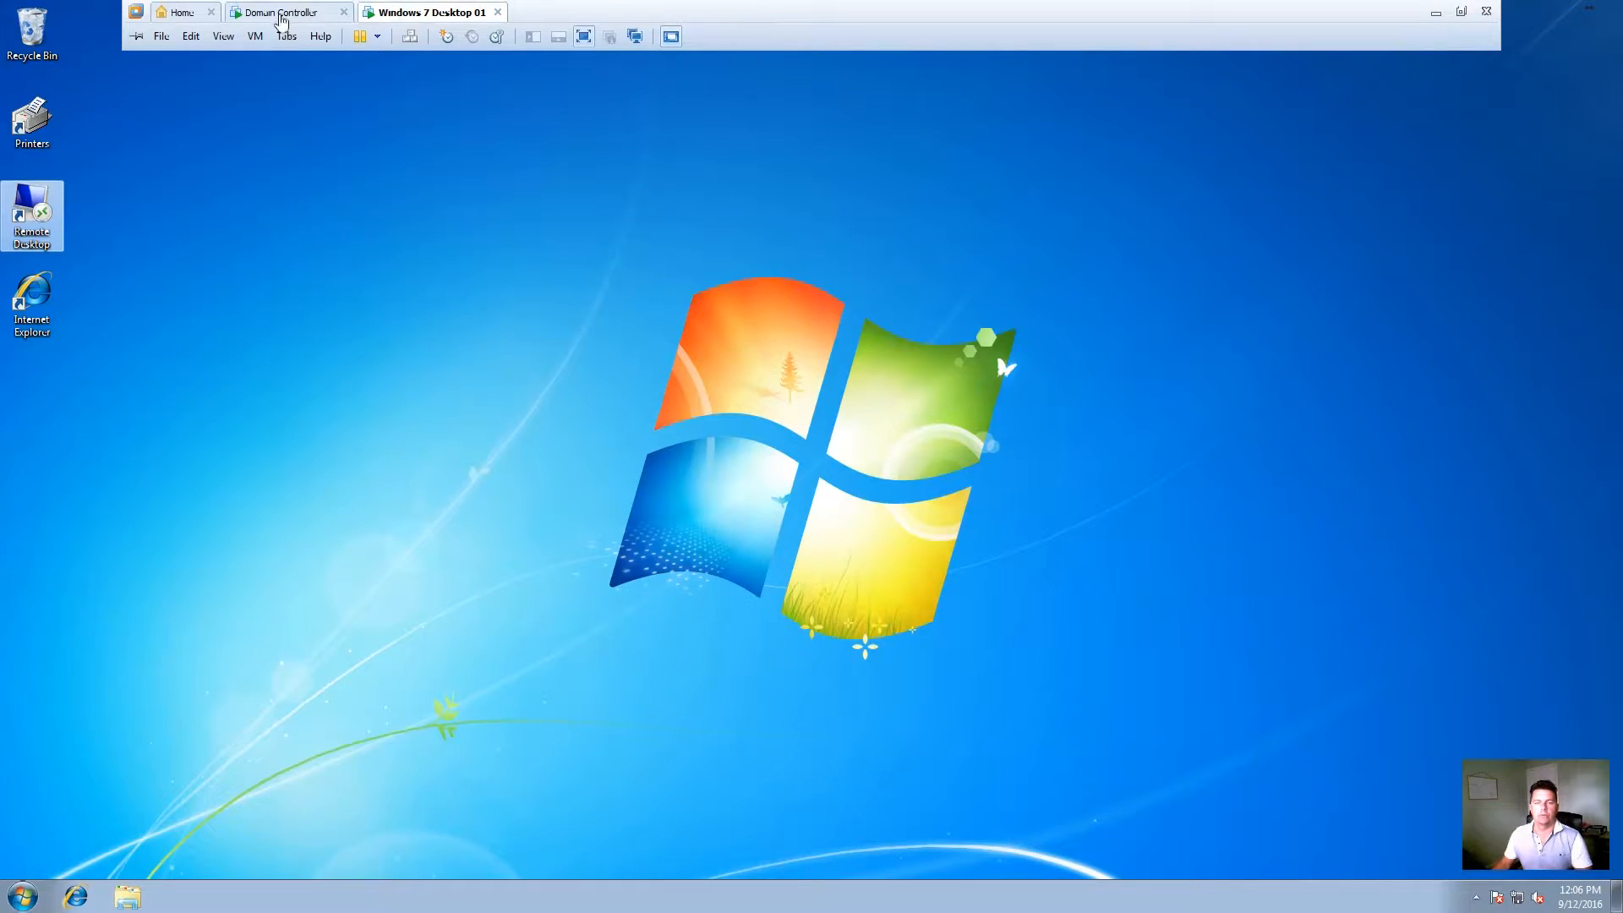
click(282, 11)
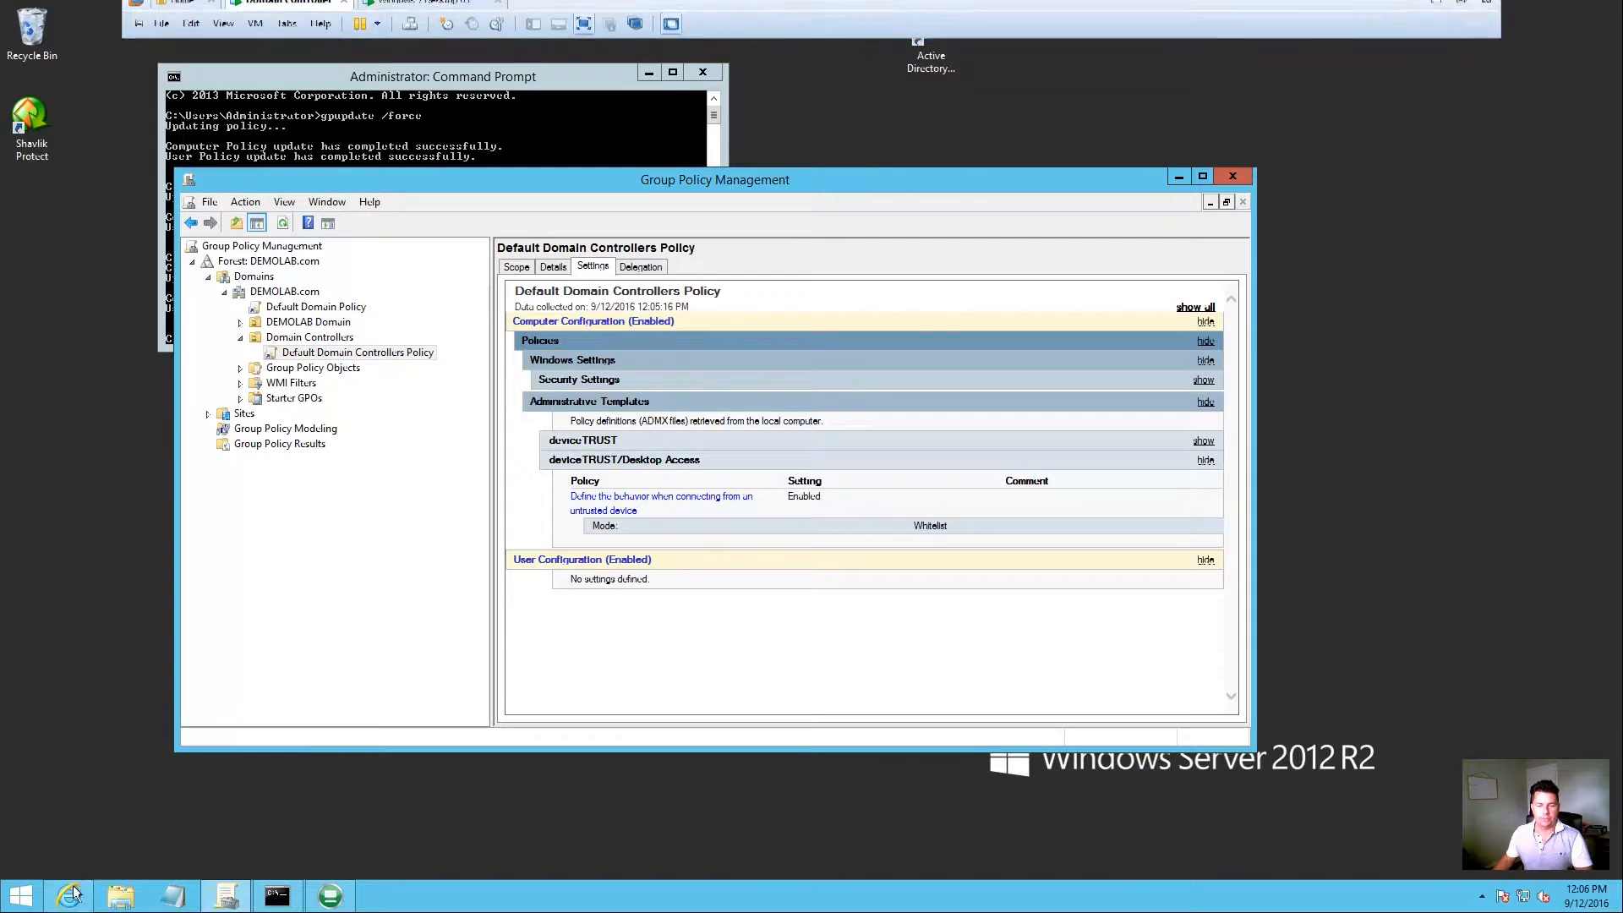
click(69, 895)
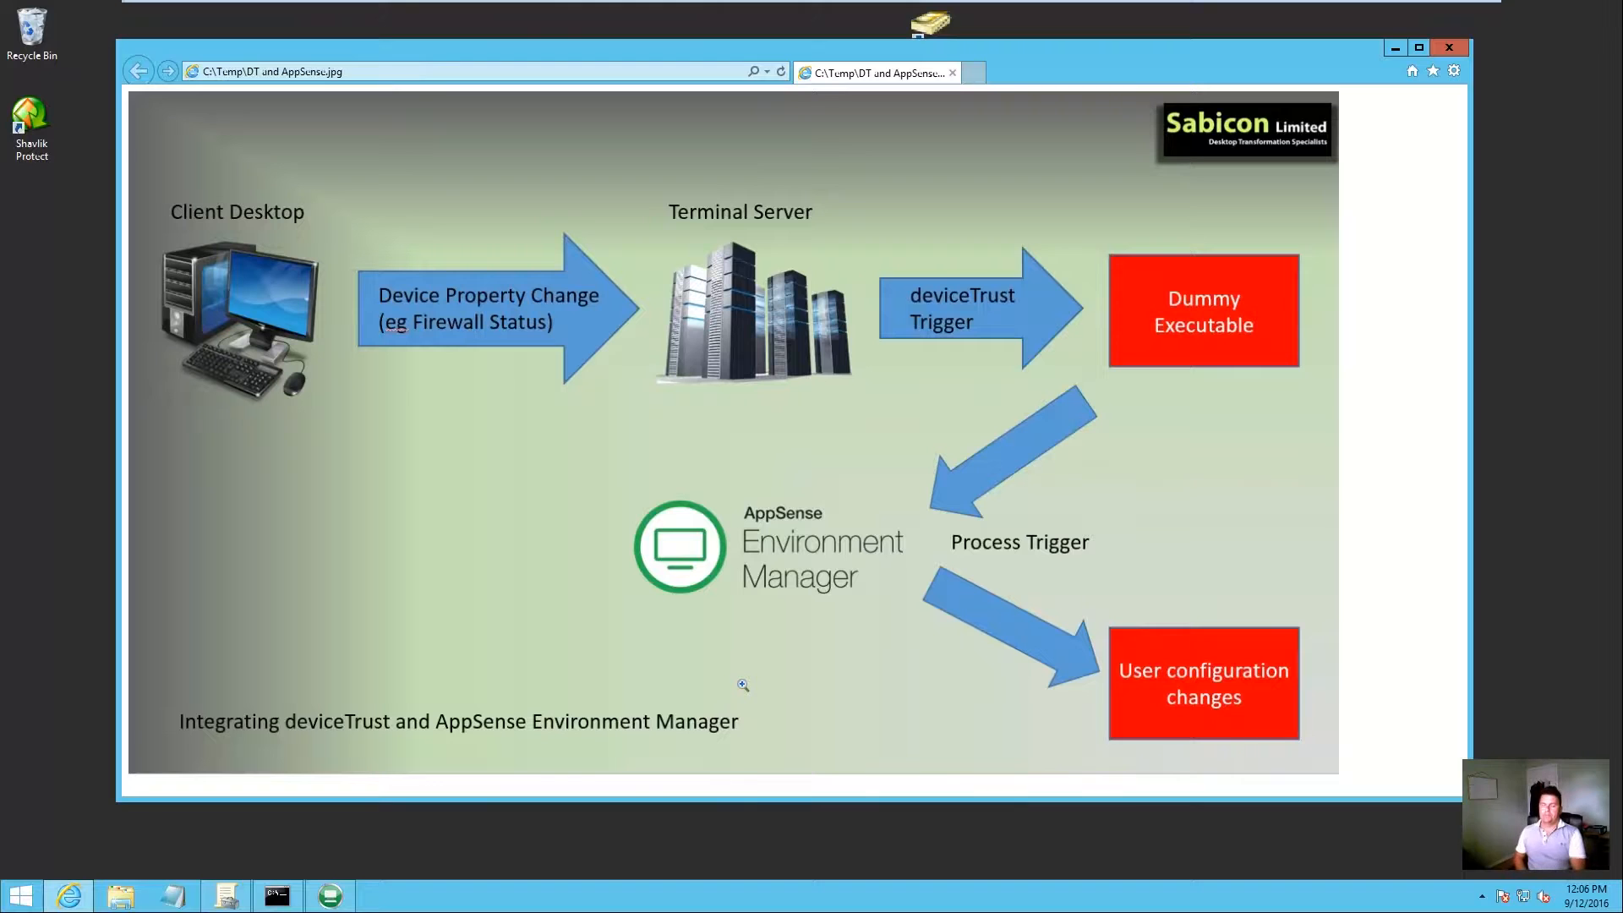
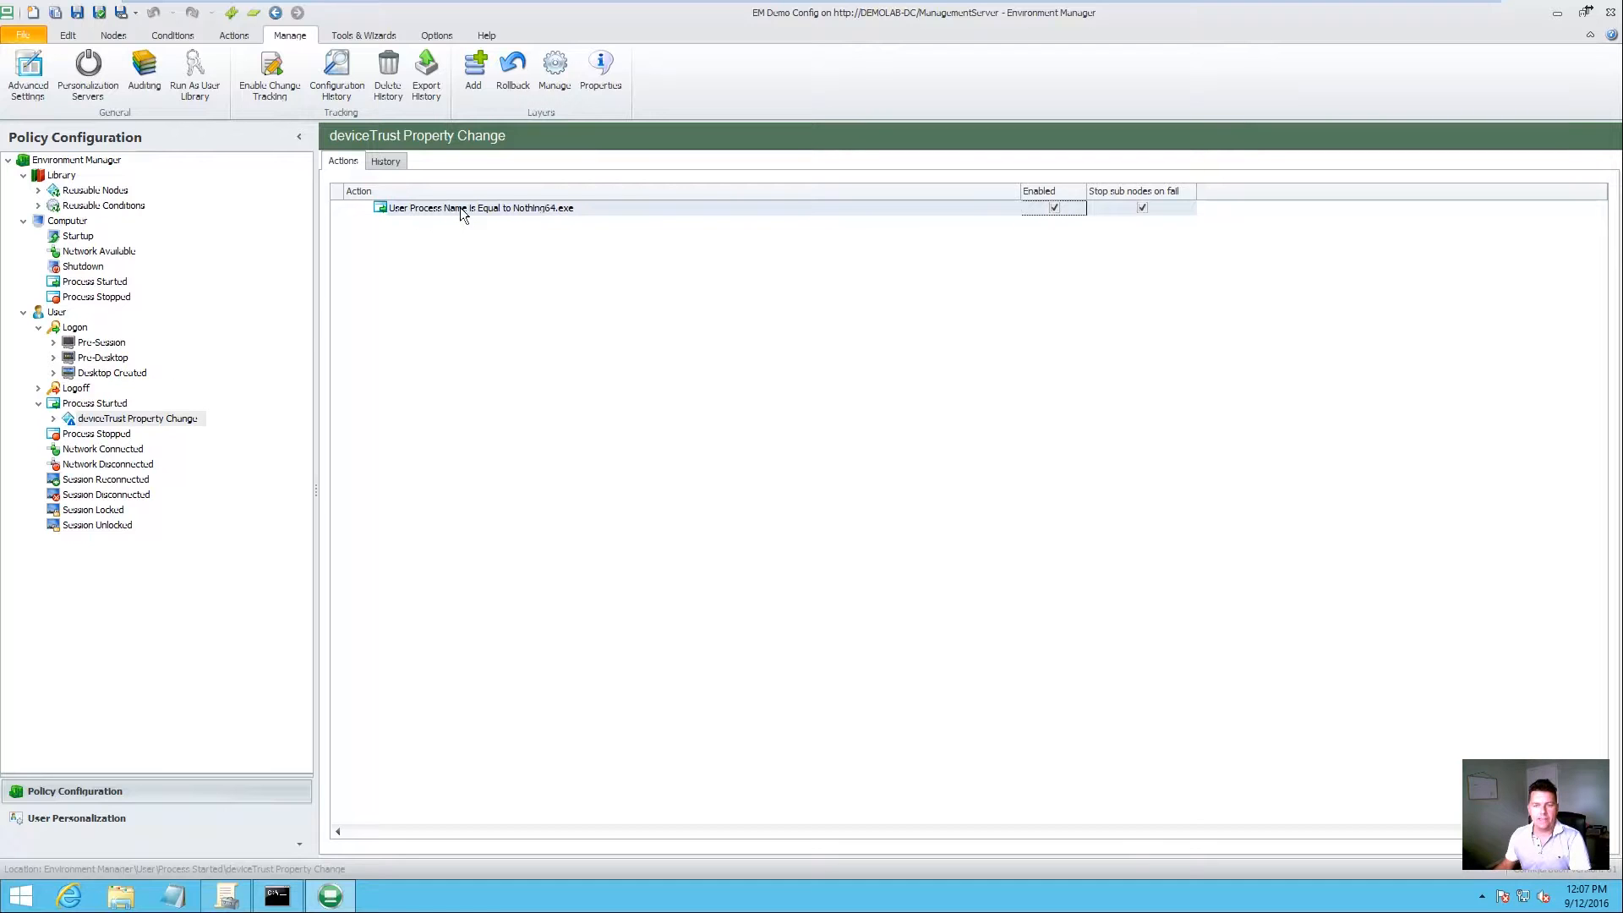
Step: Expand deviceTrust Property Change, view its Firewall and Regional Quality Actions, then open the Firewall Quality Actions reusable node
click(53, 418)
click(152, 434)
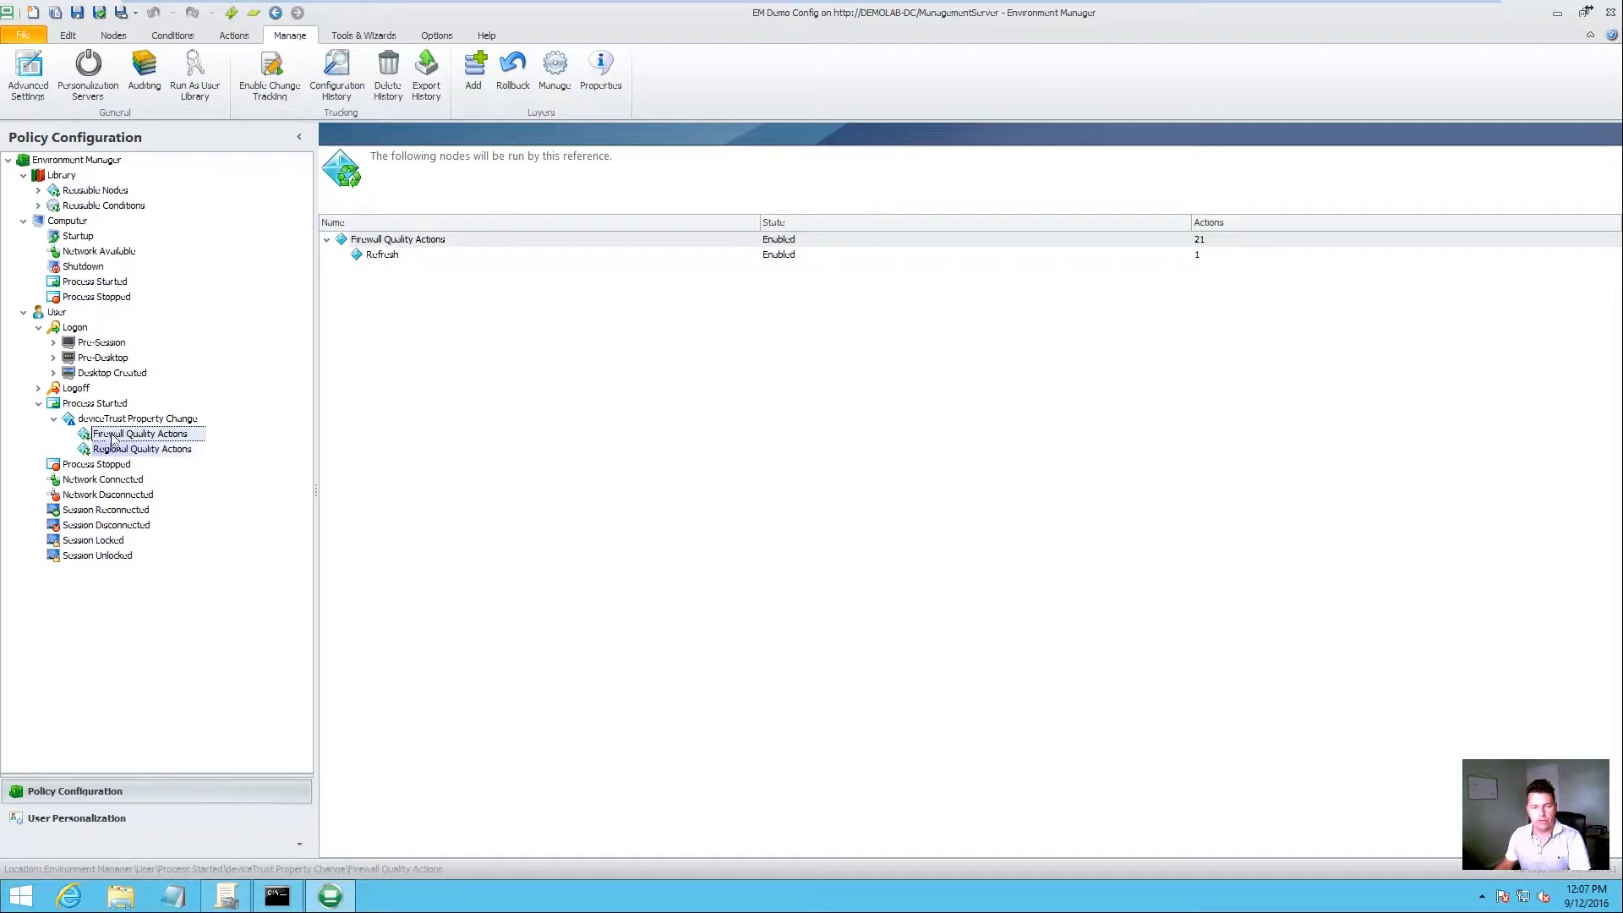
click(170, 449)
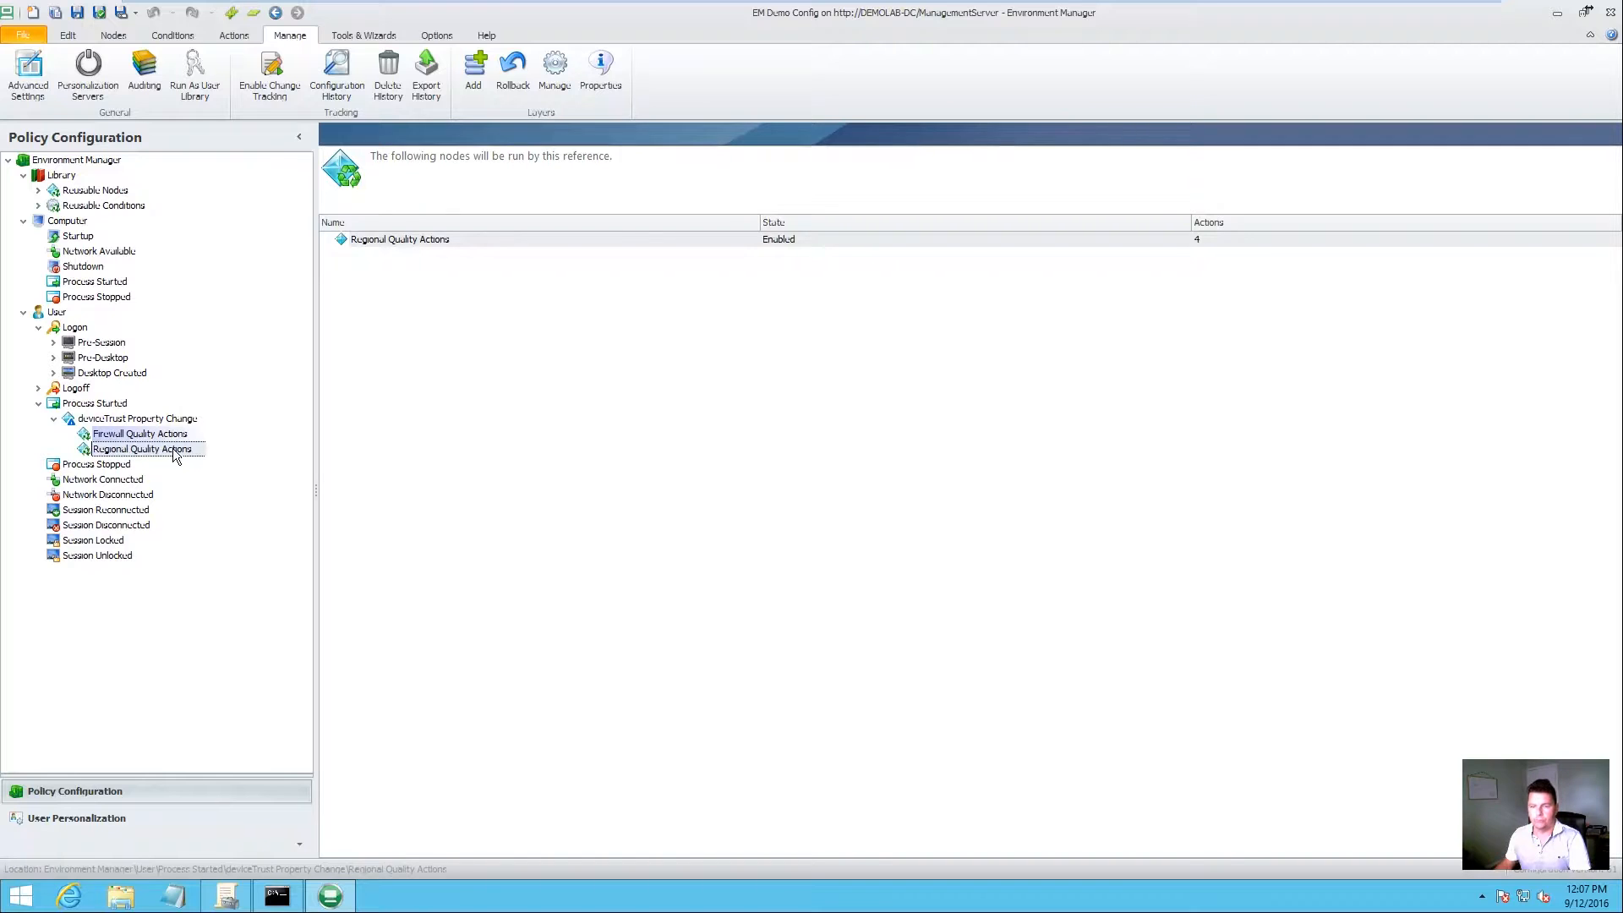
click(173, 435)
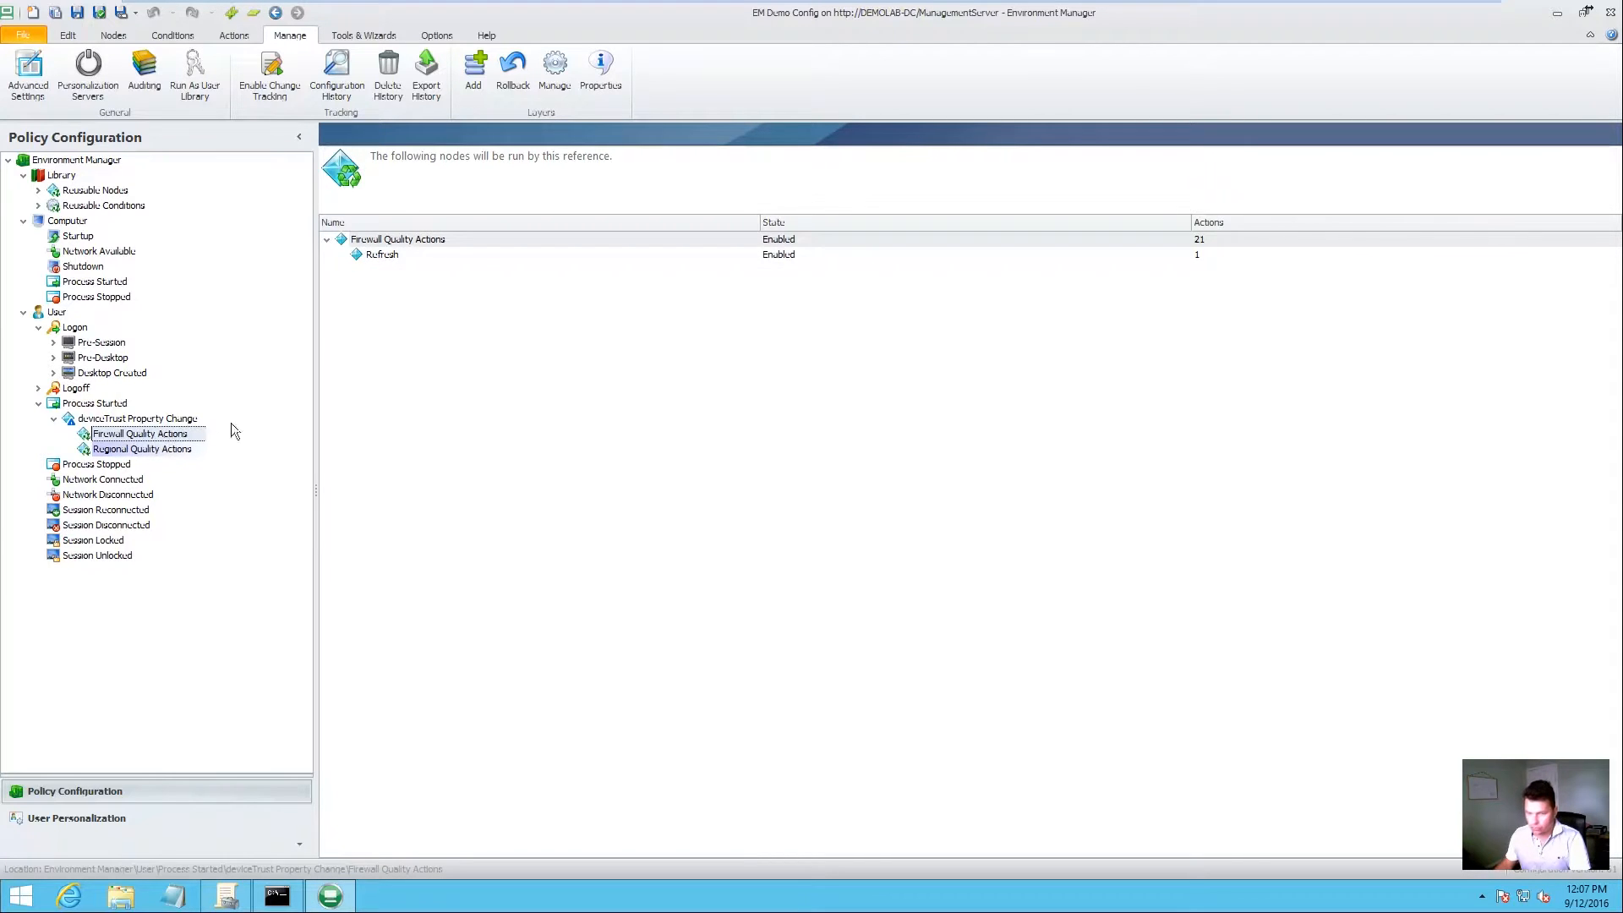
click(38, 190)
click(126, 207)
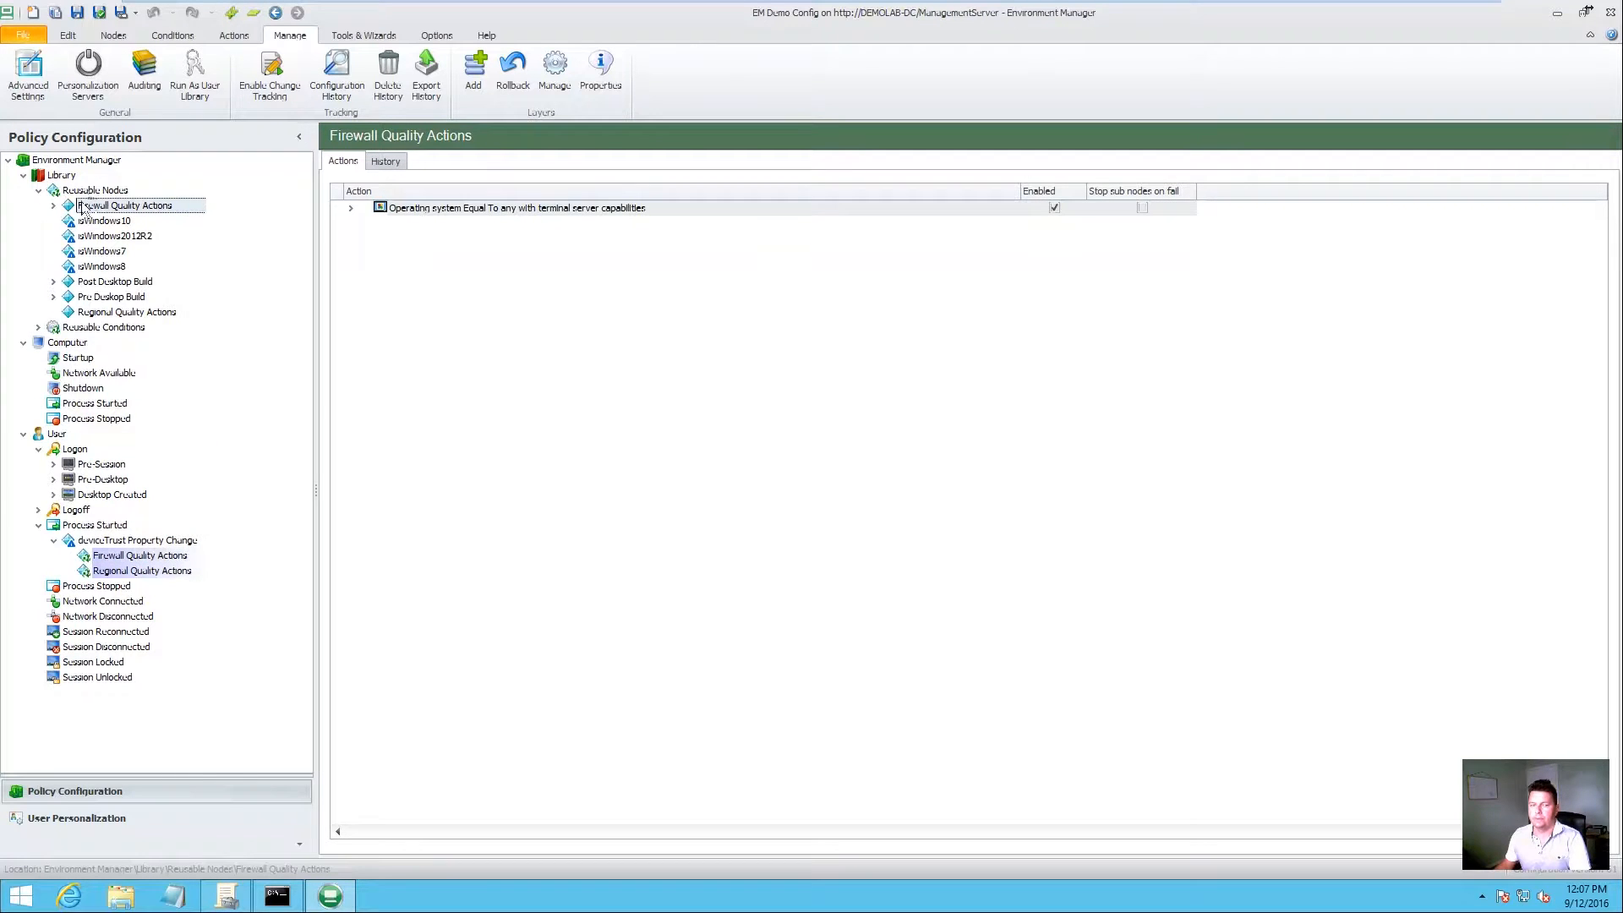
Step: Expand the OS condition and firewall Good and Poor branches, then open the Good registry condition
click(54, 205)
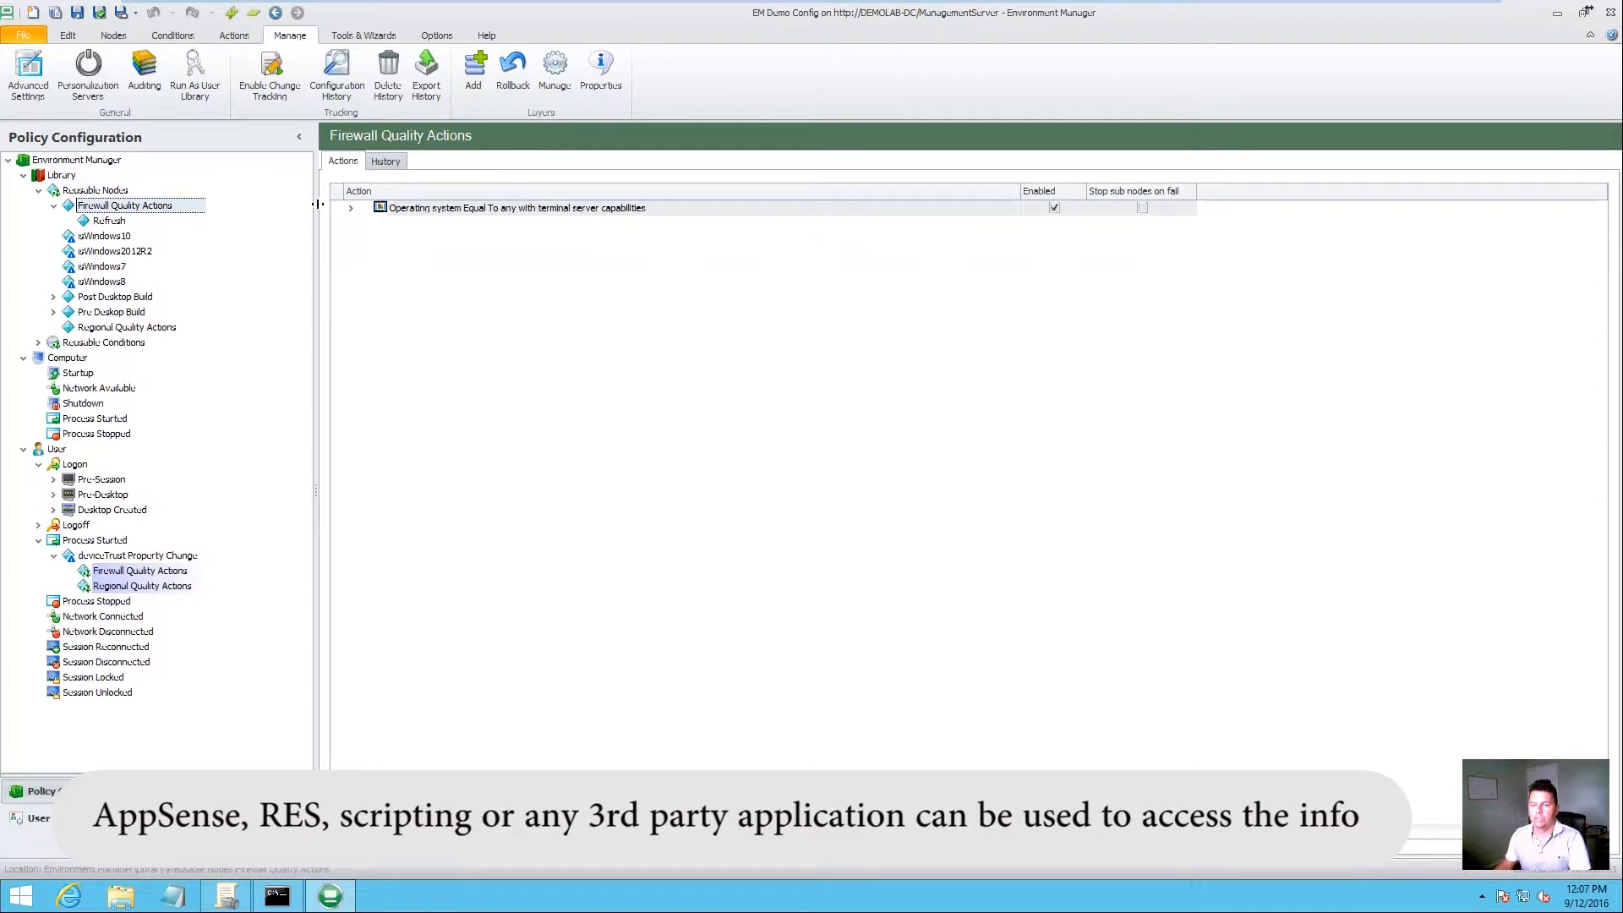
click(351, 209)
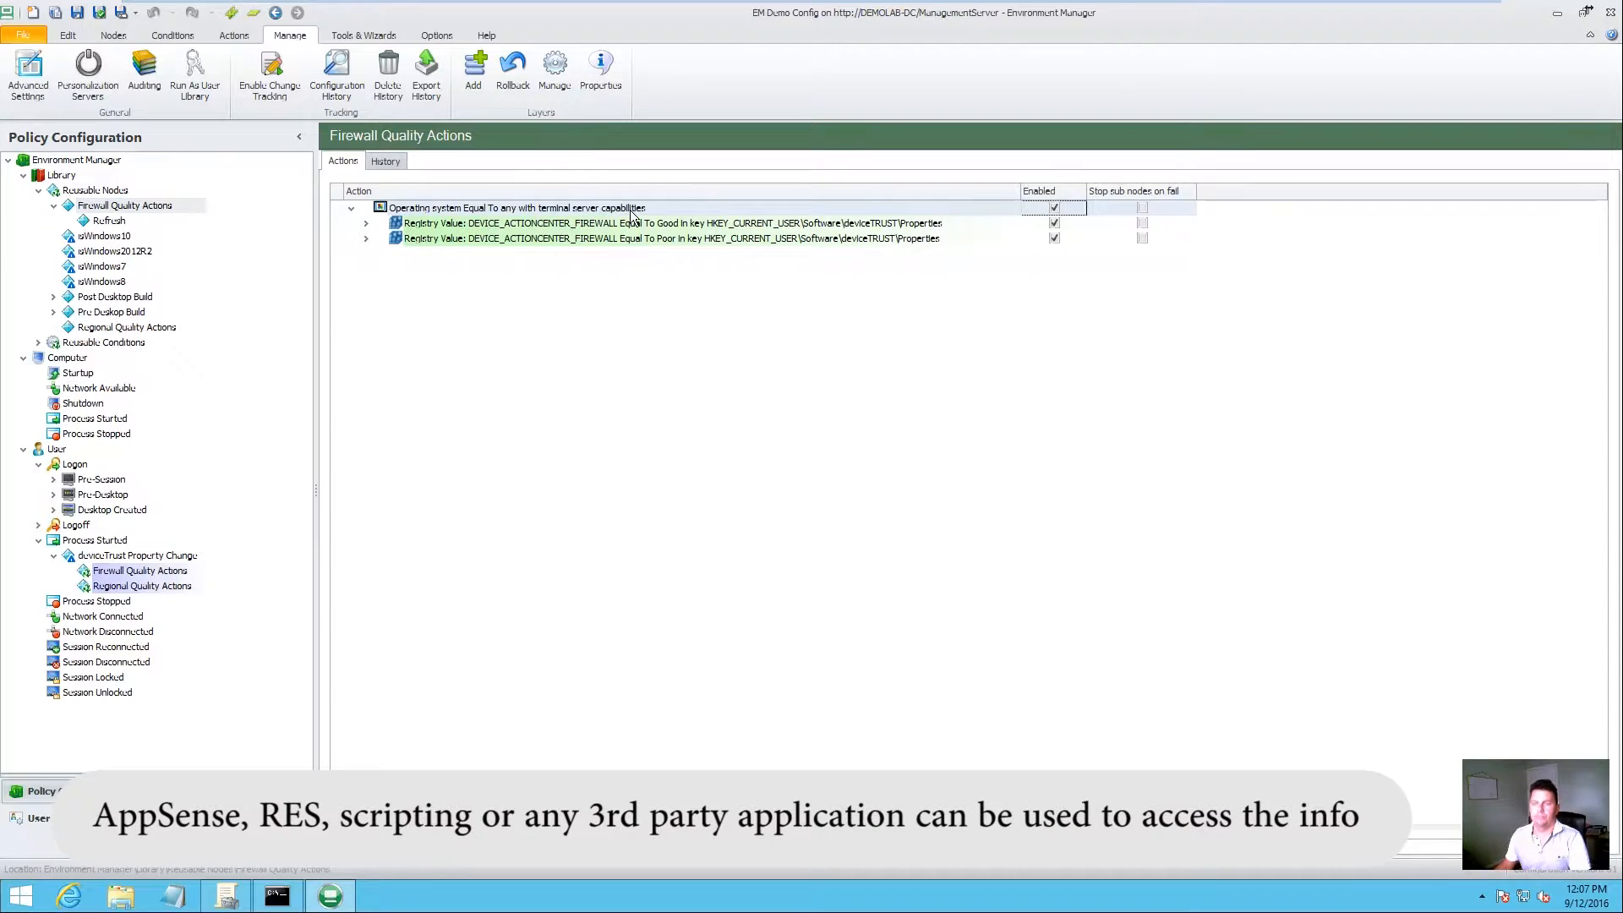
click(525, 229)
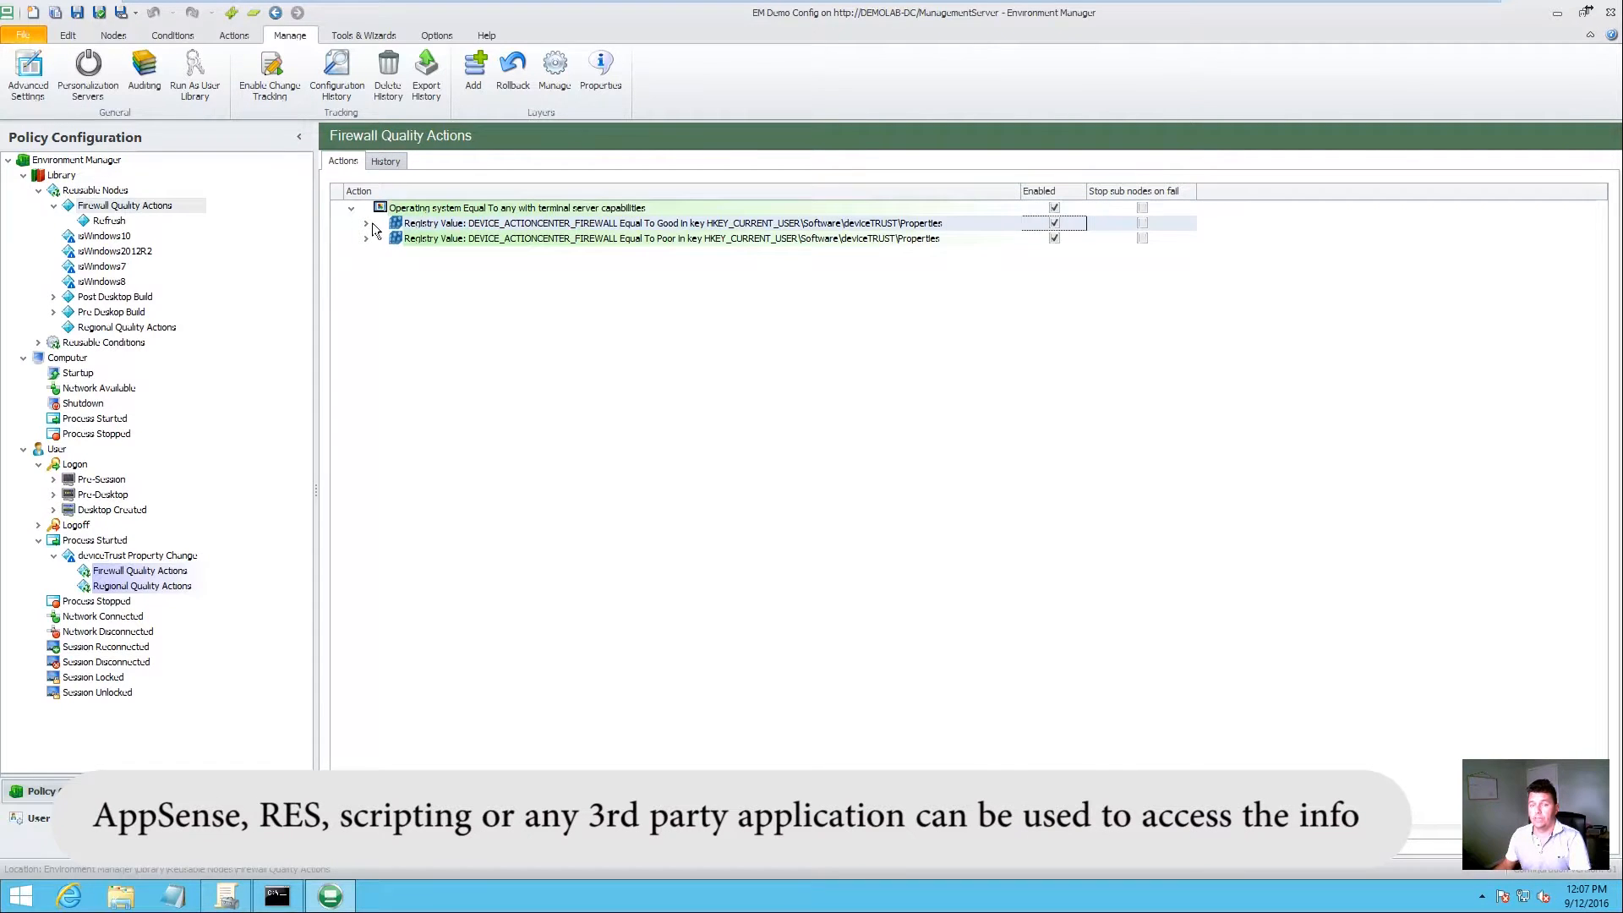
click(366, 223)
click(366, 378)
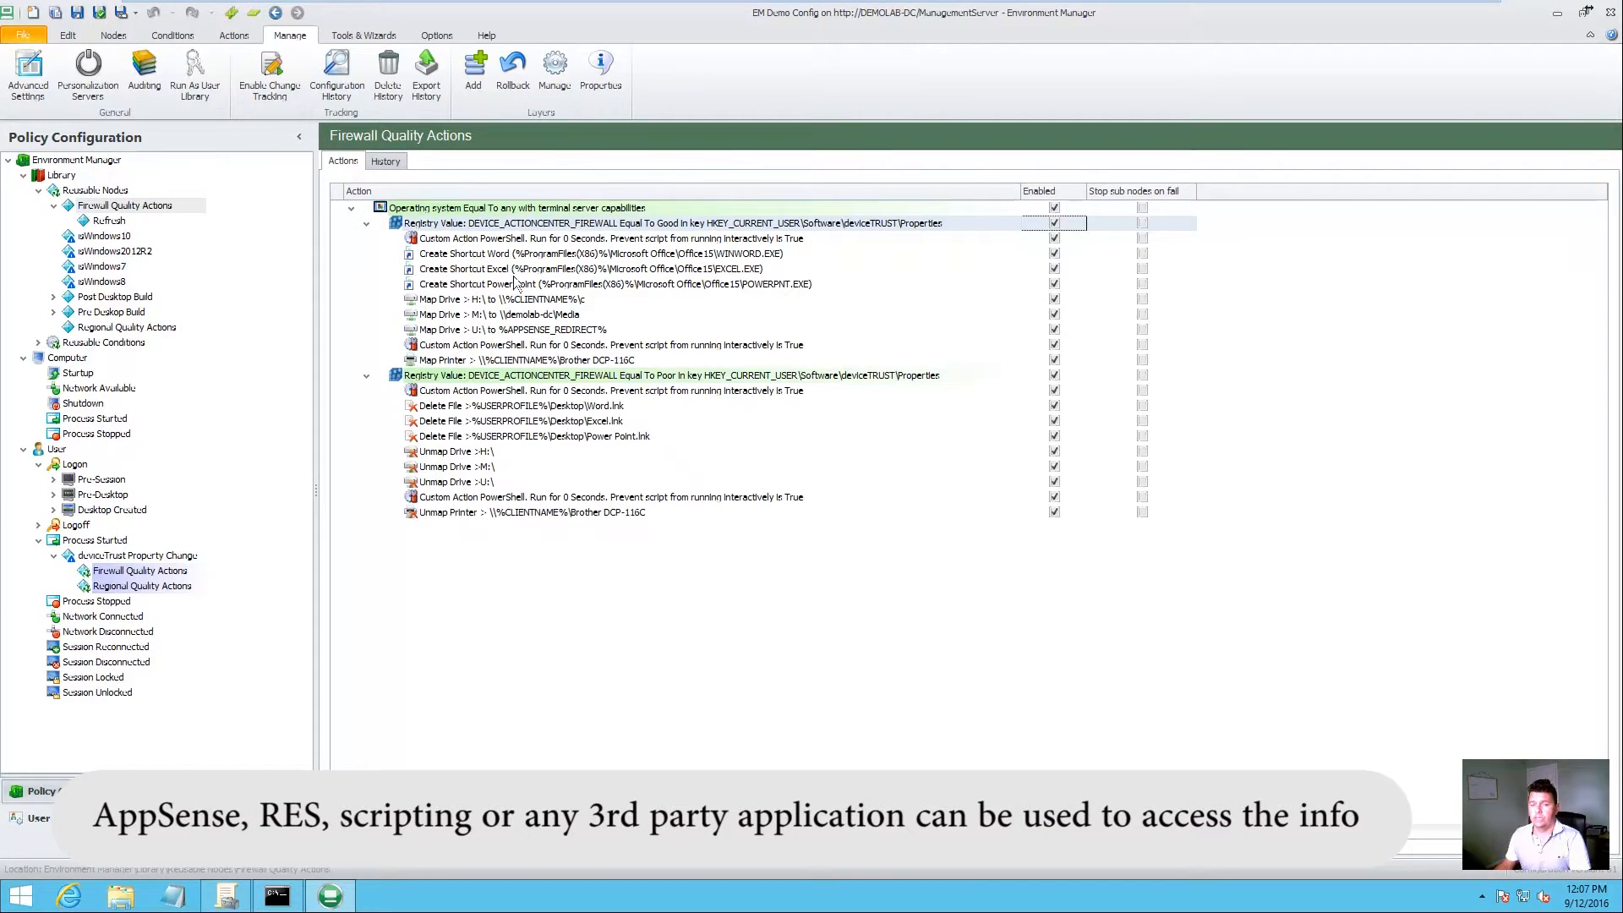
double_click(548, 225)
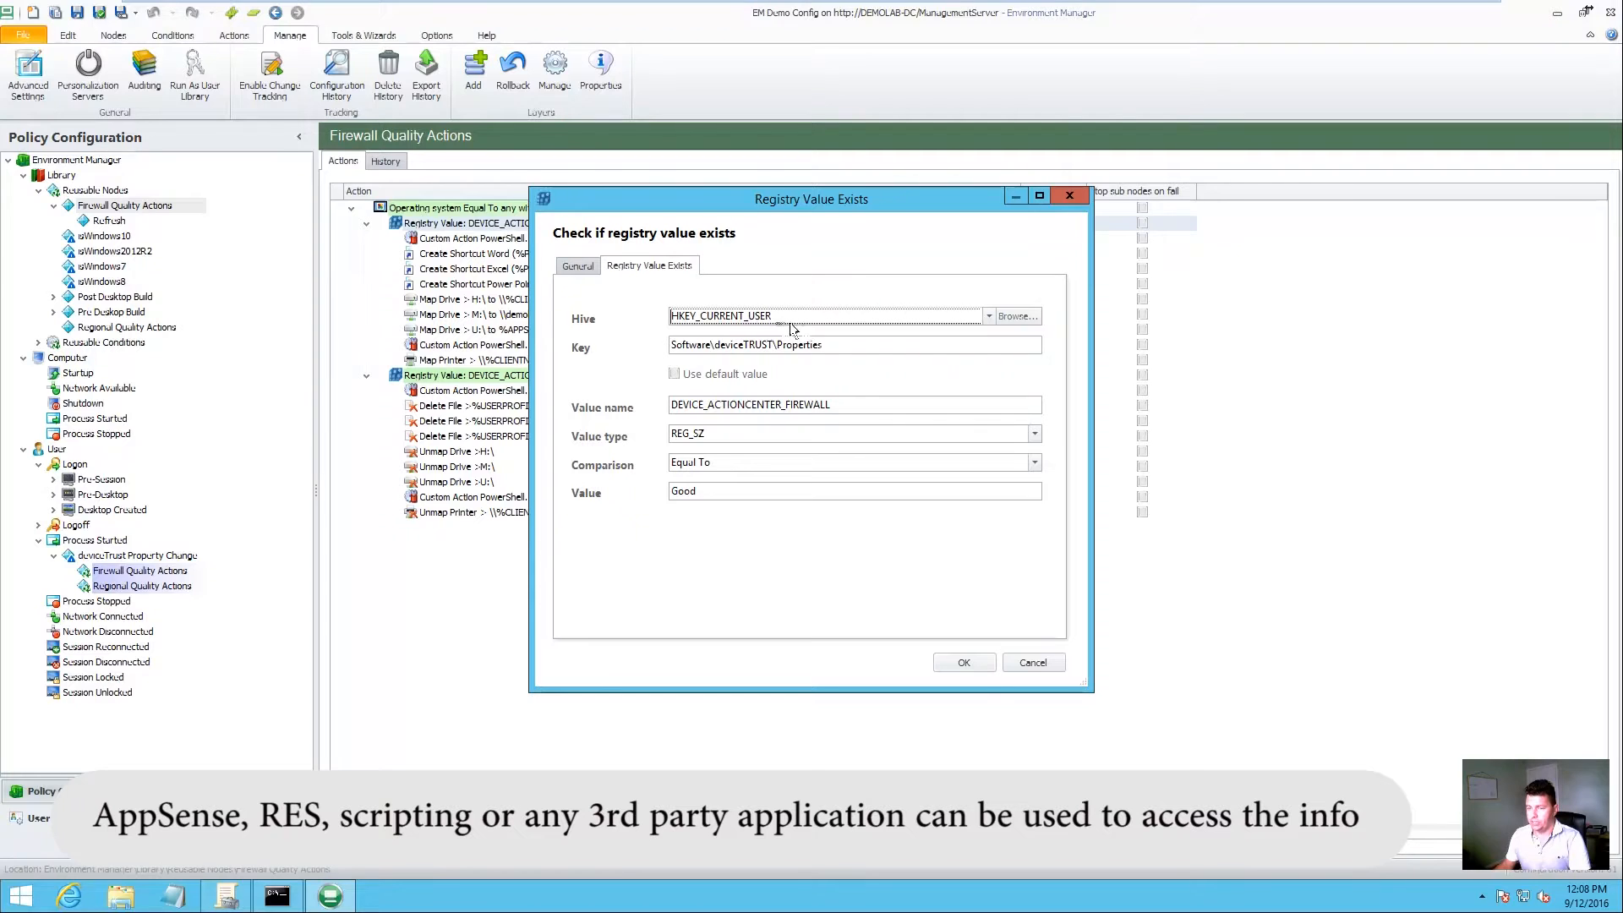
Step: Review the Good condition's key, value name DEVICE_ACTIONCENTER_FIREWALL and expected value Good, then close it
drag(822, 344, 781, 345)
drag(831, 404, 670, 405)
drag(698, 491, 669, 491)
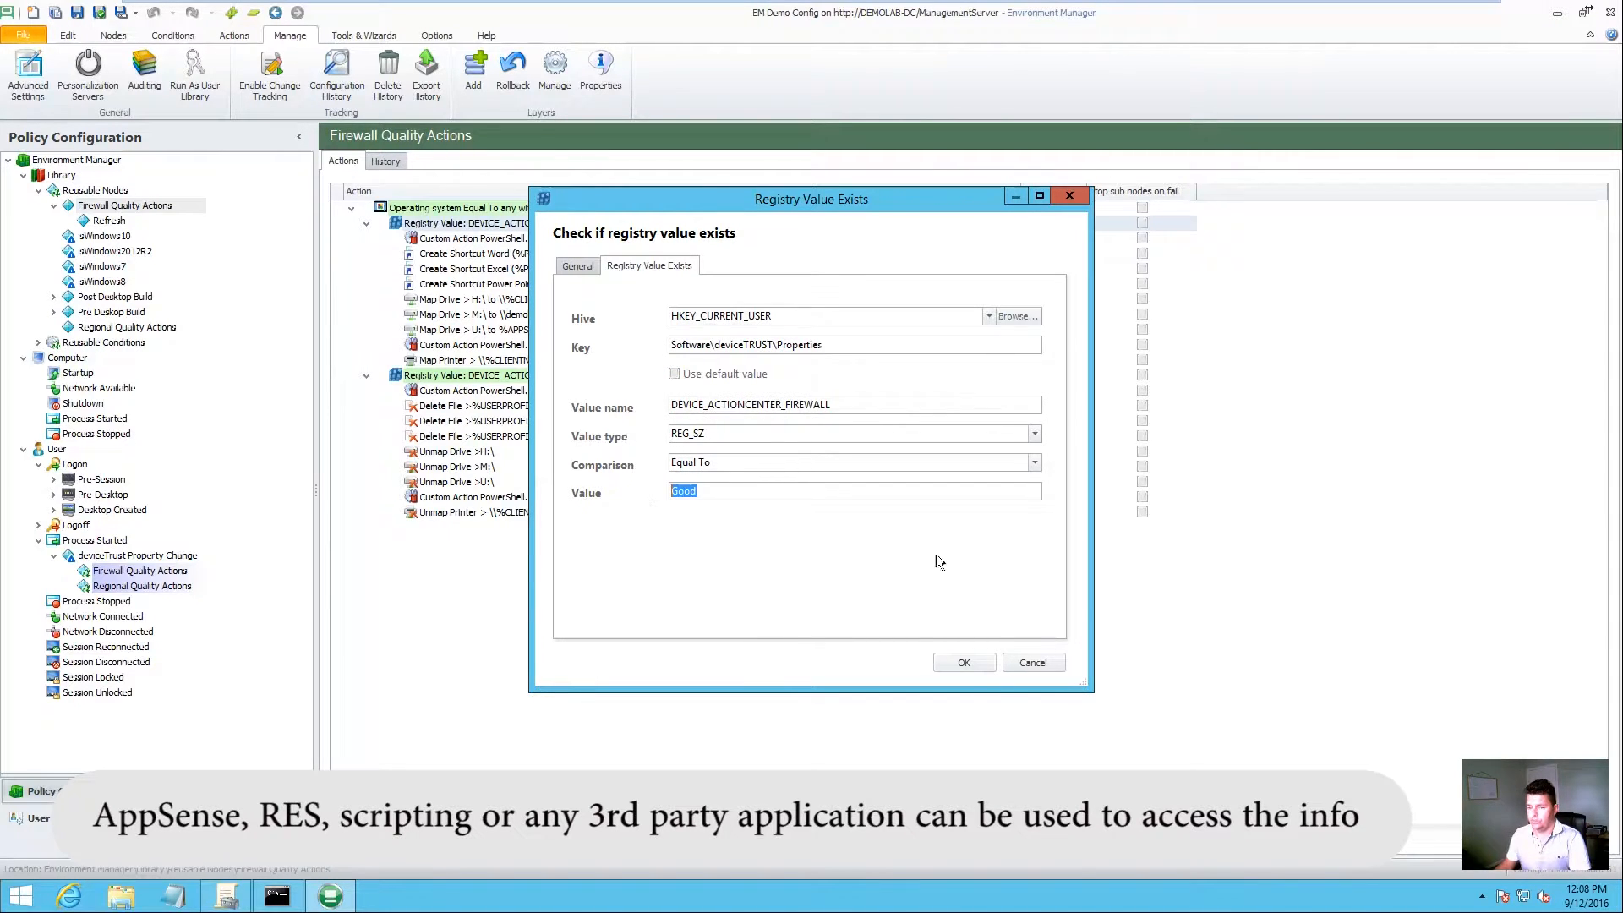
click(963, 663)
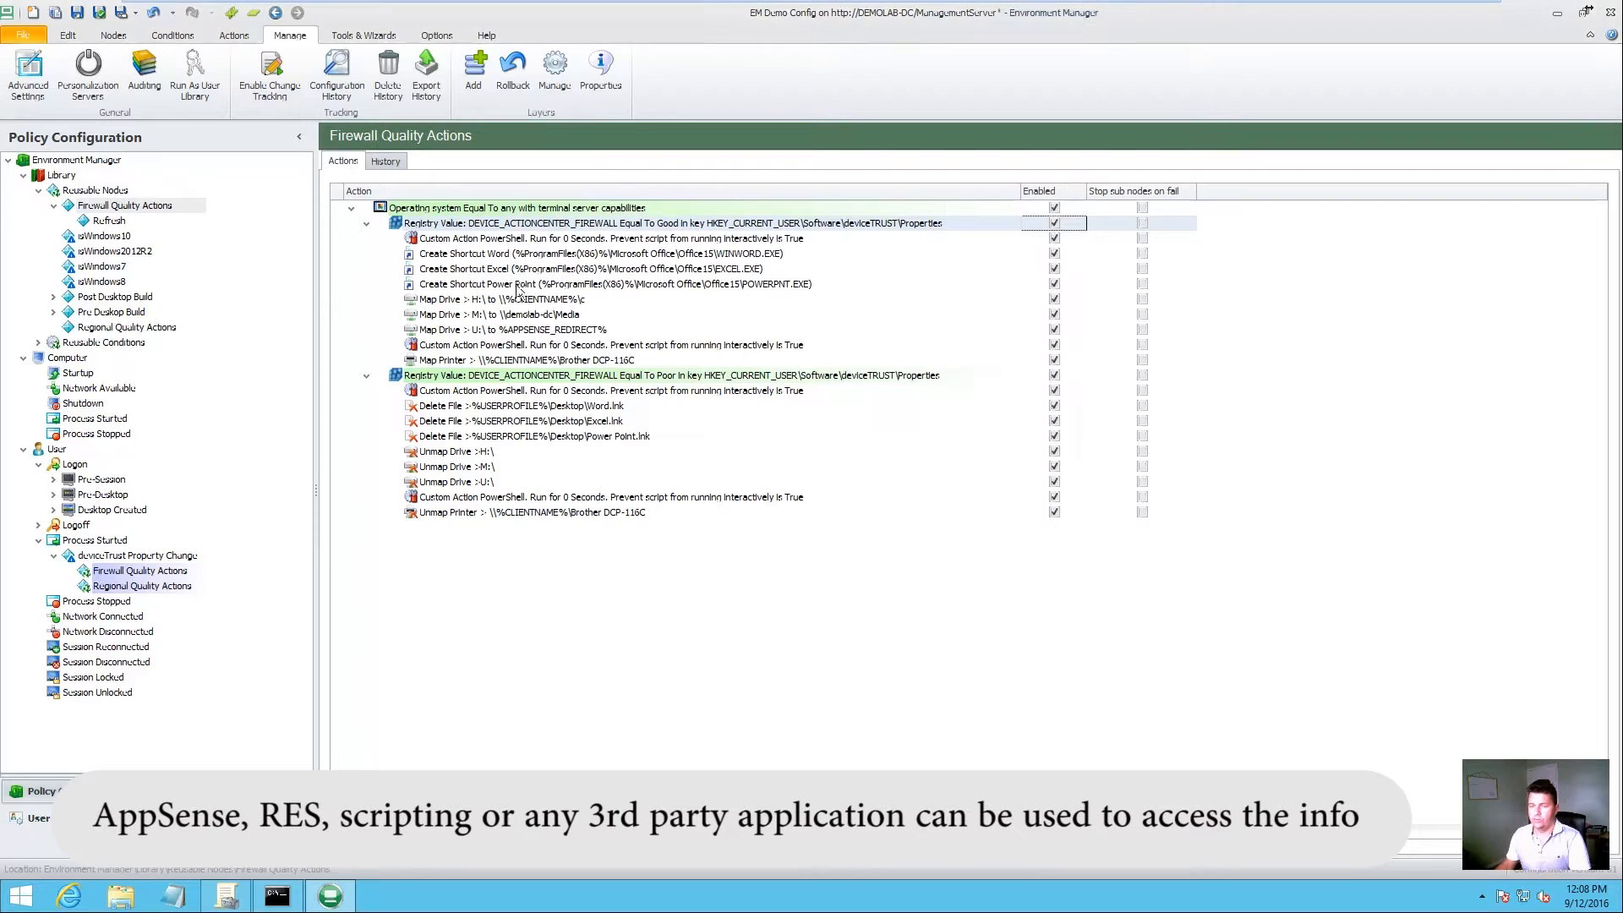
Step: Review the Poor registry condition checking DEVICE_ACTIONCENTER_FIREWALL equals Poor, then close it
click(526, 375)
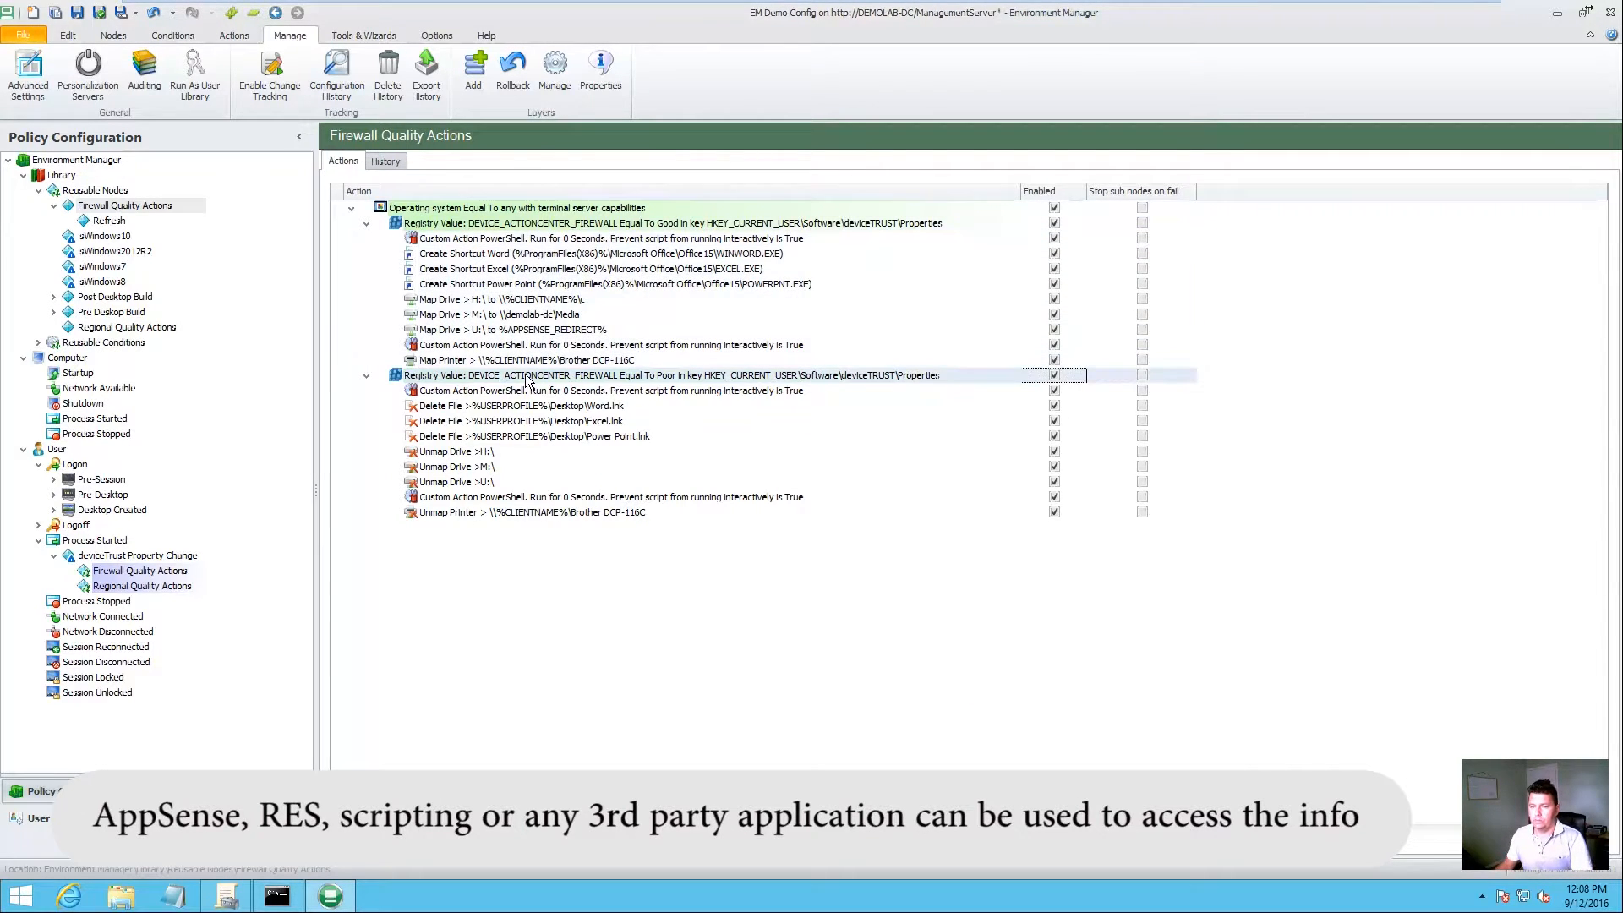
double_click(526, 377)
double_click(682, 491)
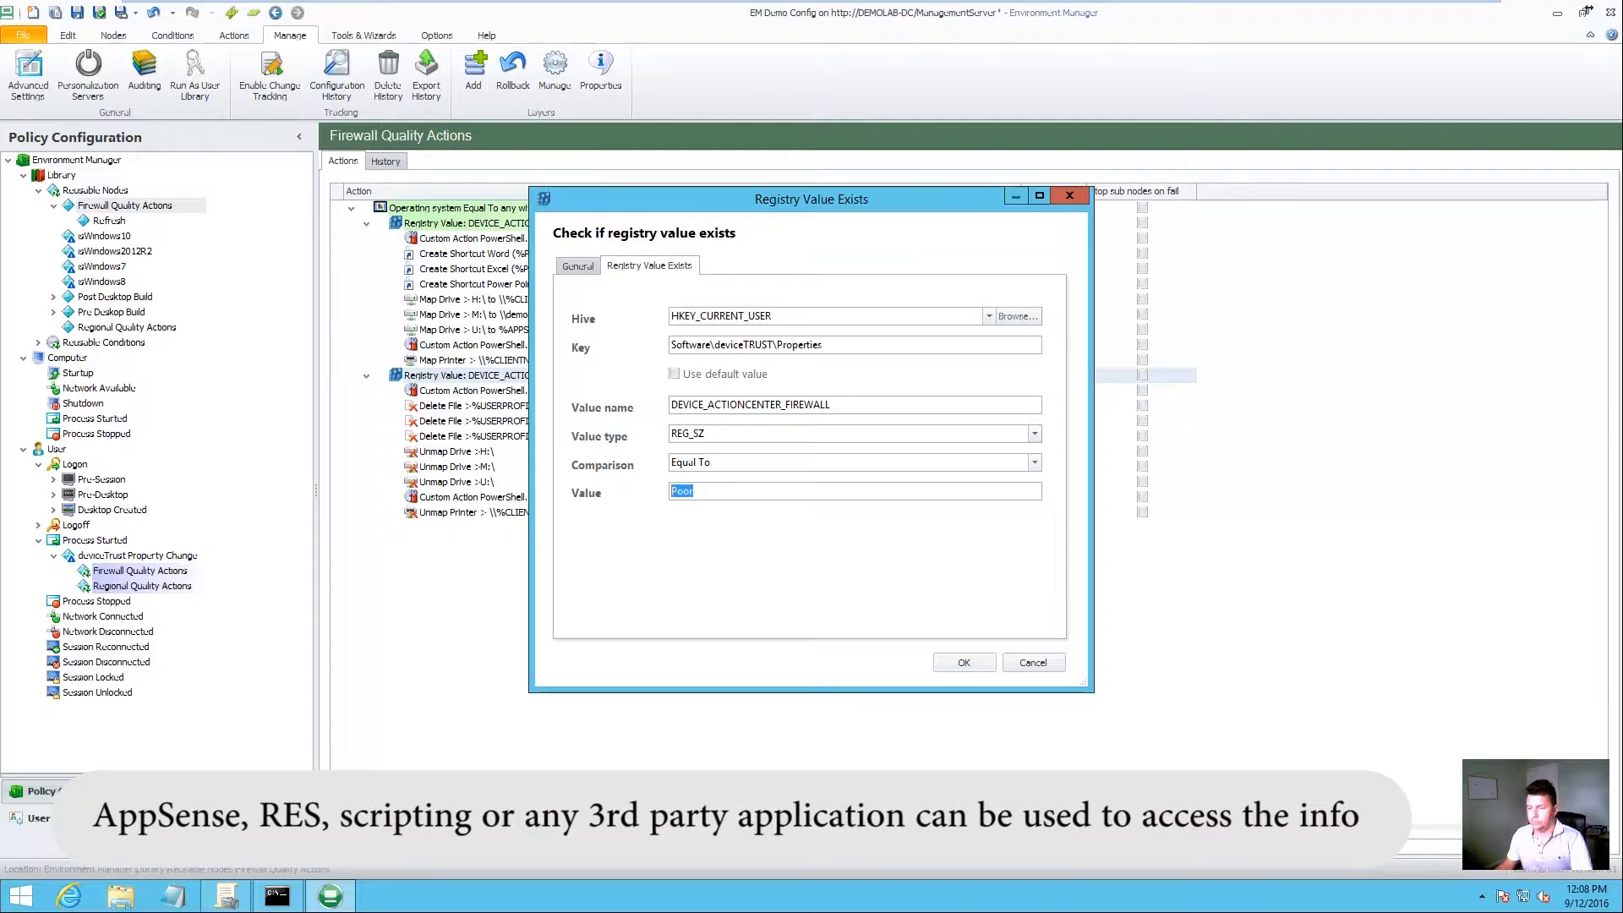
drag(832, 404, 663, 407)
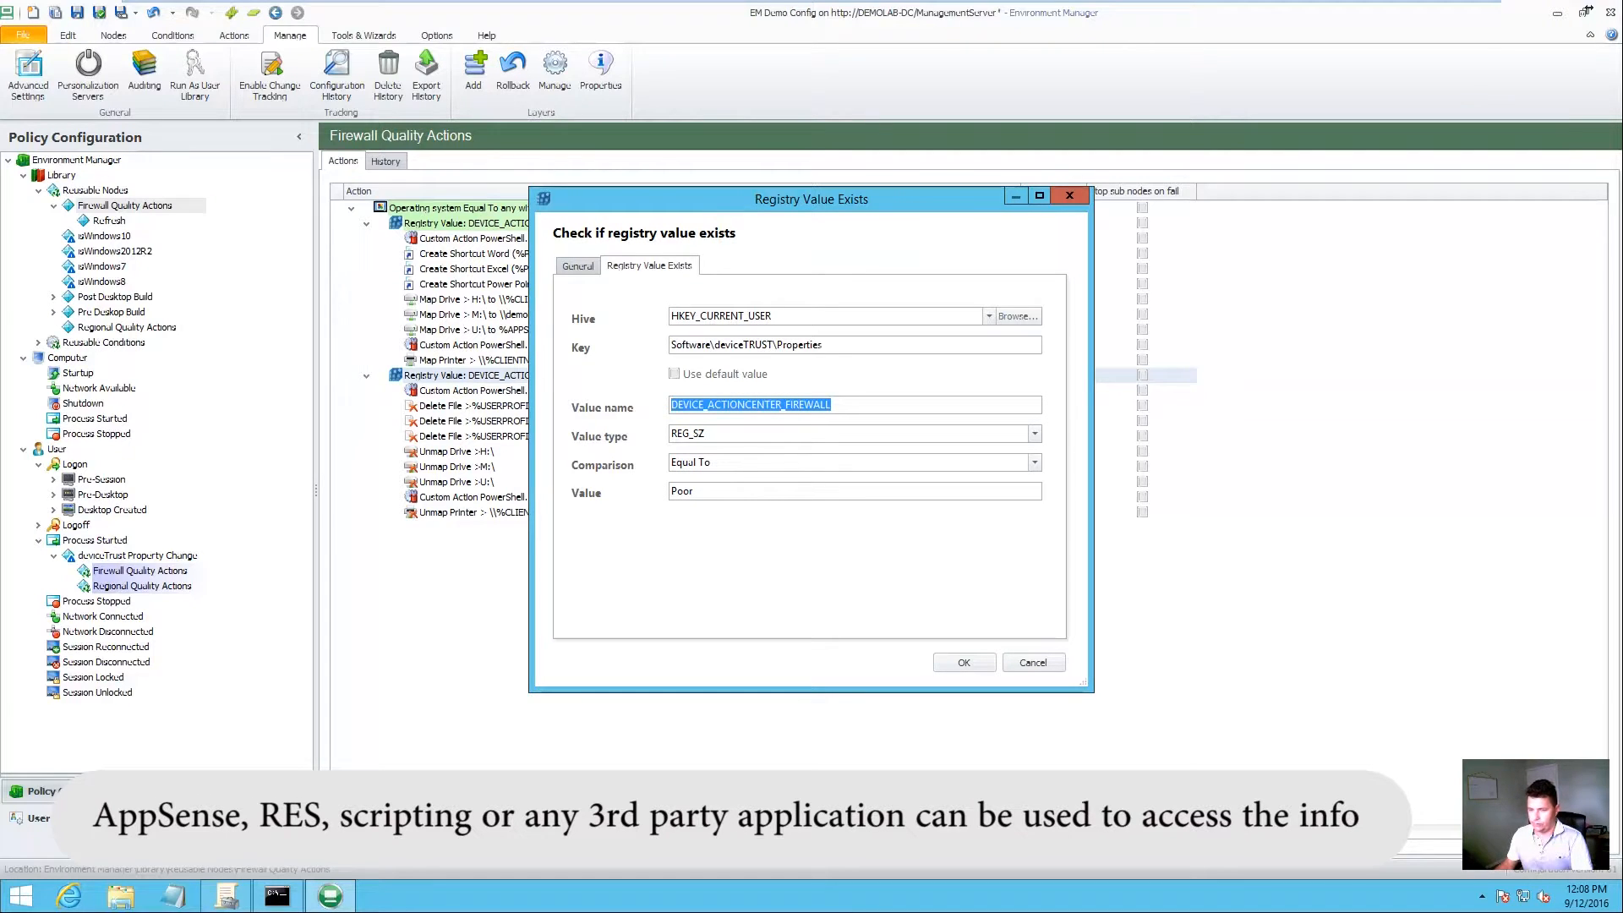
double_click(681, 491)
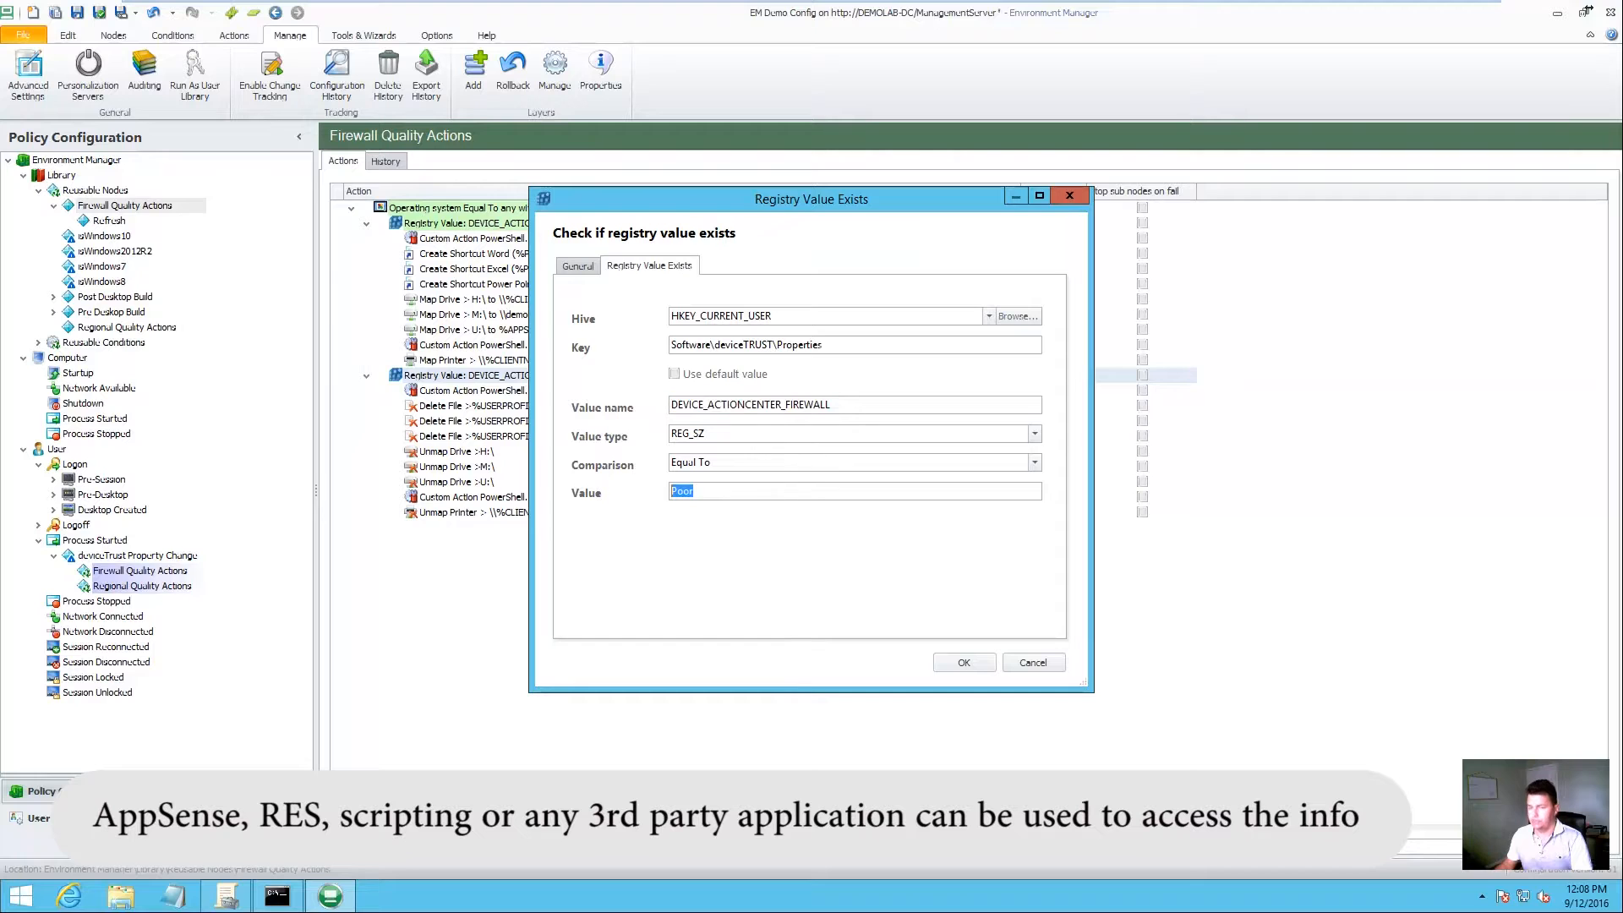
click(963, 663)
click(507, 392)
click(507, 421)
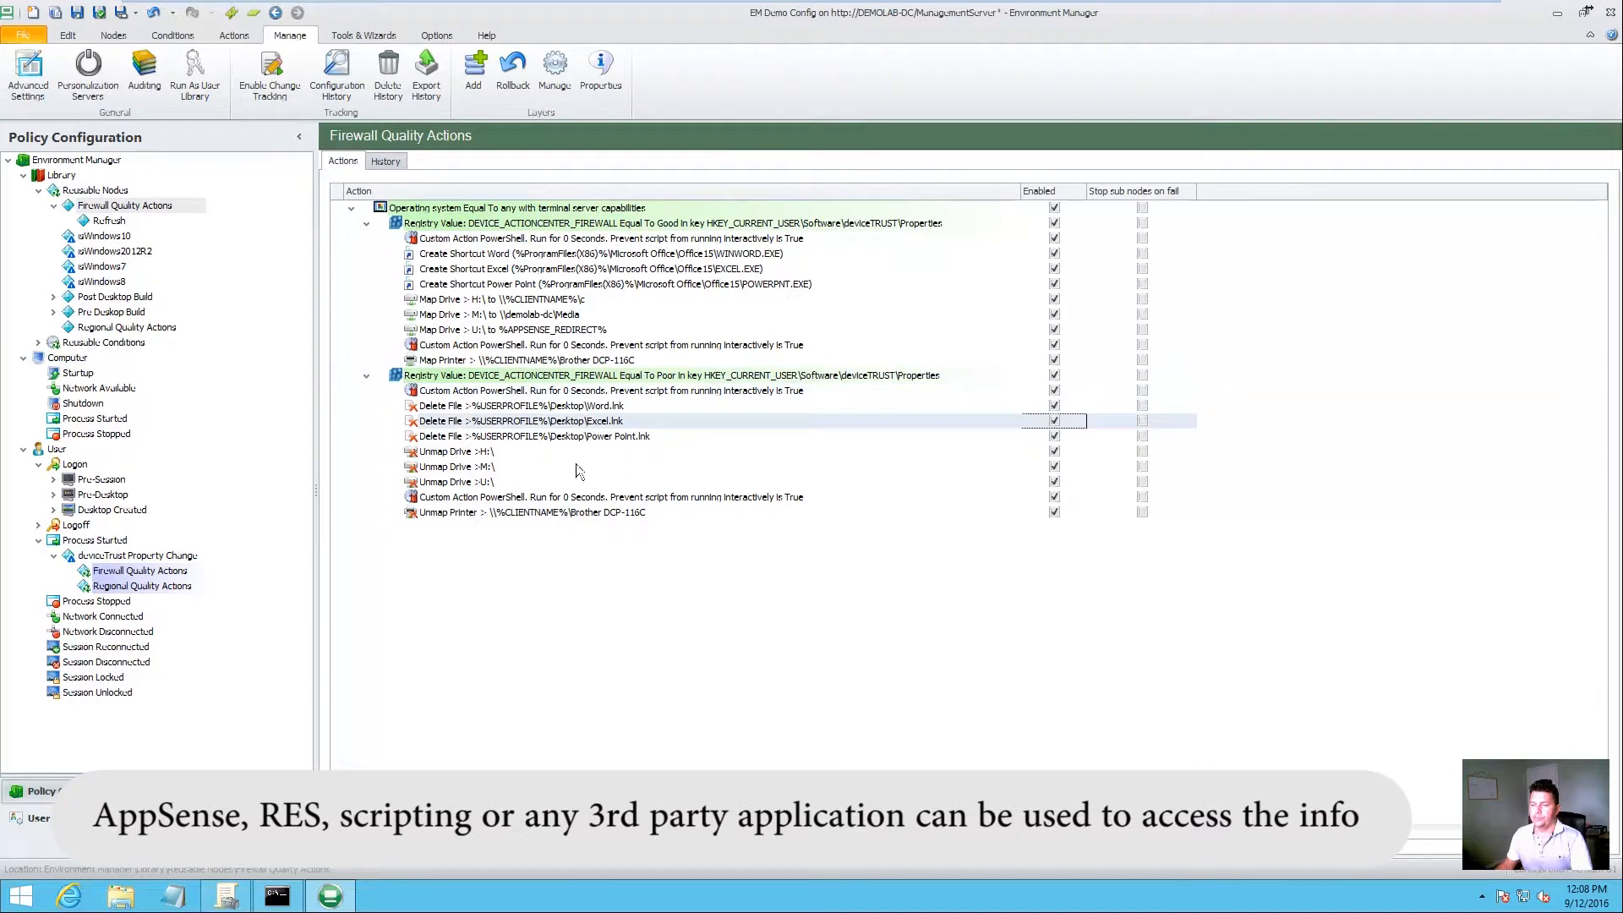
Step: Inspect the Good branch's PowerShell script and Word shortcut actions without changing them
double_click(530, 243)
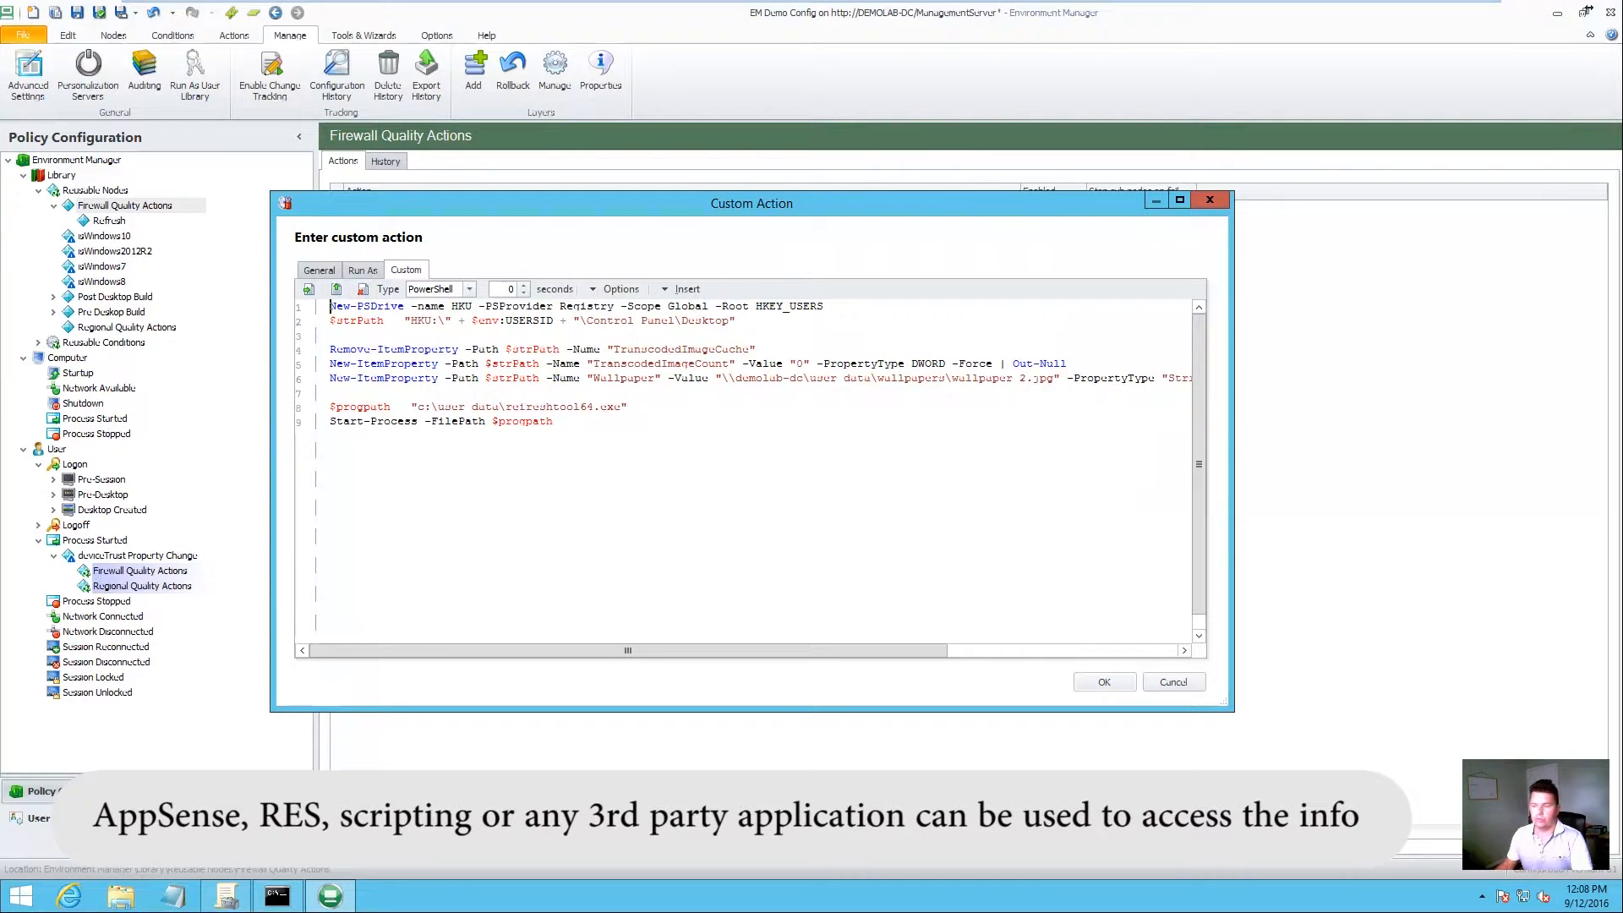
click(1168, 678)
double_click(546, 255)
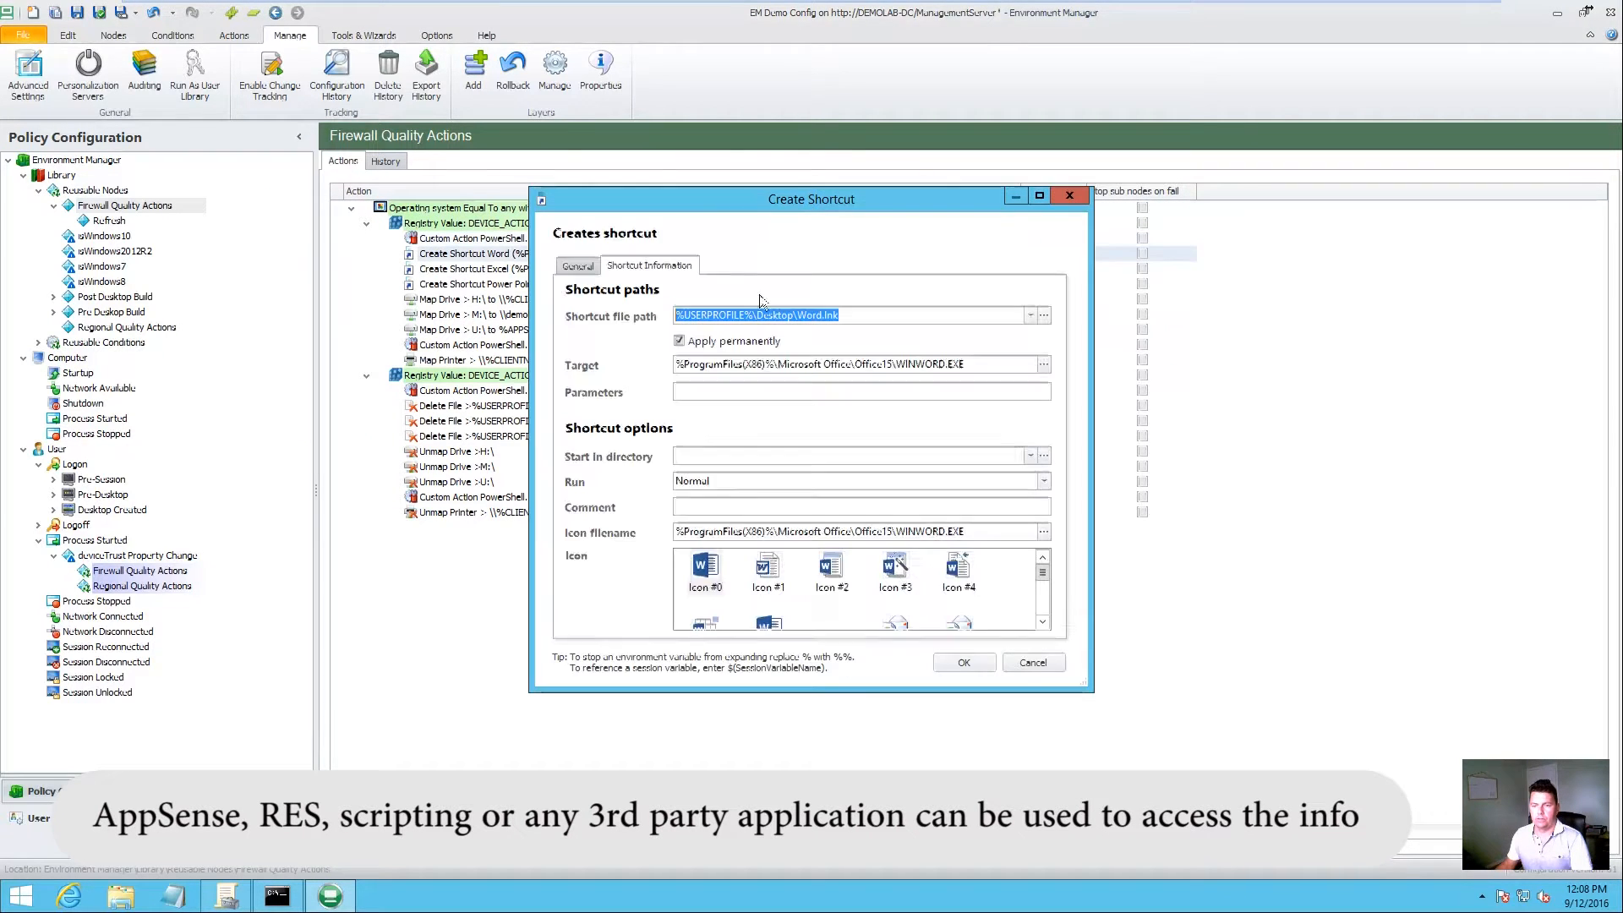
click(1031, 664)
click(546, 314)
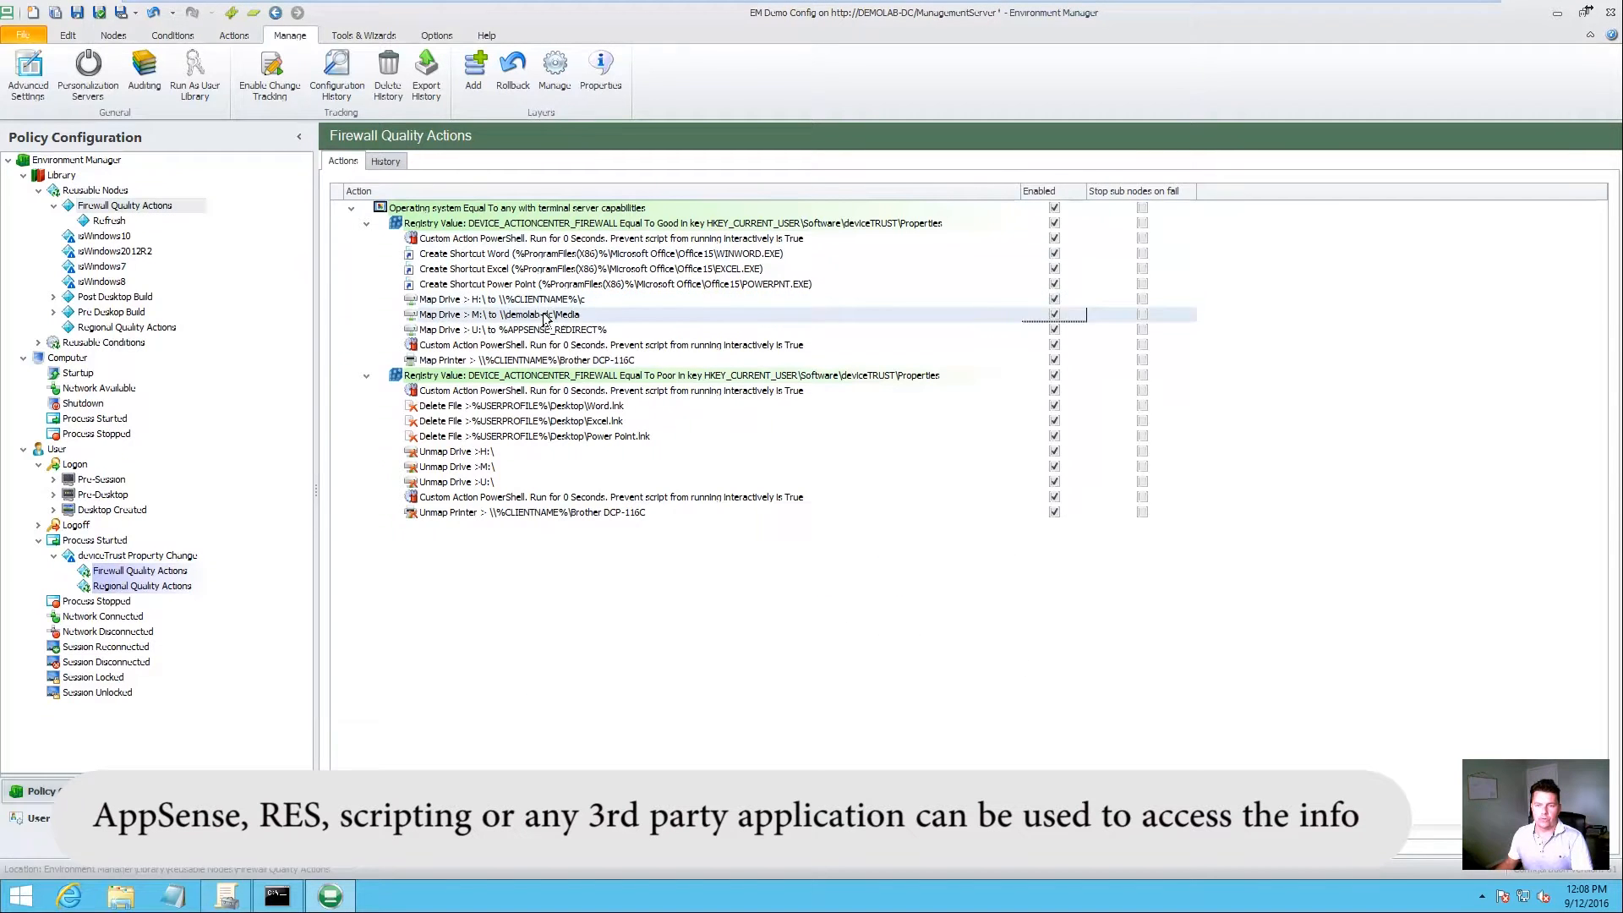
Step: Inspect the PowerShell custom action script and Map Printer settings, leaving both unchanged
click(560, 331)
double_click(593, 347)
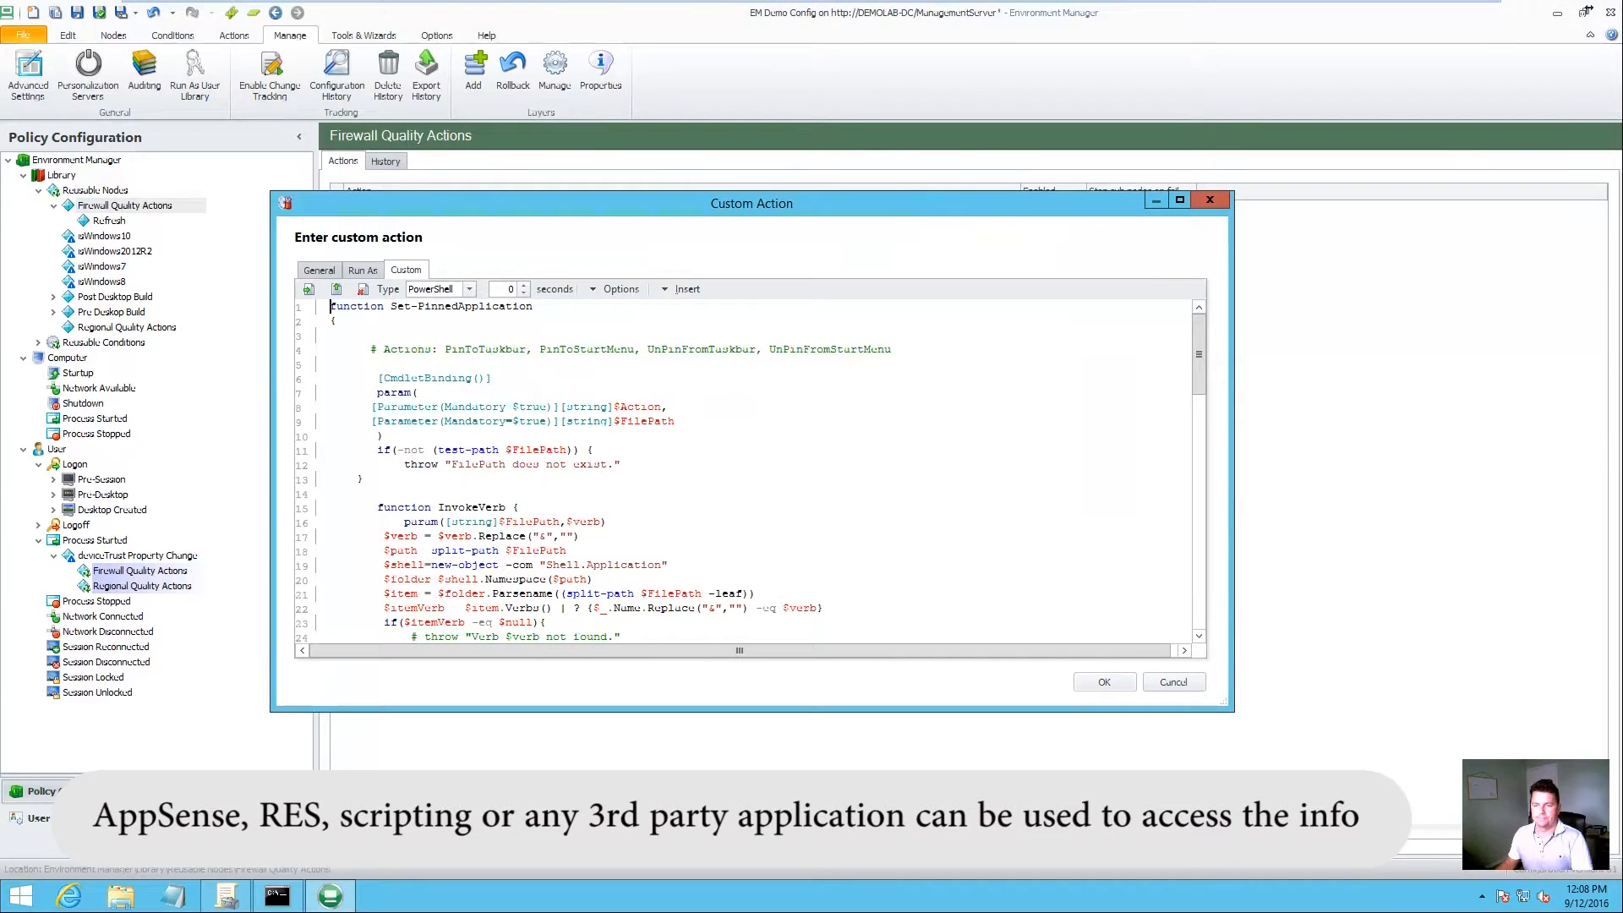
drag(1195, 363, 1205, 525)
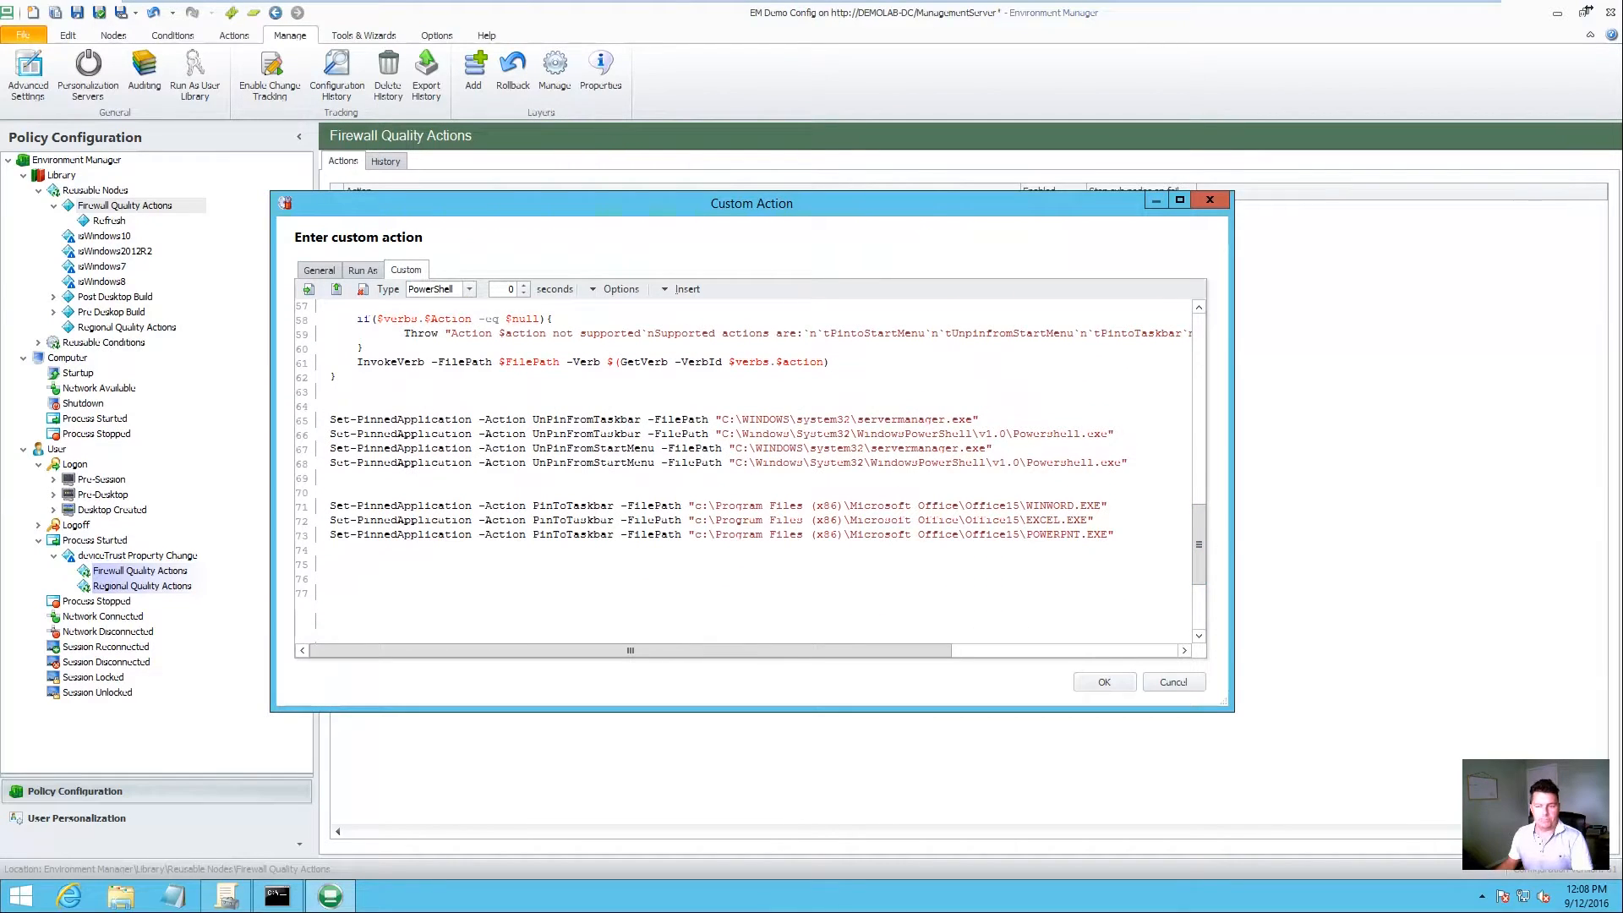
click(1210, 199)
double_click(519, 362)
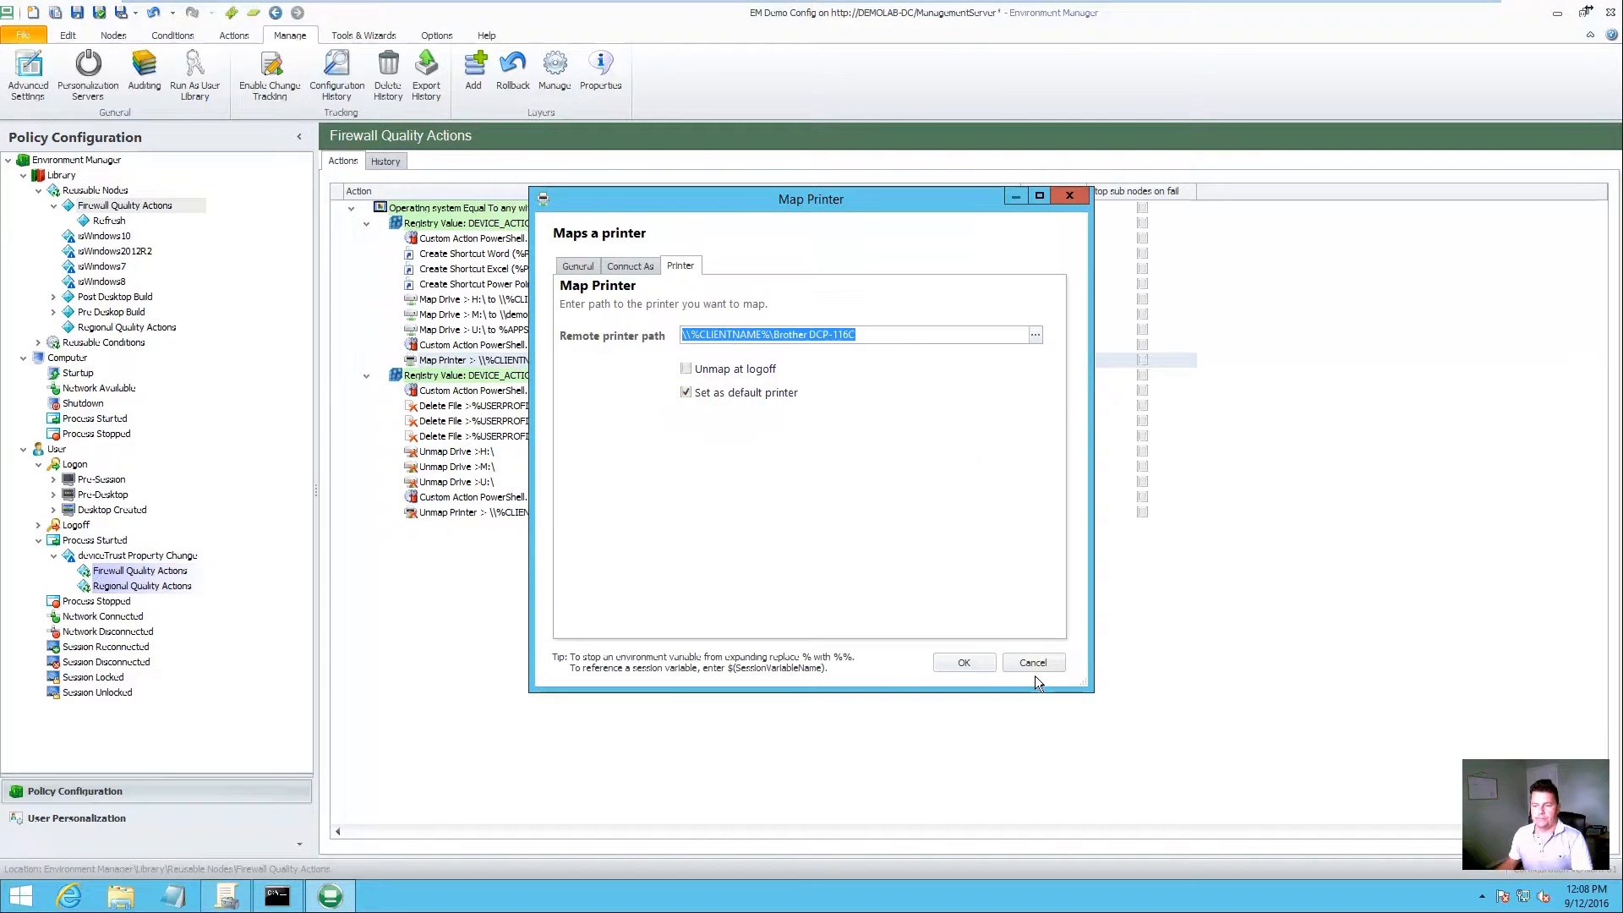
click(1032, 663)
Step: Look over the Poor firewall actions, then show the deviceTrust Property Change node's Nothing64.exe condition
click(525, 392)
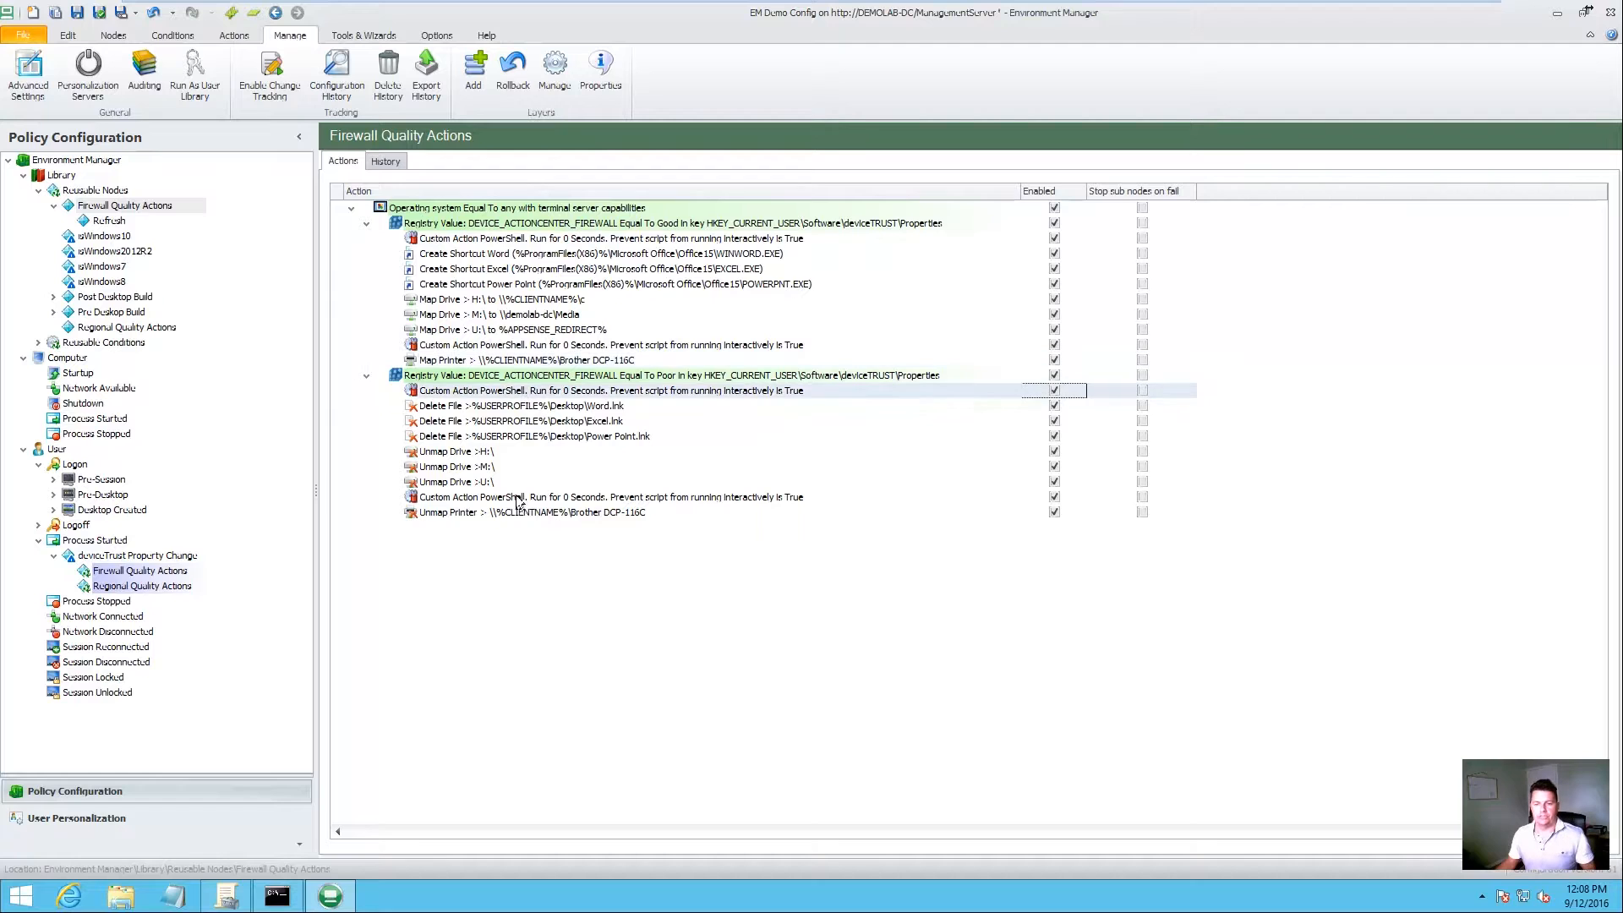
shift+click(478, 514)
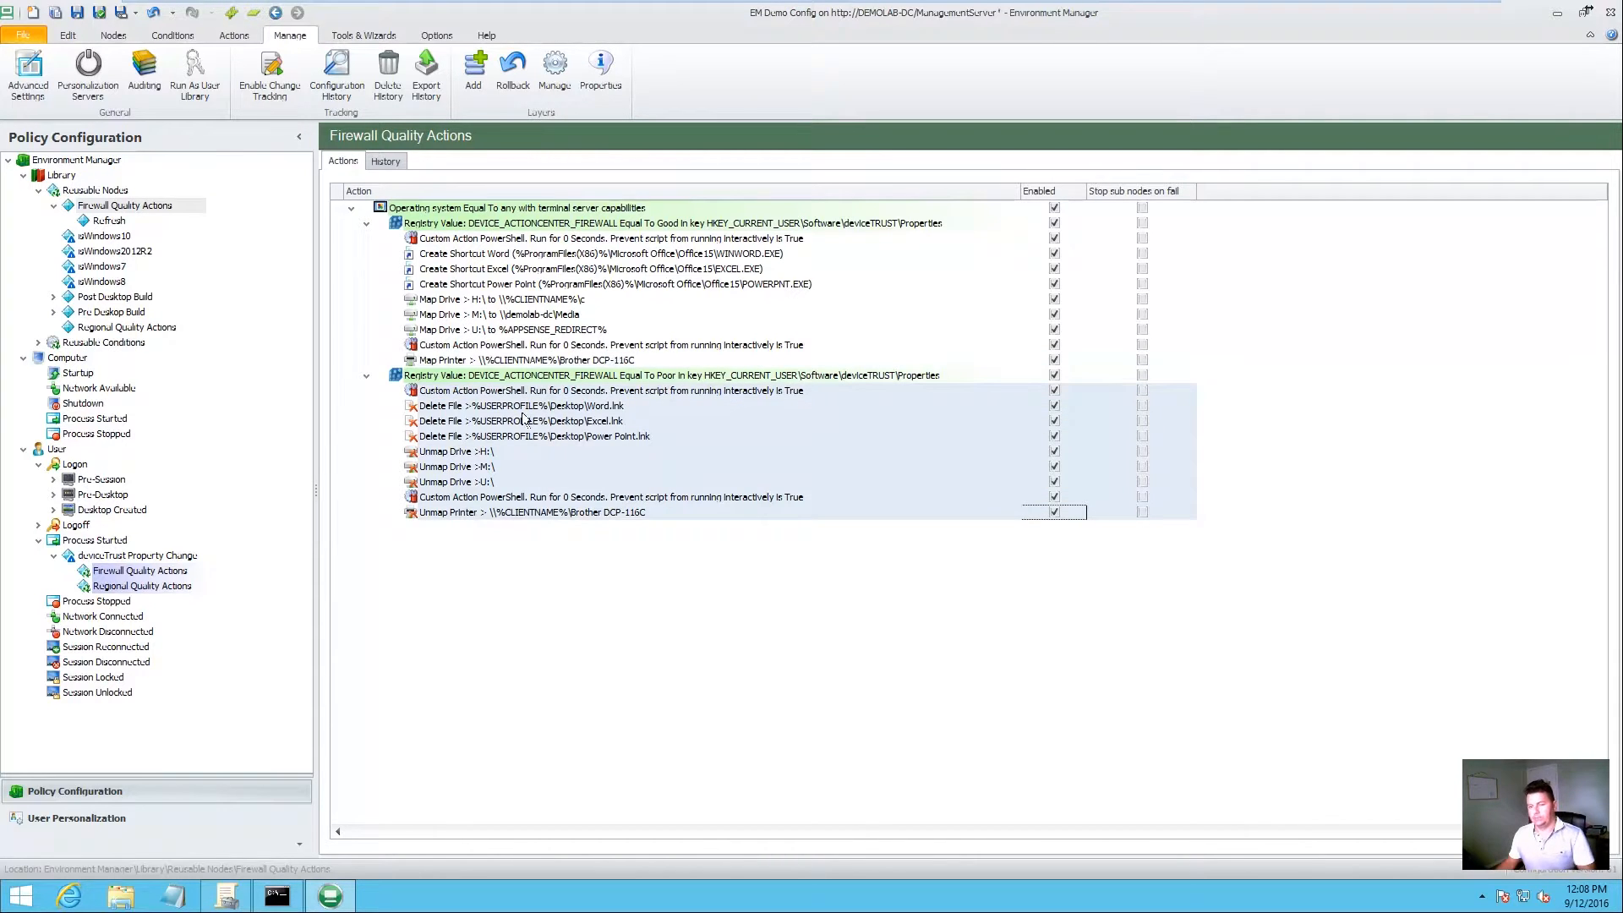
click(484, 594)
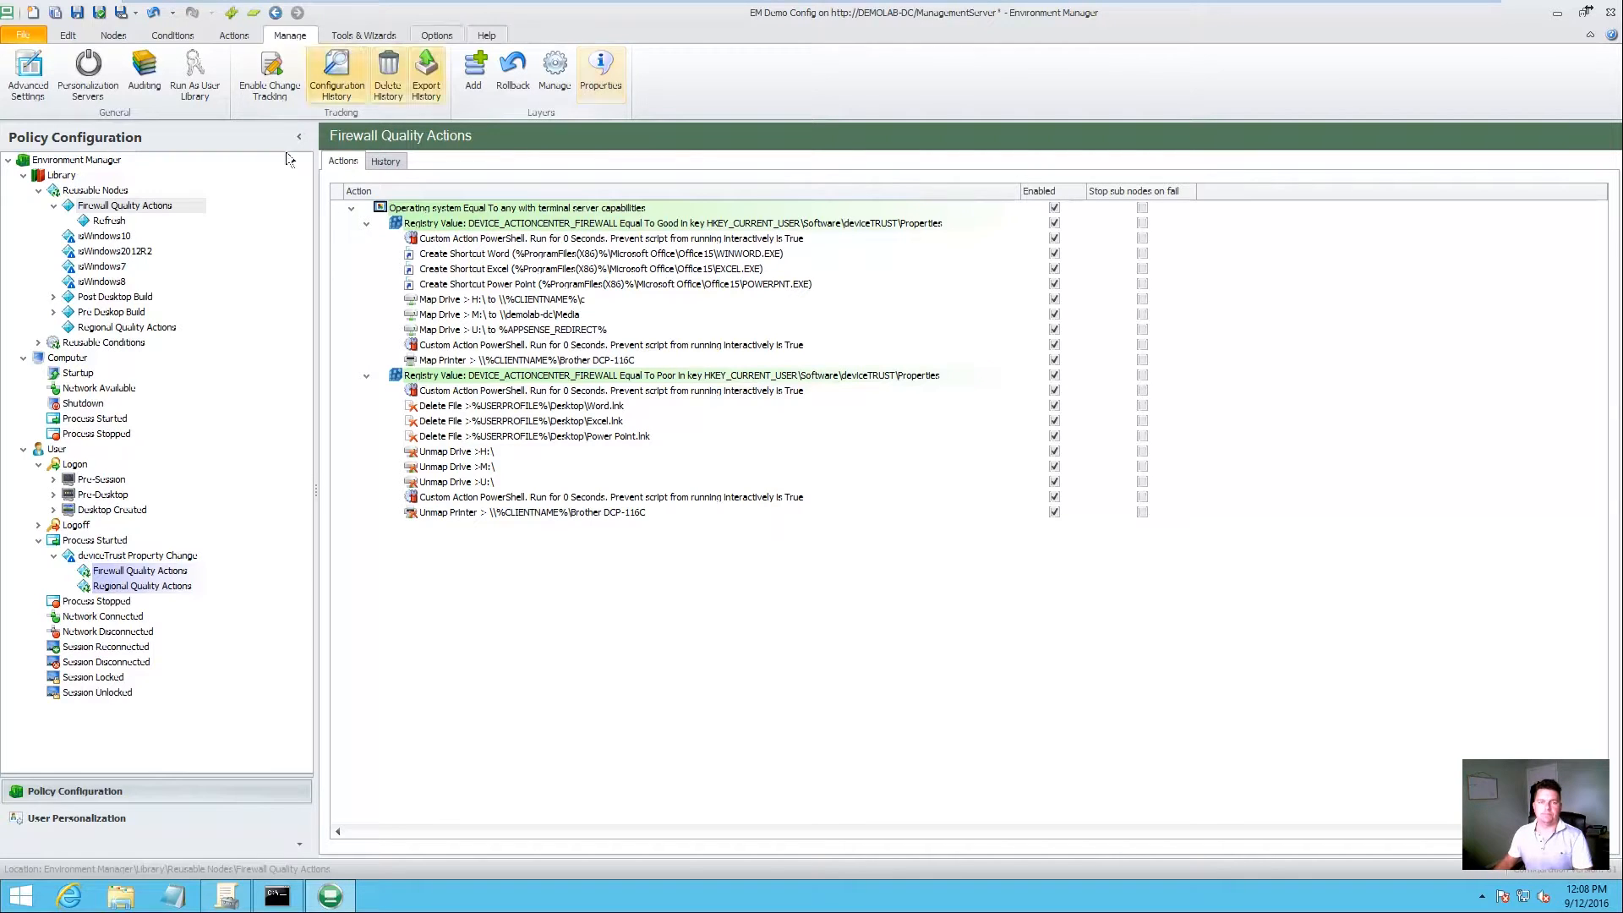
click(126, 558)
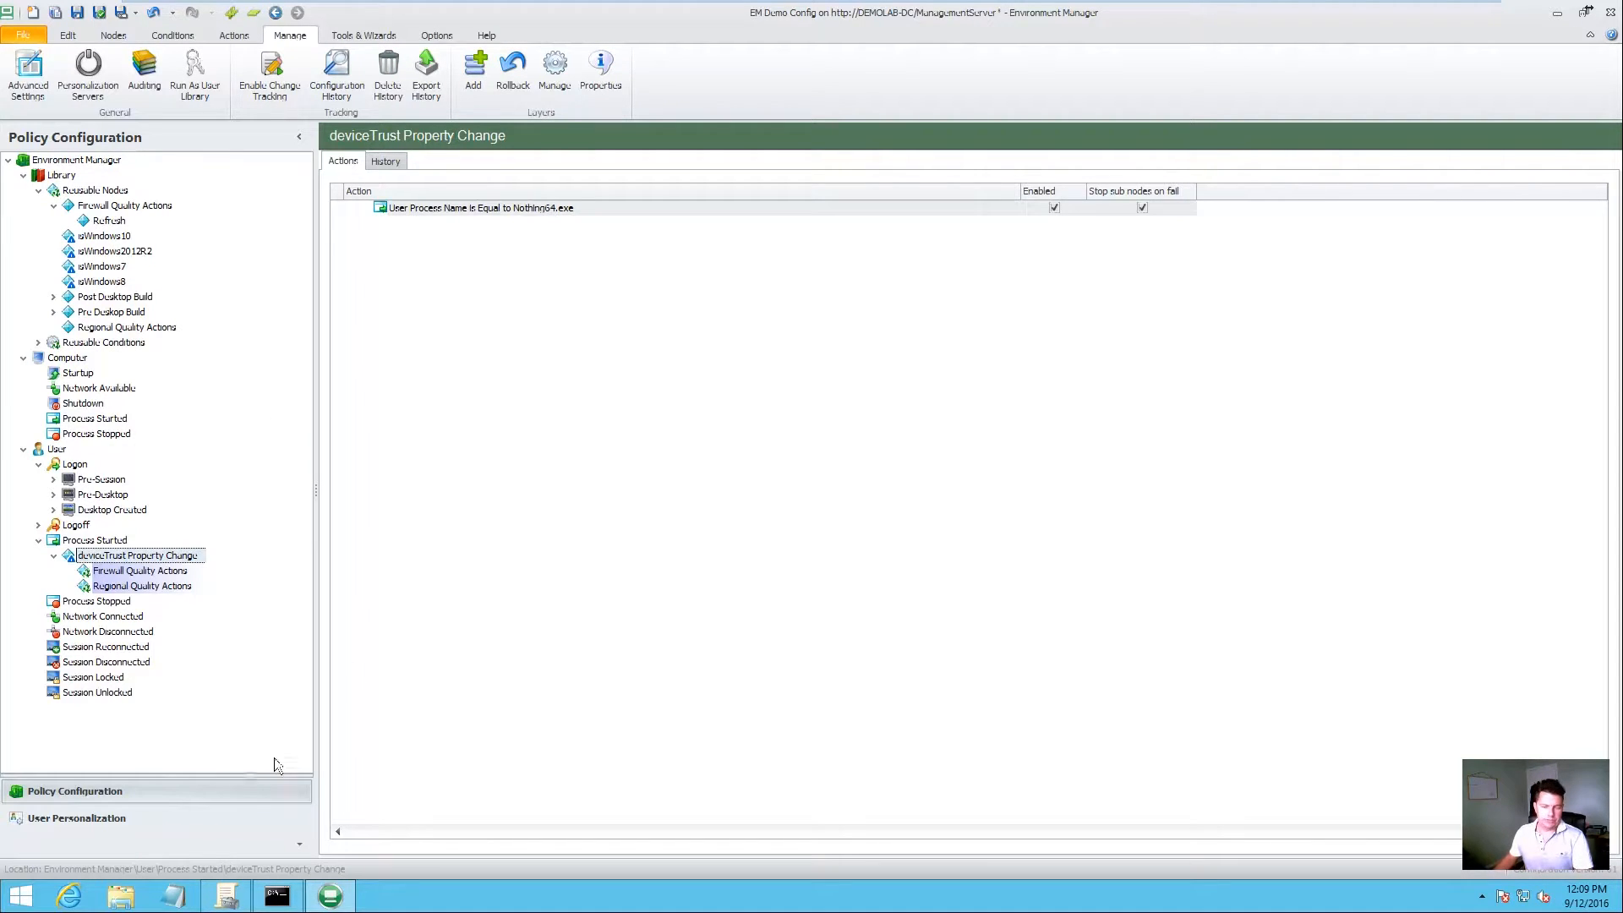
Step: In Group Policy Management, open the Default Domain Controllers Policy for editing
click(244, 883)
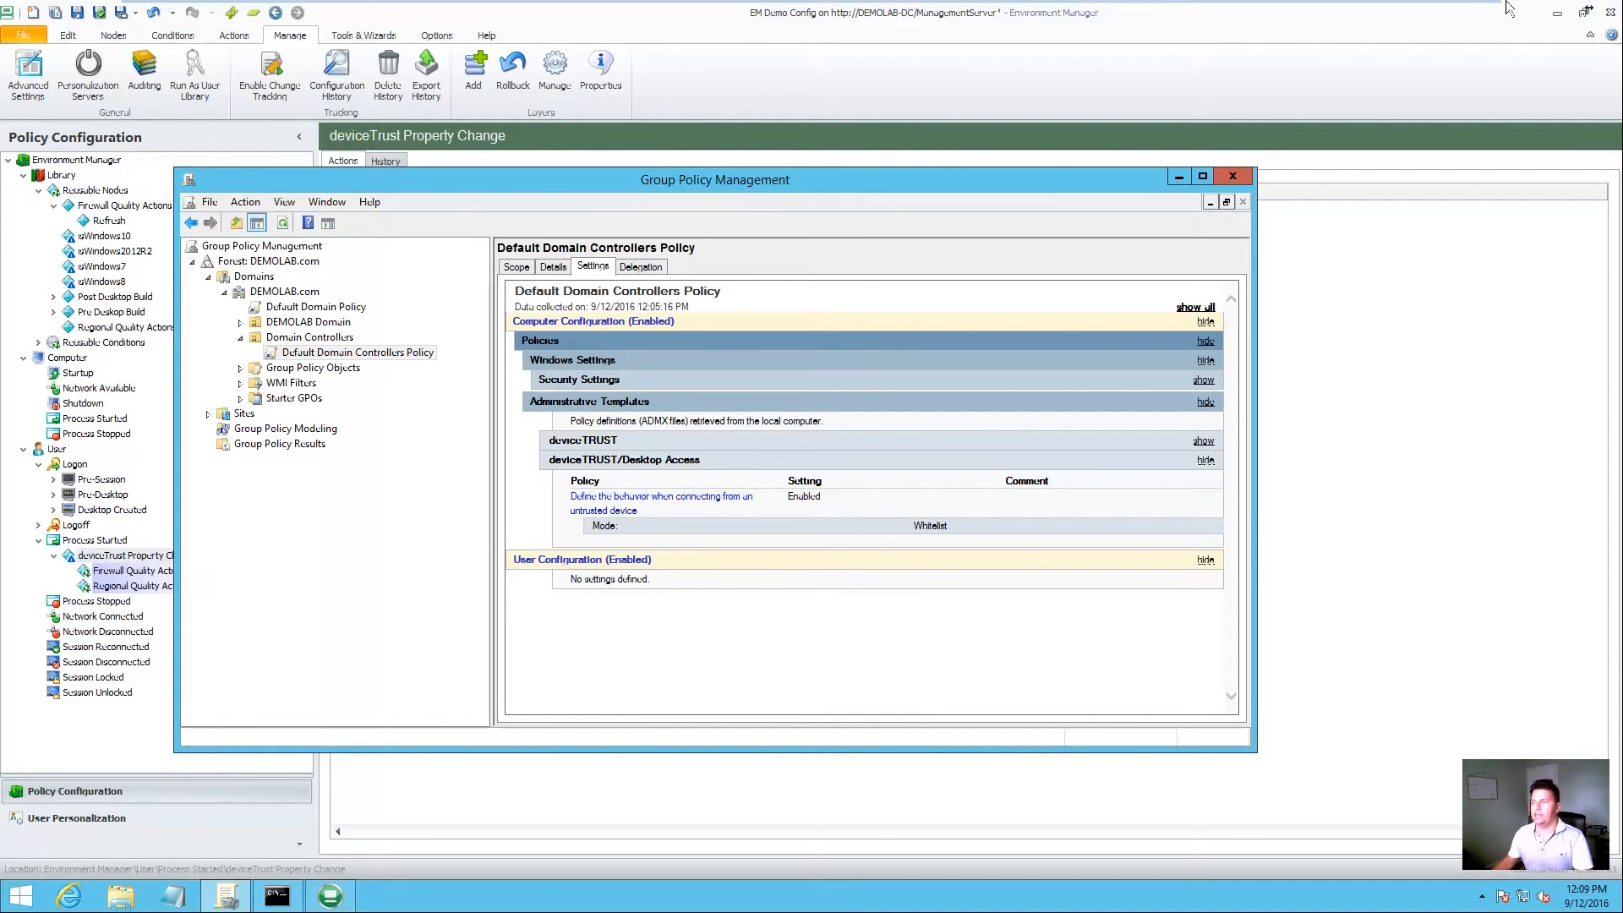
click(1557, 13)
click(343, 353)
right_click(358, 348)
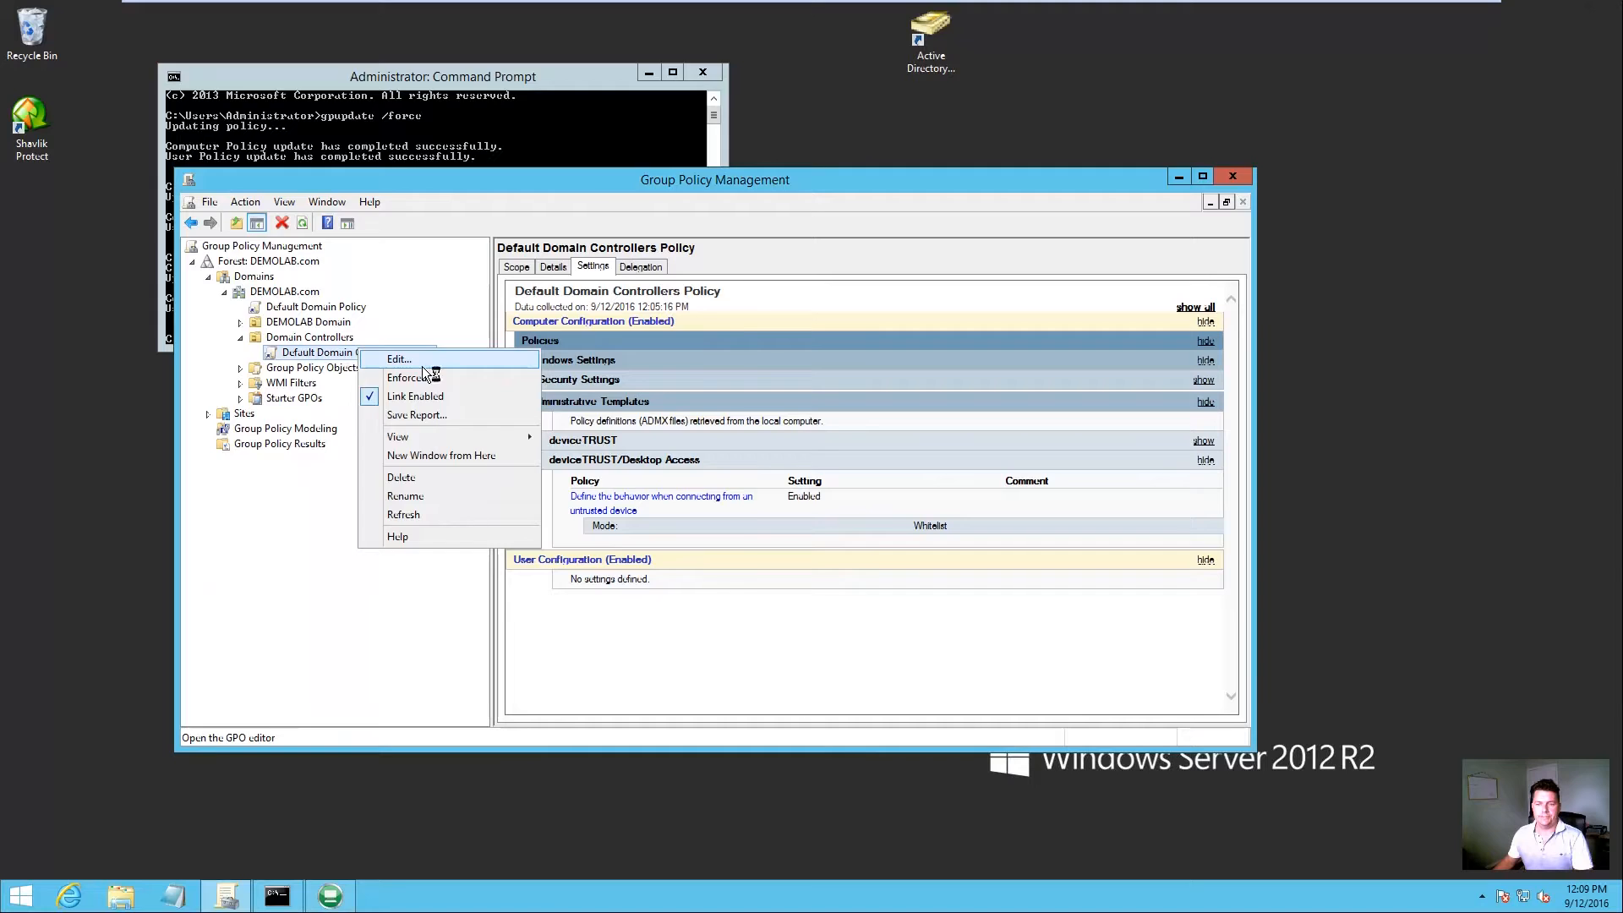
click(422, 363)
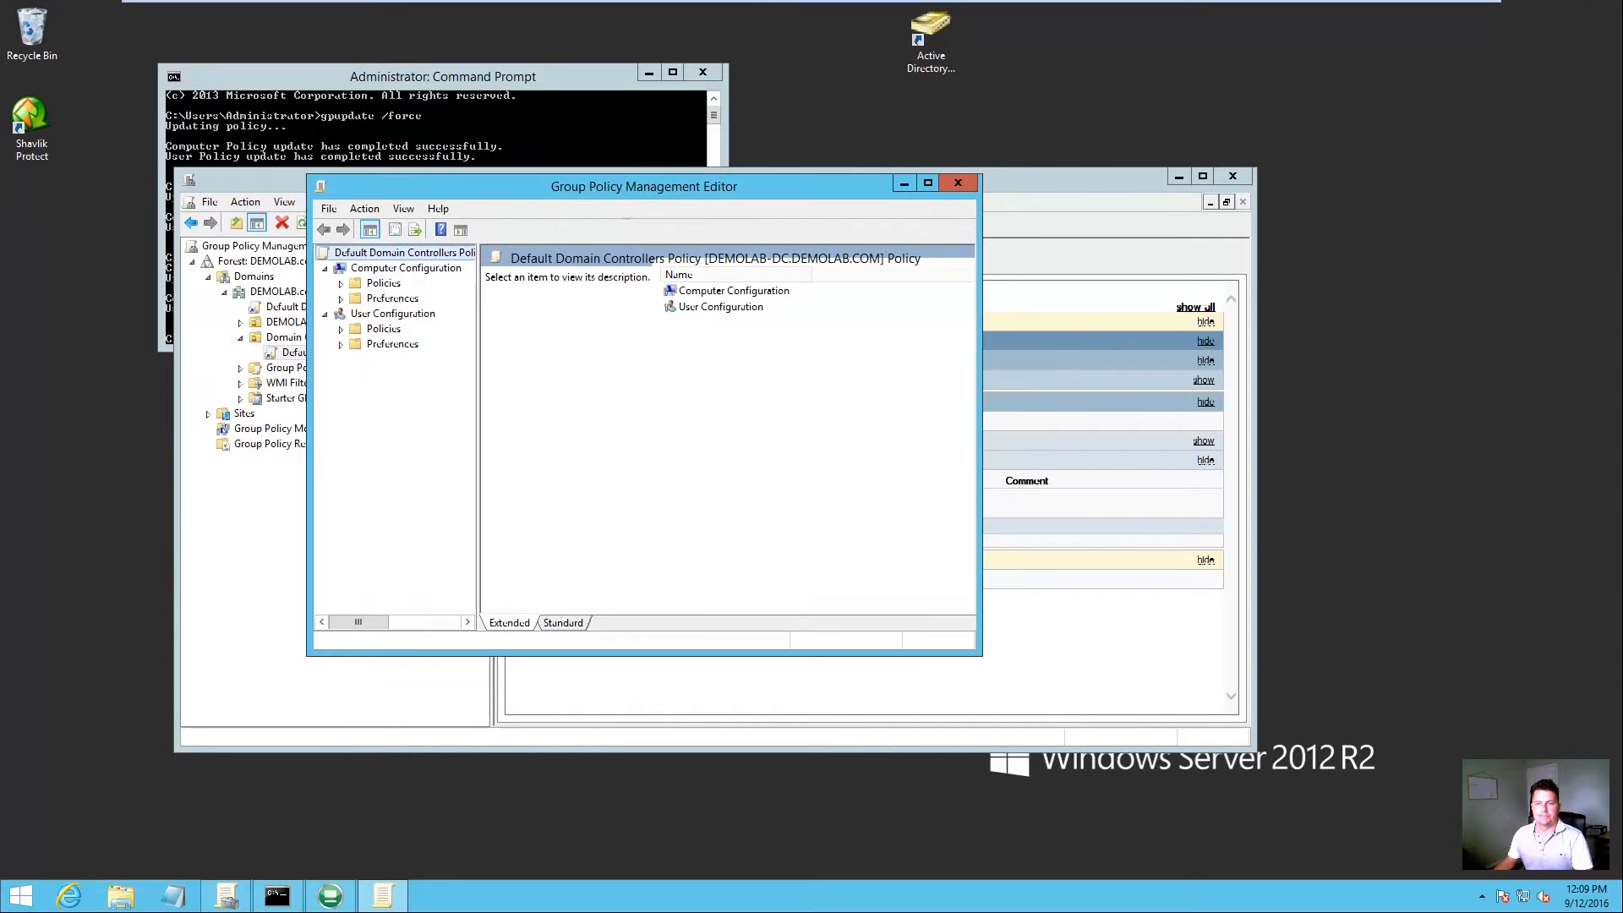
Step: Navigate to Policies > Administrative Templates > deviceTRUST > Triggers and enlarge the editor to show State and Comment
click(340, 283)
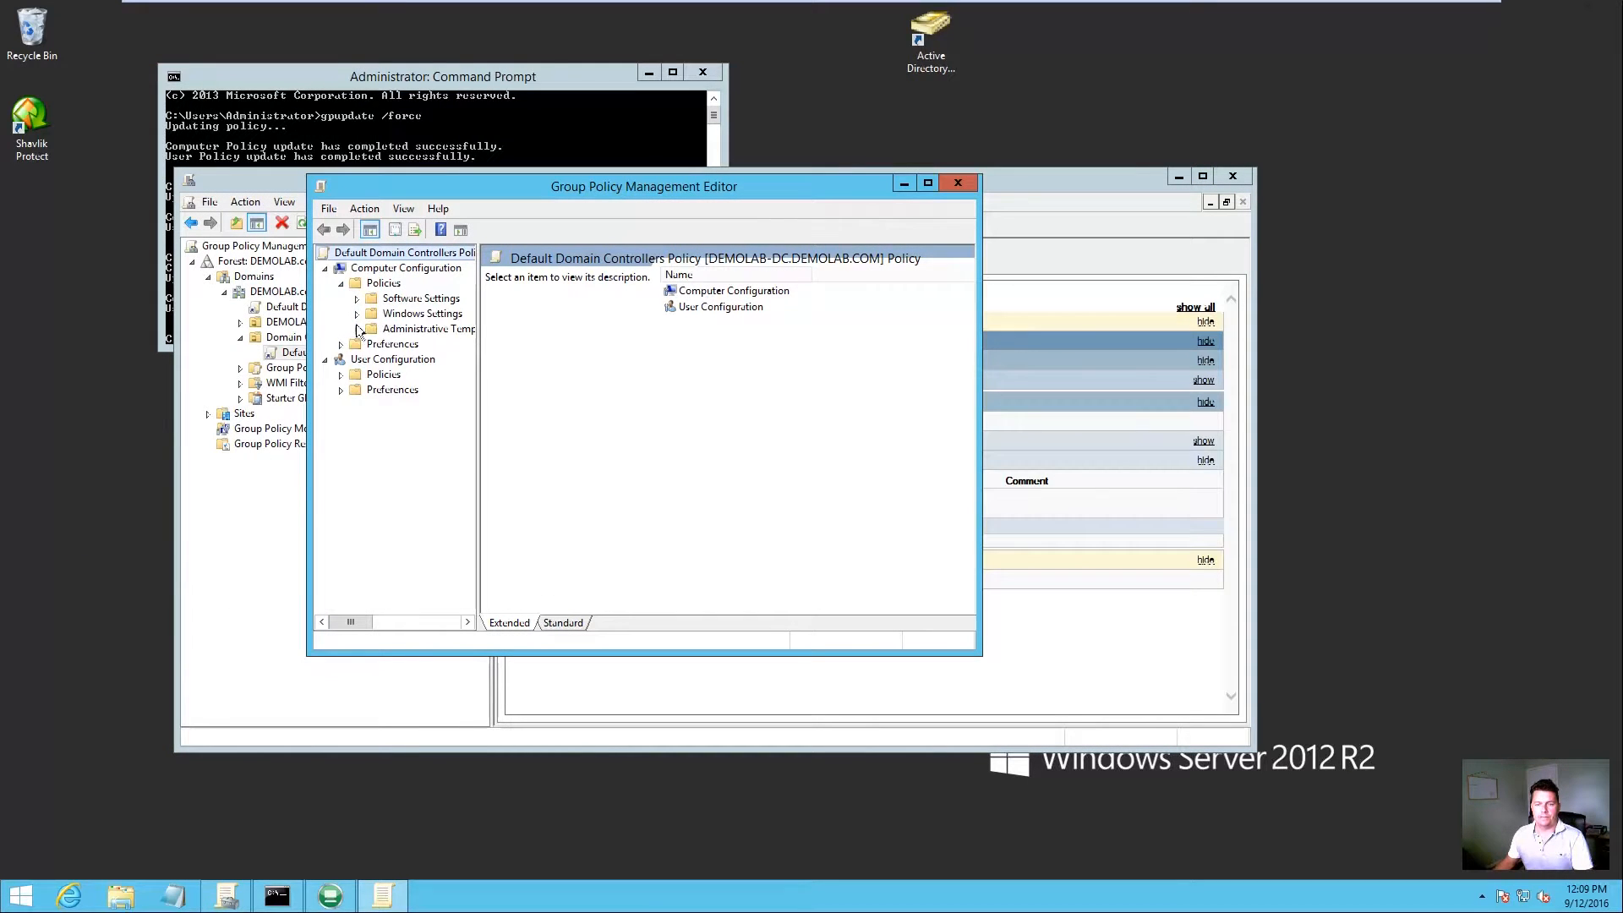
click(356, 329)
click(373, 360)
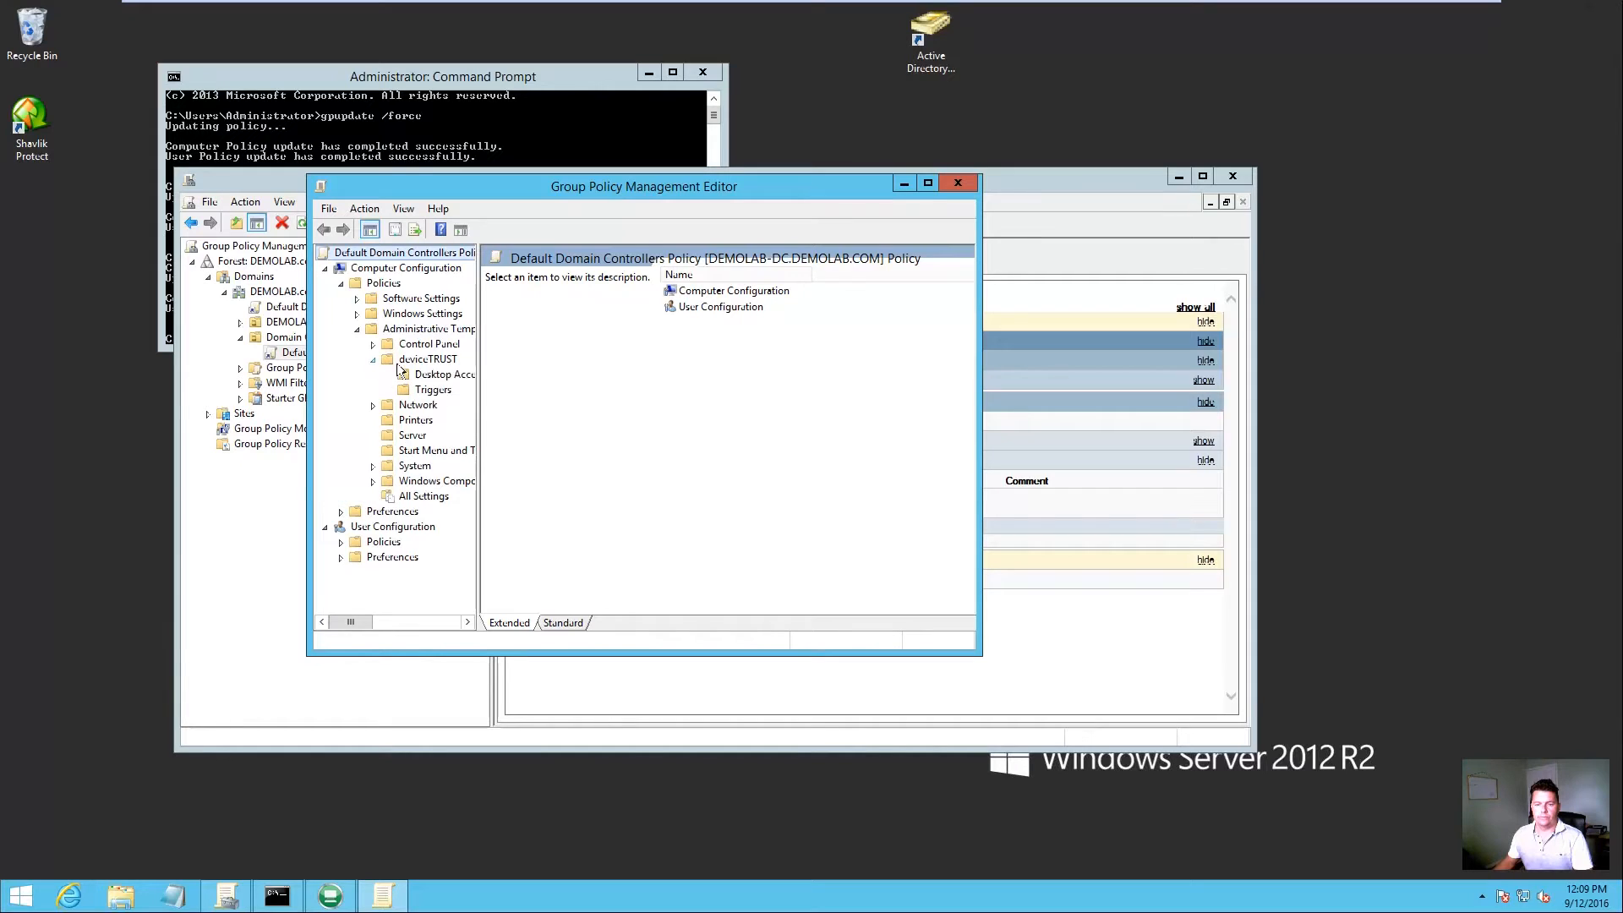
drag(478, 354, 561, 355)
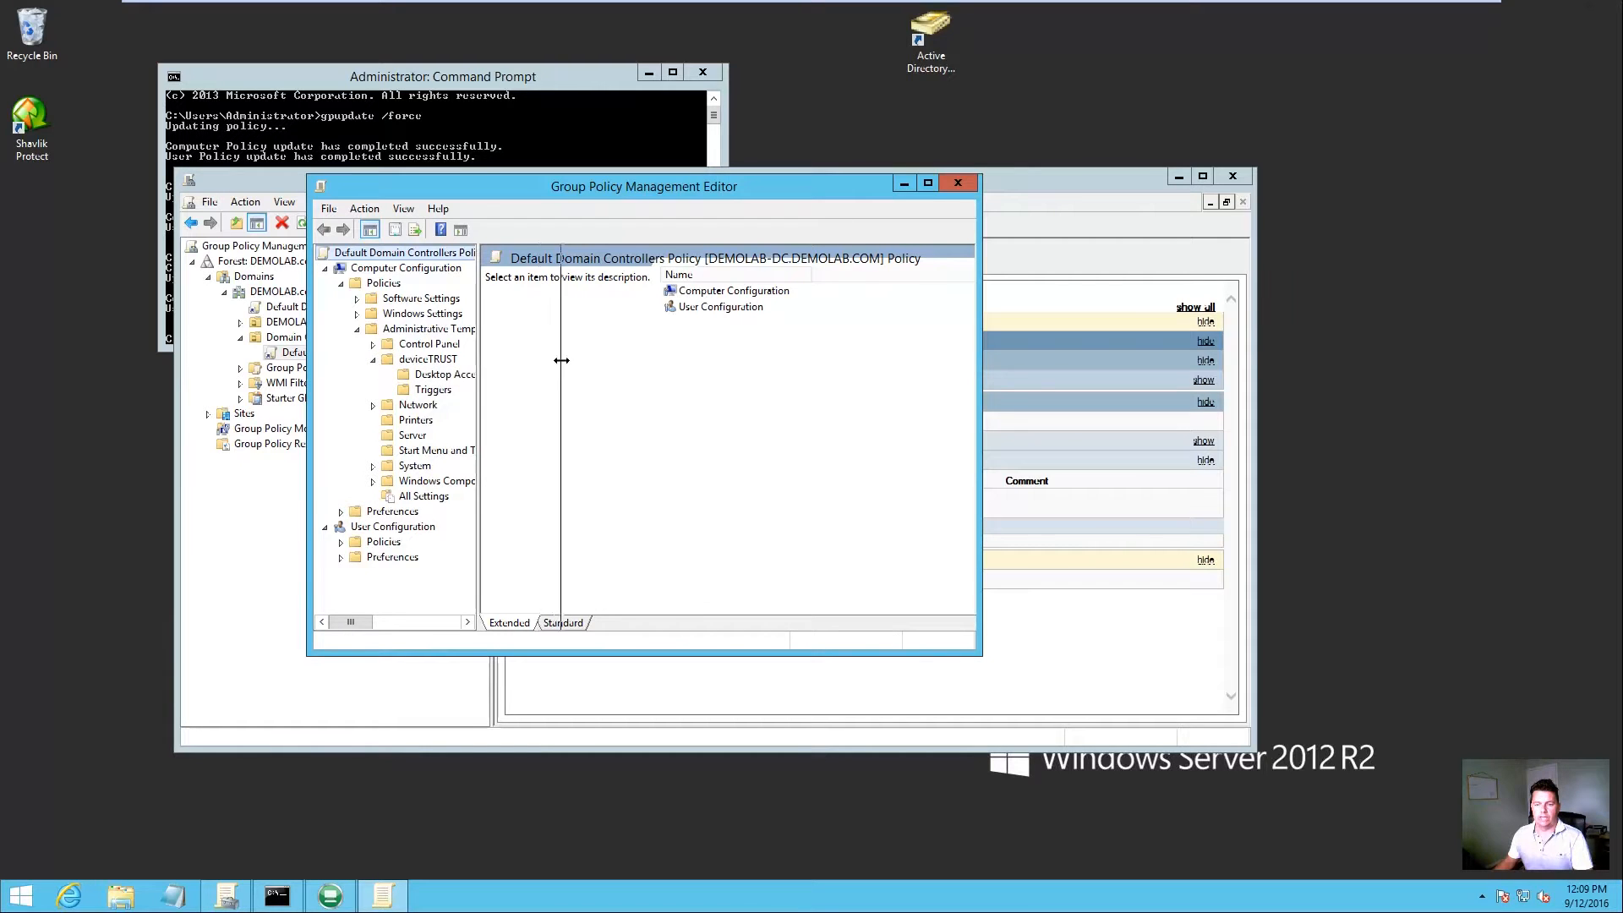
click(432, 390)
drag(970, 651, 1513, 712)
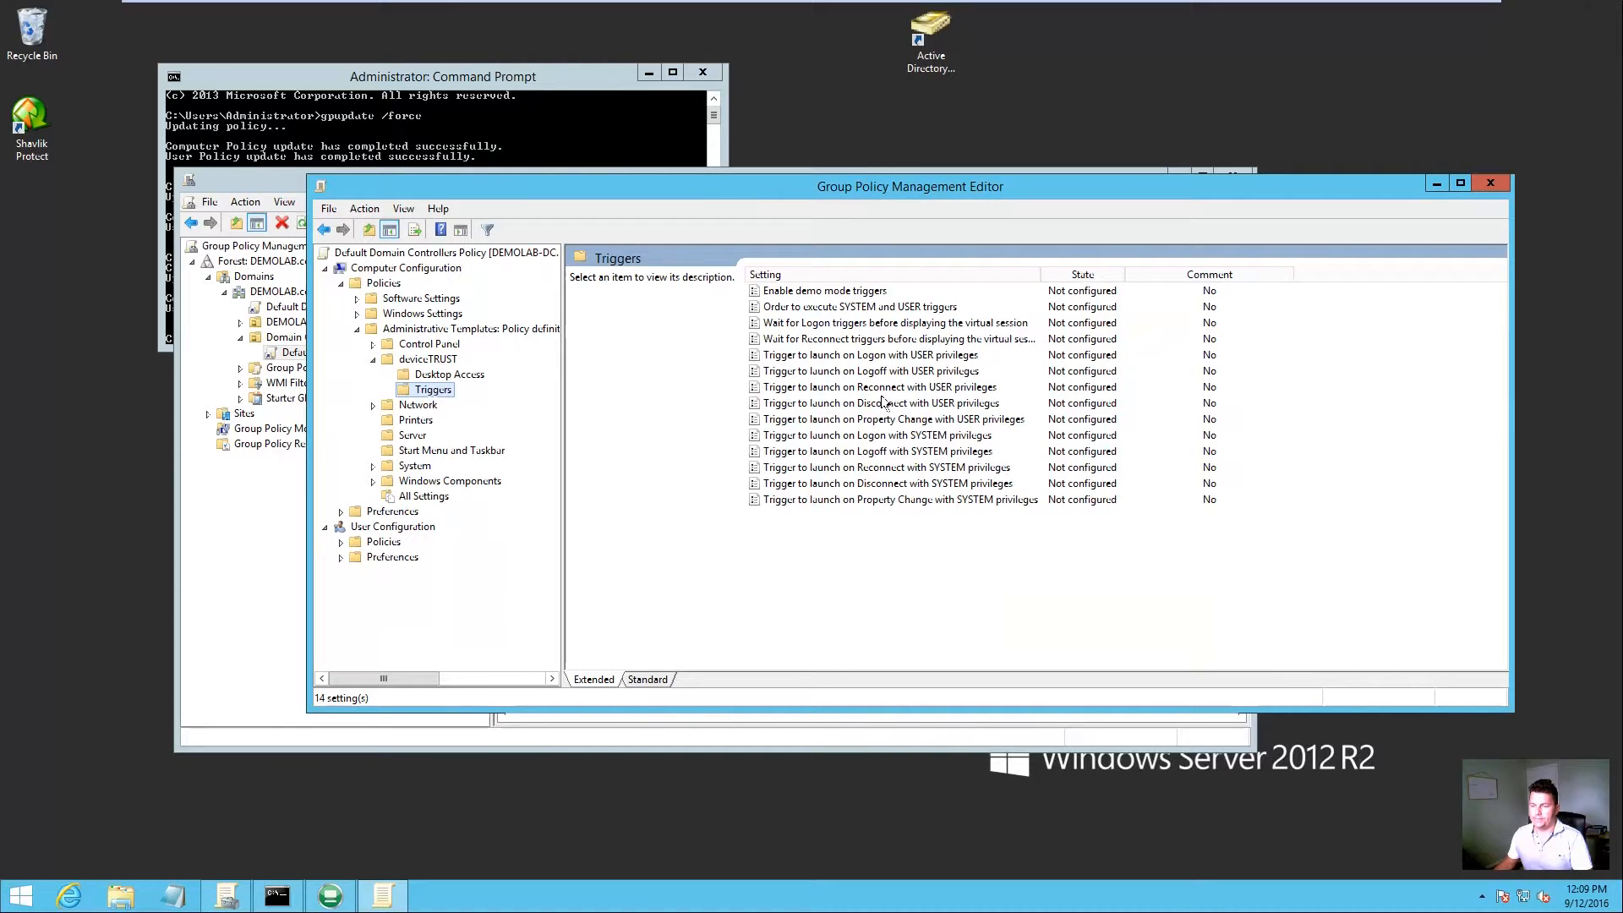
Step: Enable the Property Change with USER privileges trigger and enter the executable path c:\user data\Nothing64.exe
click(876, 425)
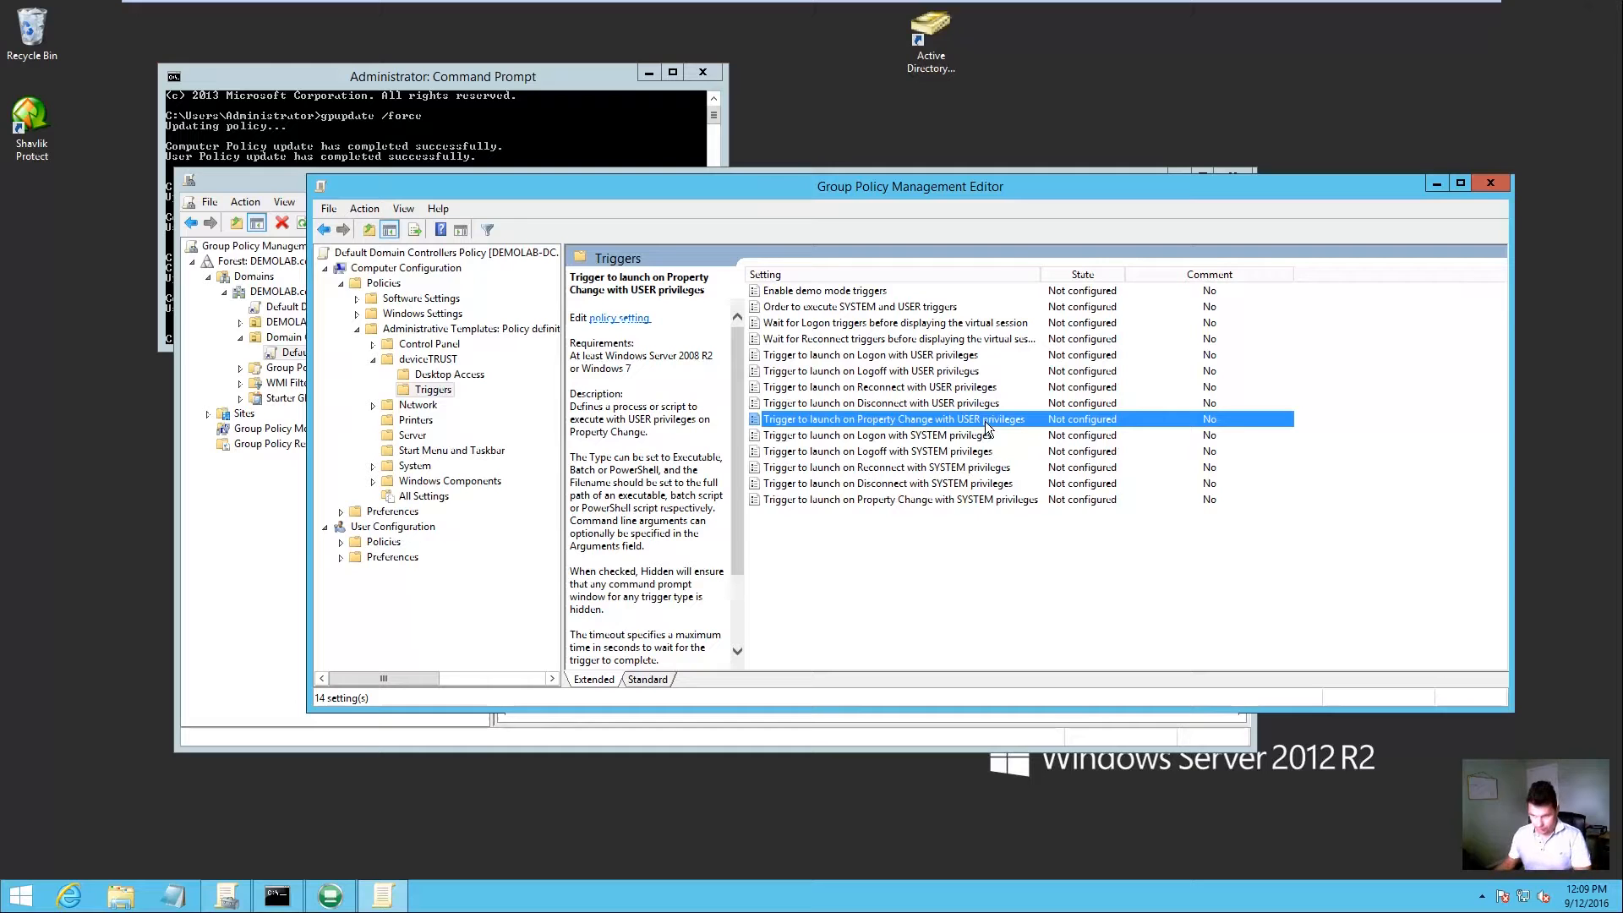
double_click(985, 422)
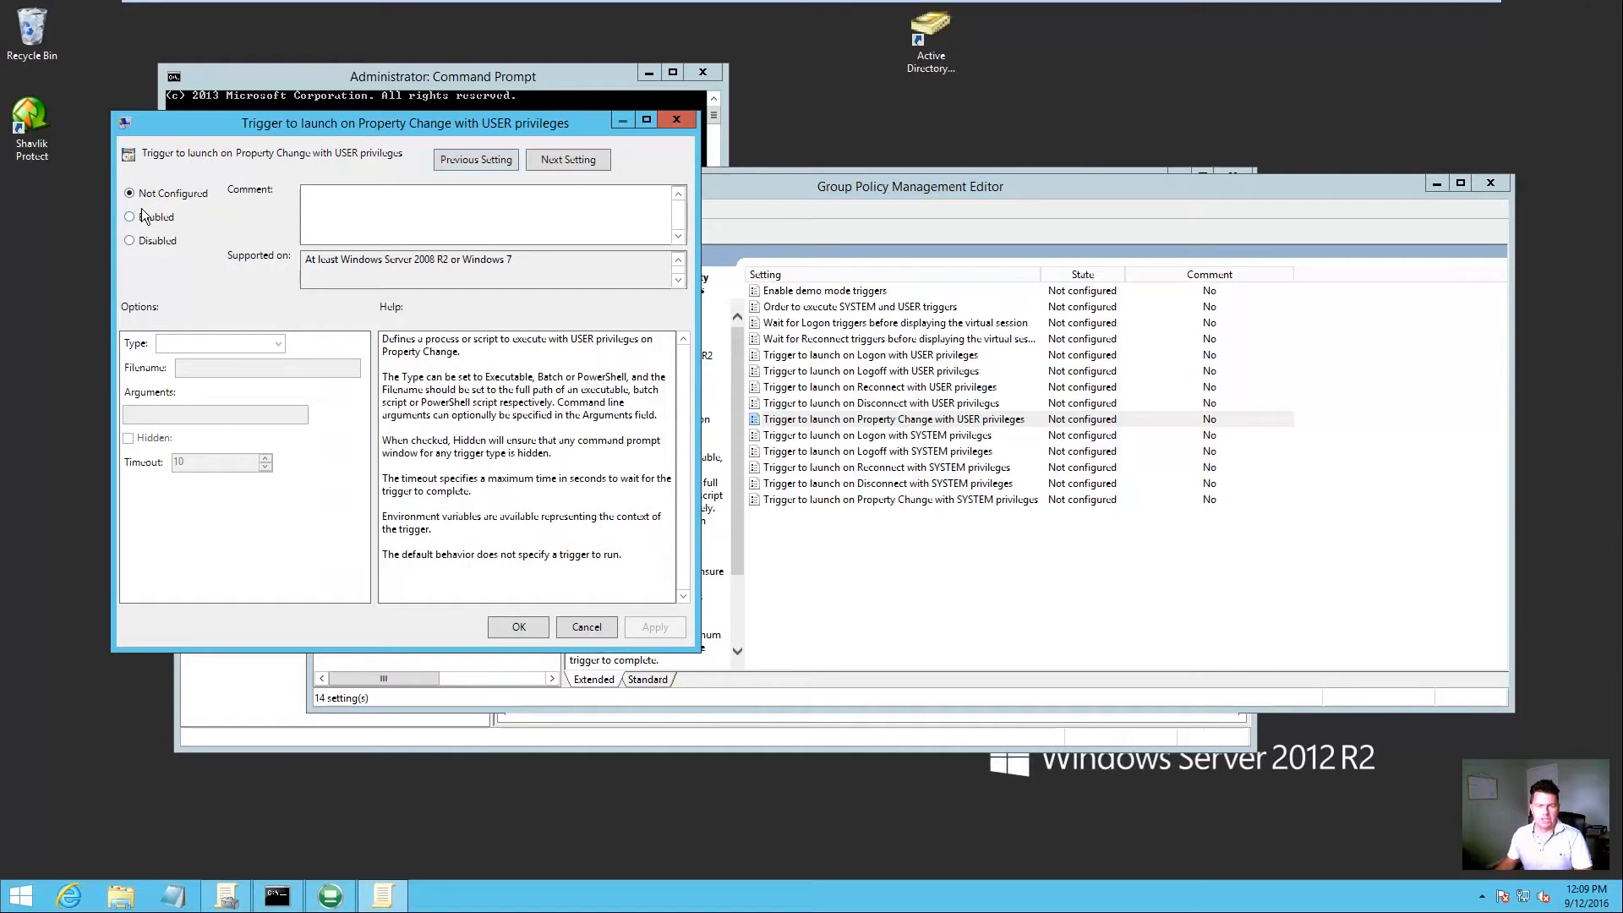
click(140, 221)
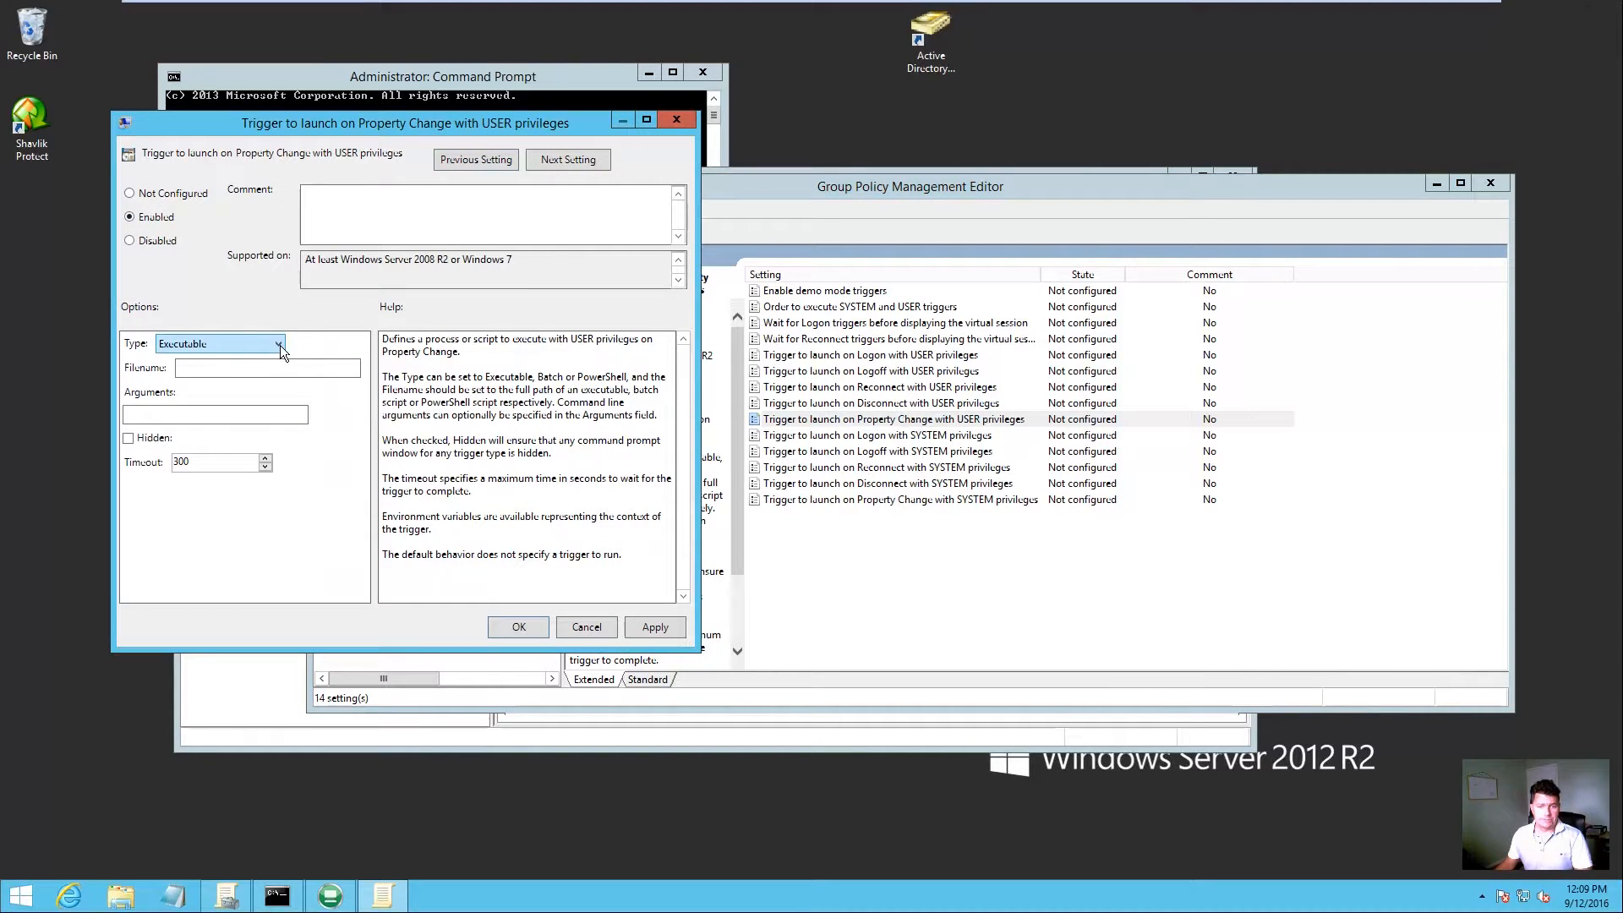
click(261, 369)
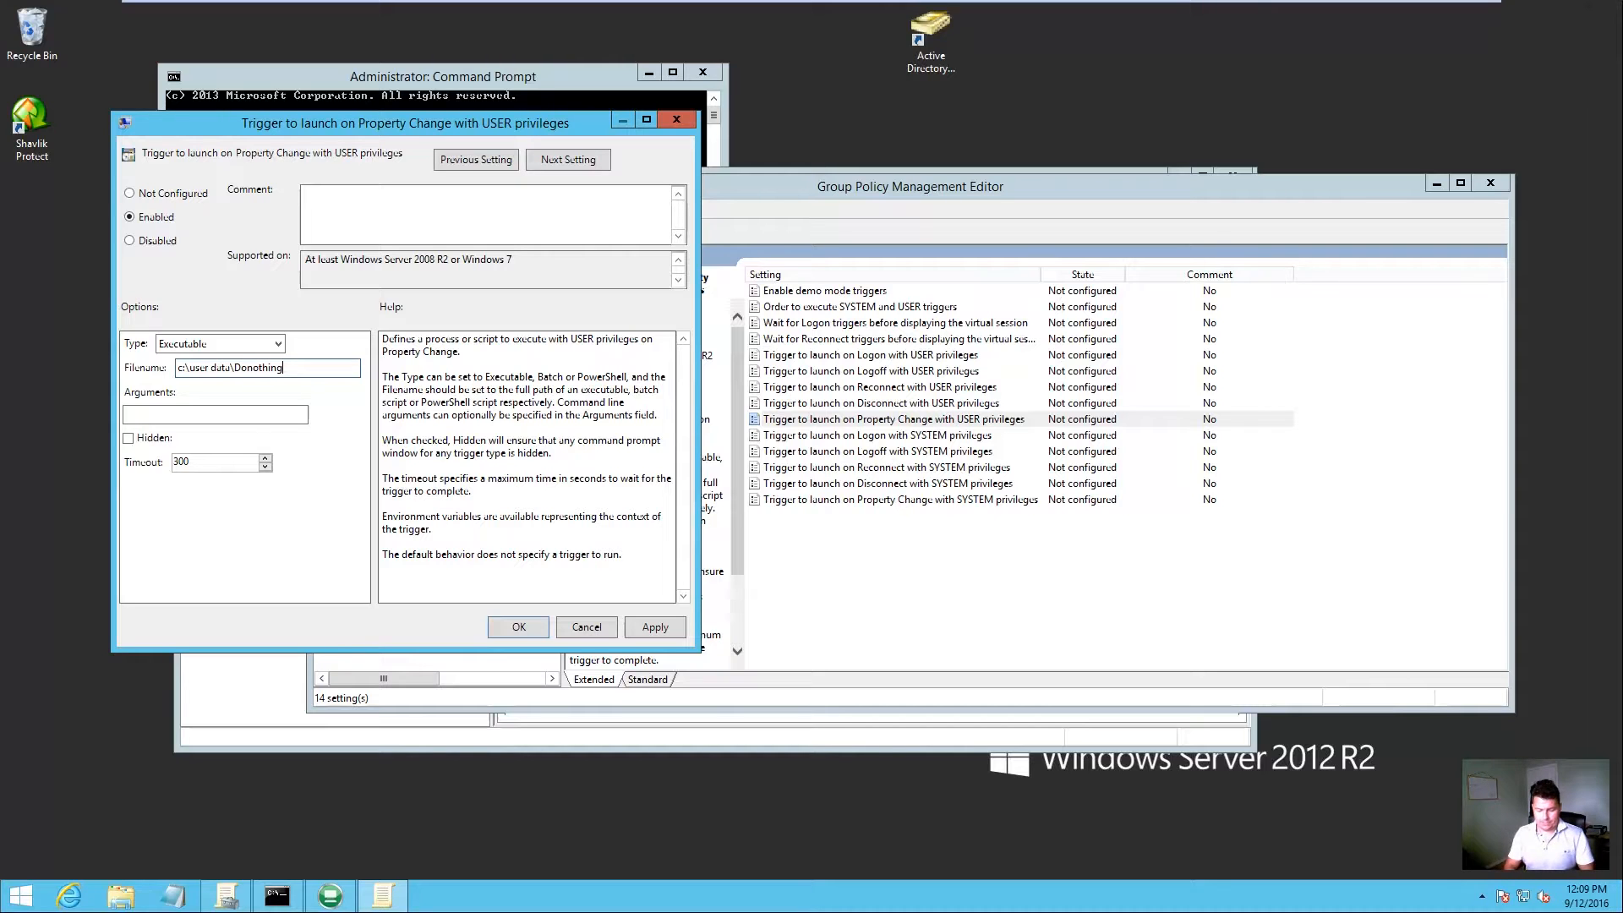
text(Nothing64.exe)
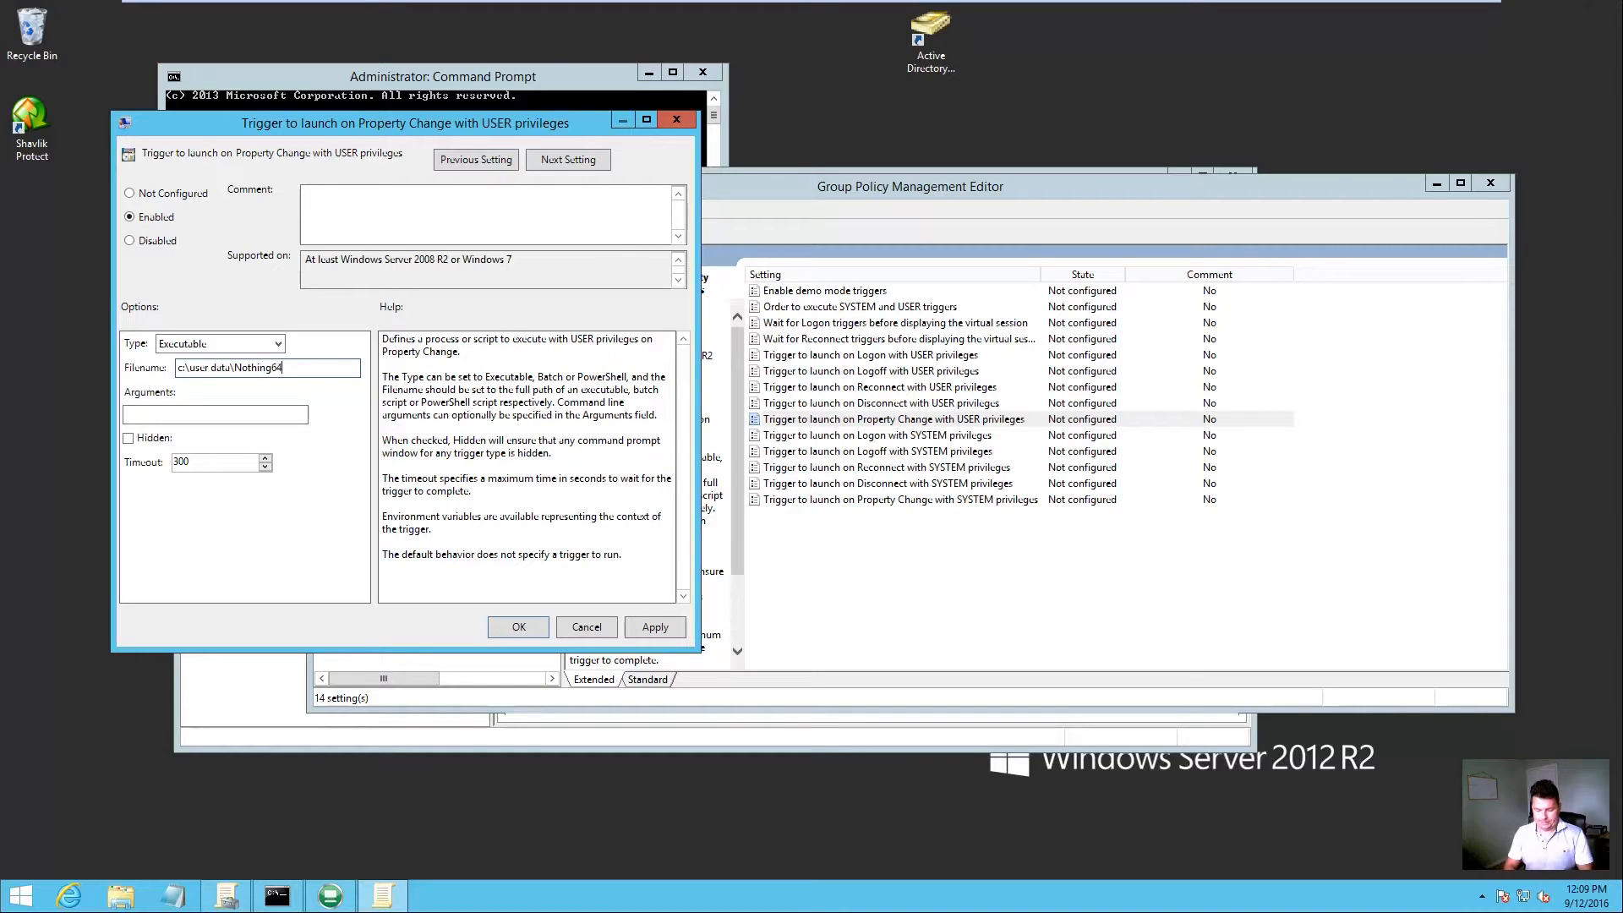
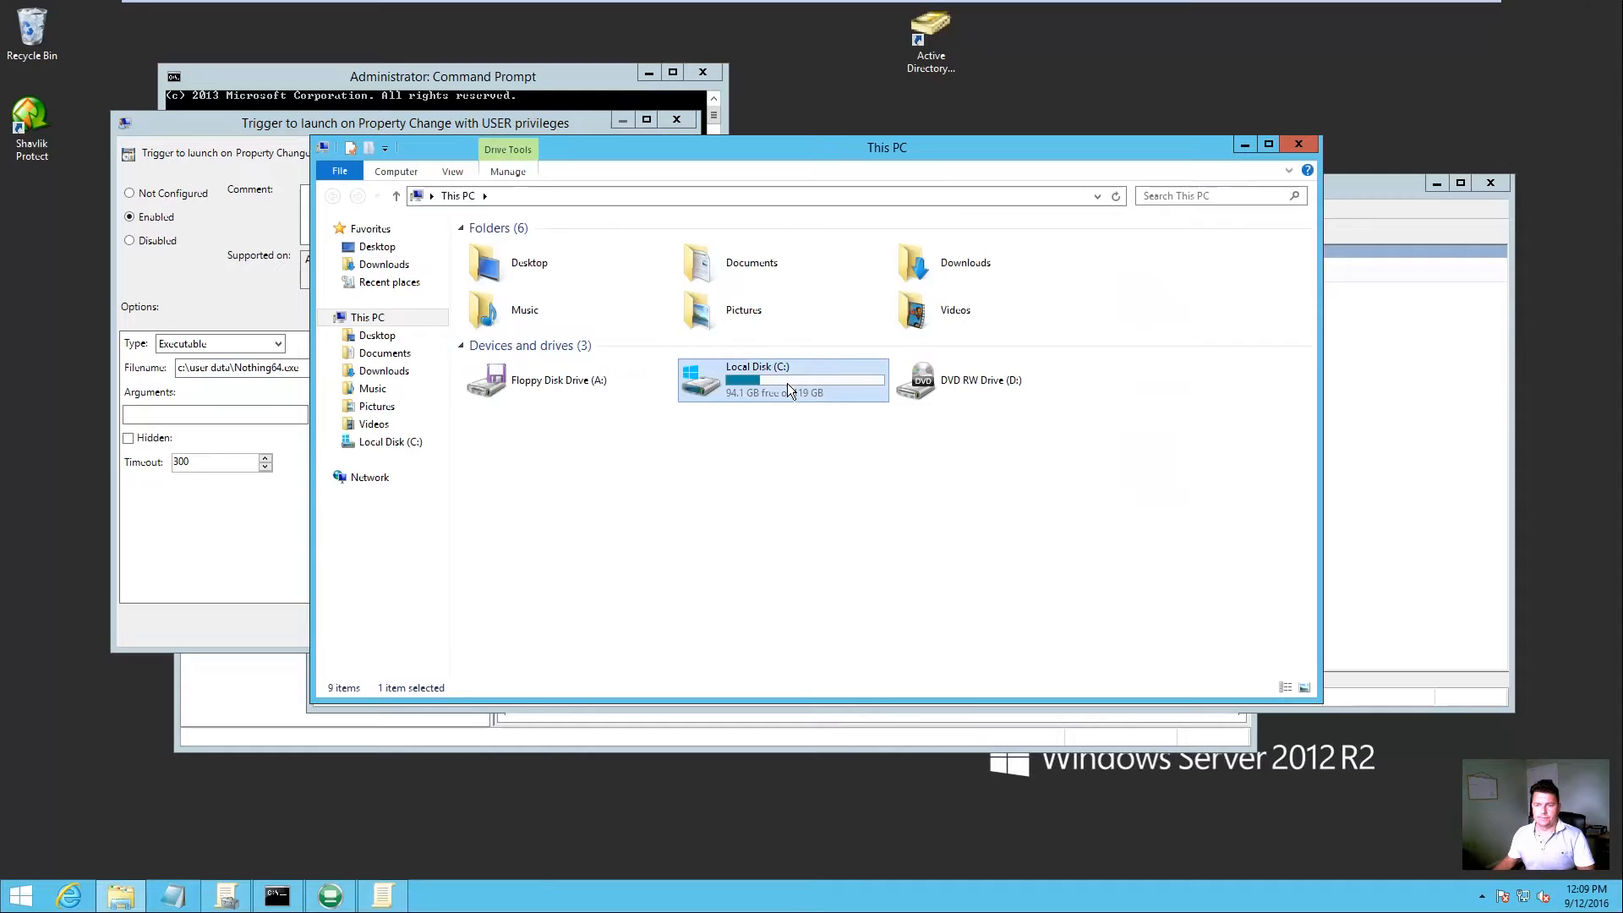
Step: Browse to C:\User Data in File Explorer and select Nothing64.exe to confirm it exists
double_click(788, 389)
double_click(521, 374)
click(528, 359)
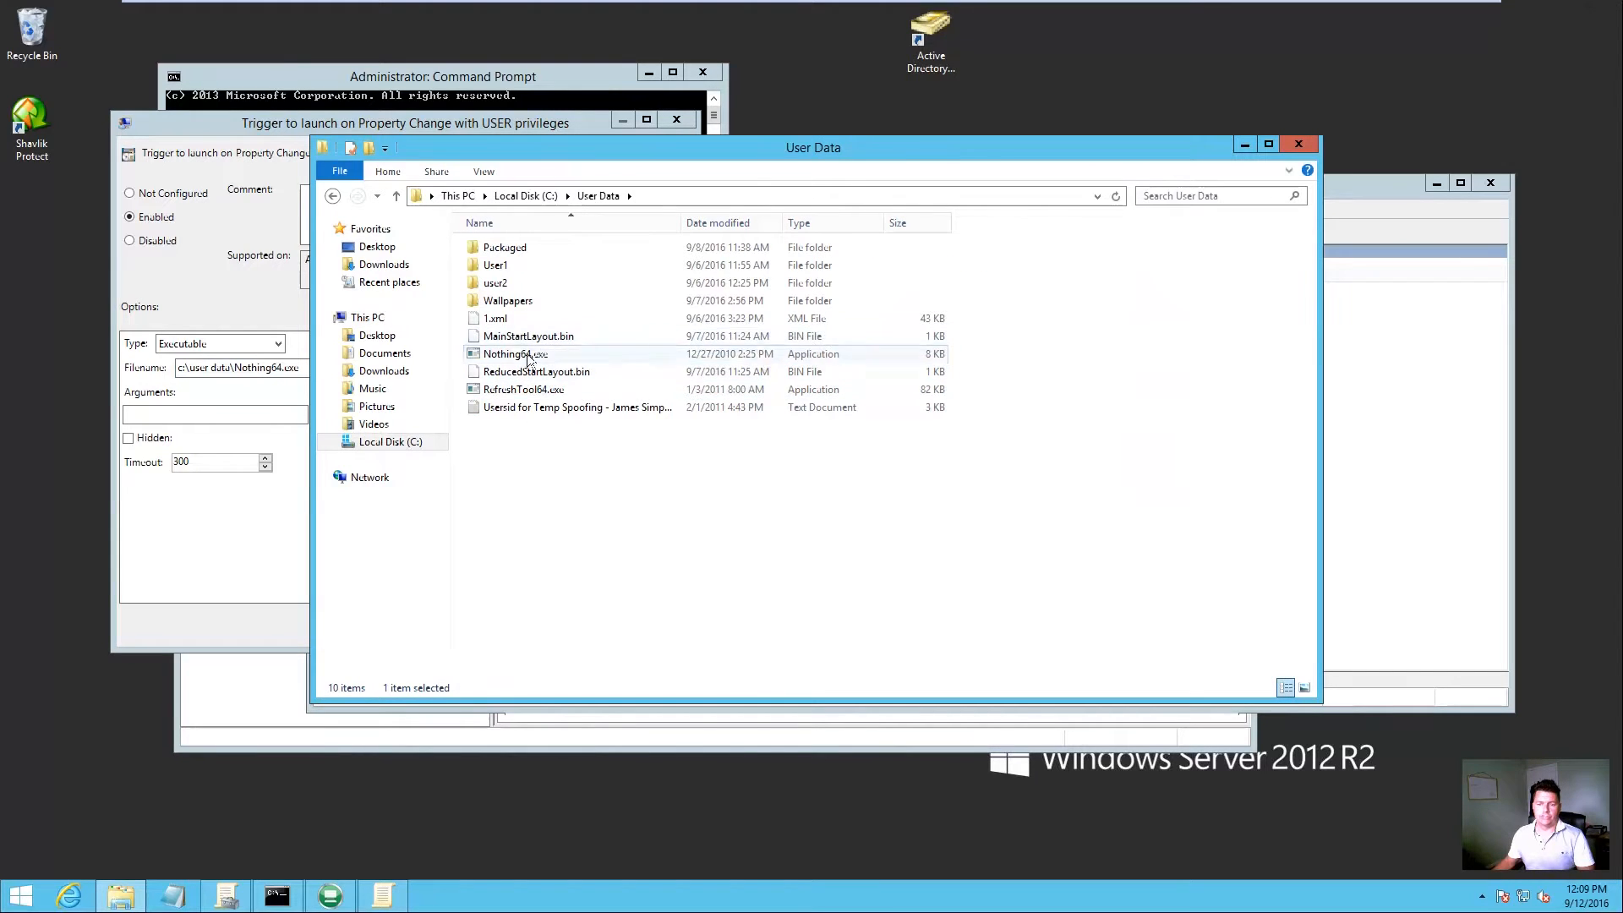
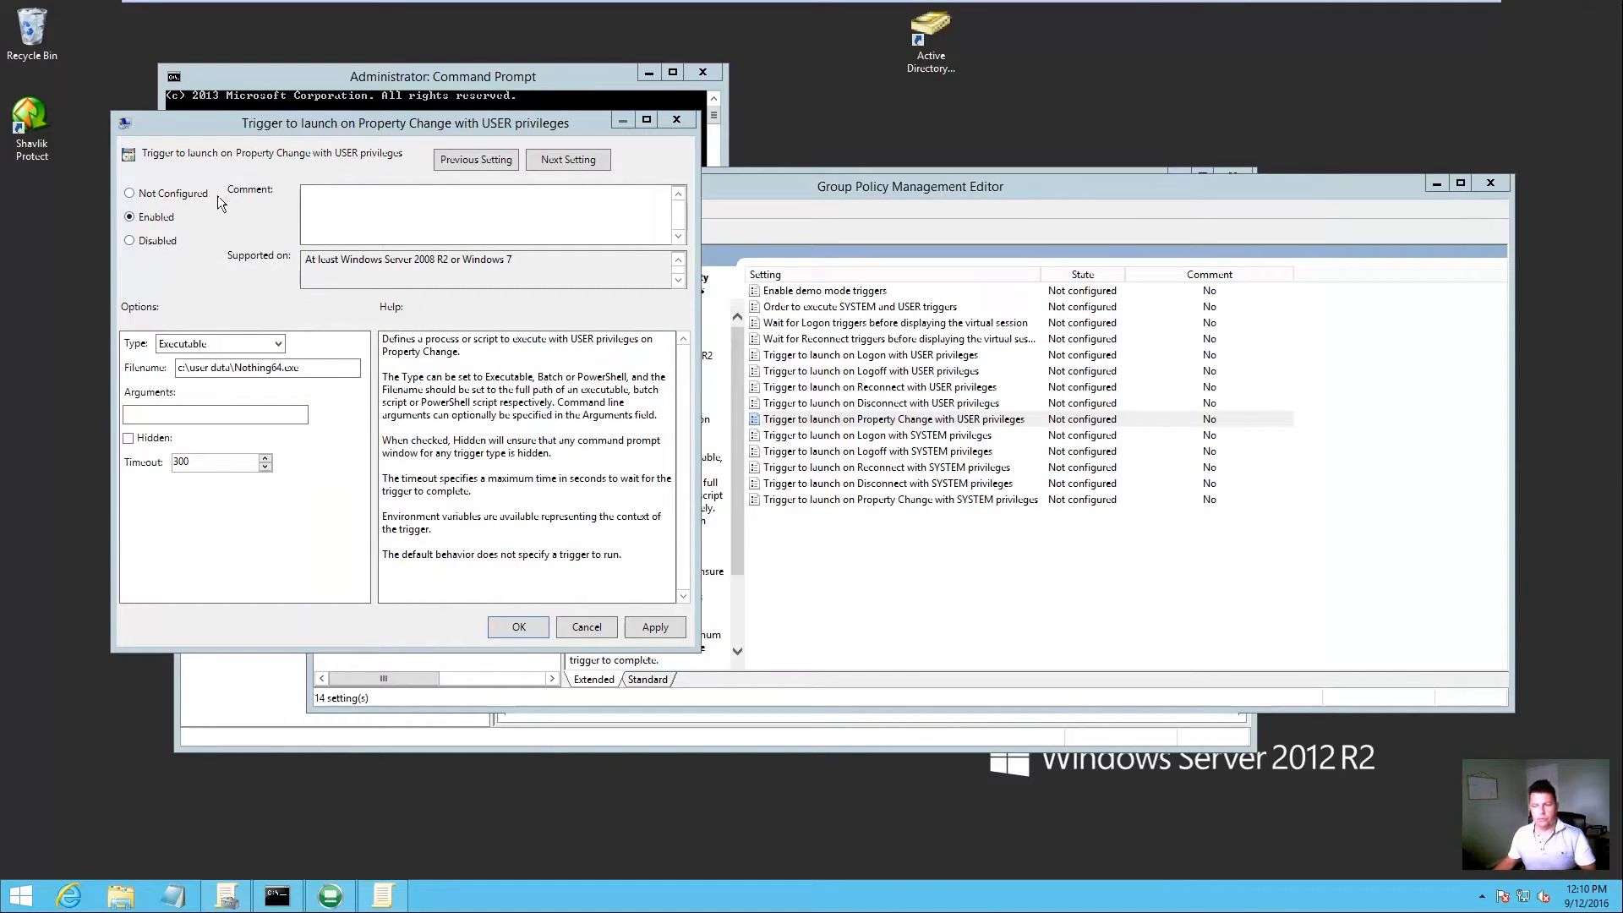
Step: Apply and save the enabled Property Change with USER privileges trigger setting
drag(300, 368, 173, 369)
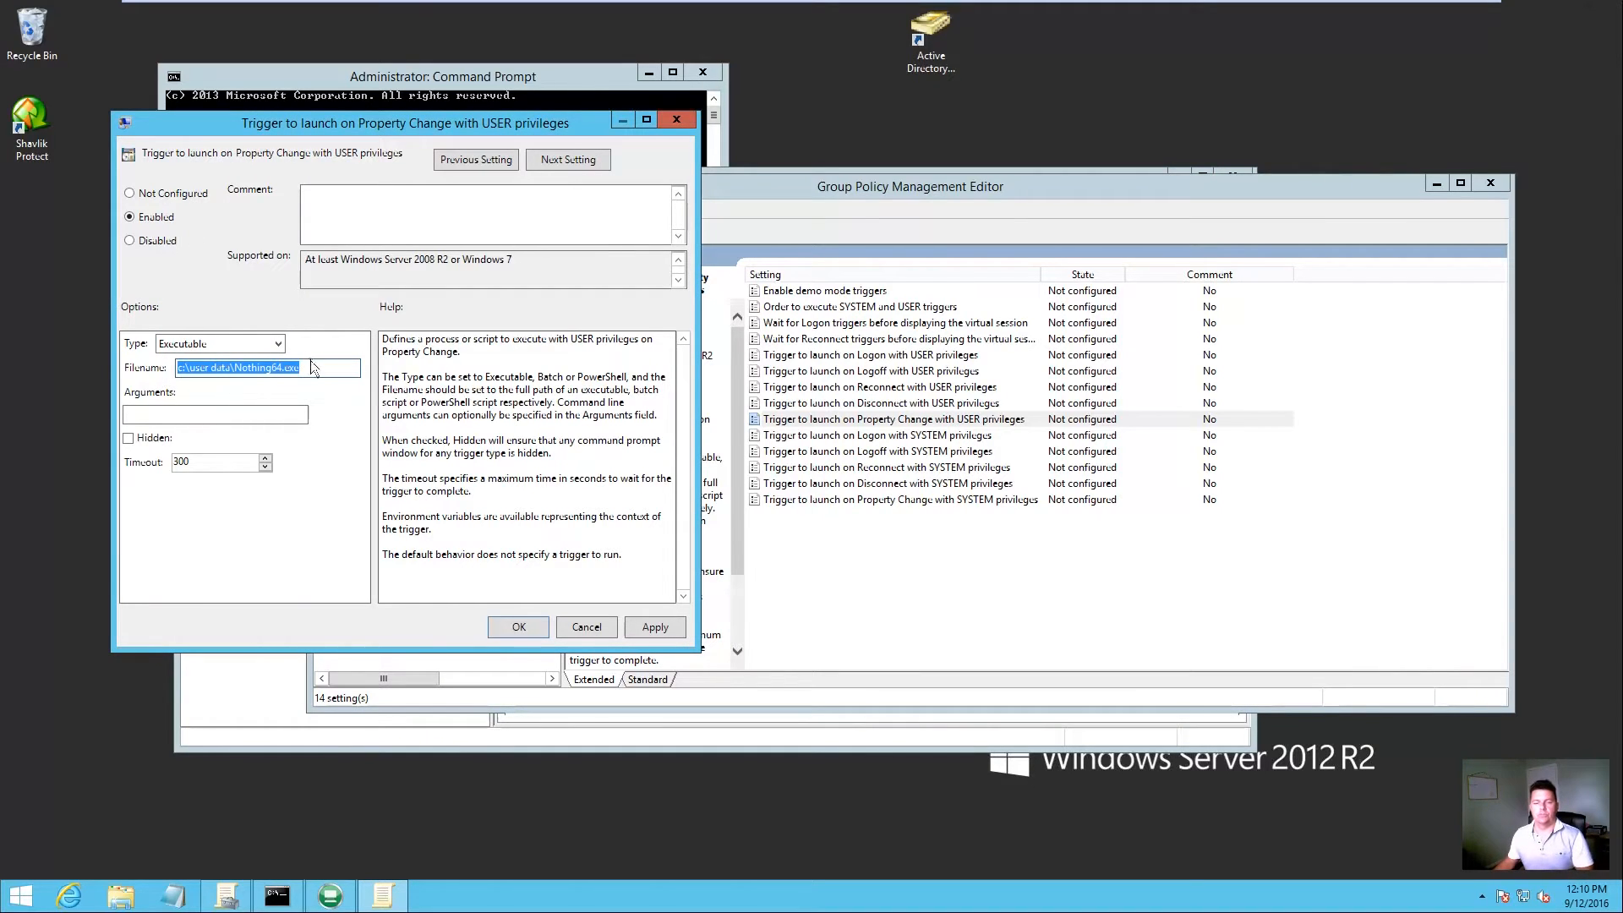
click(666, 631)
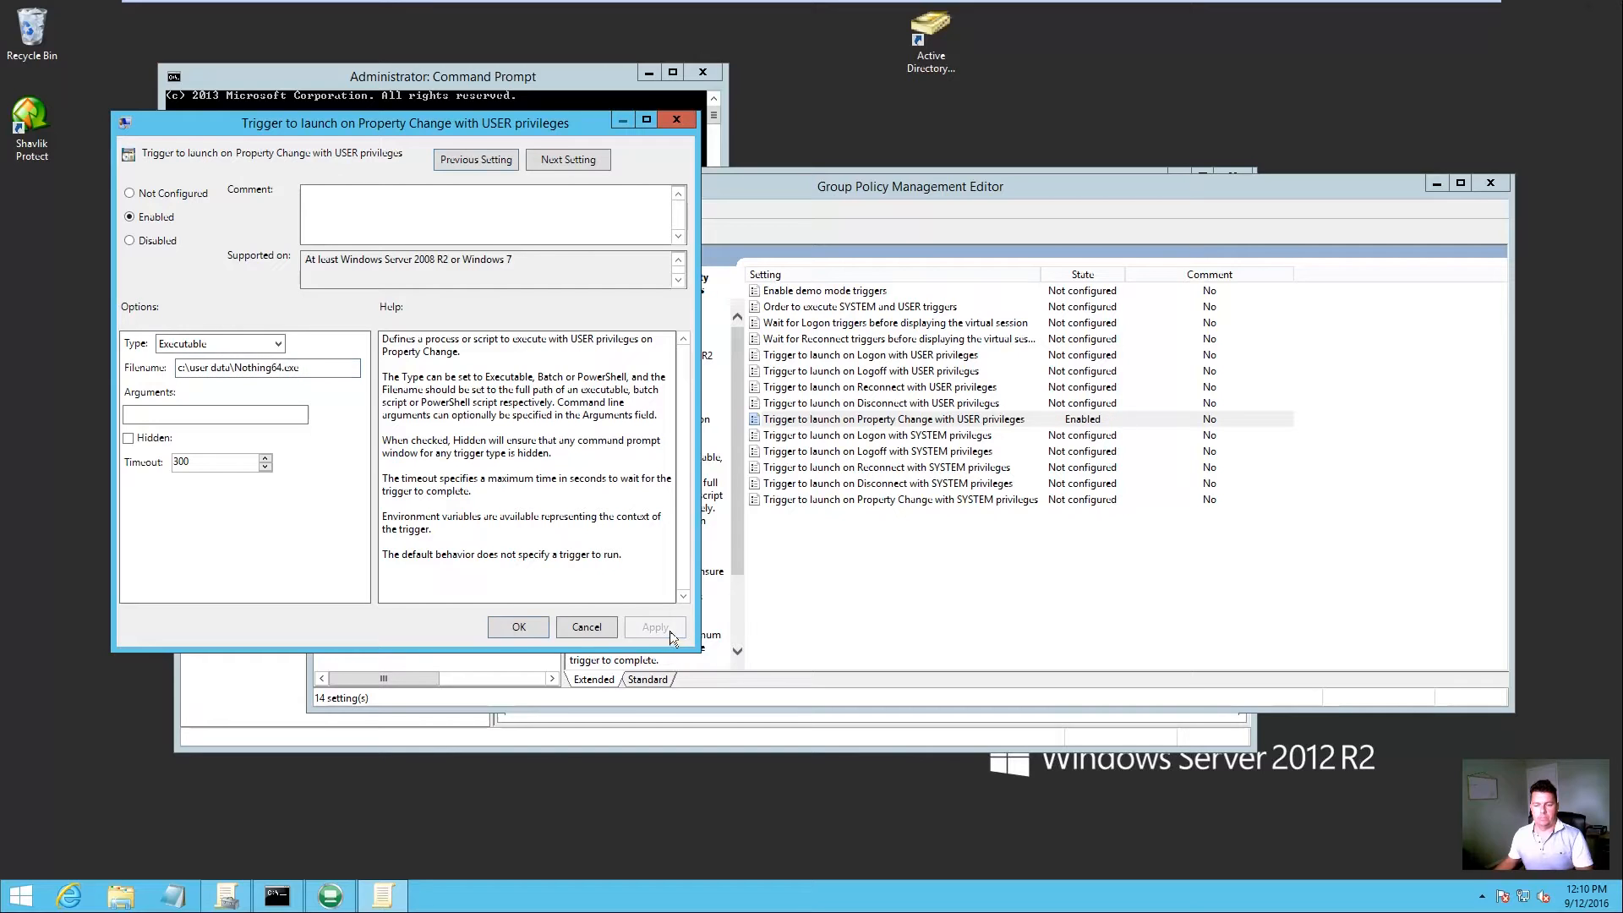
click(519, 625)
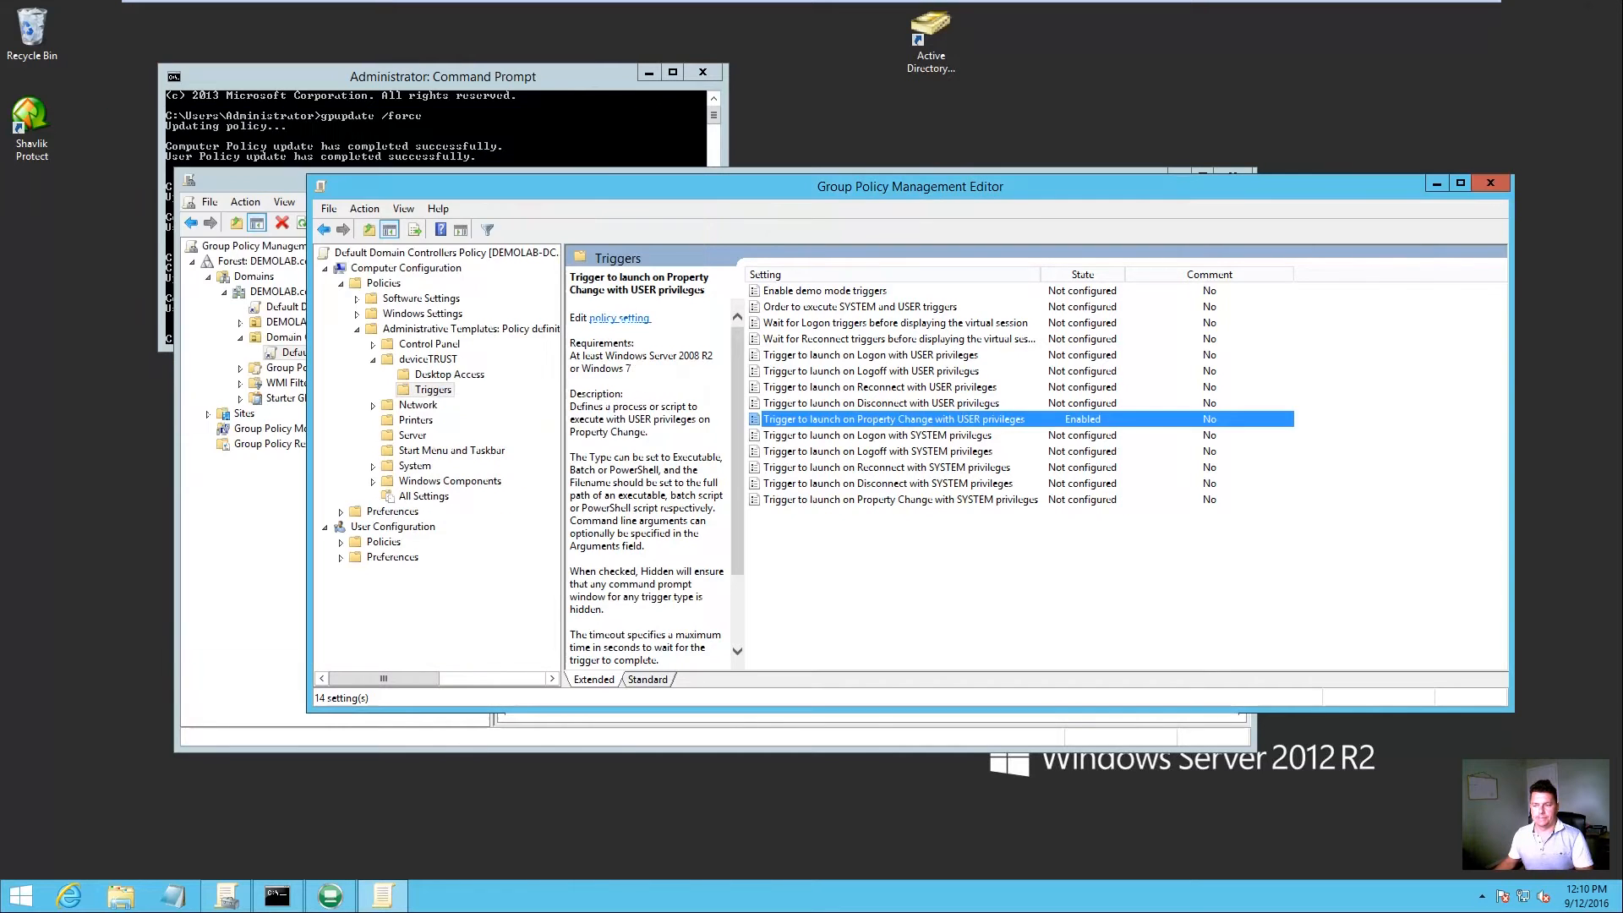
Step: Rerun gpupdate /force in the command prompt
click(625, 128)
key(Up)
key(Return)
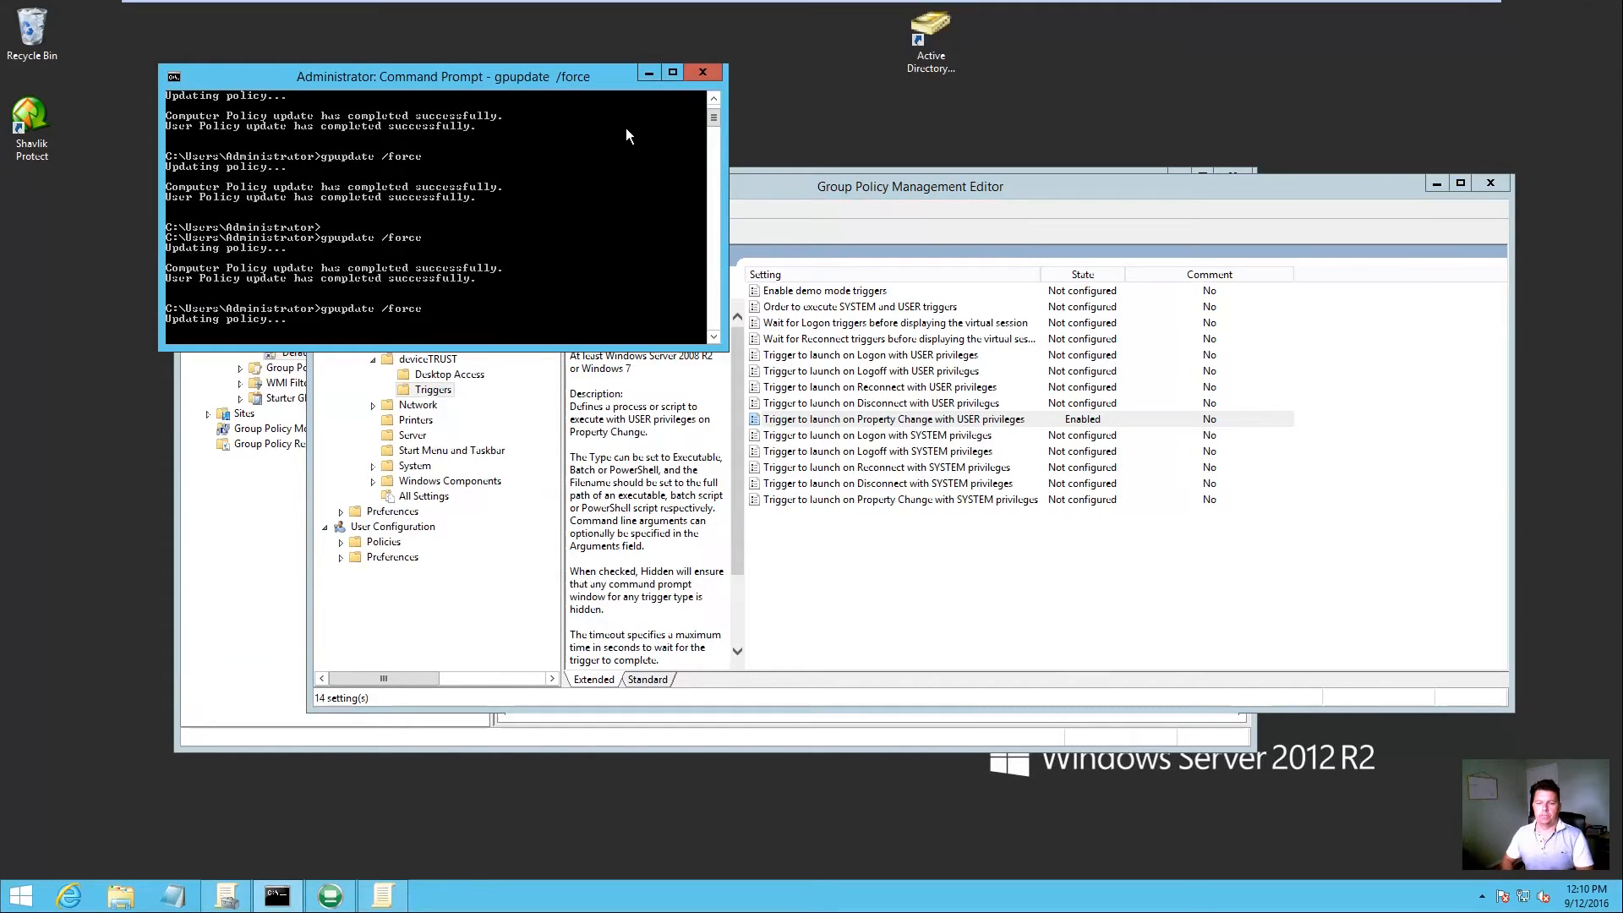
Step: Close the policy editor, refresh the GPO settings report and show deviceTRUST/Triggers details
click(1493, 186)
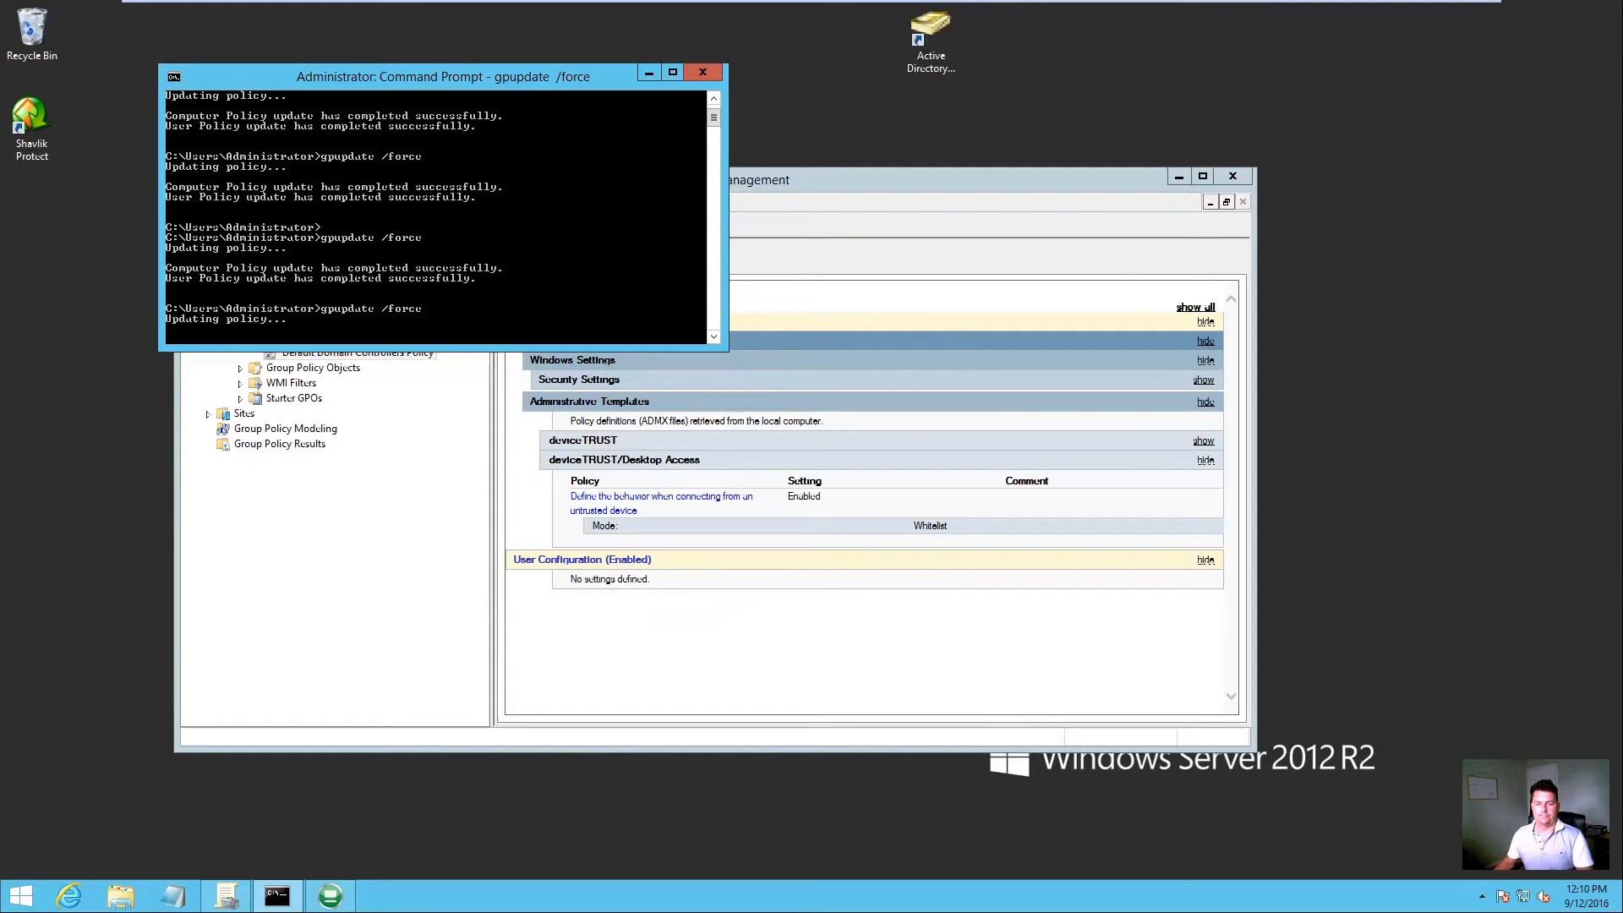
click(622, 622)
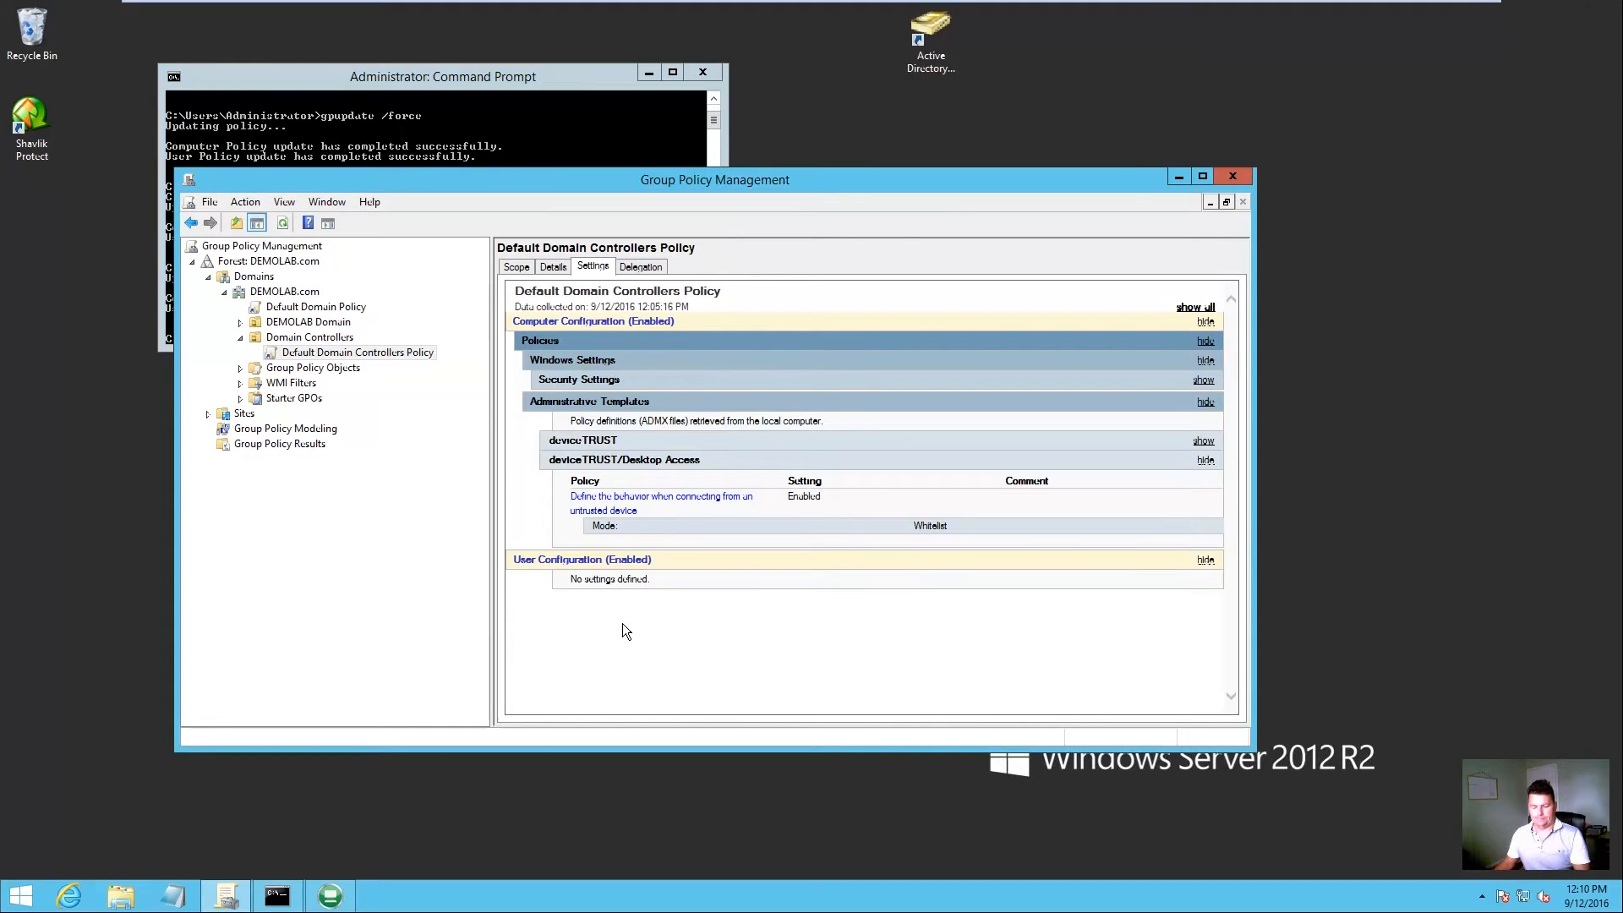
key(F5)
click(829, 499)
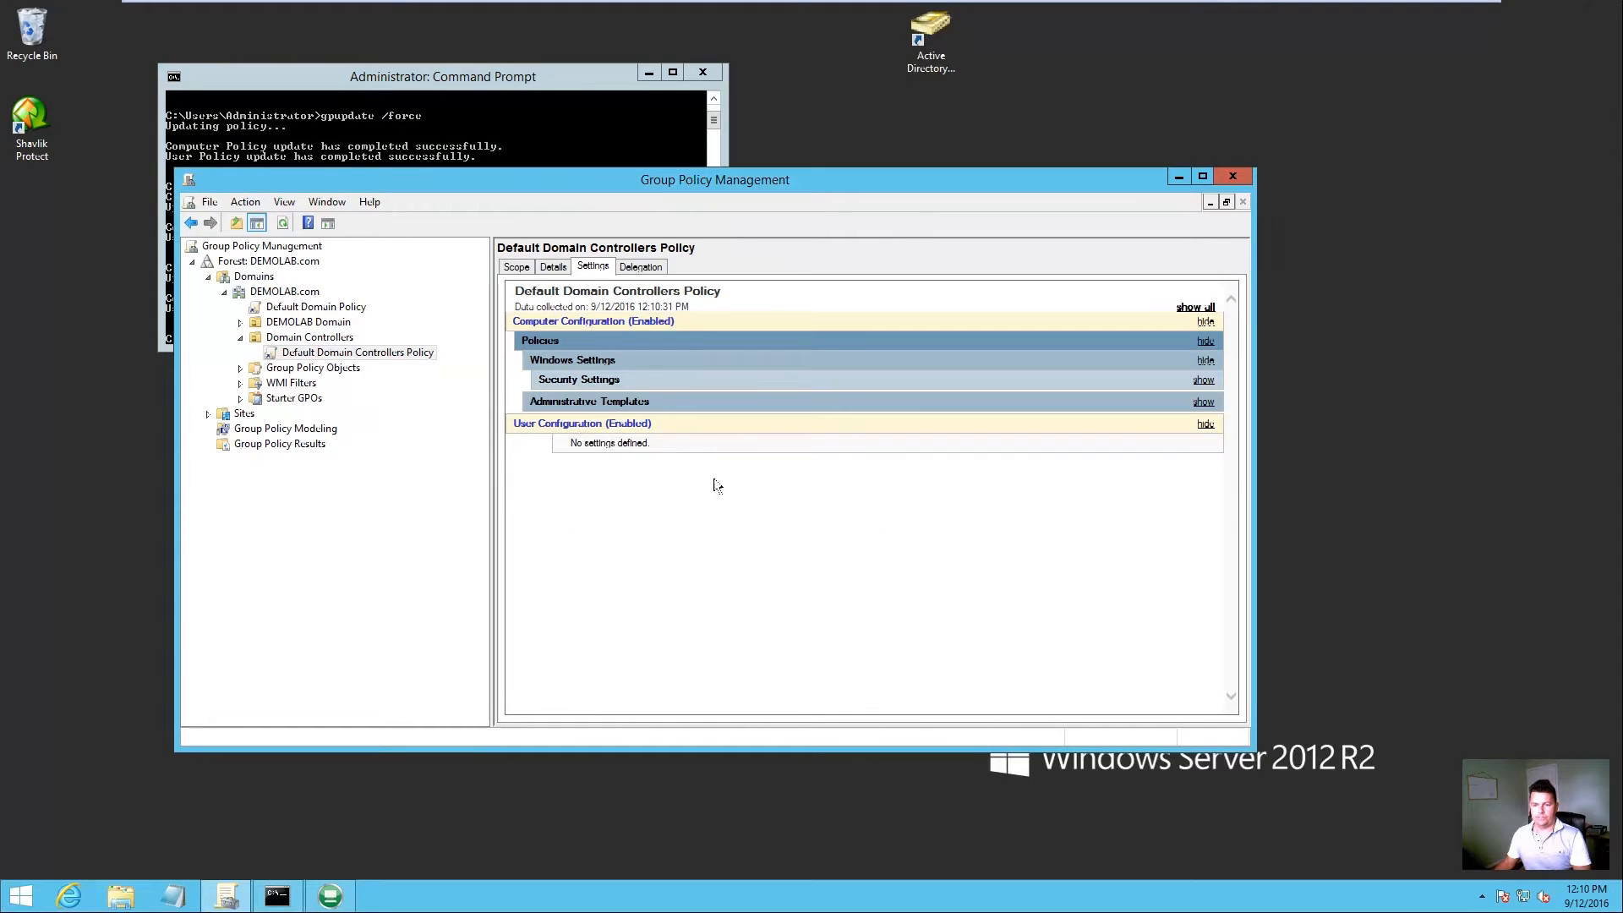
click(575, 403)
click(615, 479)
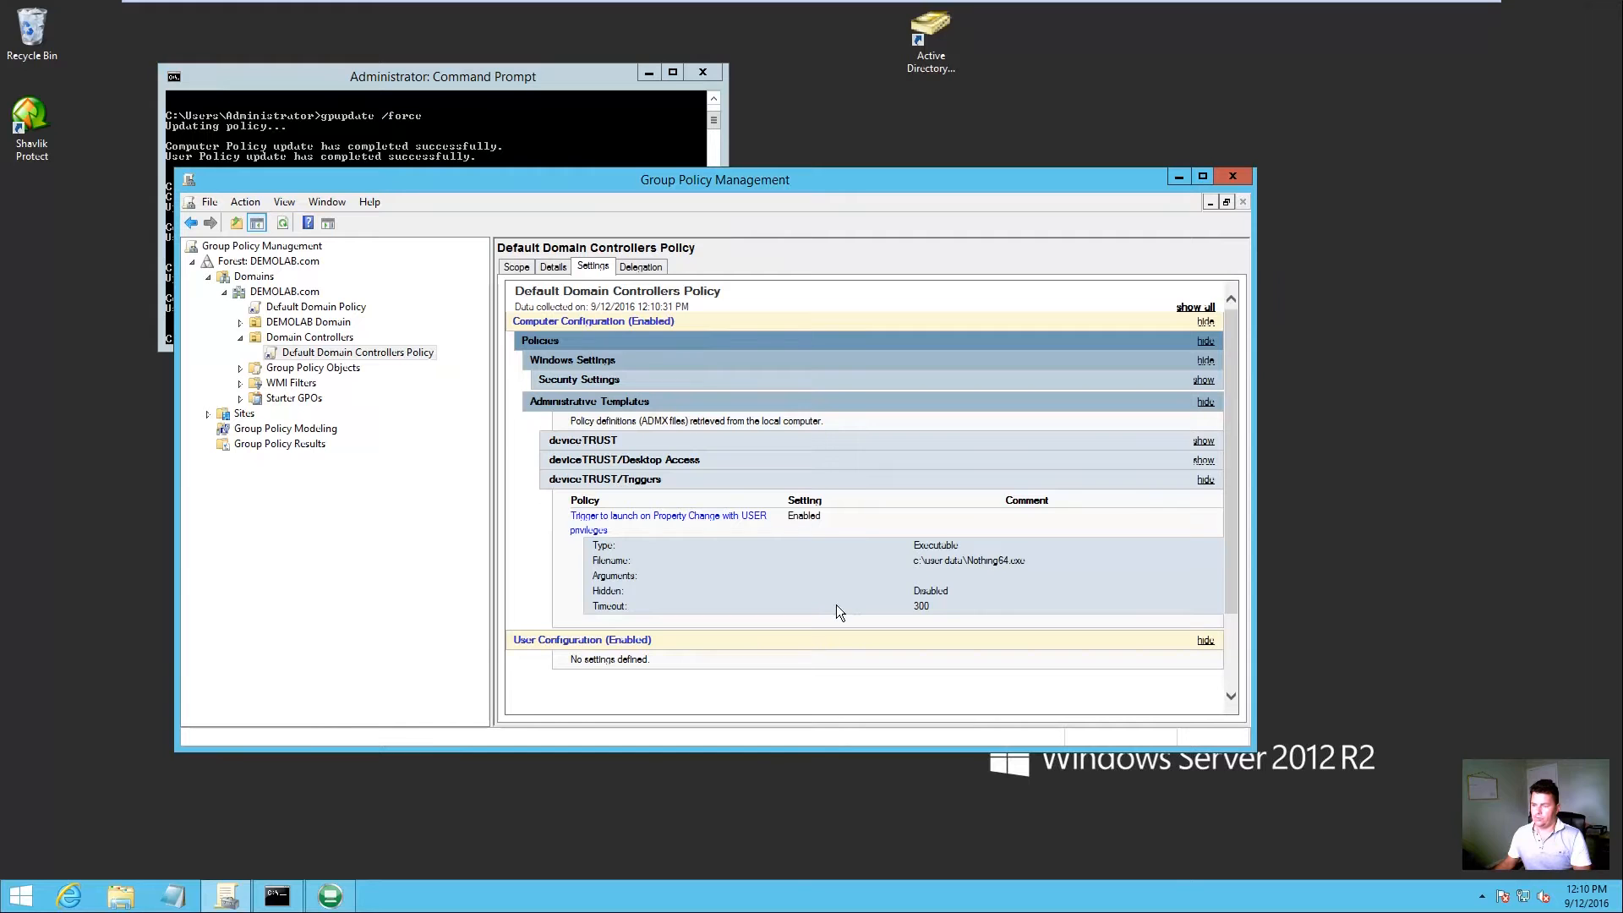
Step: Launch Remote Desktop Connection on the Windows 7 virtual machine
mouse_move(573, 8)
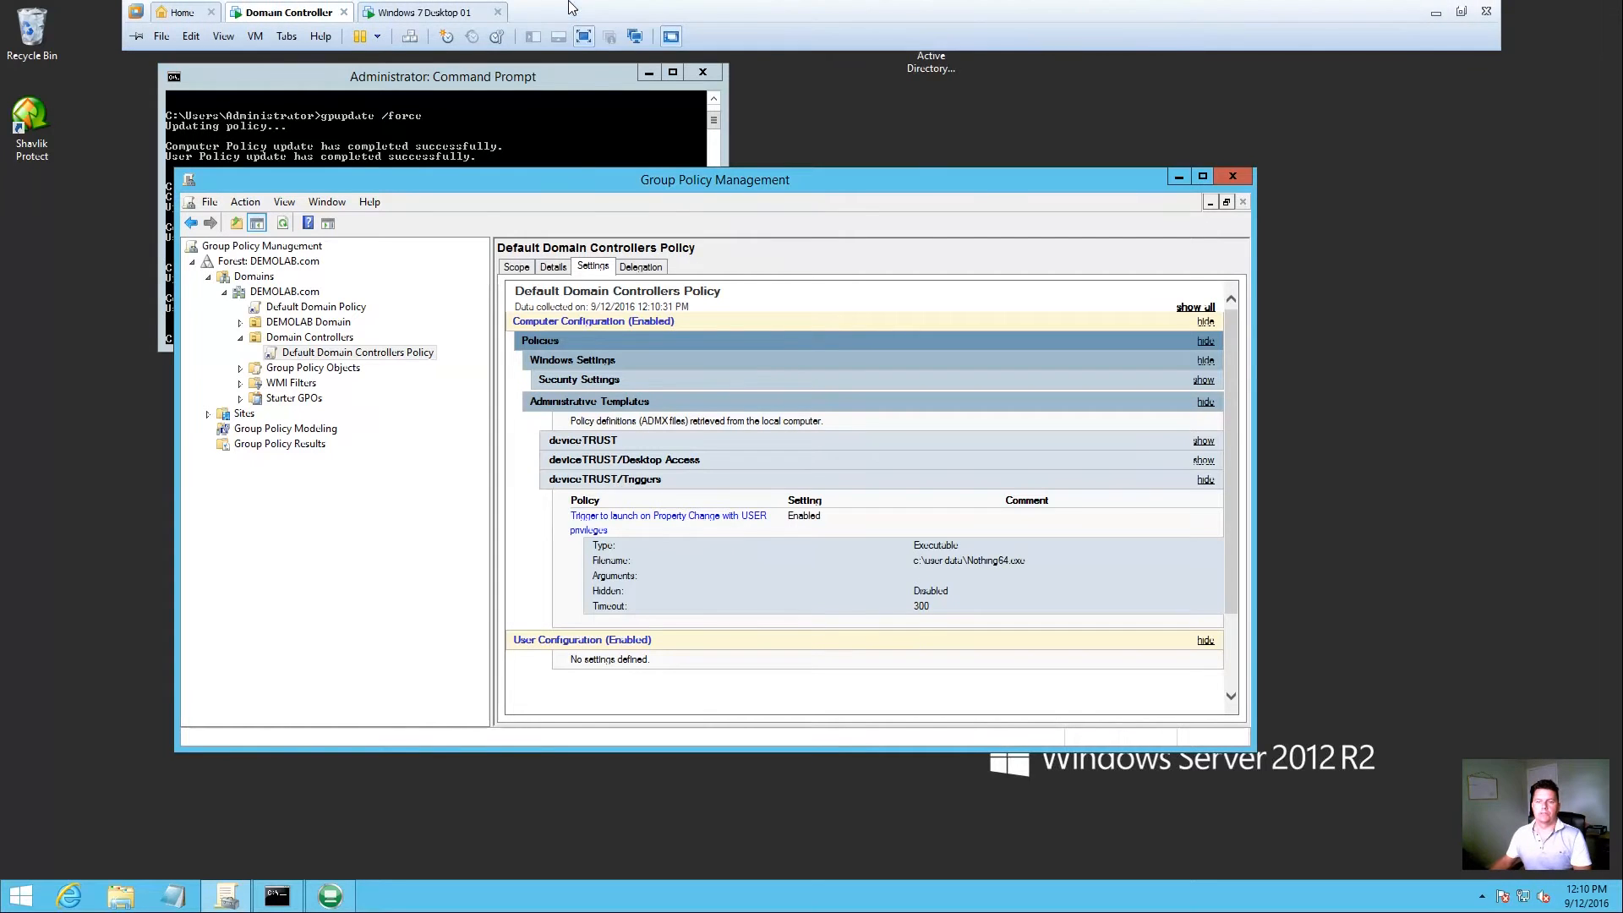
click(445, 12)
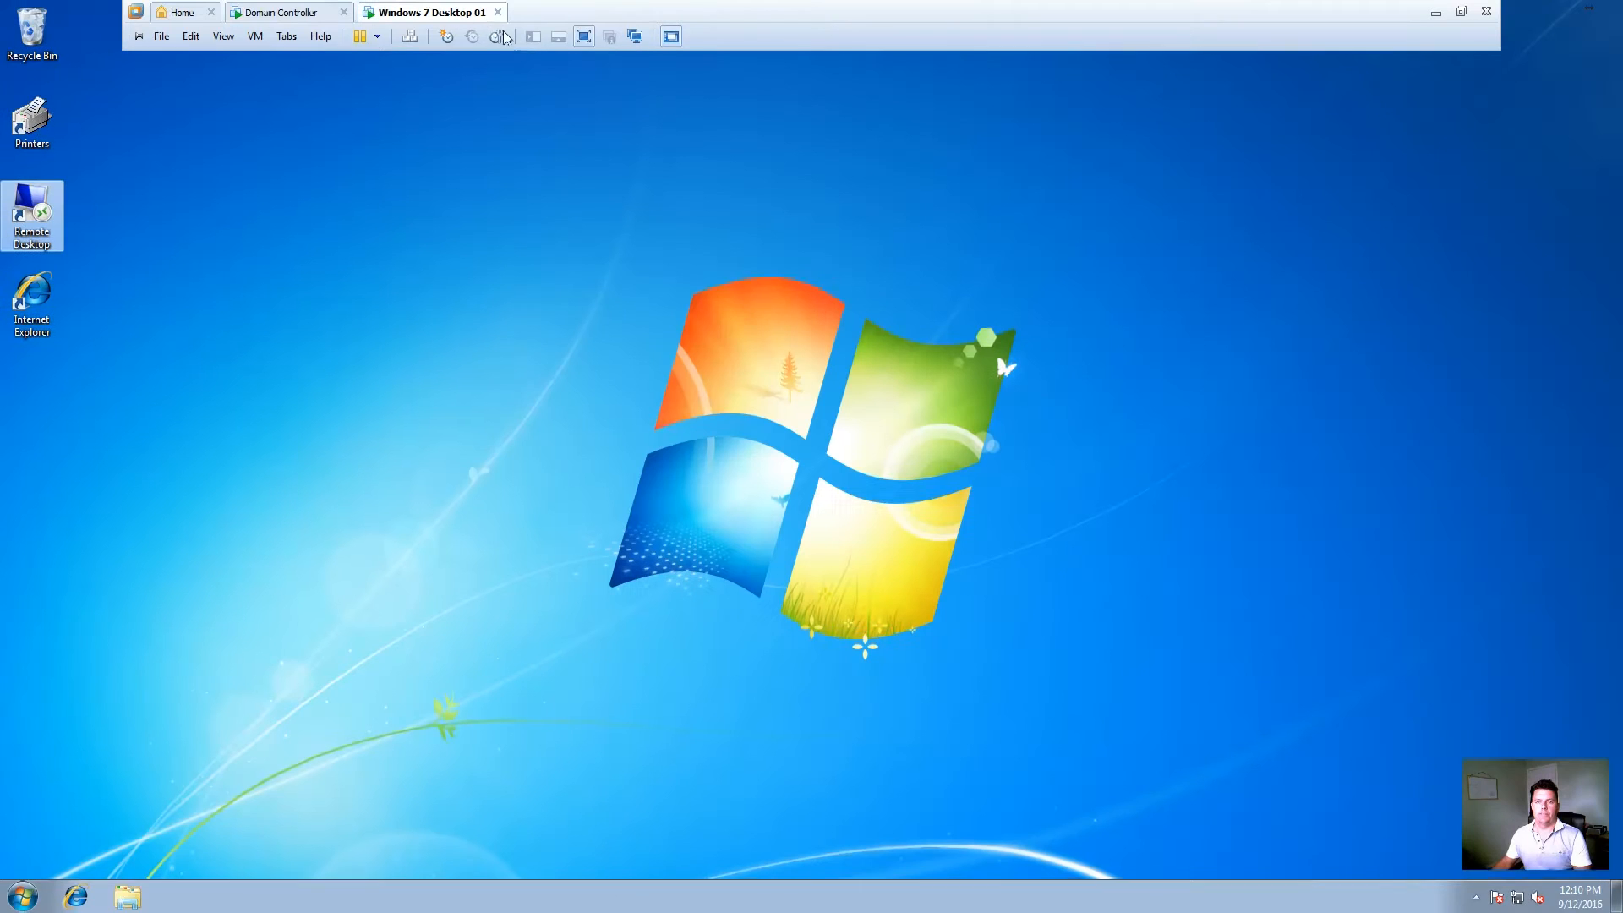
double_click(34, 222)
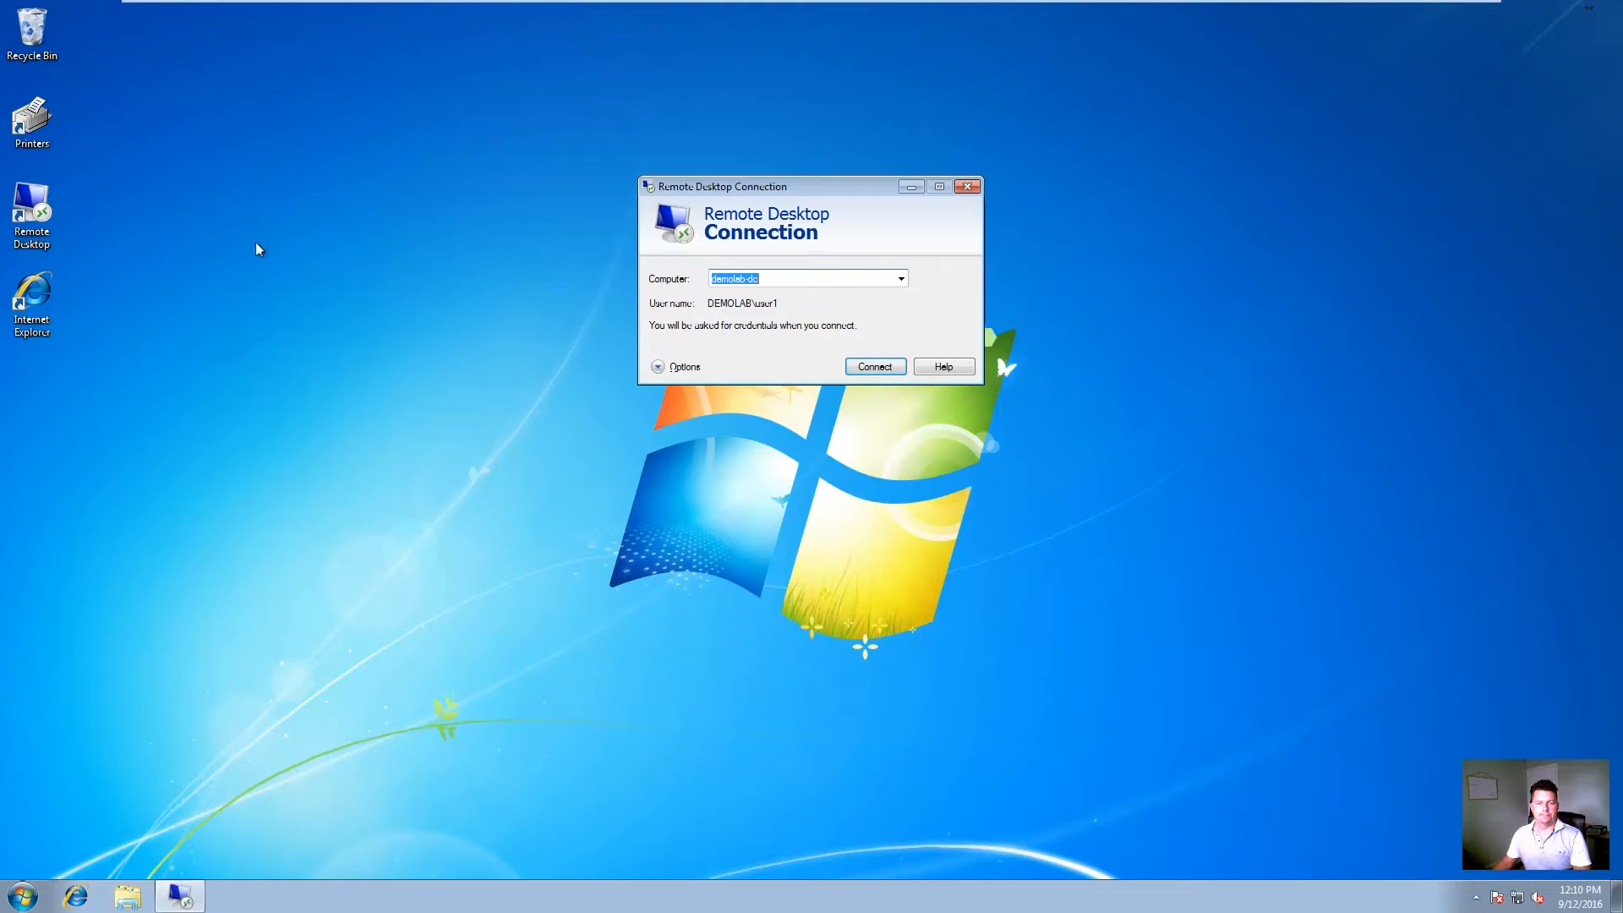
Step: Connect to demolab-dc, signing in with the account password
click(875, 366)
click(818, 250)
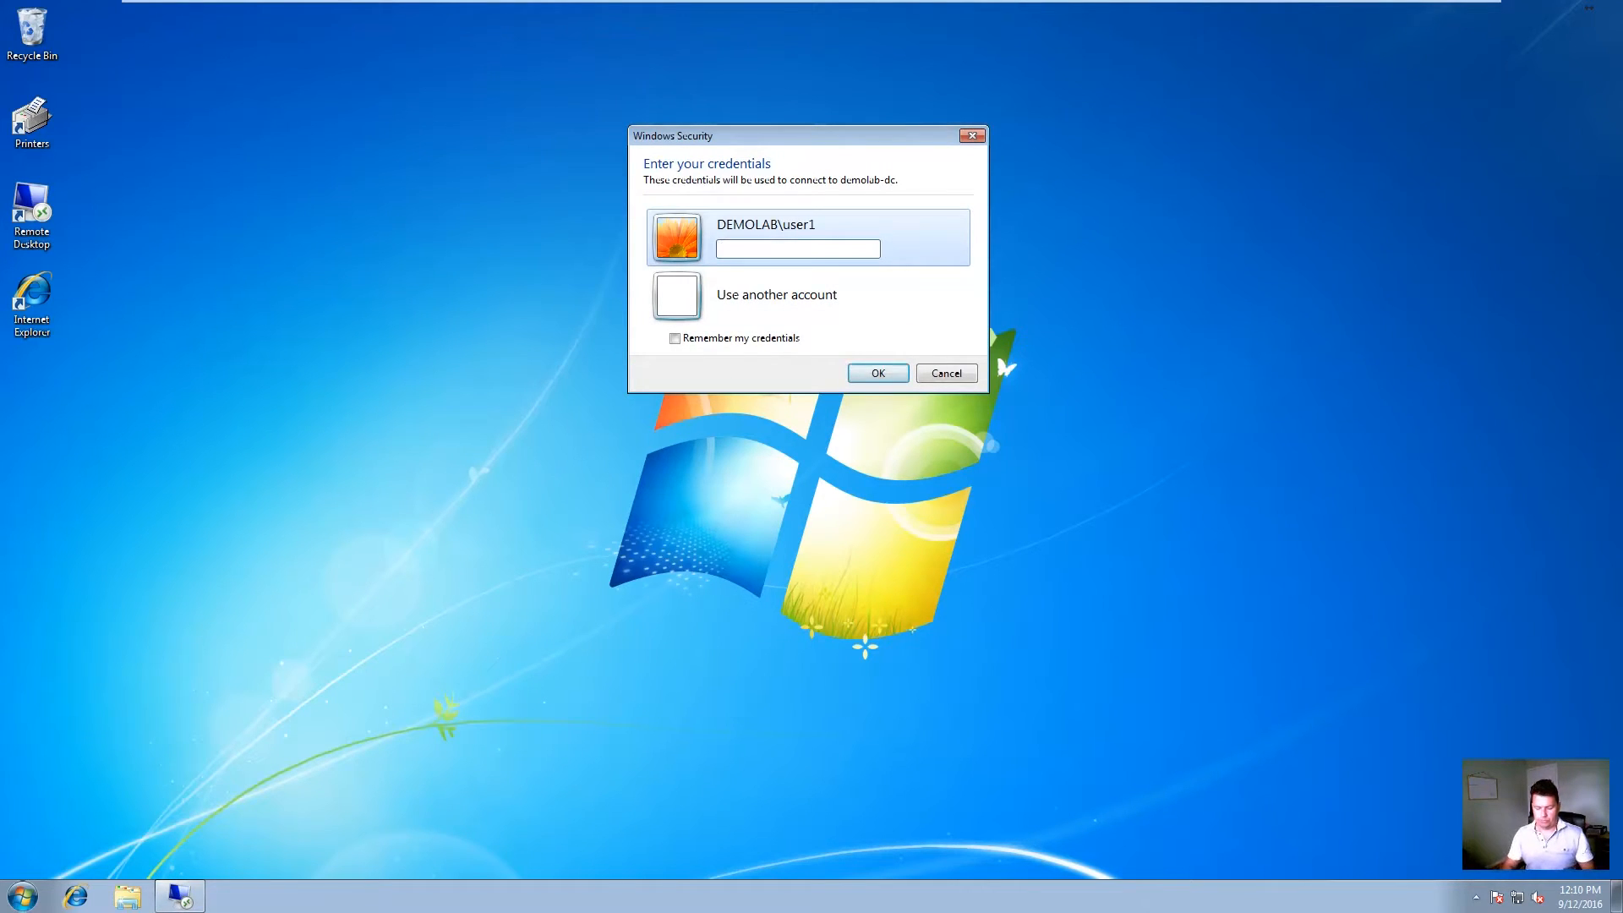
text(••••••••••••)
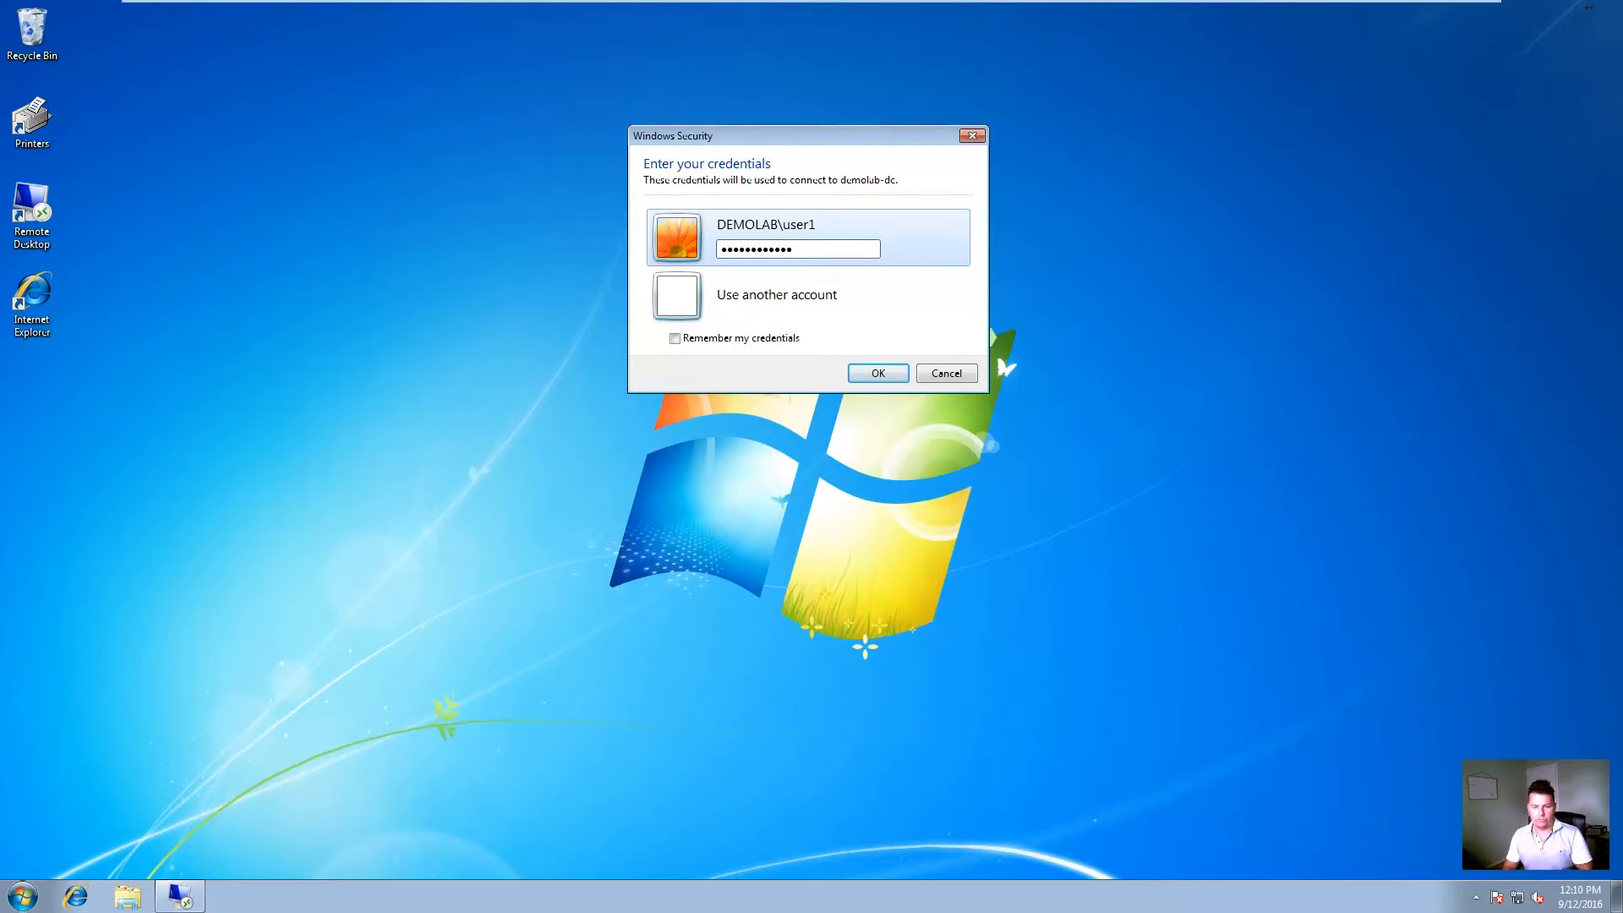
key(Return)
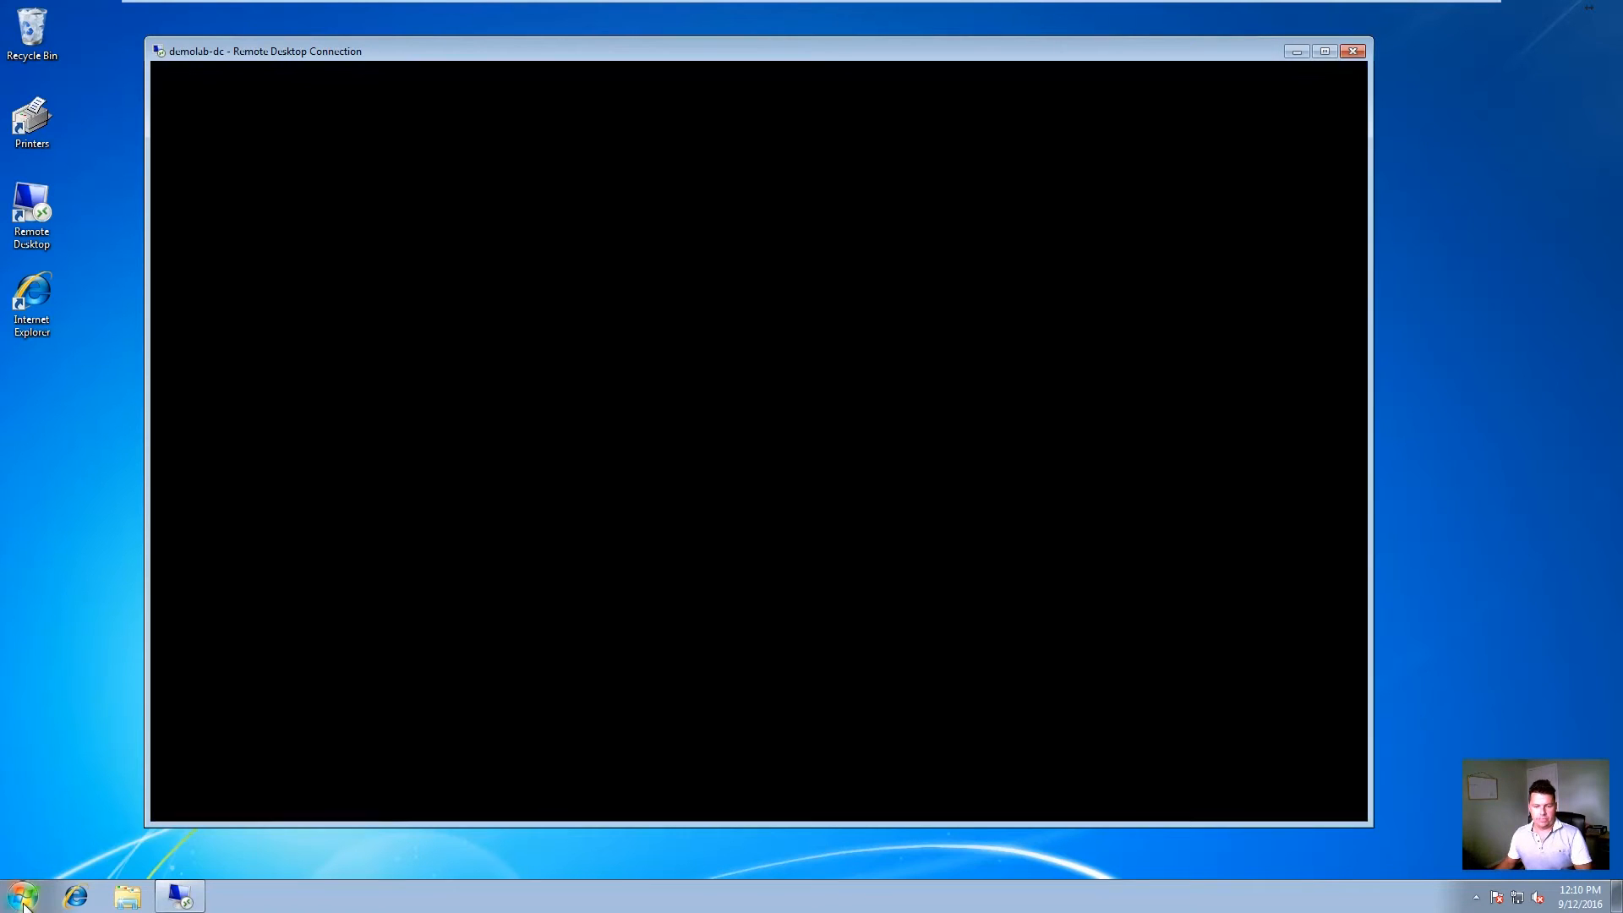
Step: Open Windows Firewall settings from the Control Panel
click(28, 902)
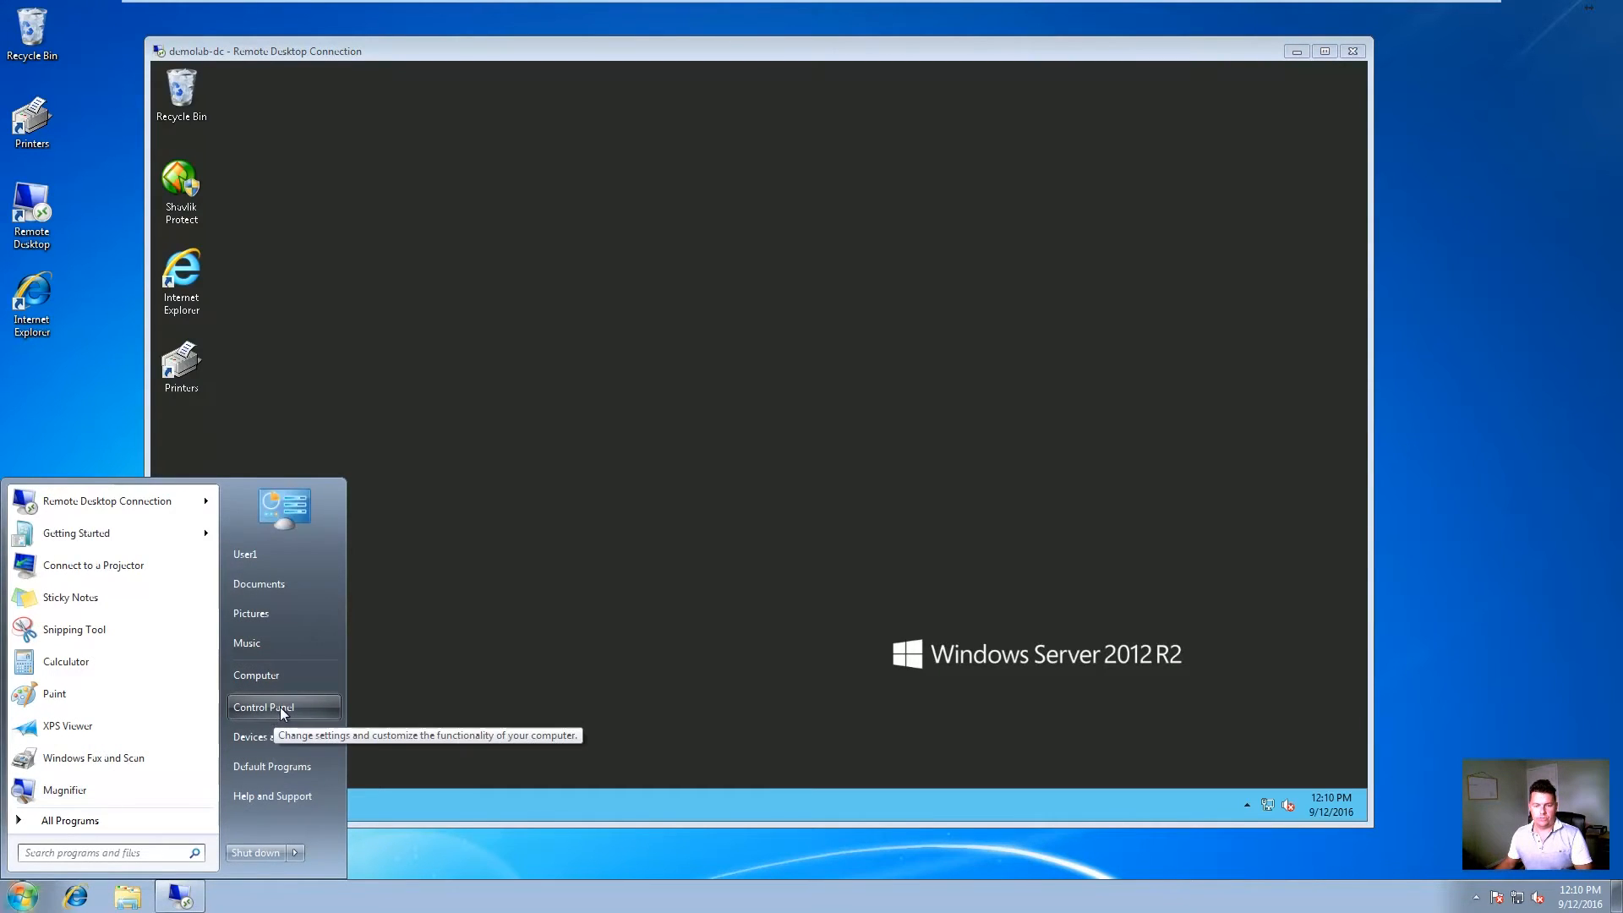
click(278, 708)
drag(1570, 520, 1573, 607)
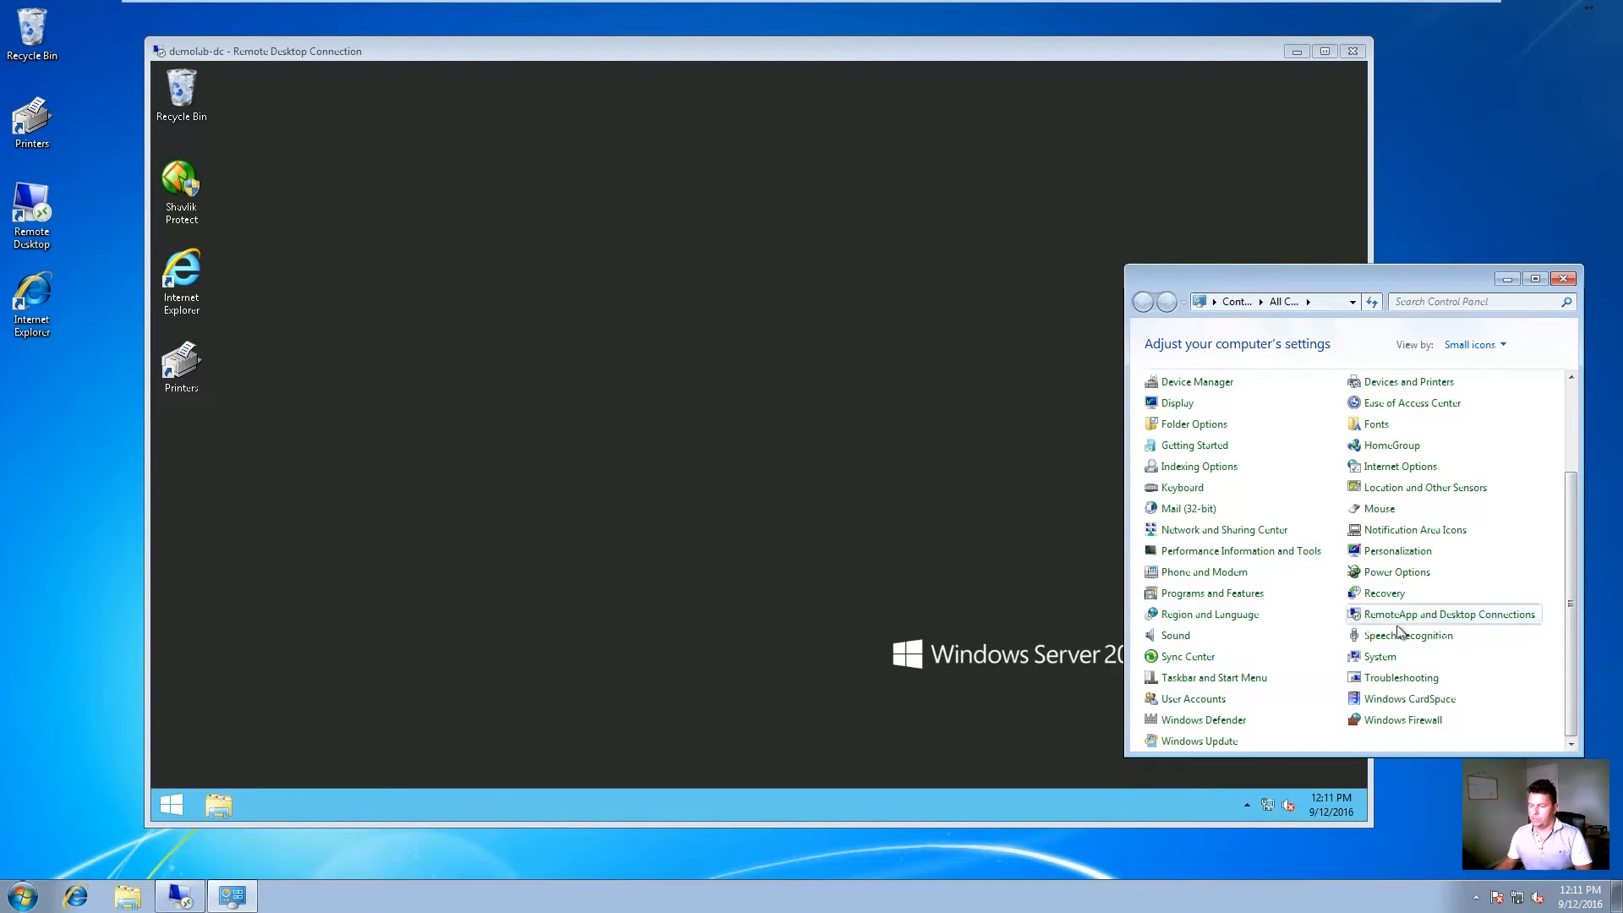
click(1428, 719)
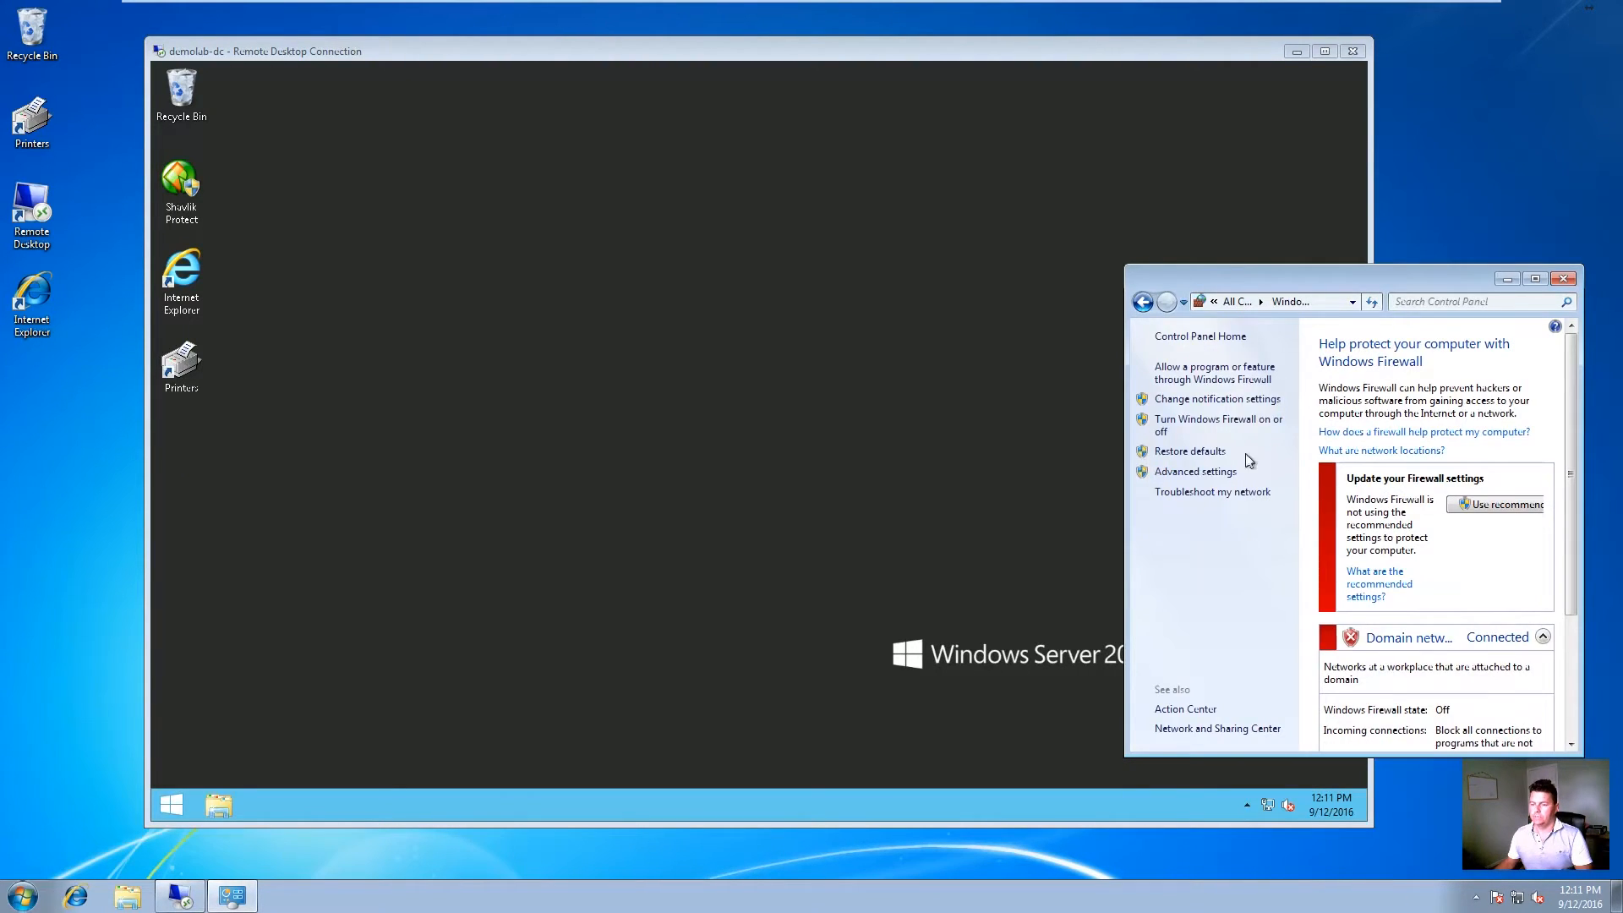
Step: Turn on Windows Firewall for domain networks, authenticating as administrator
click(1214, 421)
text(admin)
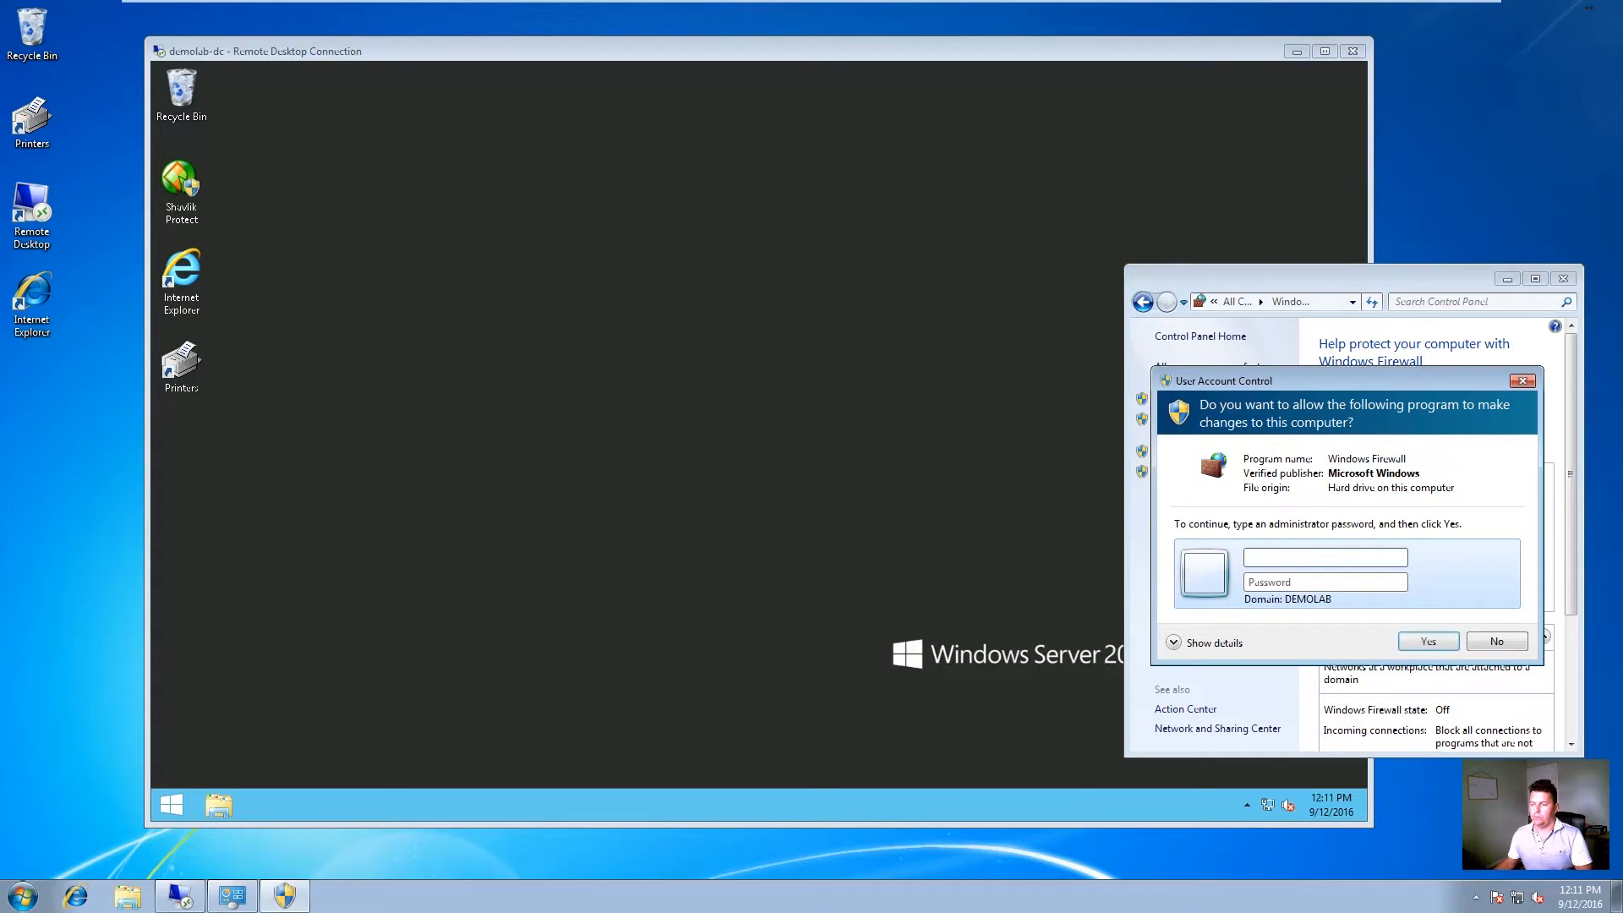
text(istrator)
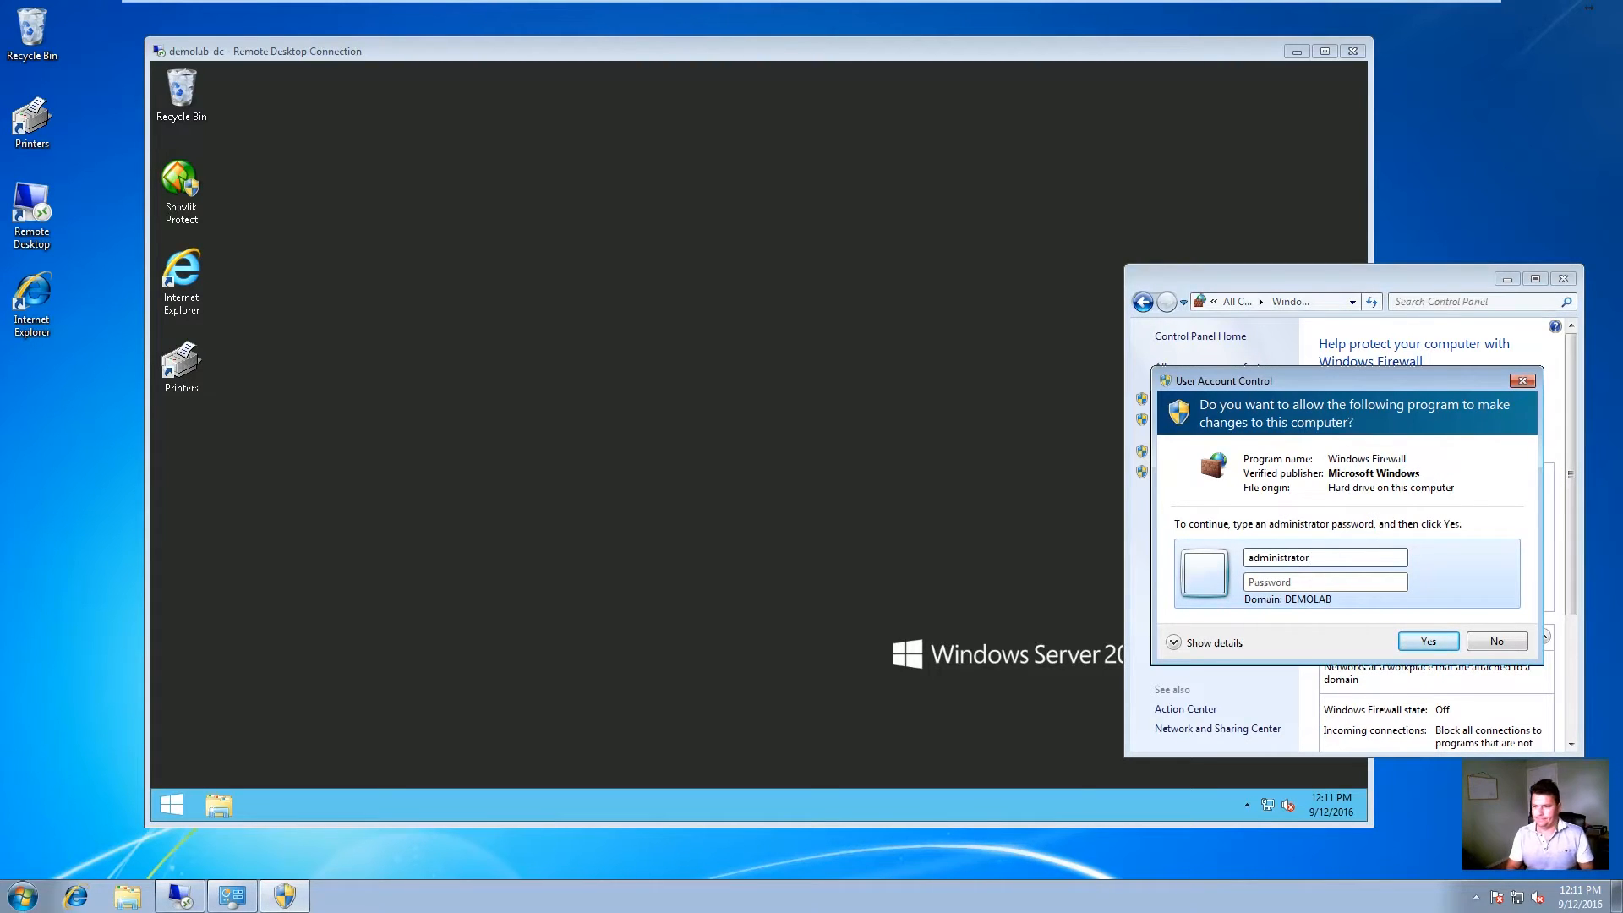
key(Tab)
text(********)
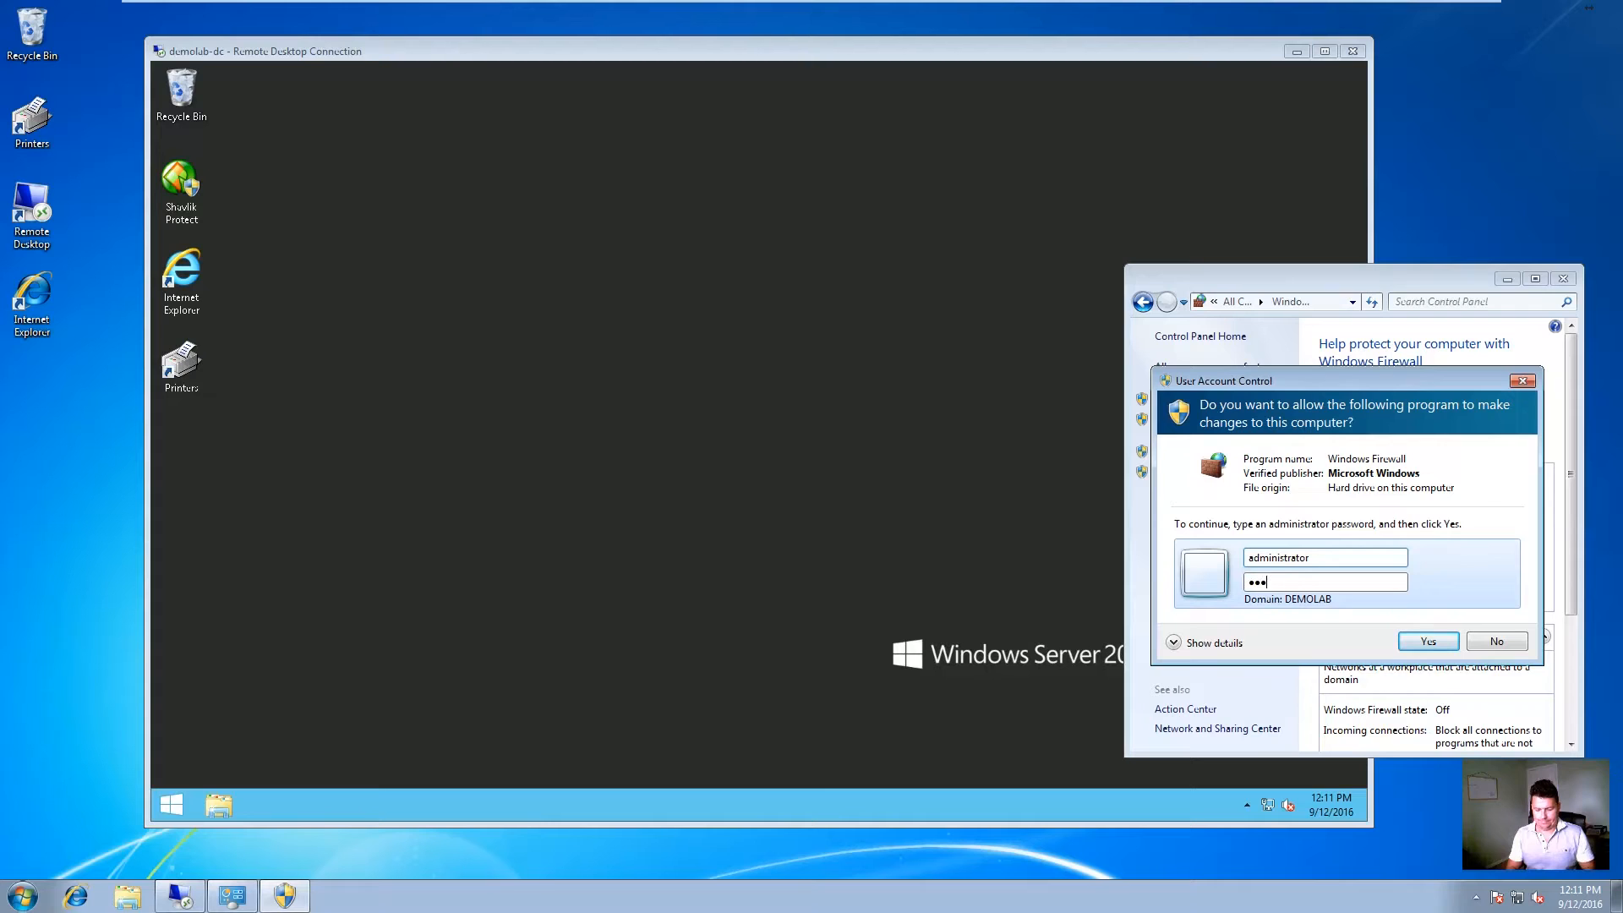
key(Return)
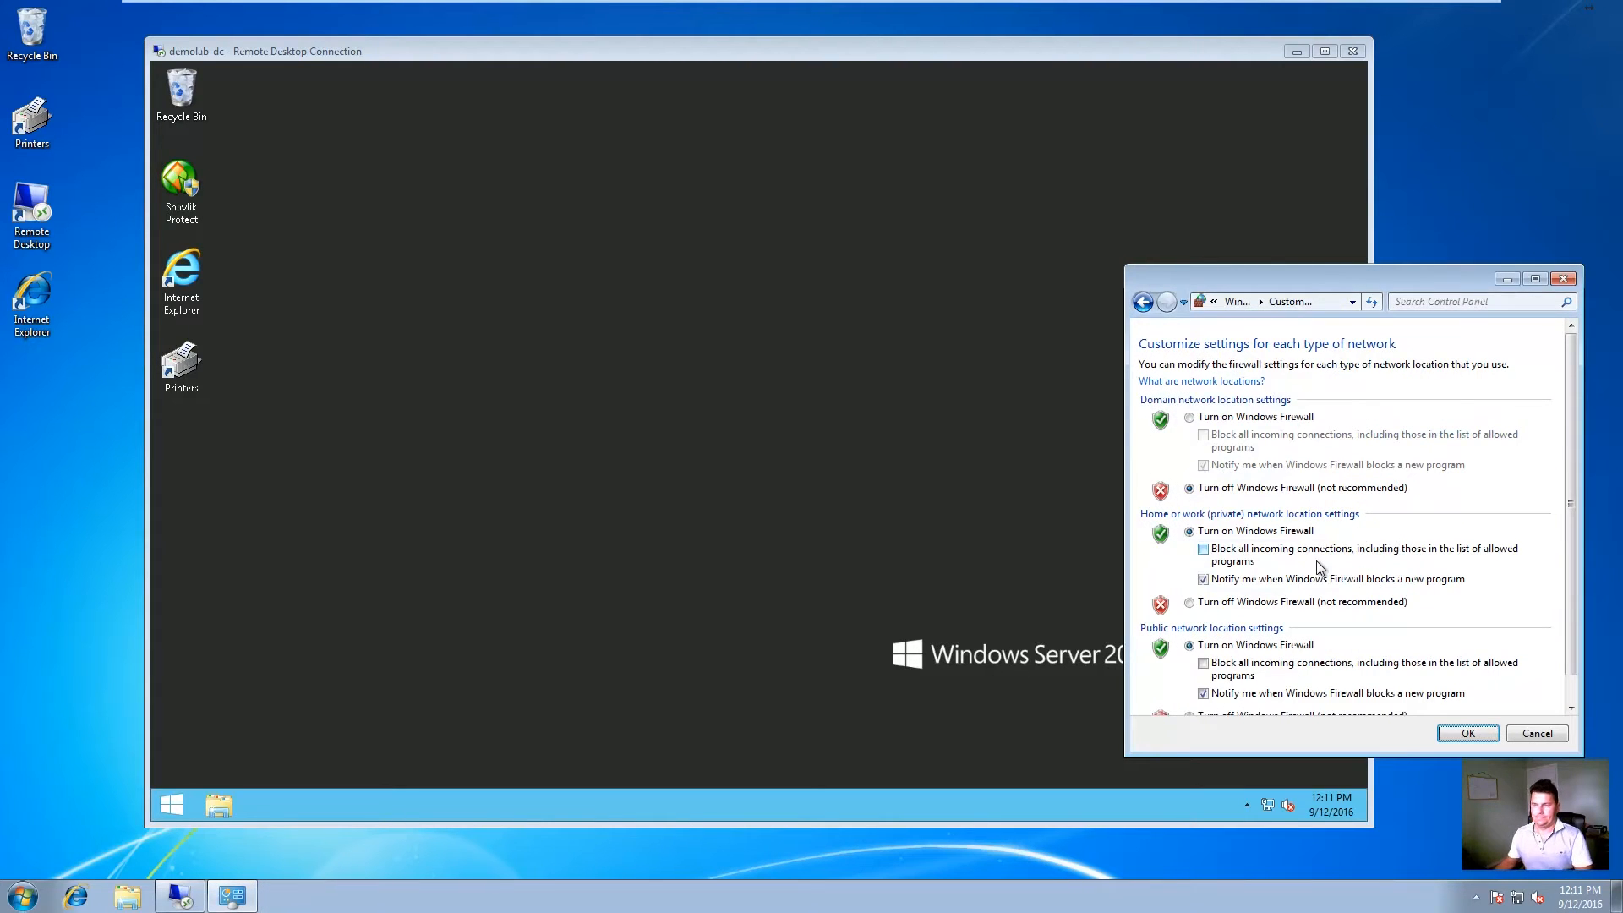
drag(1255, 279, 1284, 316)
click(1218, 455)
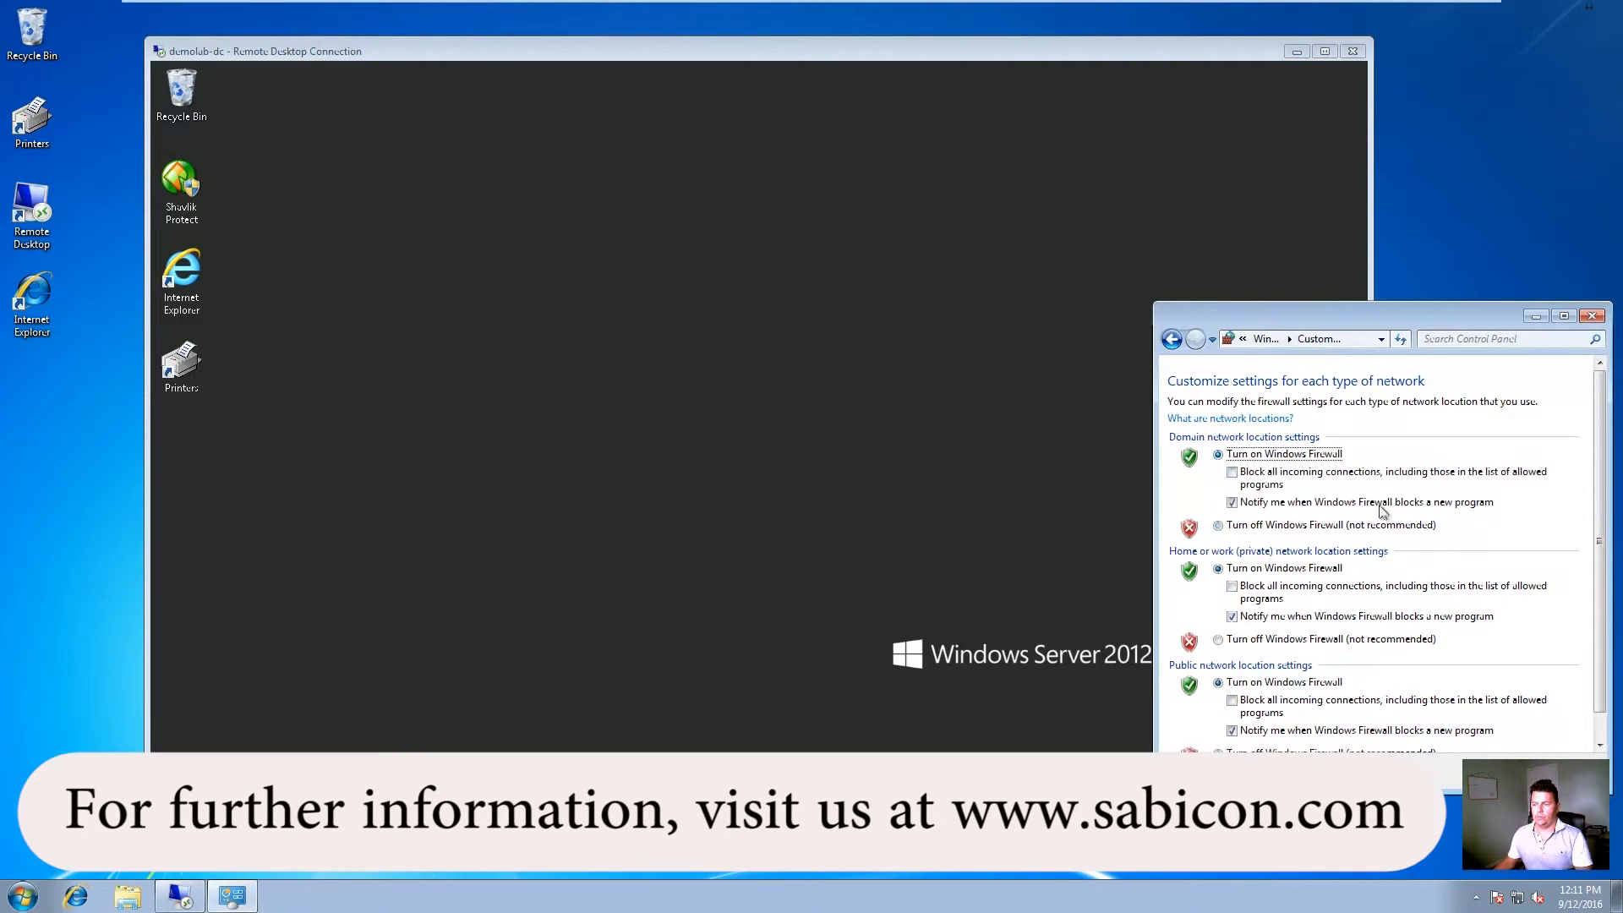
click(1496, 773)
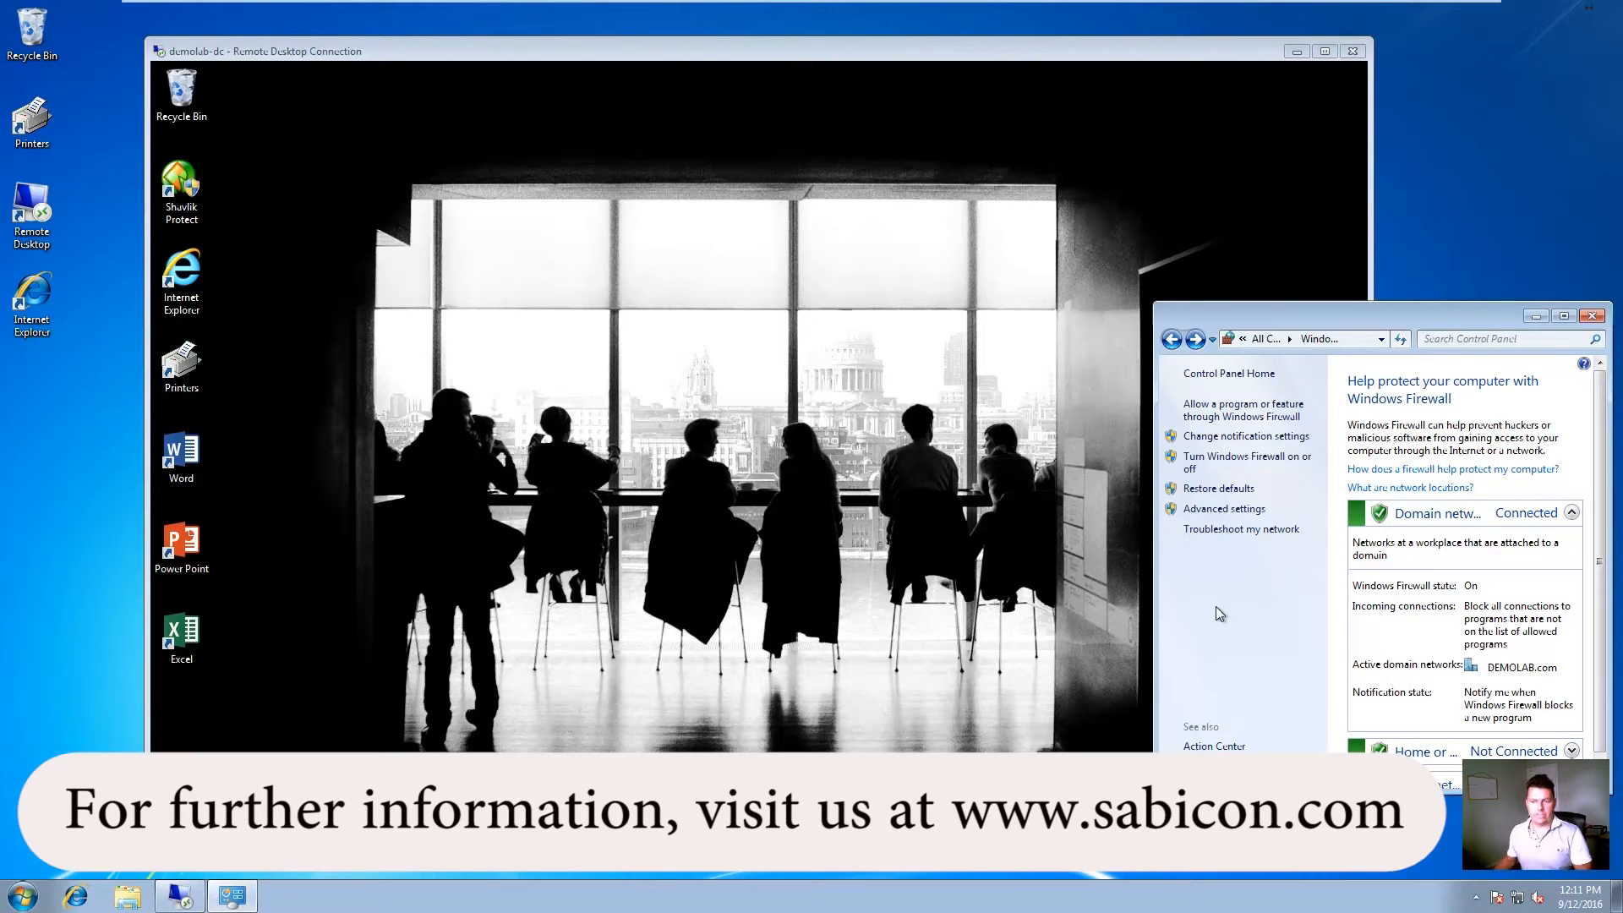
Step: Close PowerPoint and open Devices and Printers from the desktop Printers icon in the remote session
click(185, 414)
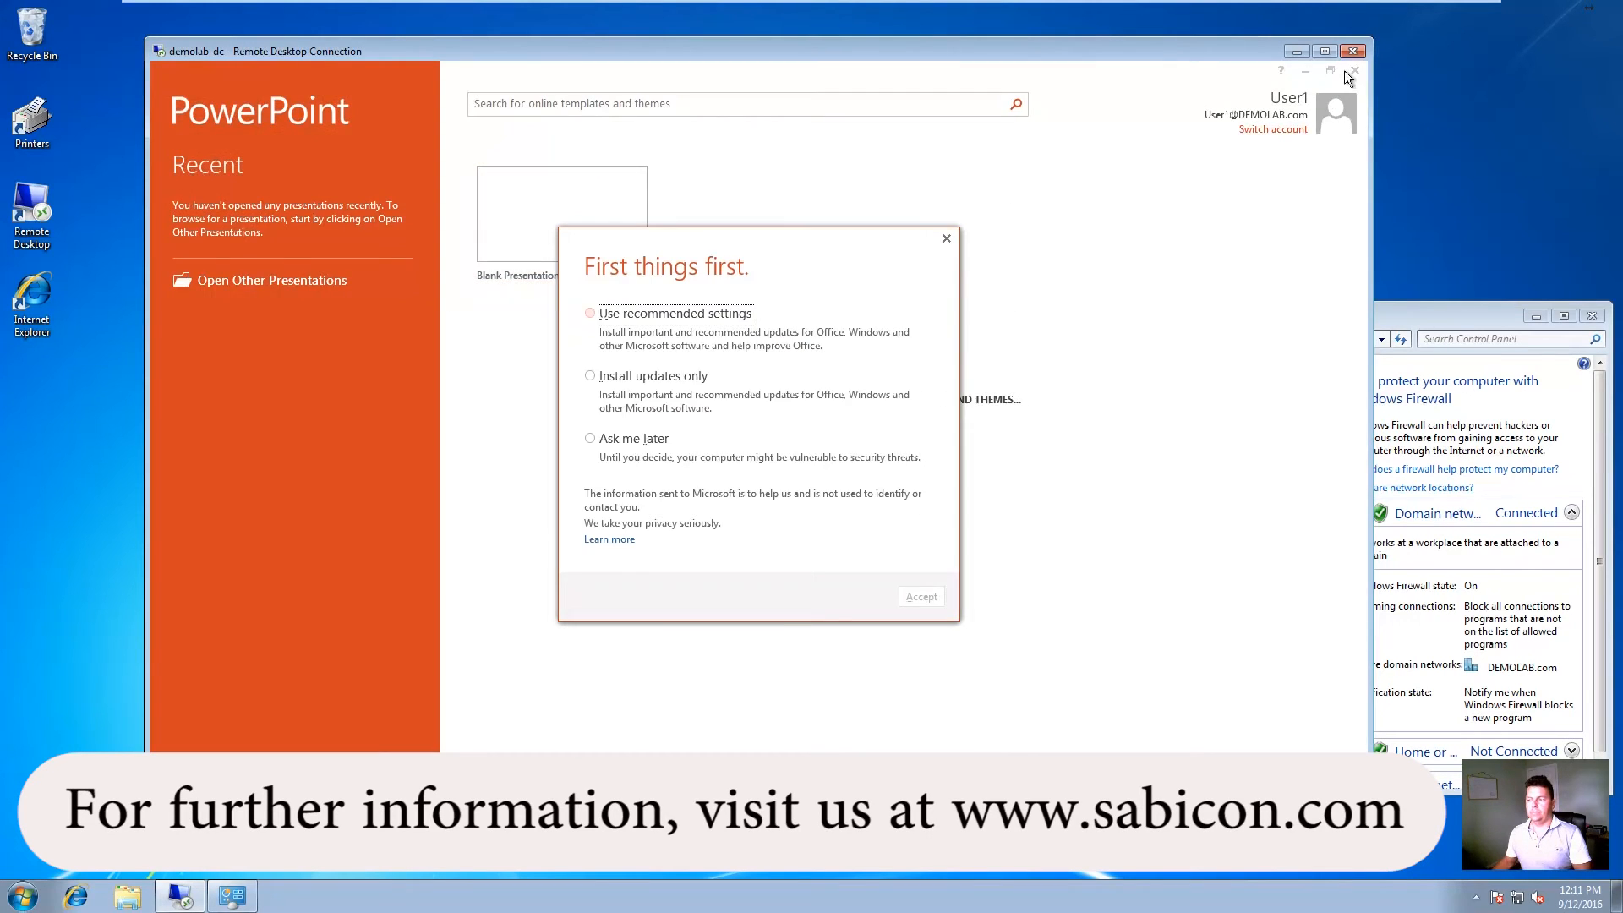
click(1345, 70)
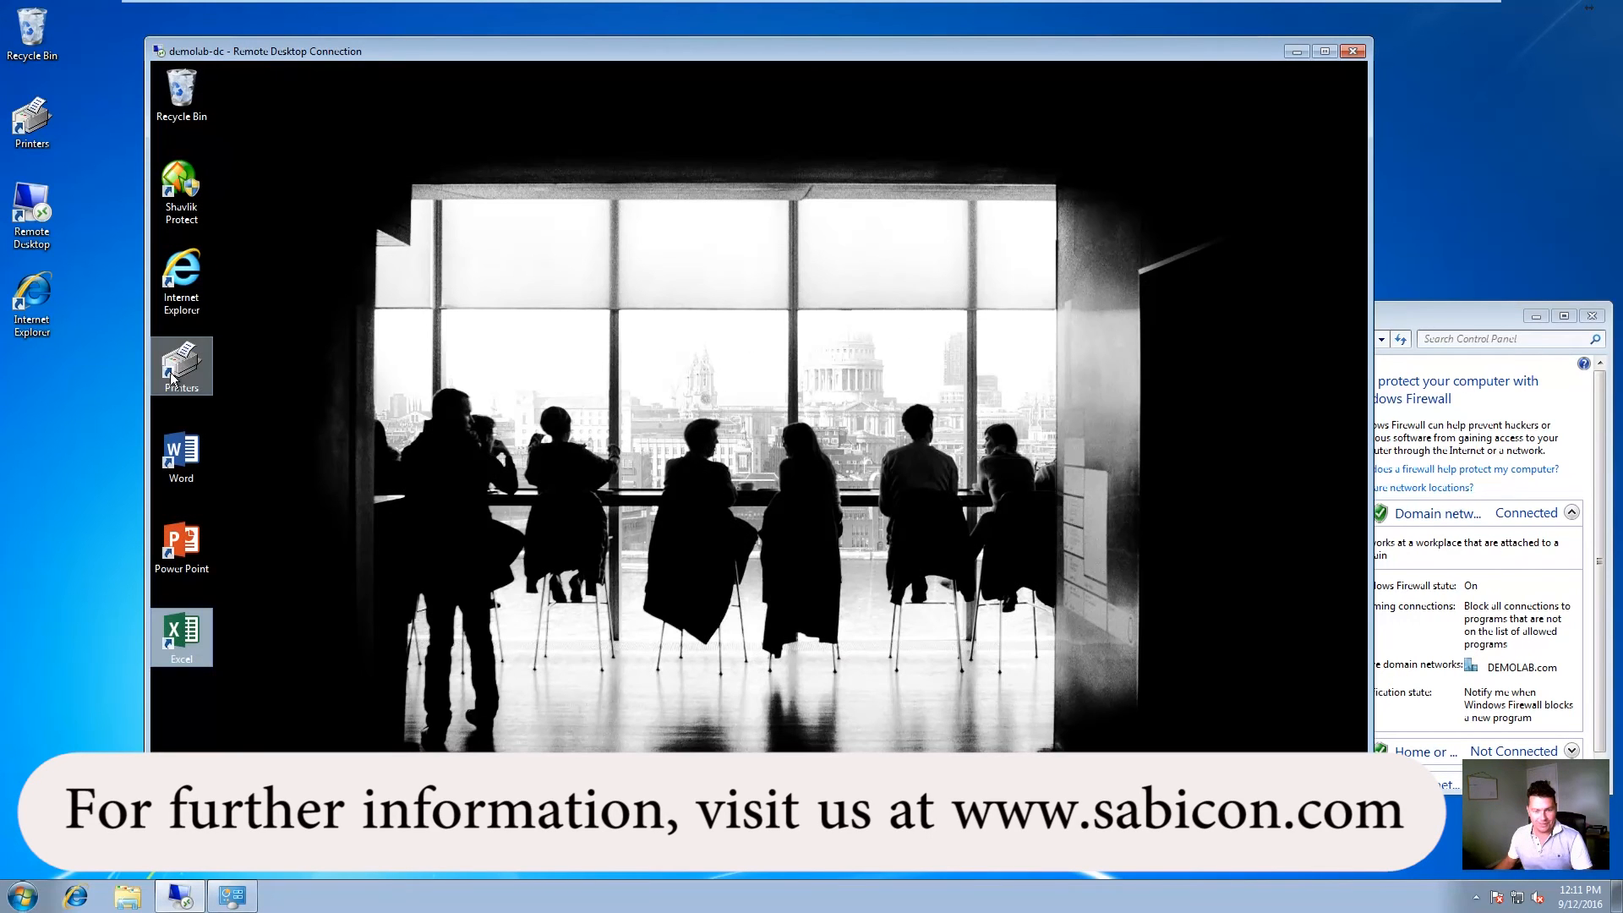
double_click(170, 372)
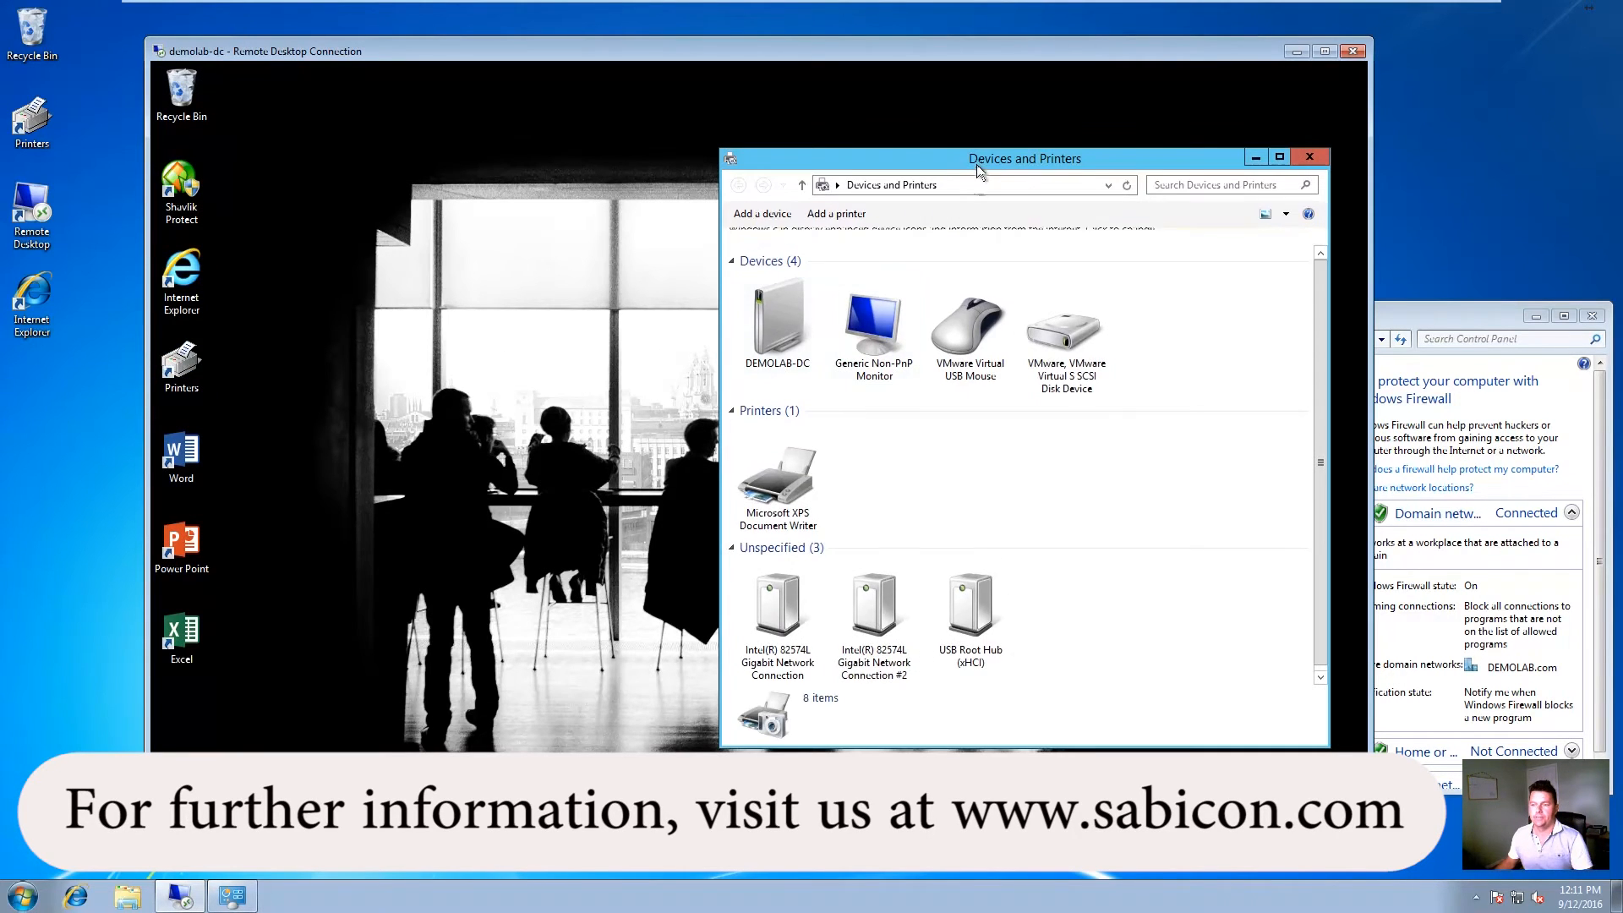
drag(964, 158, 525, 118)
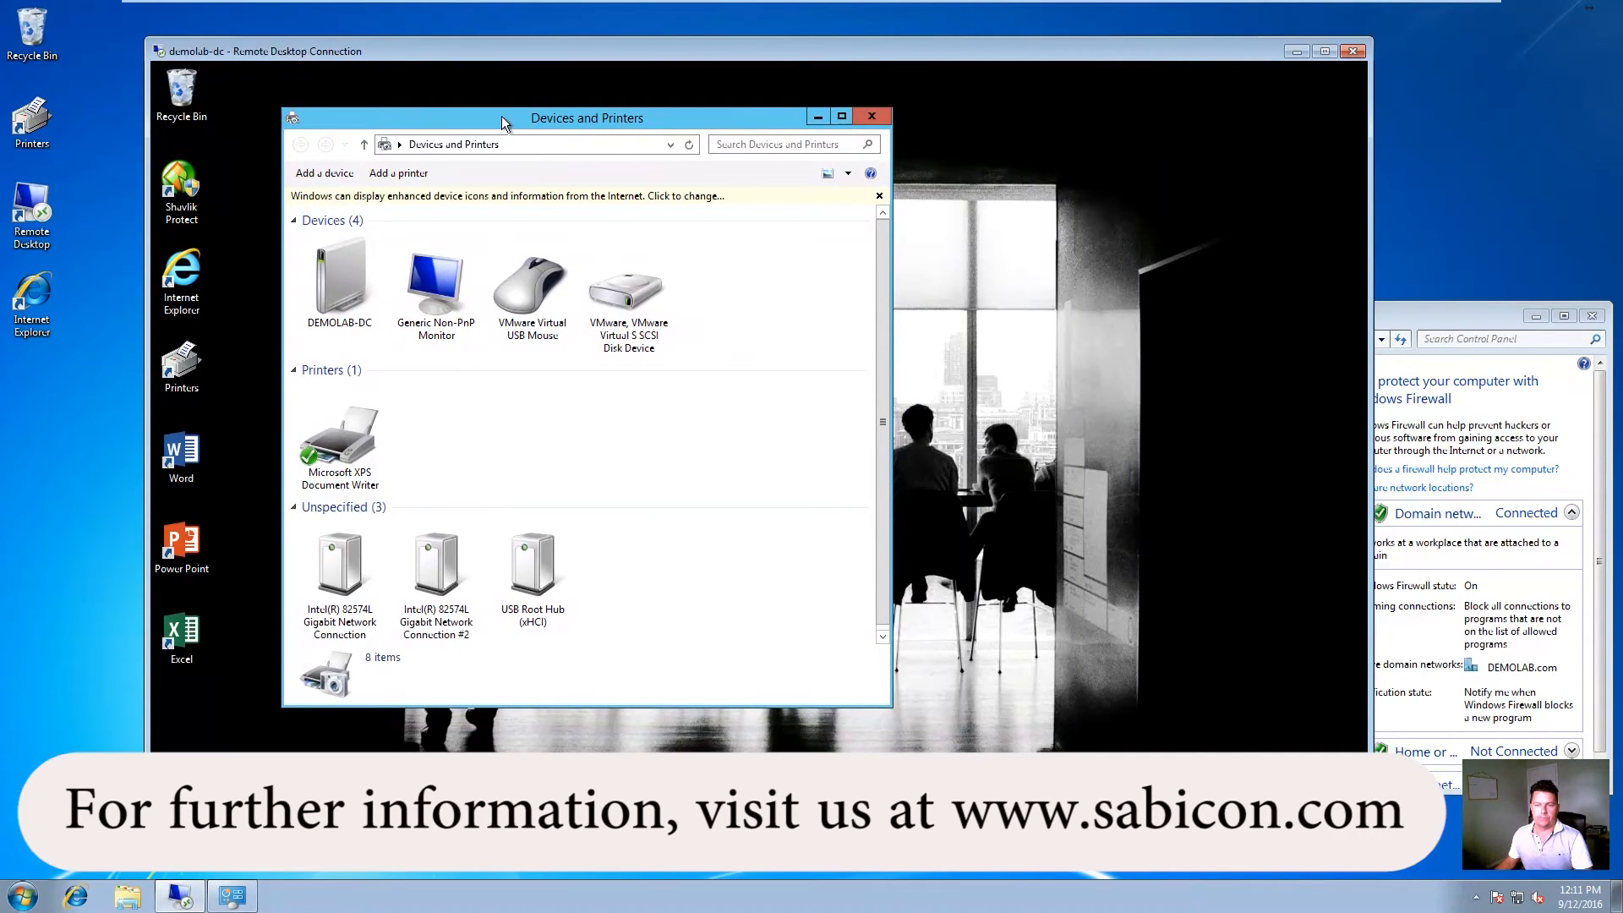
drag(500, 115, 682, 118)
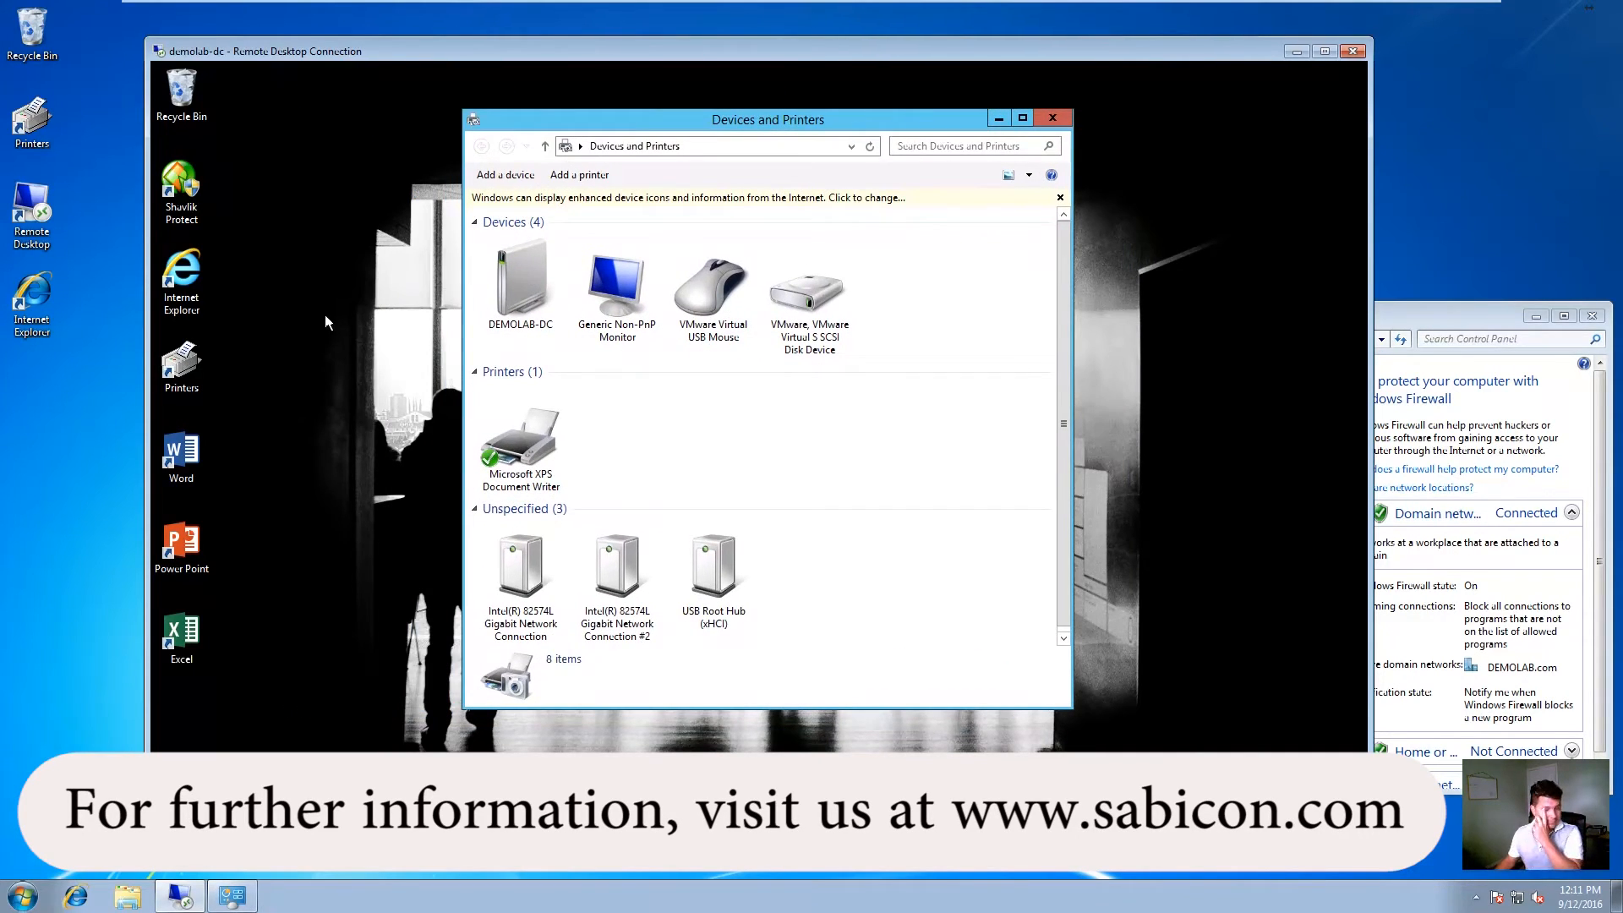
click(325, 804)
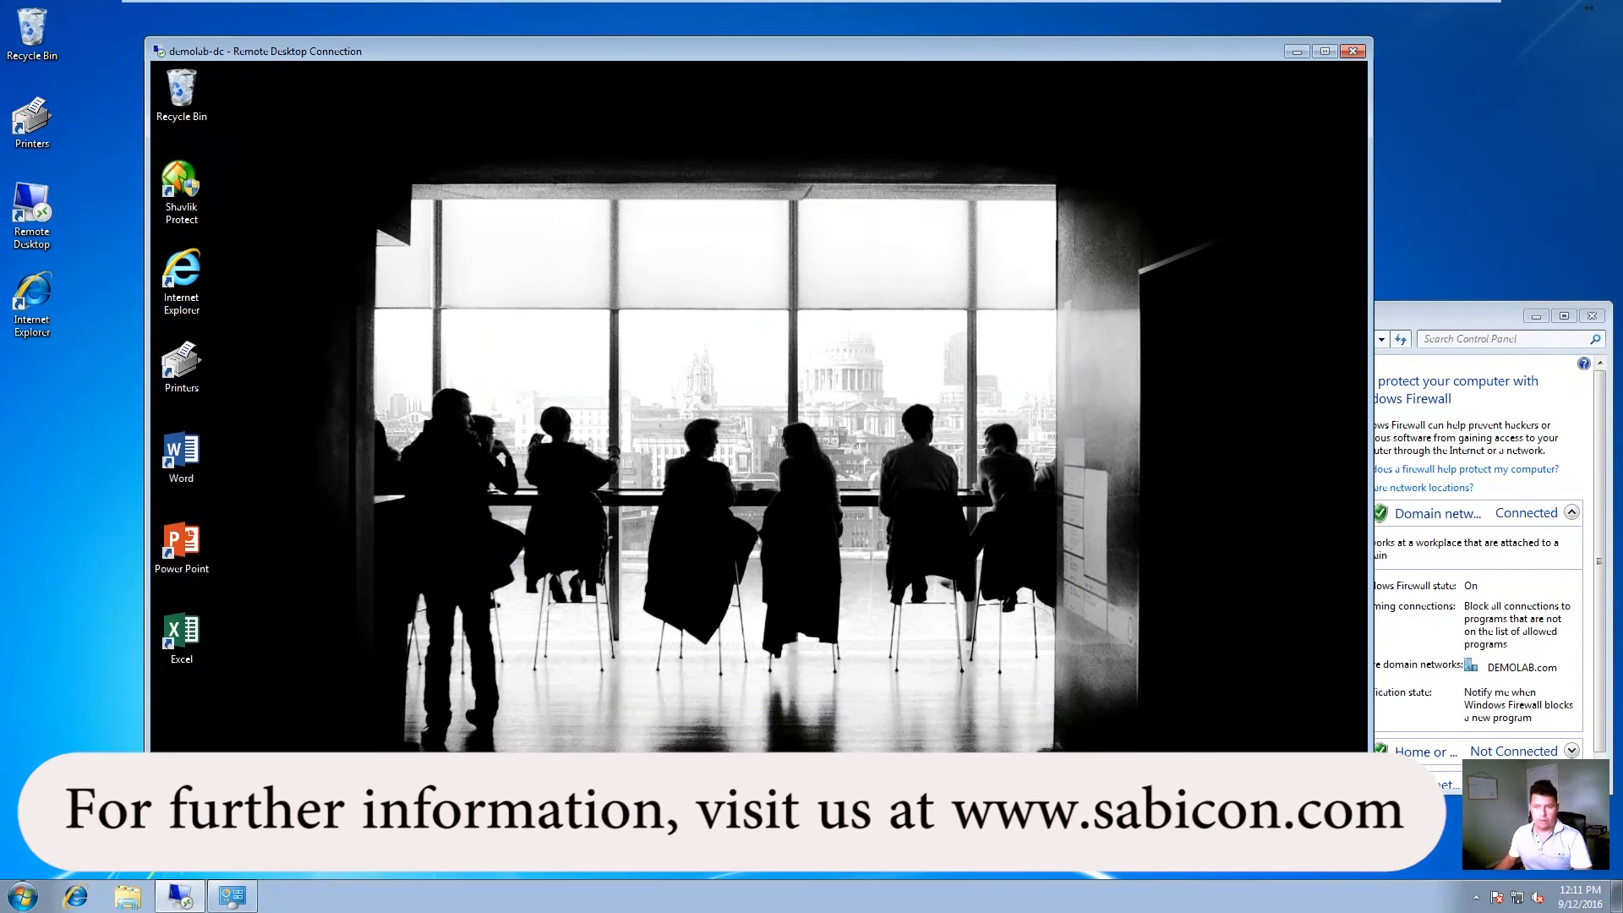
click(326, 805)
Step: Open File Explorer on This PC and check Local Printer 1 on WIN7-01
right_click(223, 805)
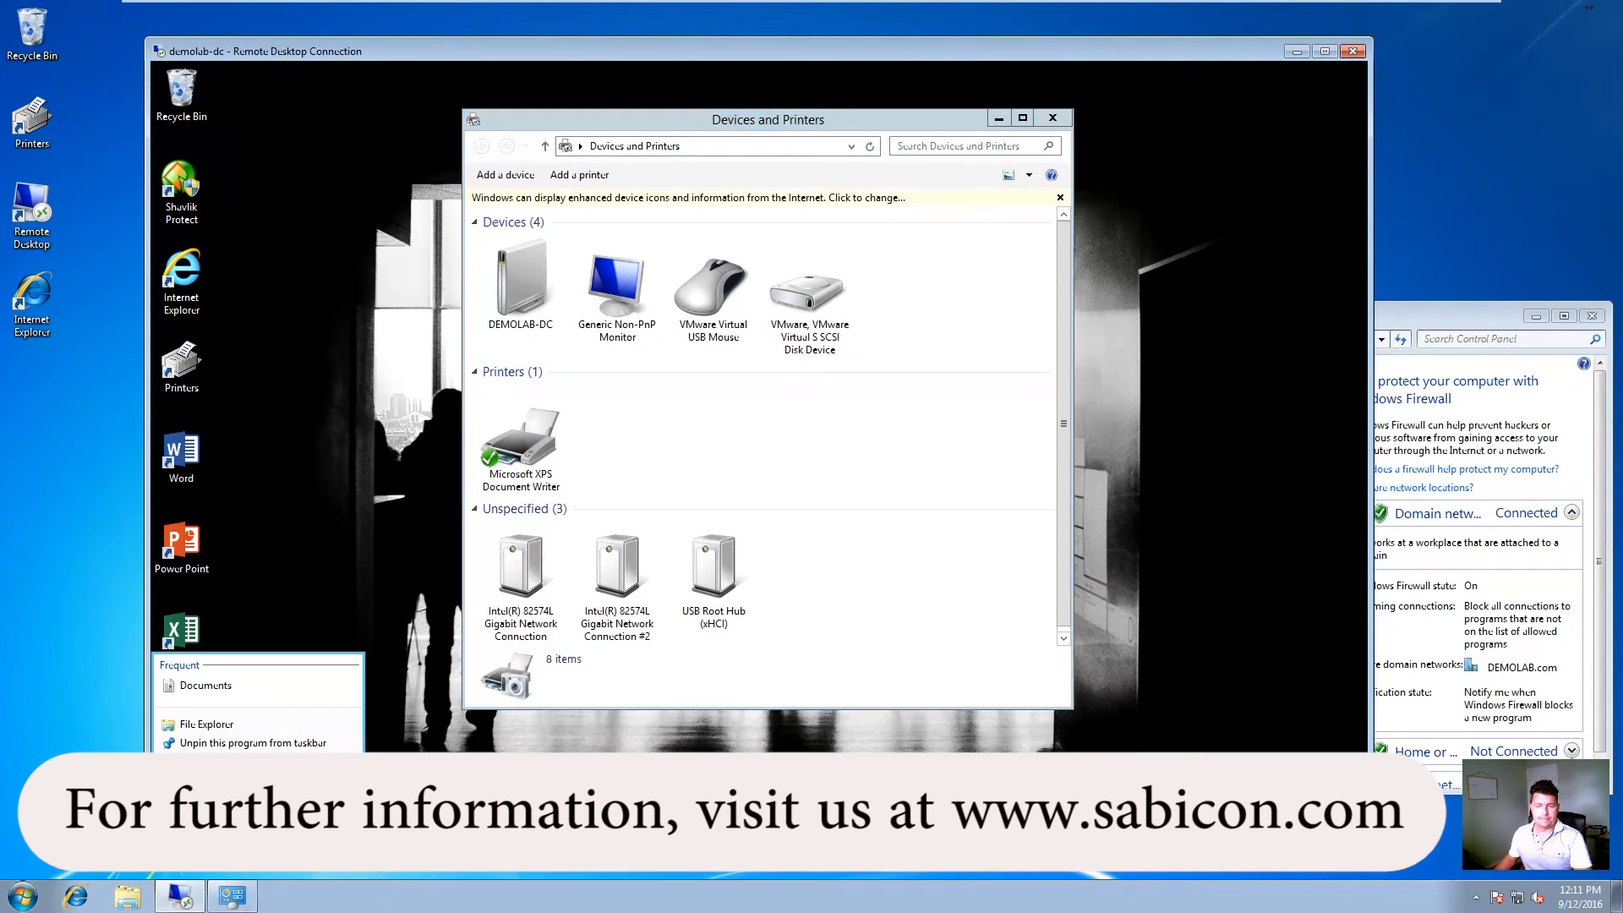
click(211, 724)
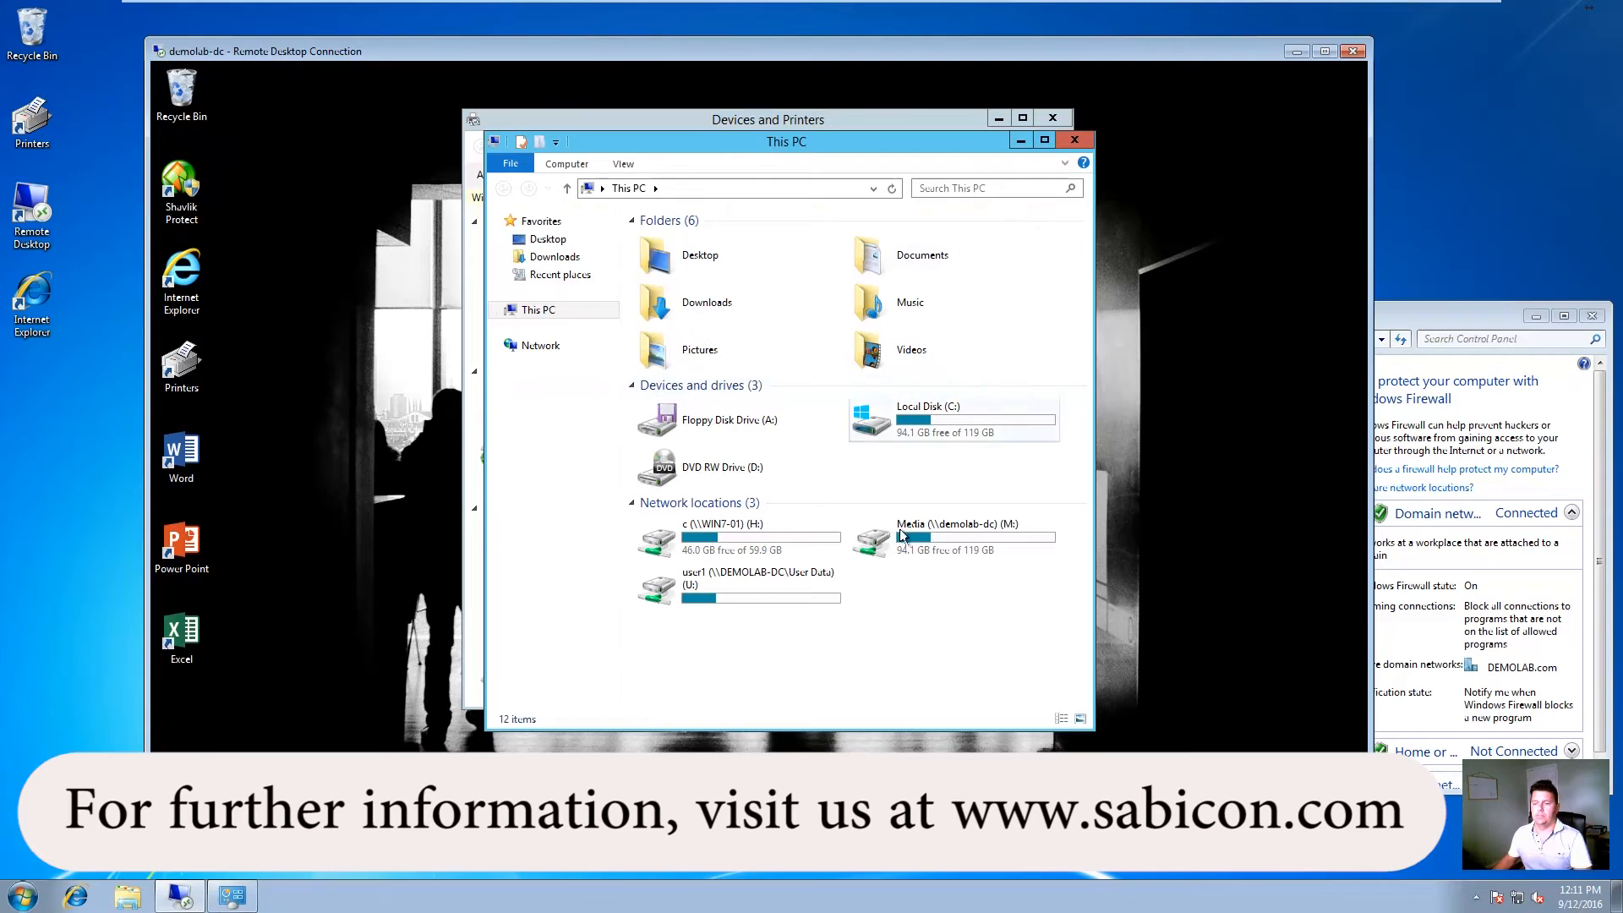
drag(818, 152, 583, 109)
click(1422, 323)
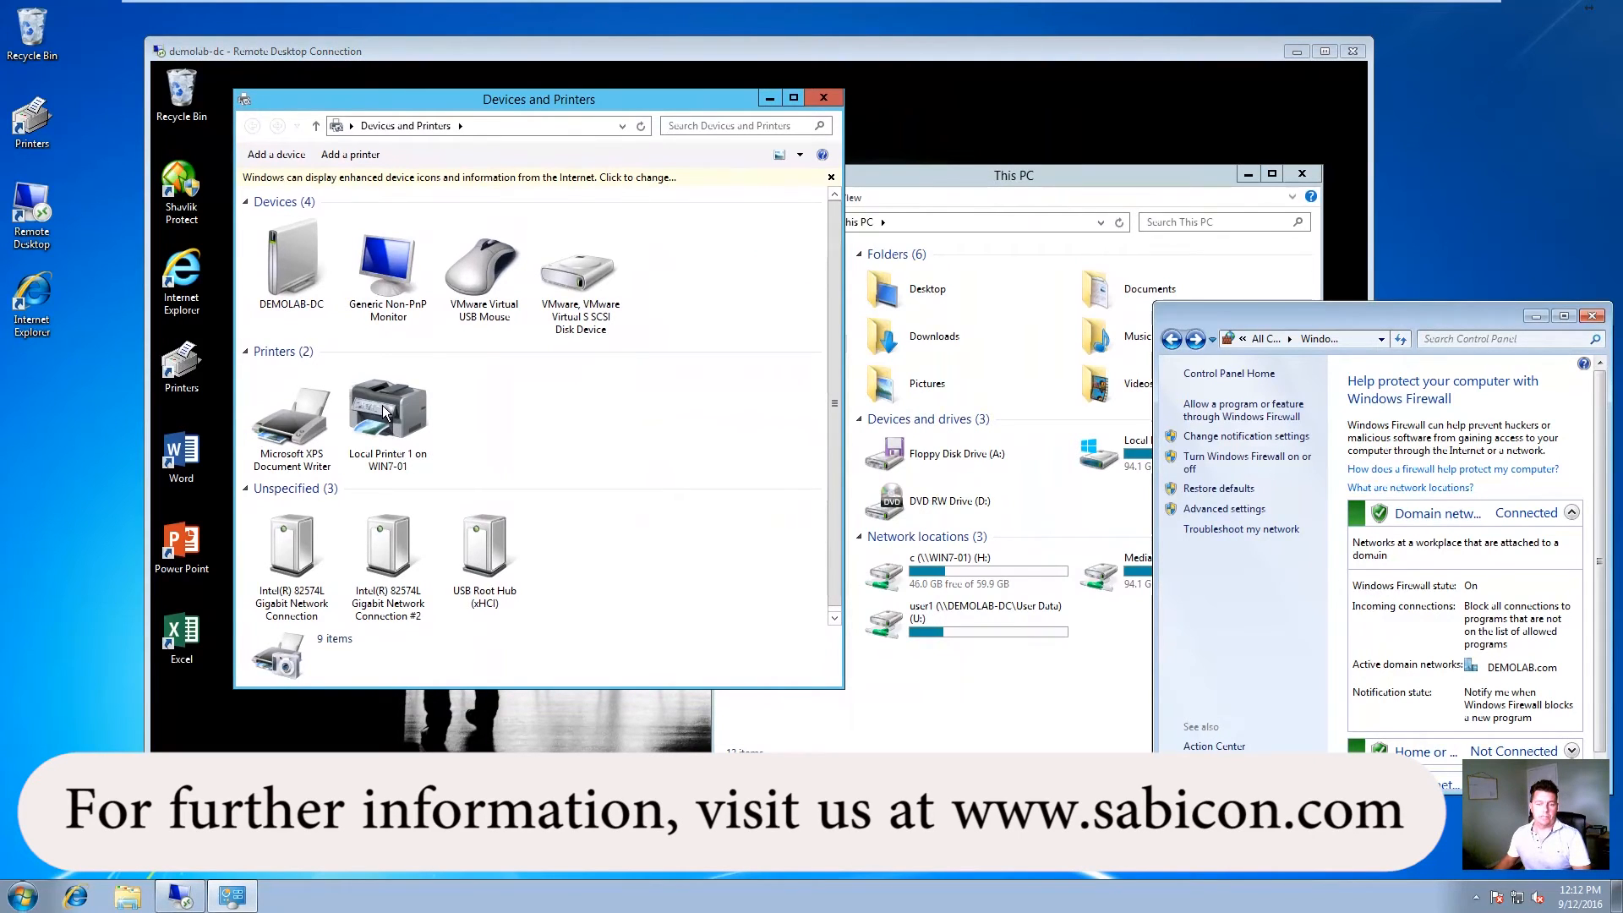
click(386, 413)
Step: Turn off Windows Firewall for domain networks
click(1451, 309)
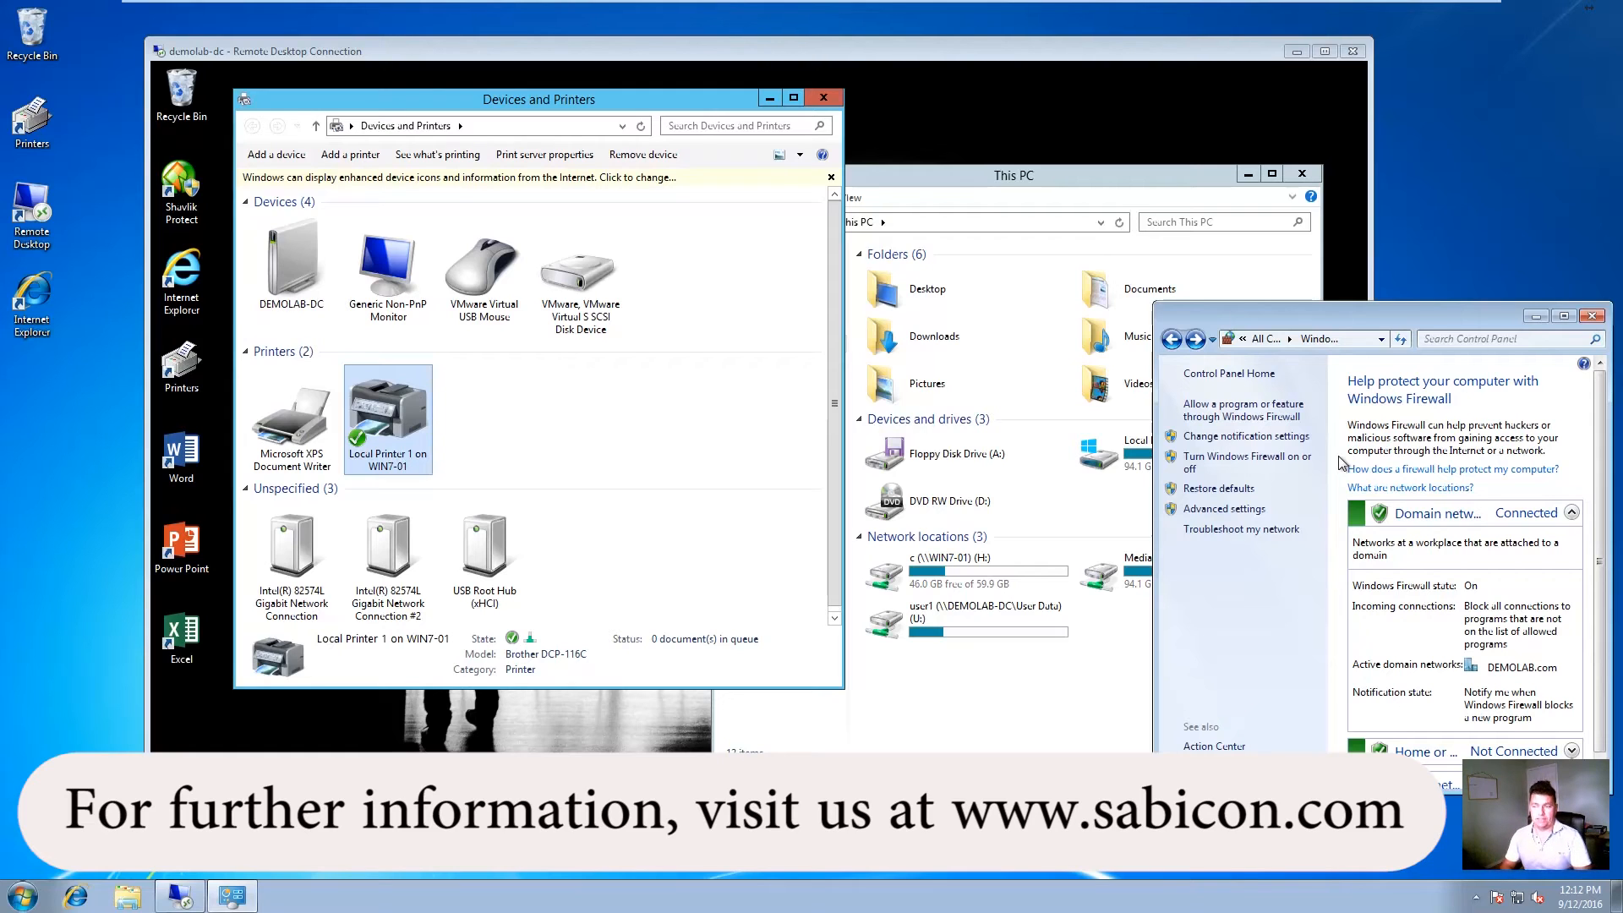
click(1243, 461)
click(1235, 526)
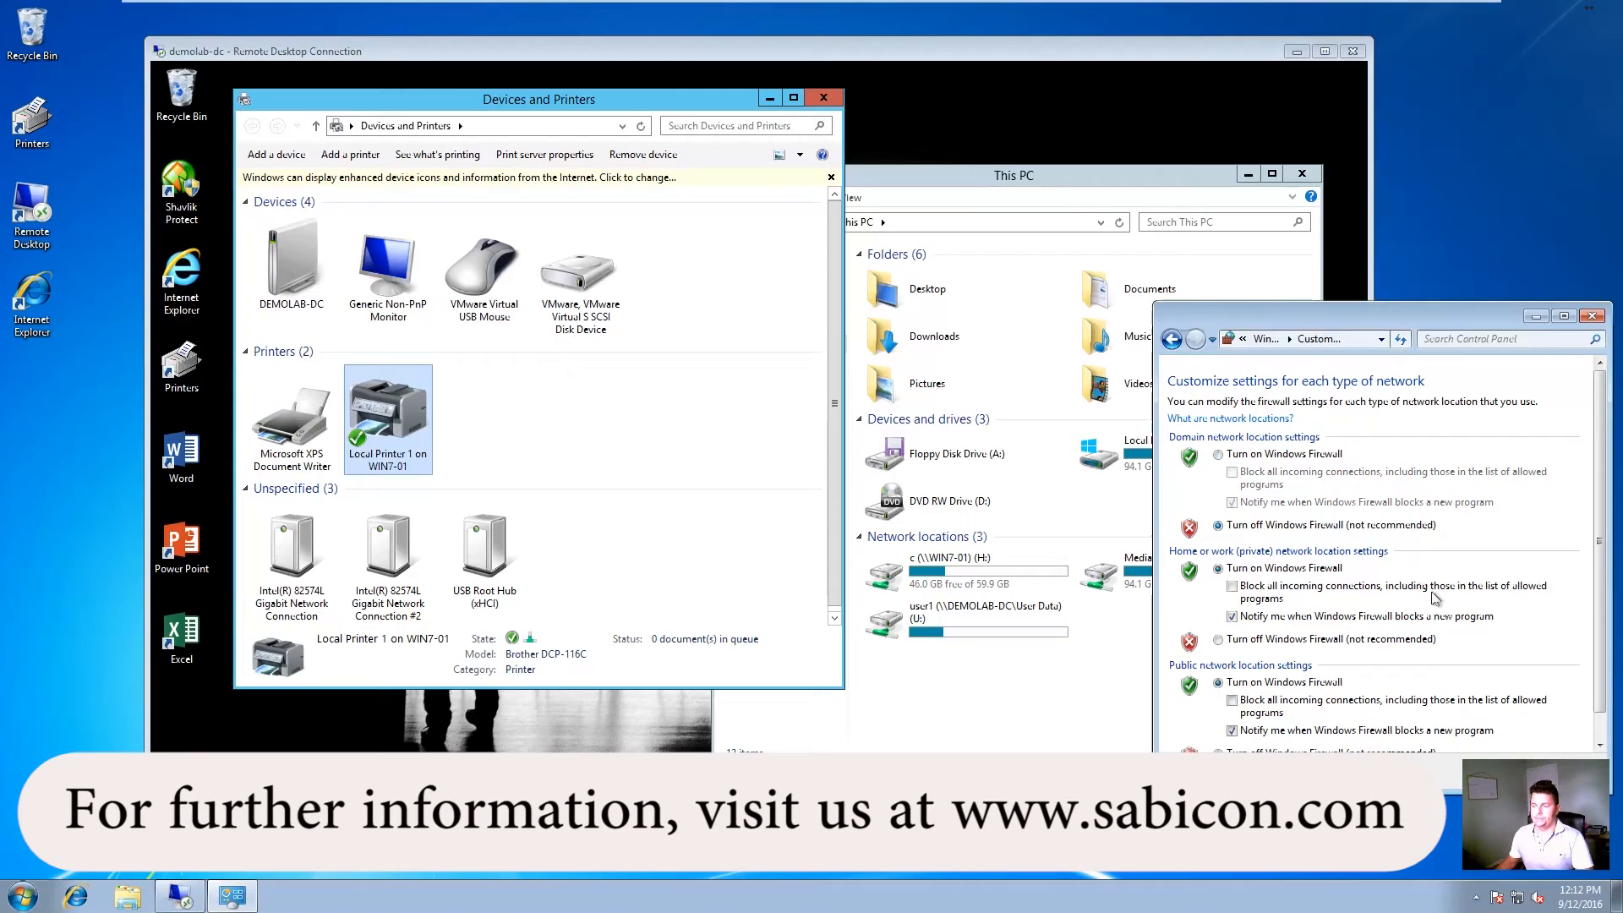
click(1496, 770)
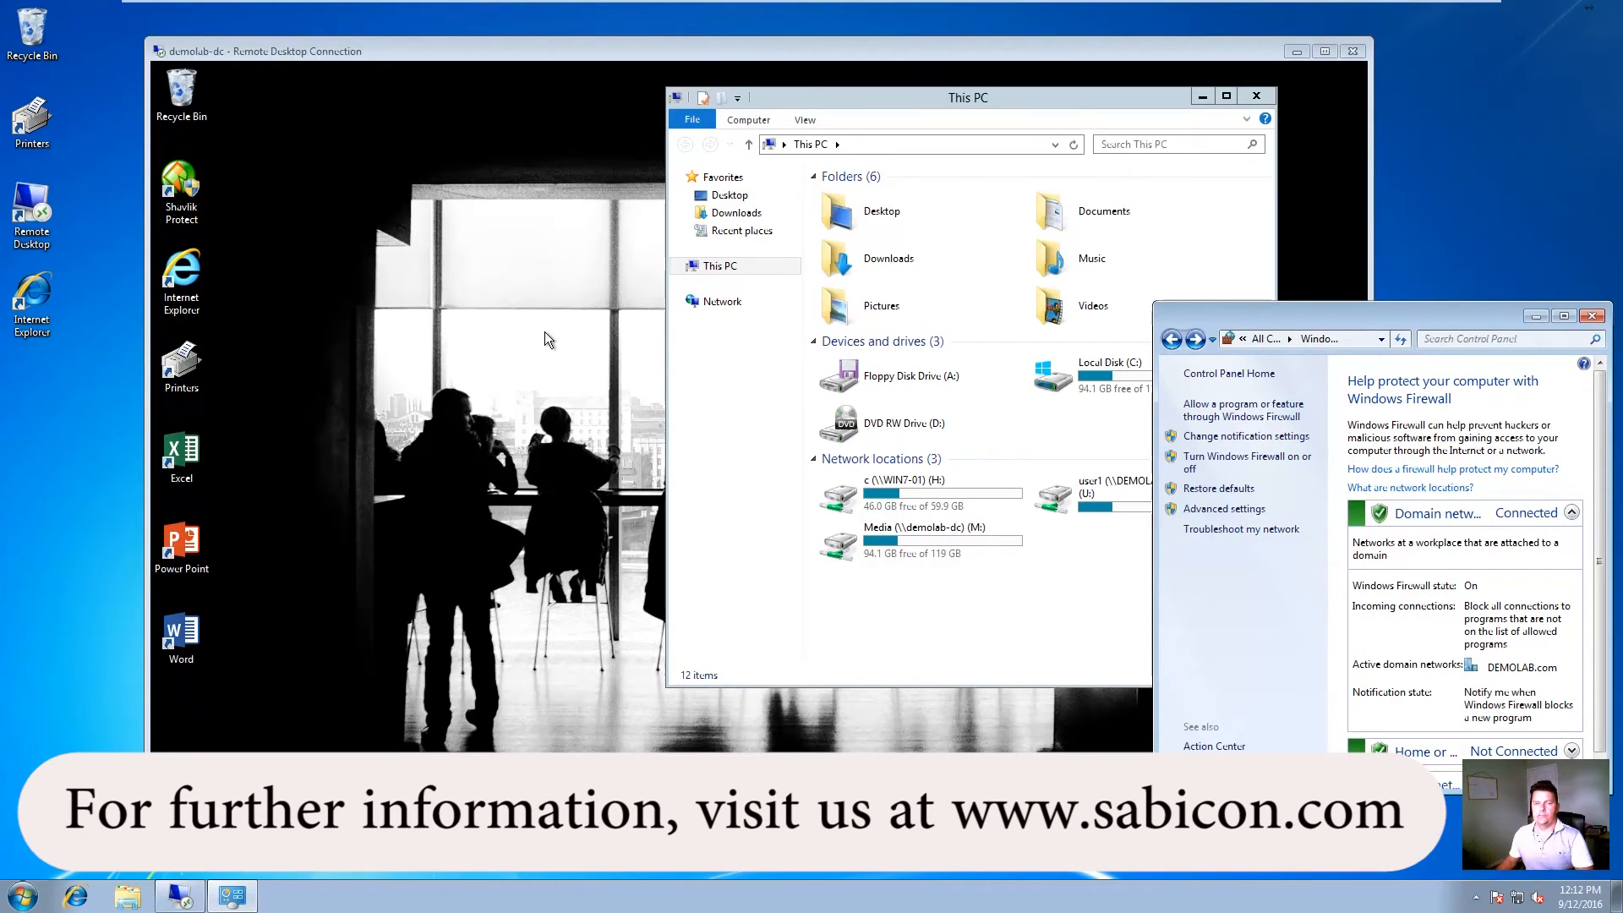
Step: Switch to the domain controller VM, briefly starting and closing Internet Explorer
mouse_move(849, 7)
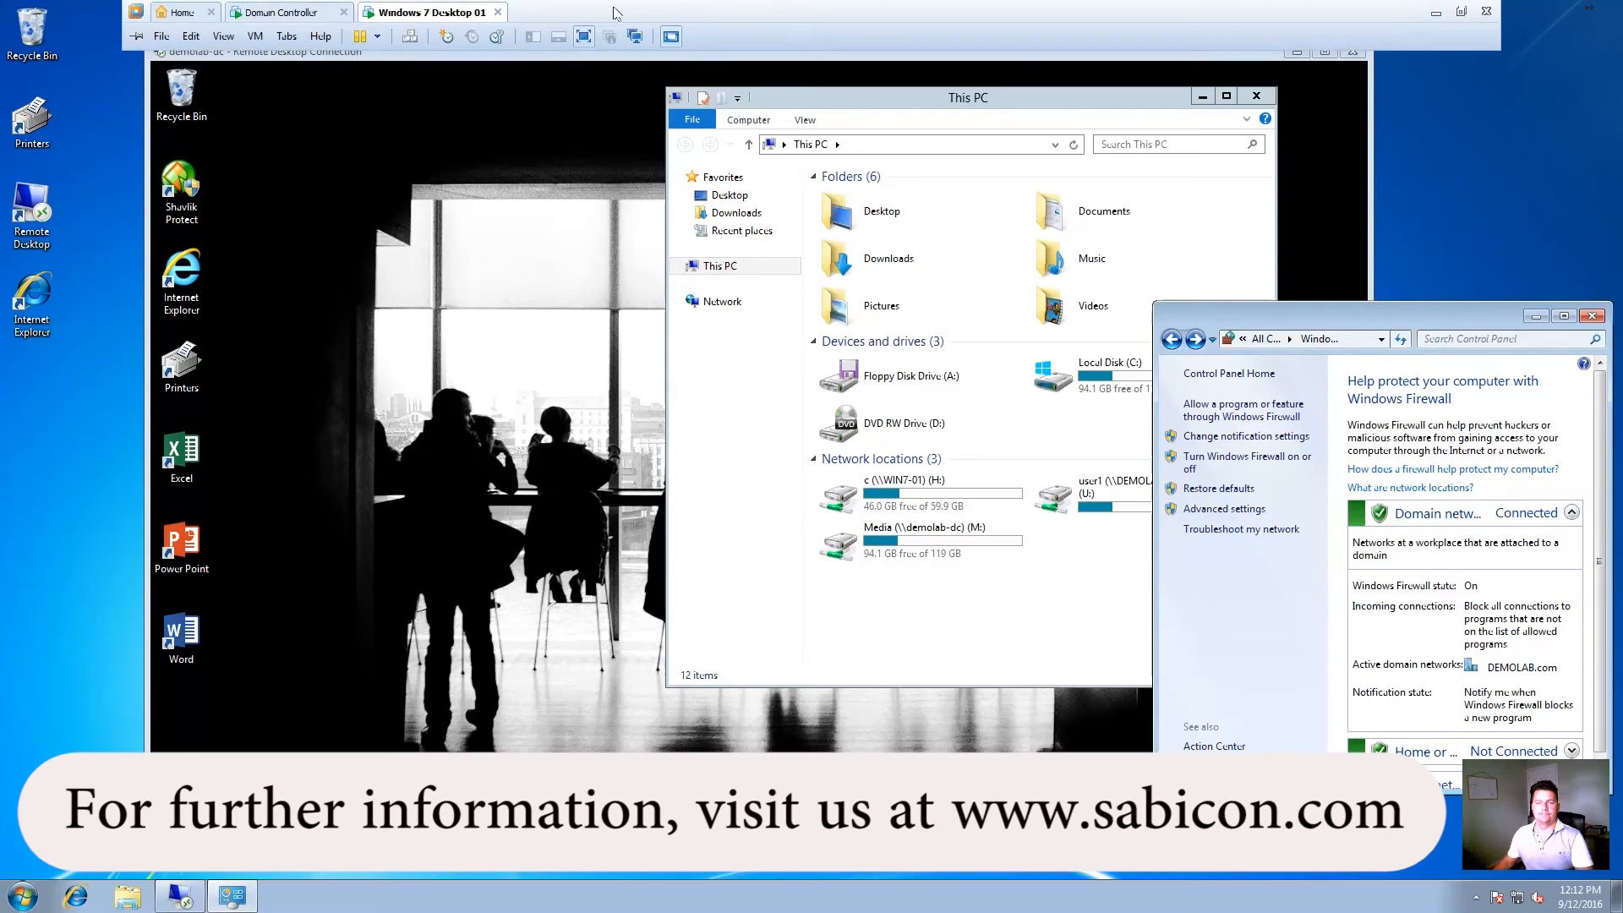
click(287, 11)
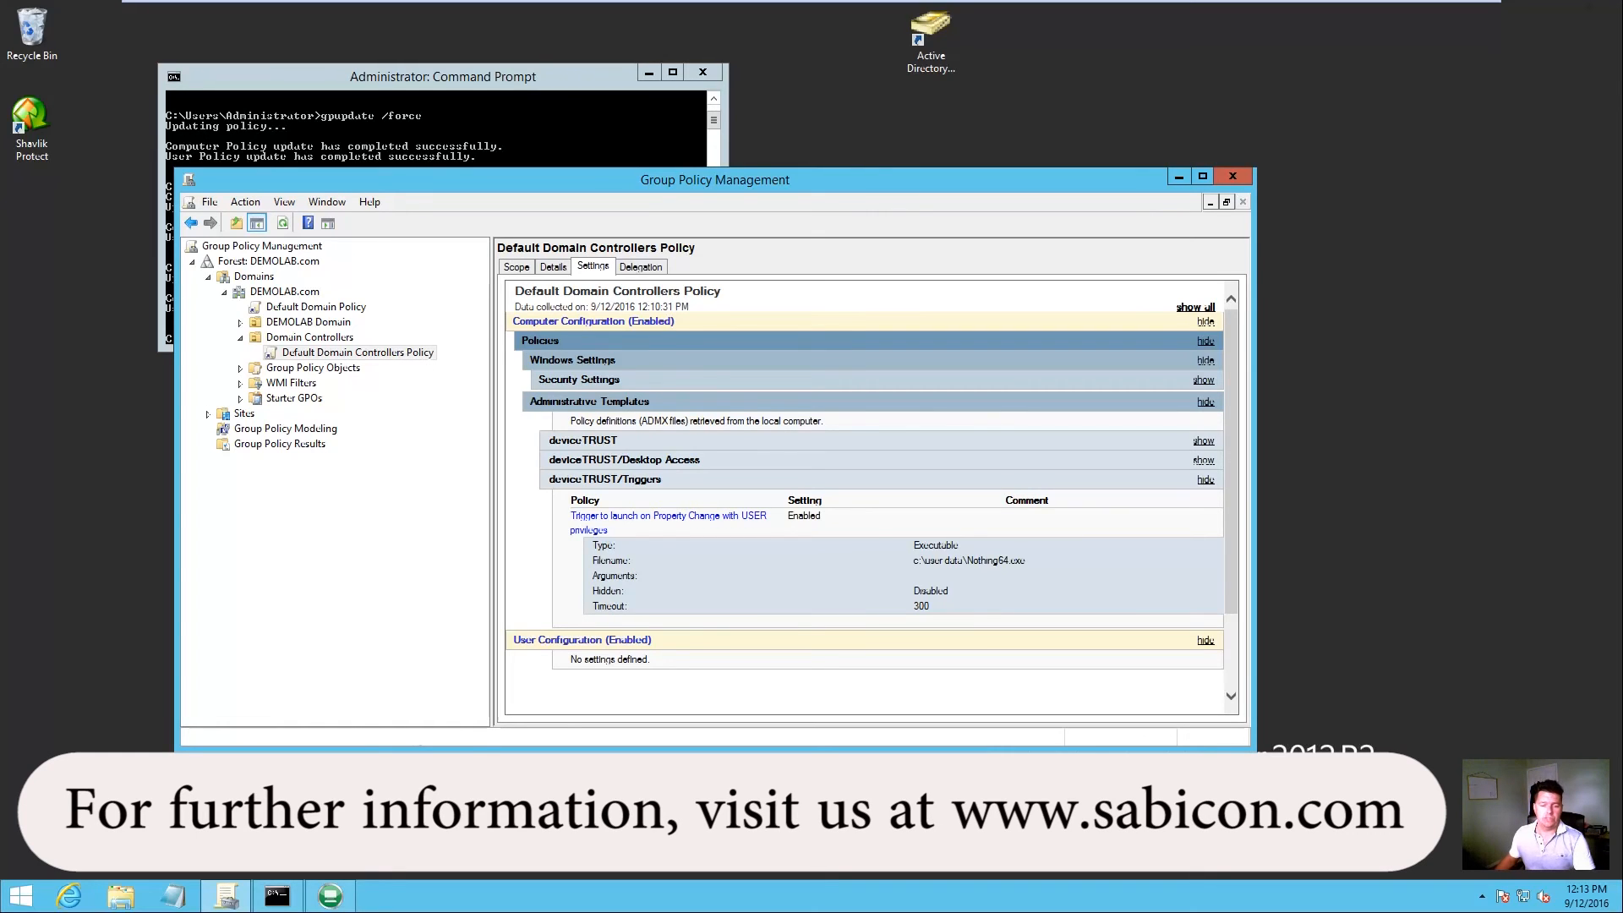
click(69, 896)
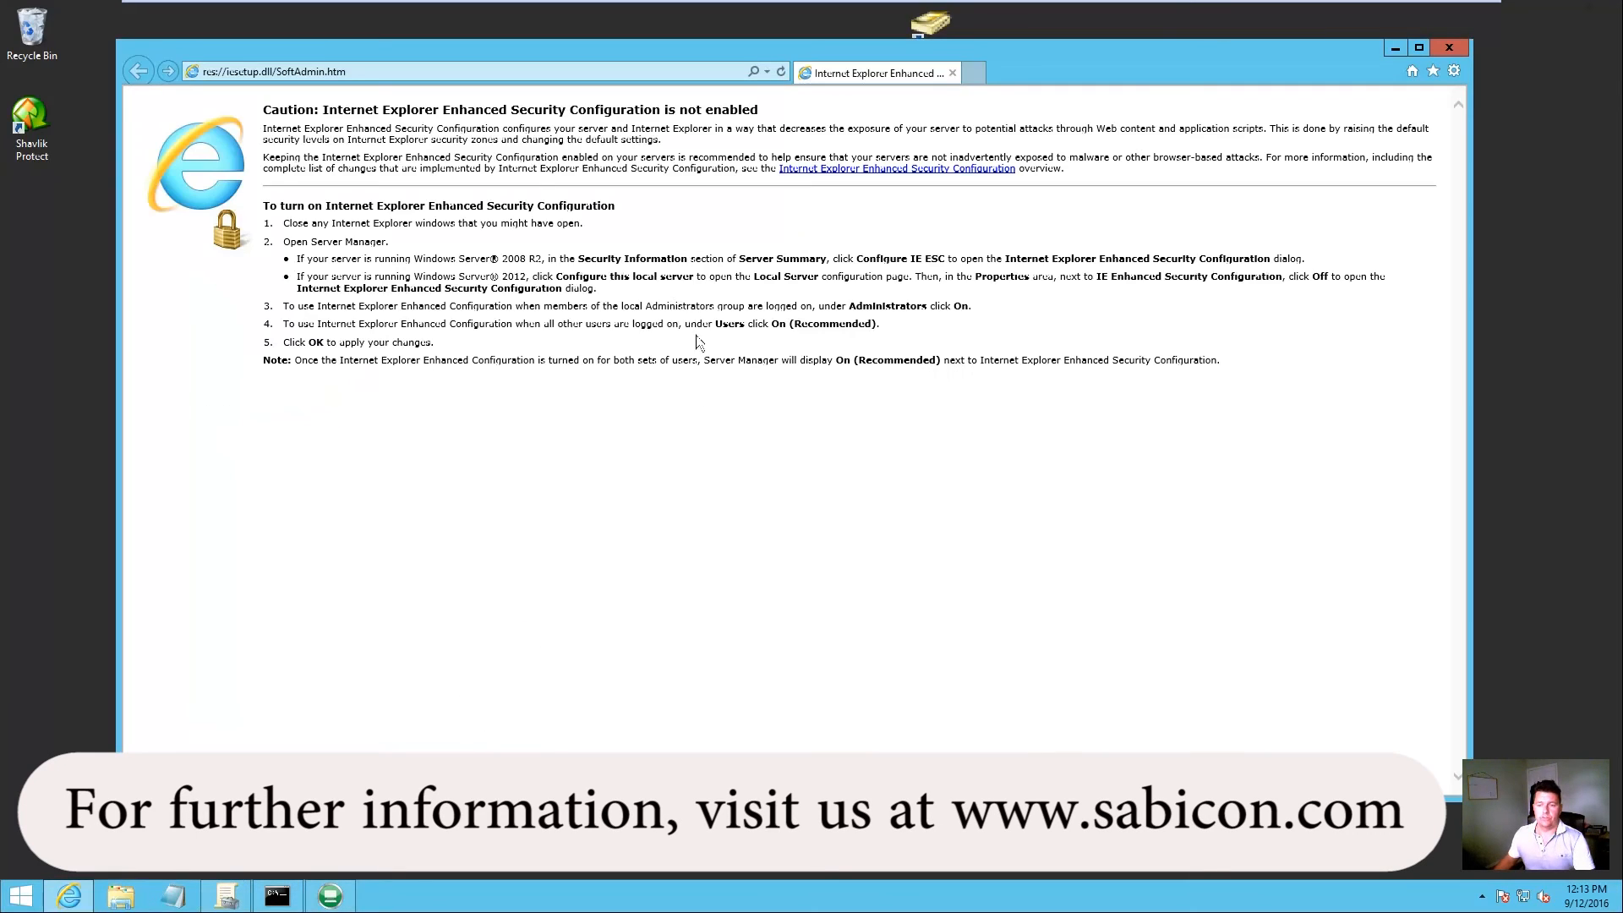
click(1449, 48)
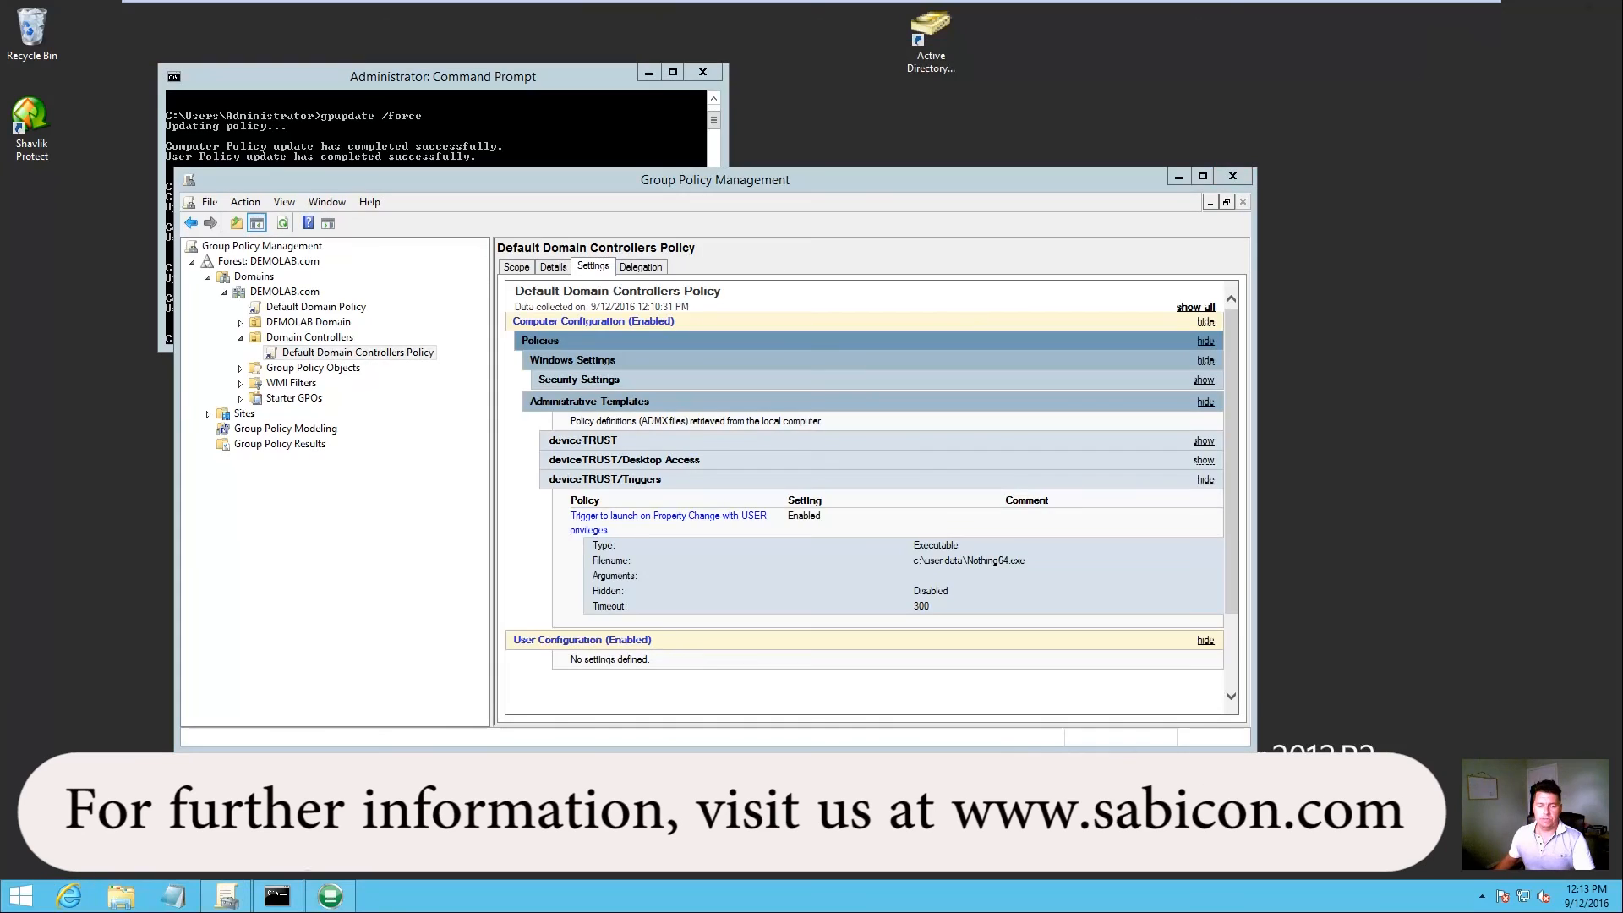
Step: Open the DT and AppSense diagram JPG from C:\Temp
click(121, 895)
double_click(752, 378)
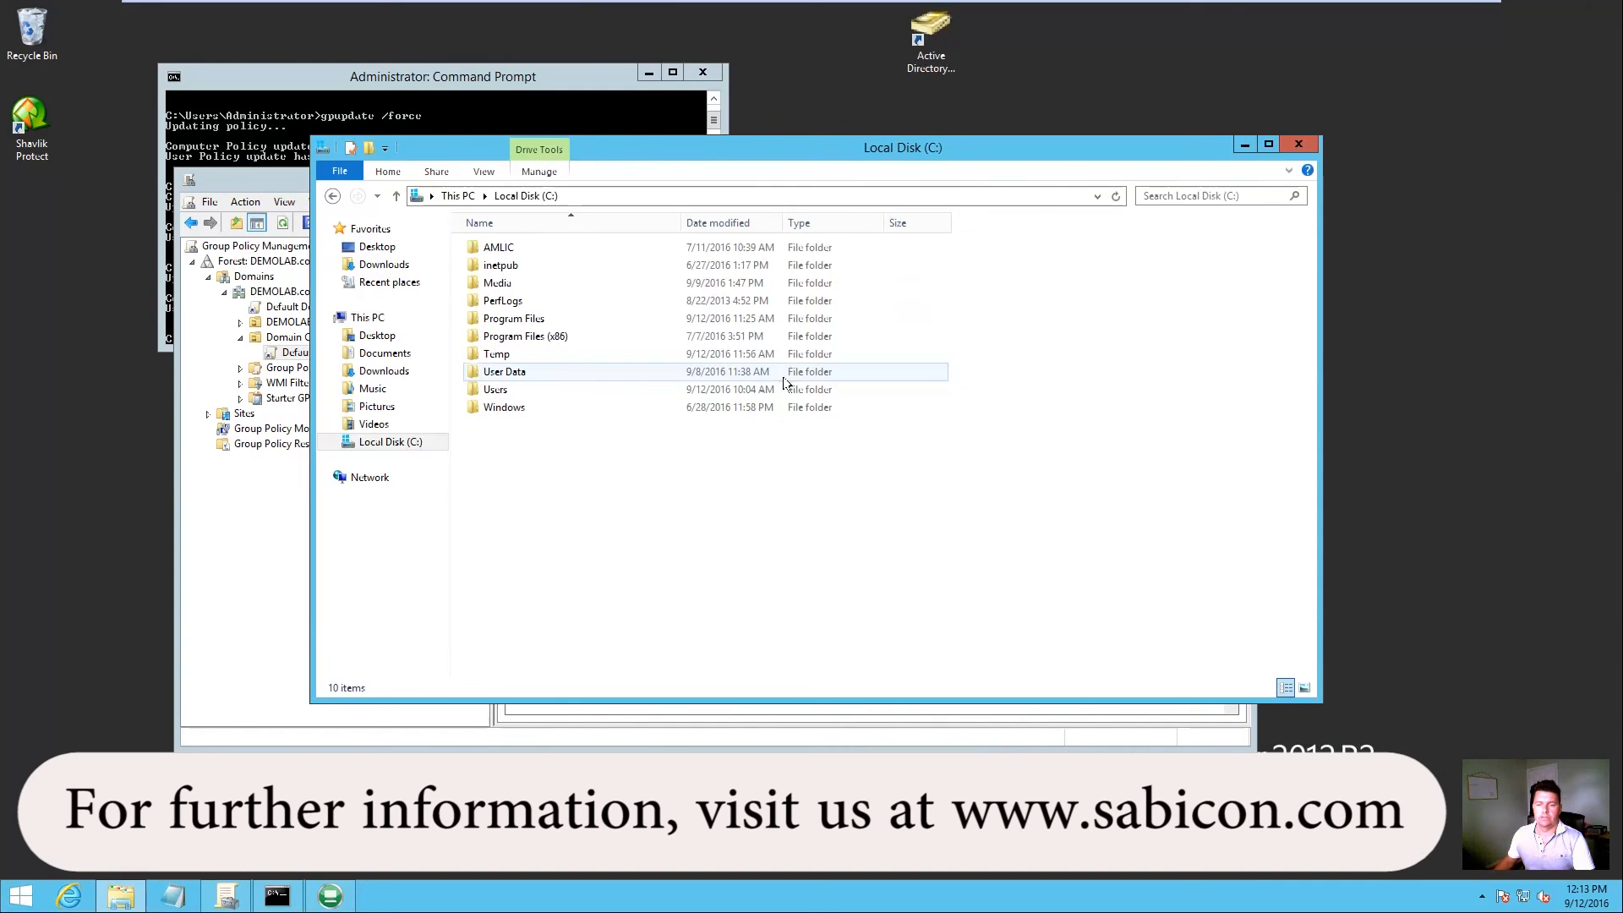
double_click(594, 355)
double_click(529, 246)
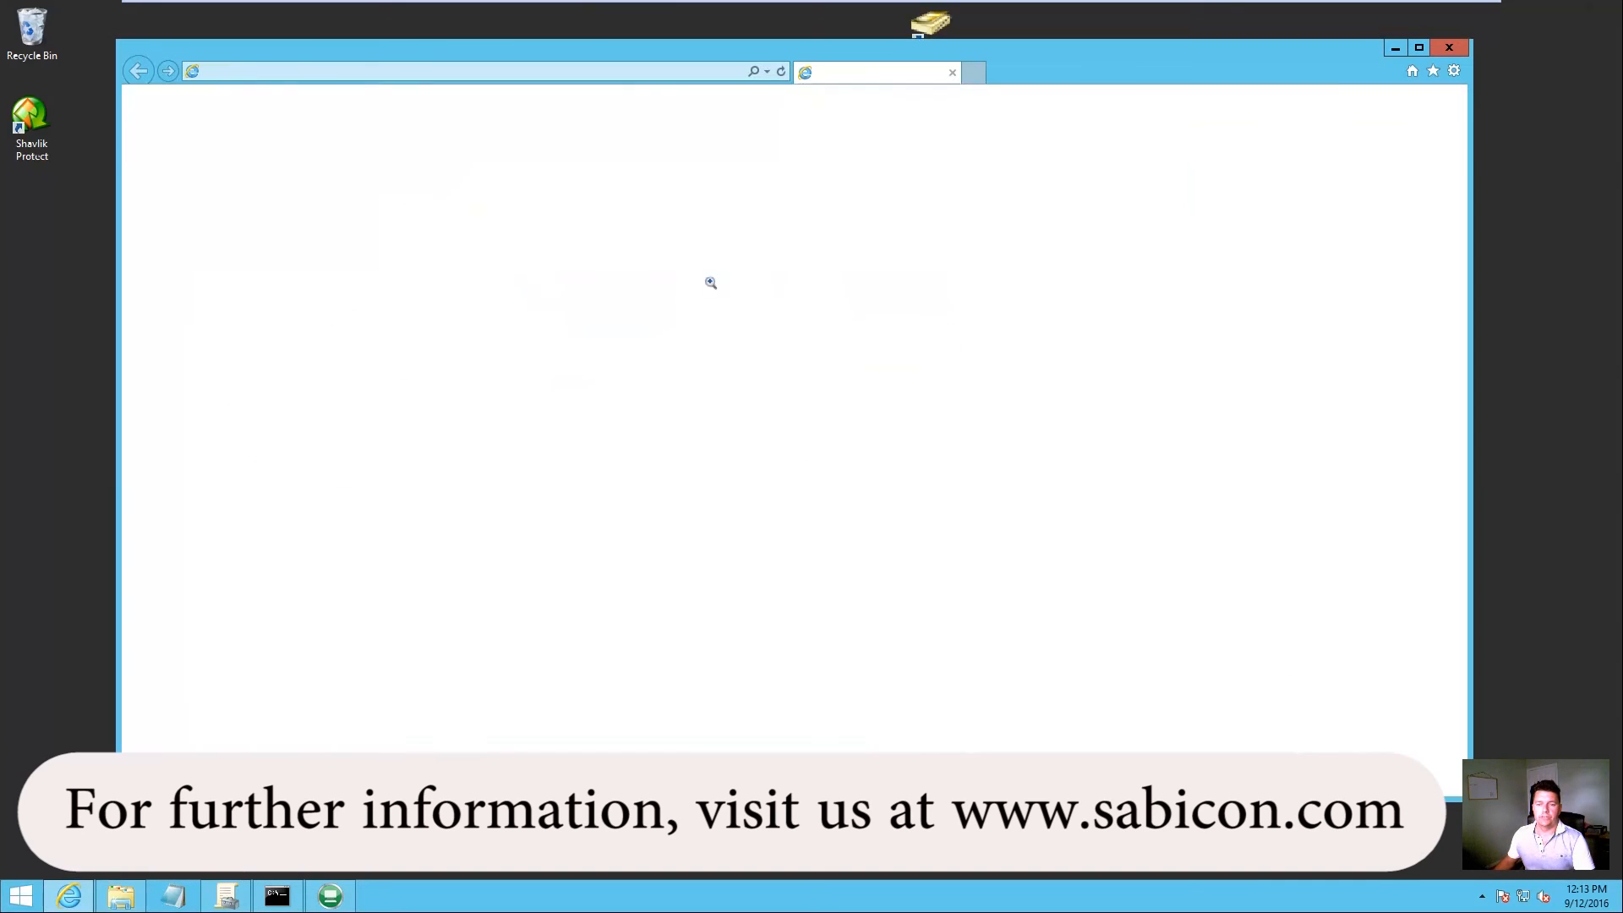